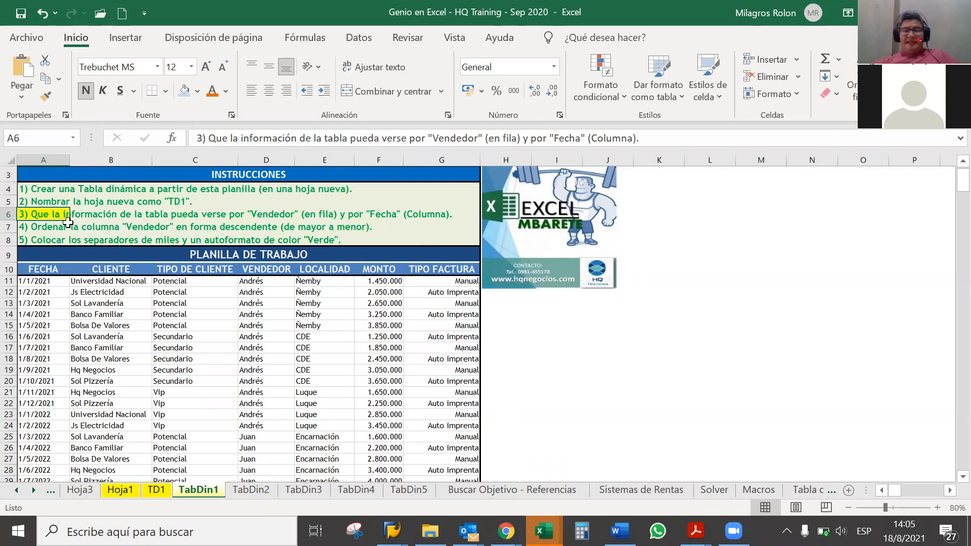
- Review the exercise instructions and source data on sheet TabDin1, along with the pivot table and field list on sheet TD1
click(75, 213)
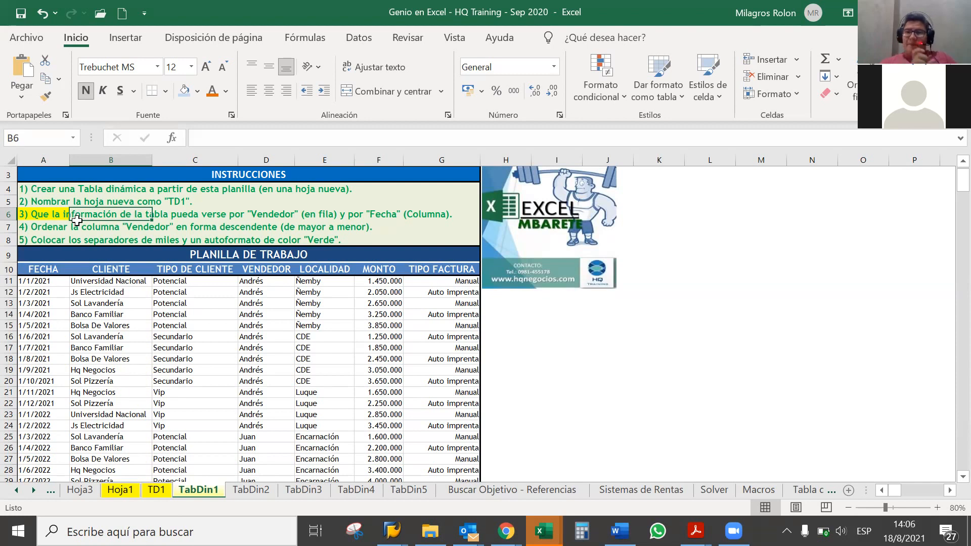
click(156, 490)
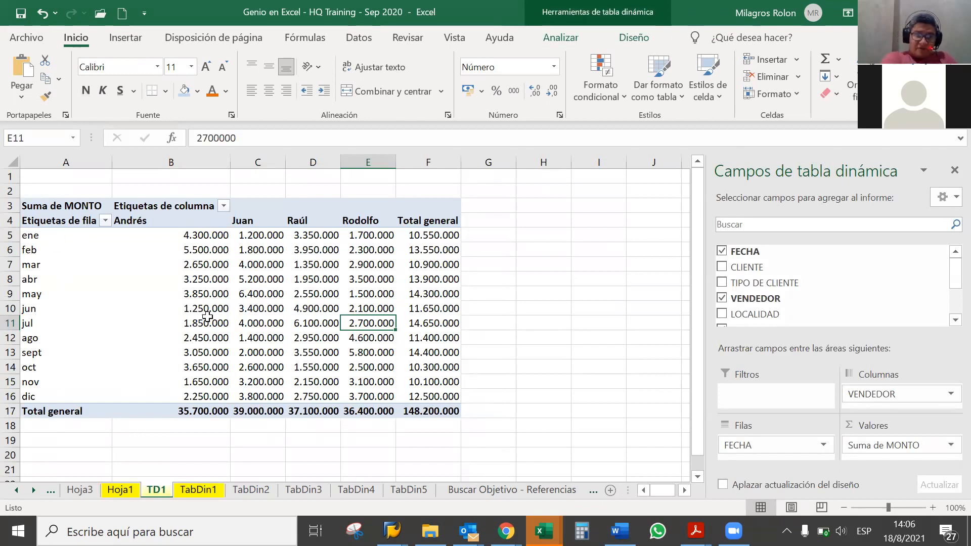
mouse_move(208, 317)
scroll(162, 325, down, 1)
scroll(161, 324, up, 1)
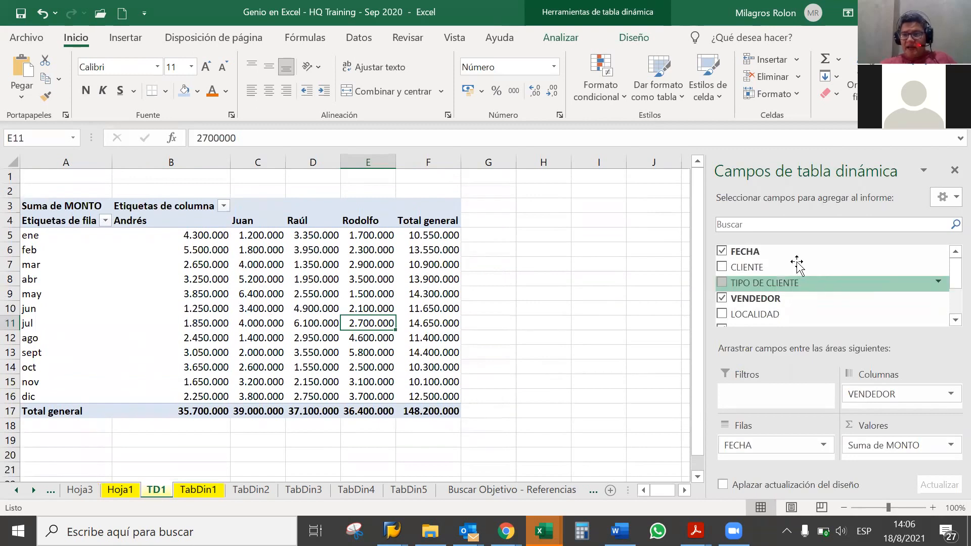
scroll(787, 269, down, 3)
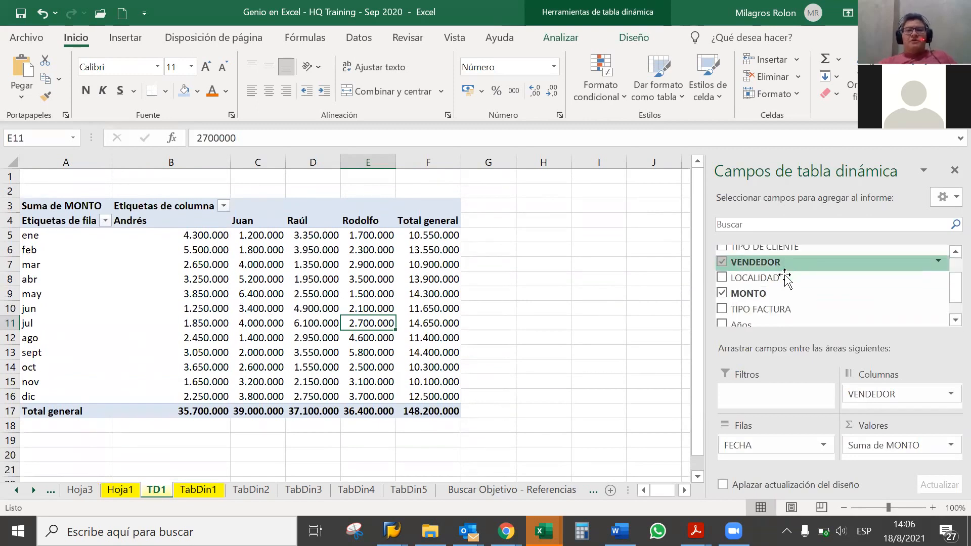
scroll(782, 283, up, 3)
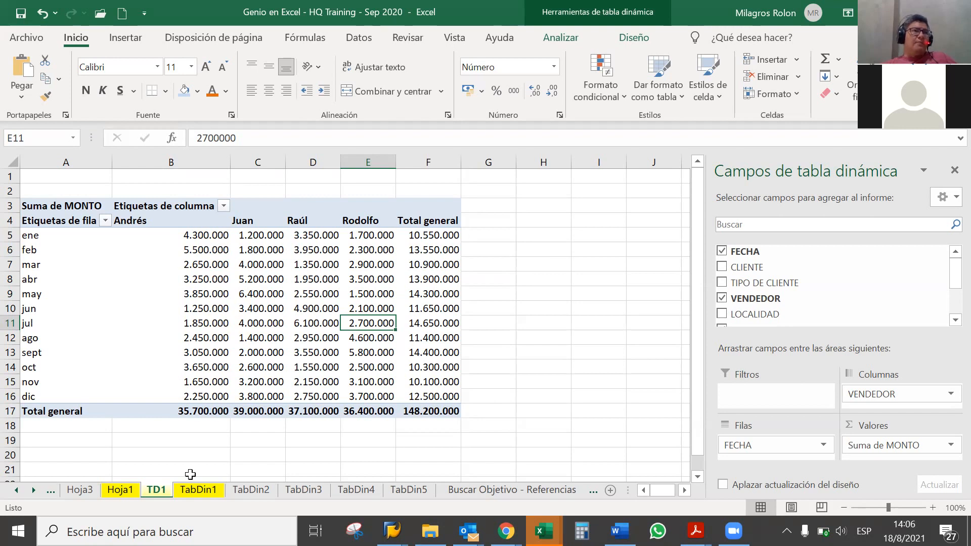
click(197, 490)
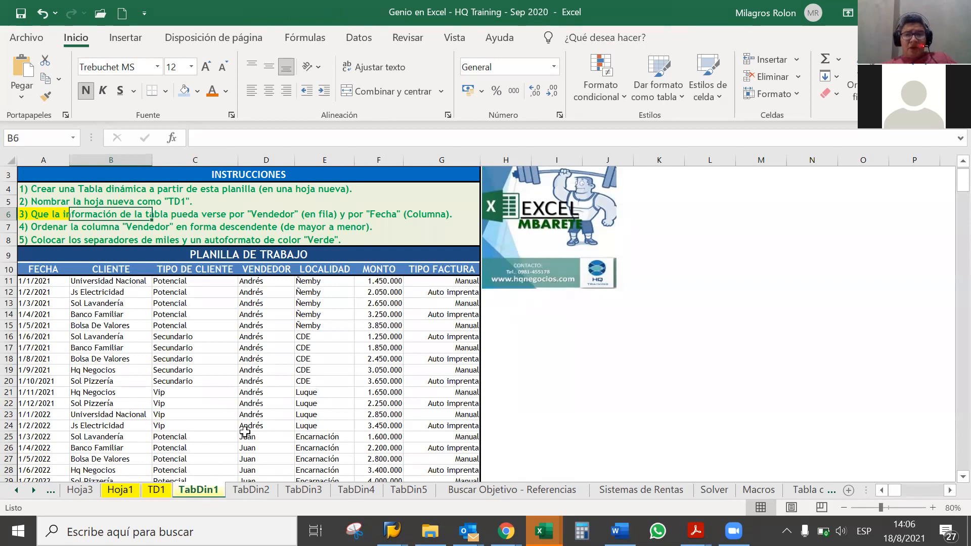
scroll(197, 423, down, 1)
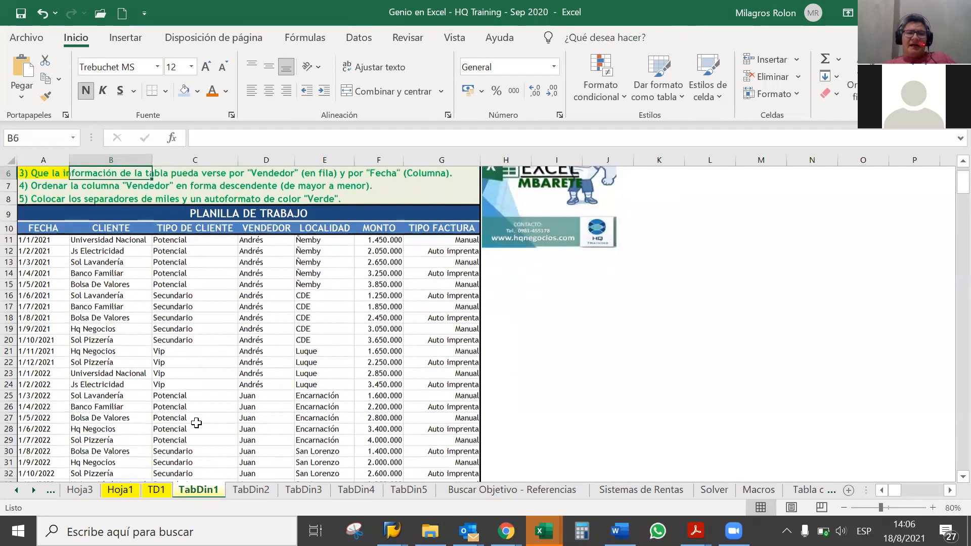
scroll(84, 280, up, 1)
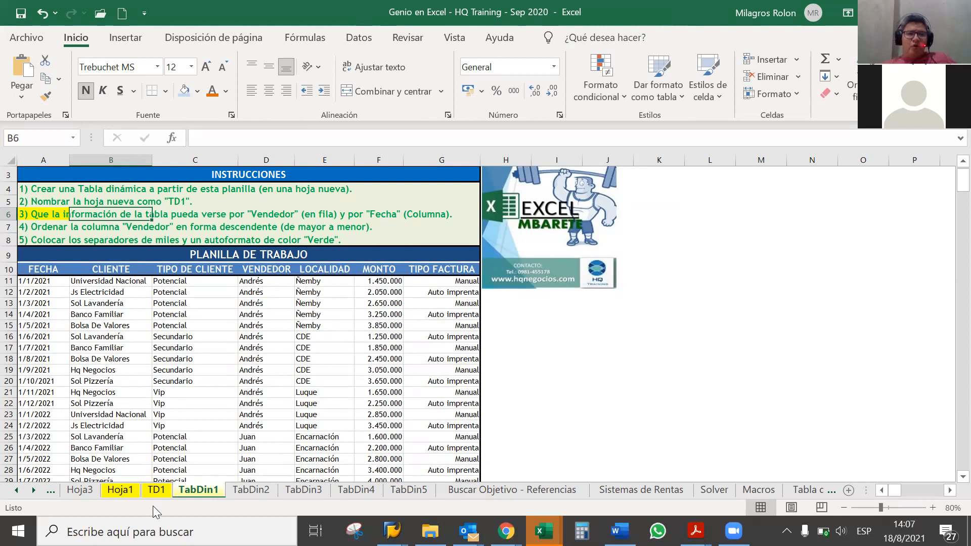
- In the TD1 pivot table, remove the FECHA field and move VENDEDOR from the columns to the rows
click(156, 490)
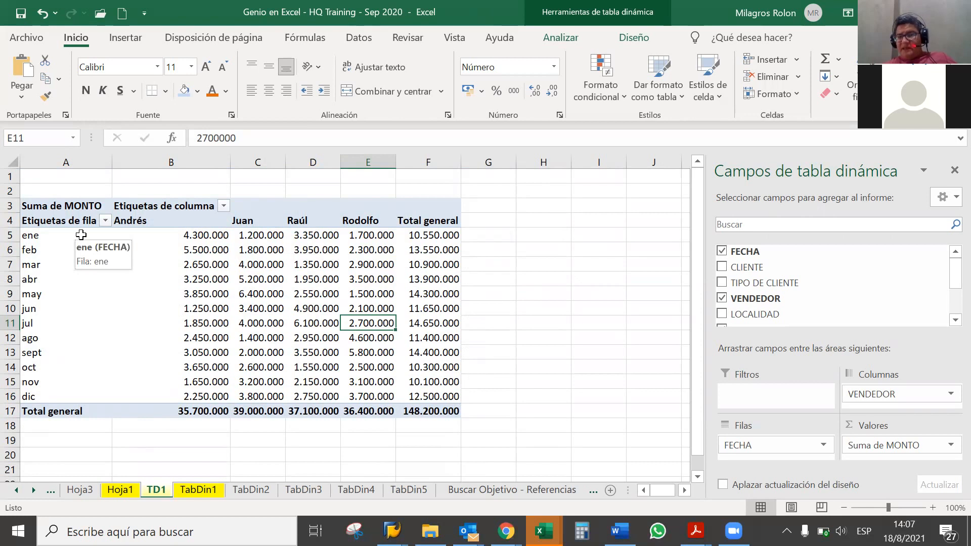
click(722, 251)
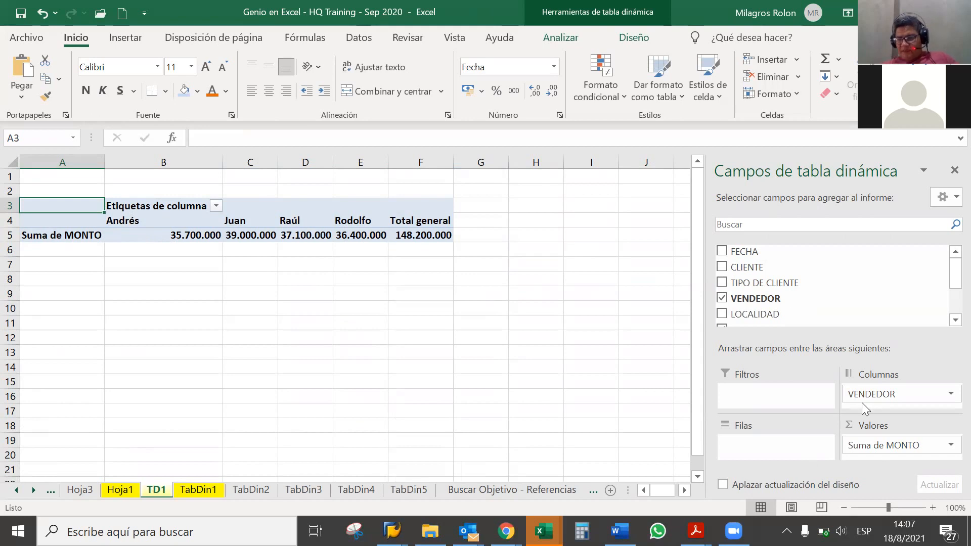
drag(867, 395, 792, 446)
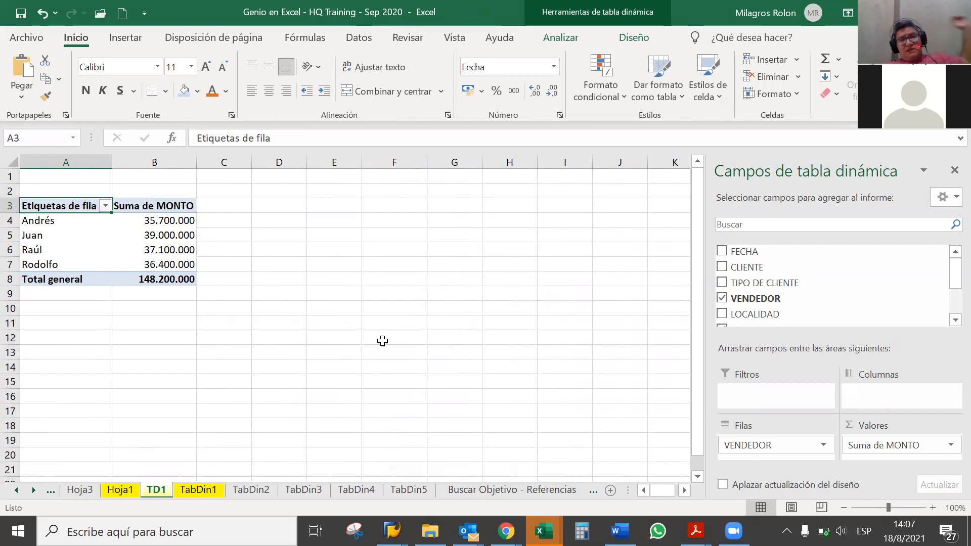
- Check the vendors' amounts and sort the pivot table's vendor rows from Z to A
click(176, 279)
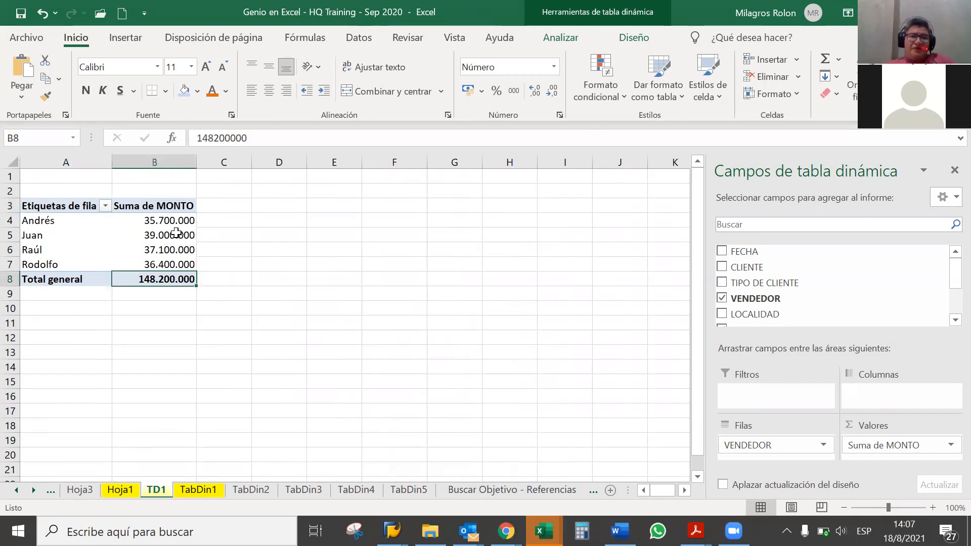
drag(176, 223, 175, 264)
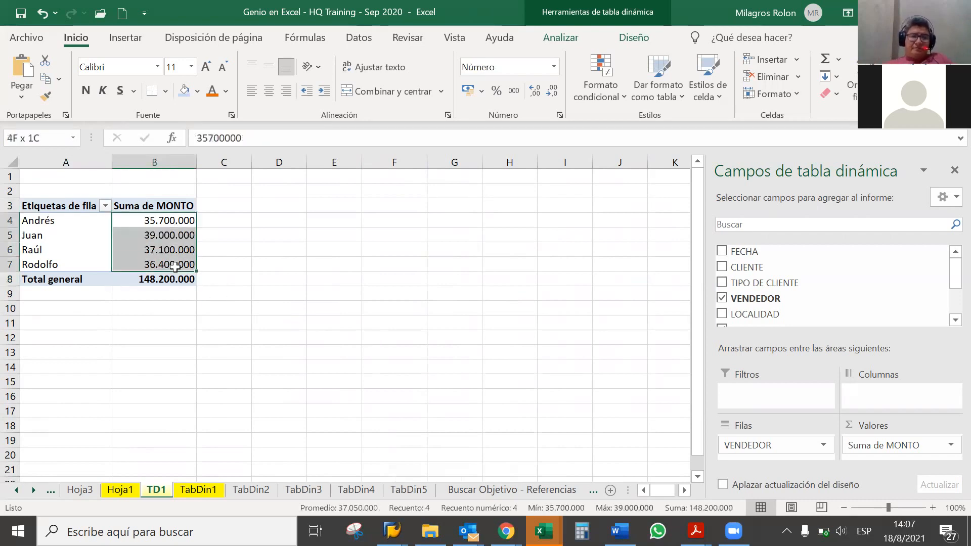
click(175, 307)
click(163, 254)
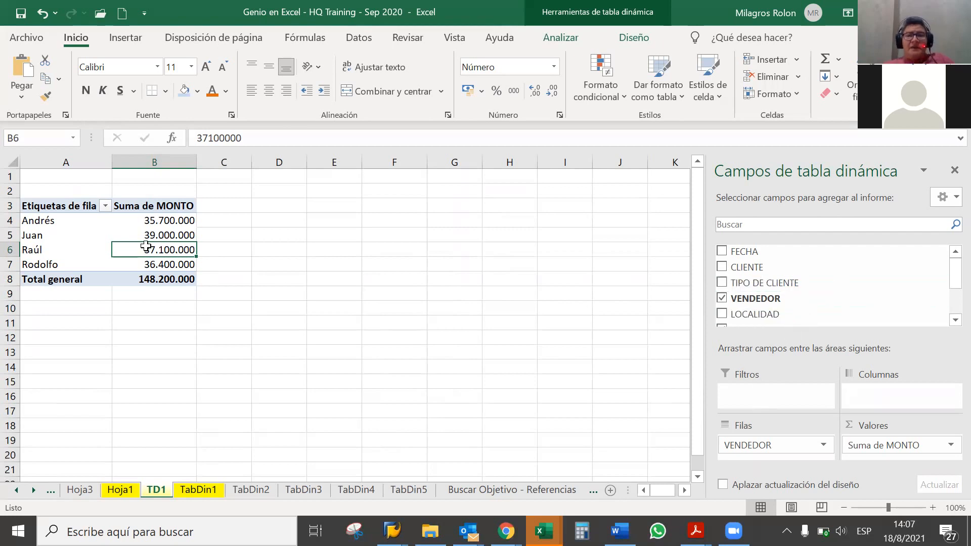
mouse_move(153, 218)
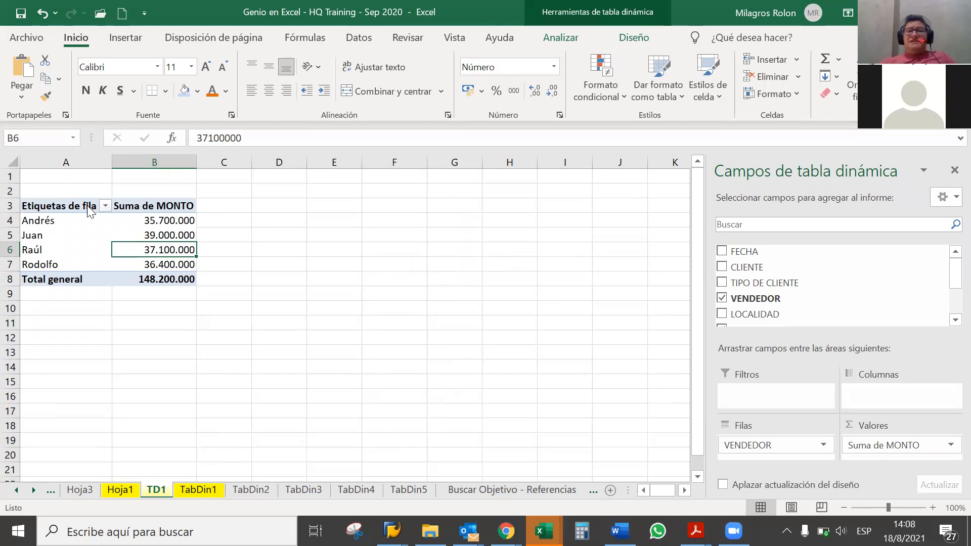
click(105, 206)
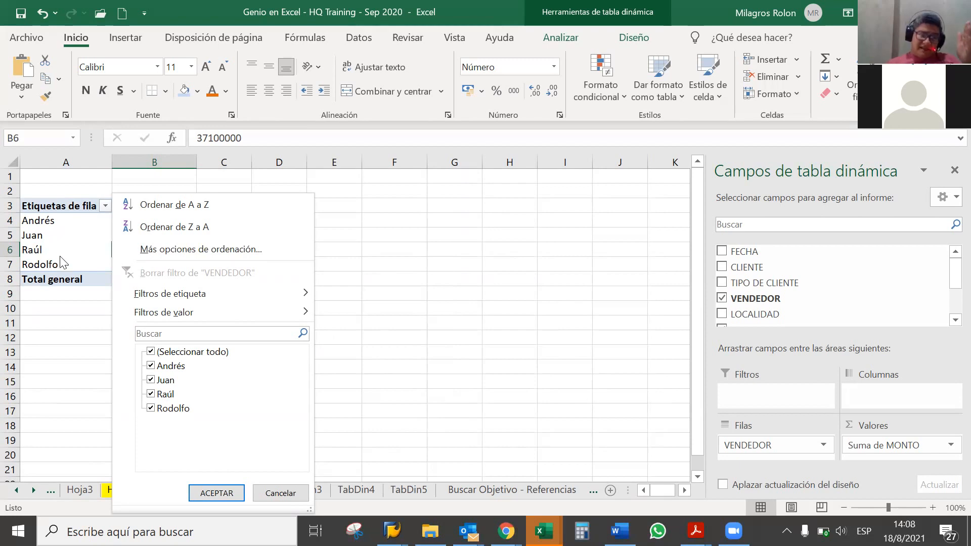
click(179, 226)
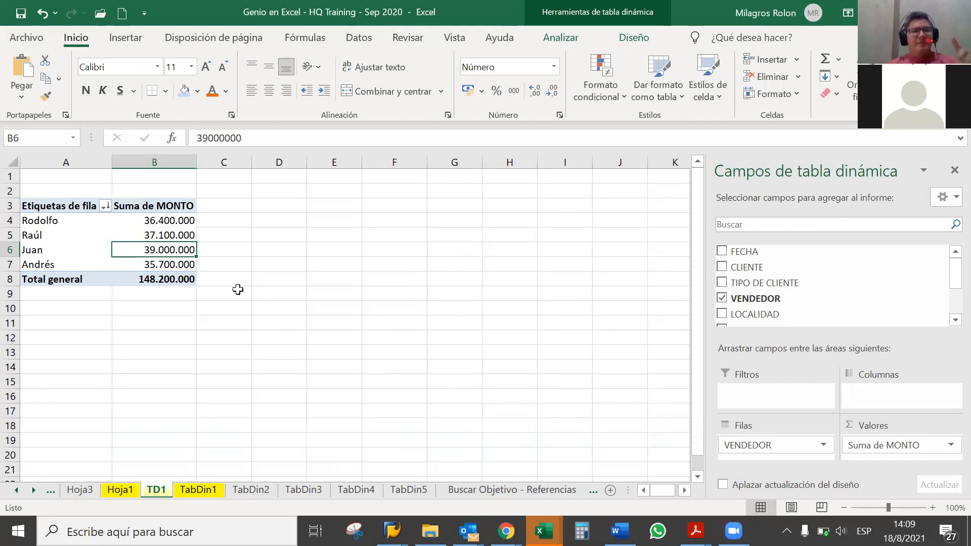
- Sort the VENDEDOR rows in descending order by Suma de MONTO using the additional sorting options
click(105, 206)
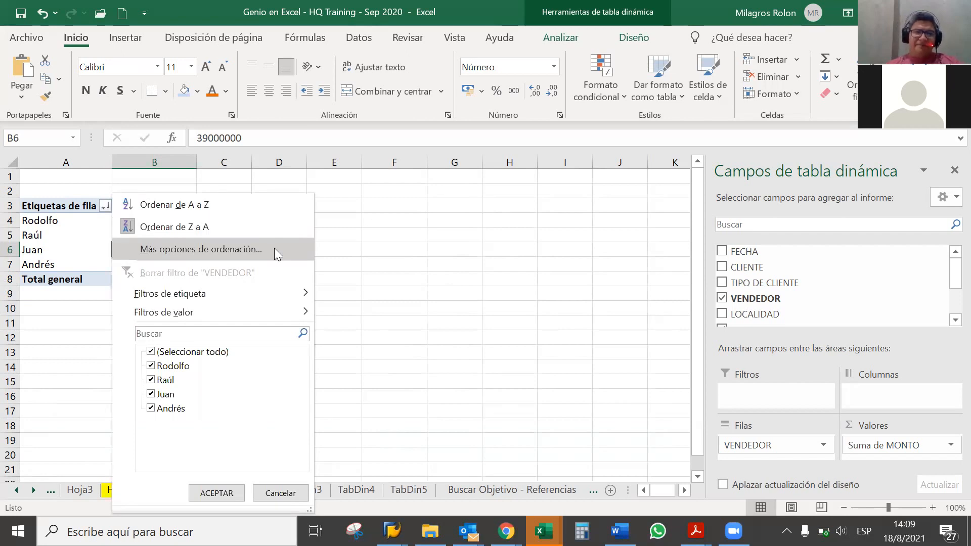
click(275, 248)
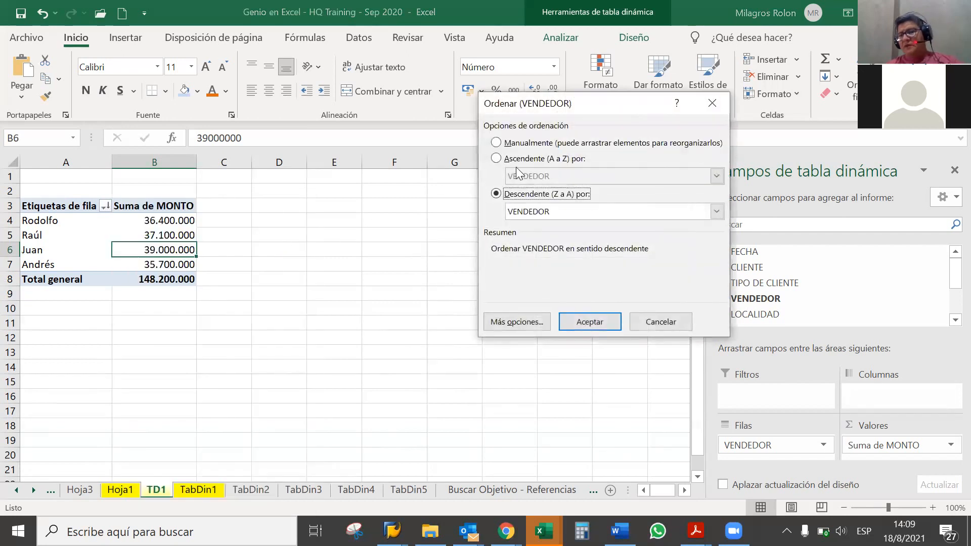
drag(581, 104, 339, 144)
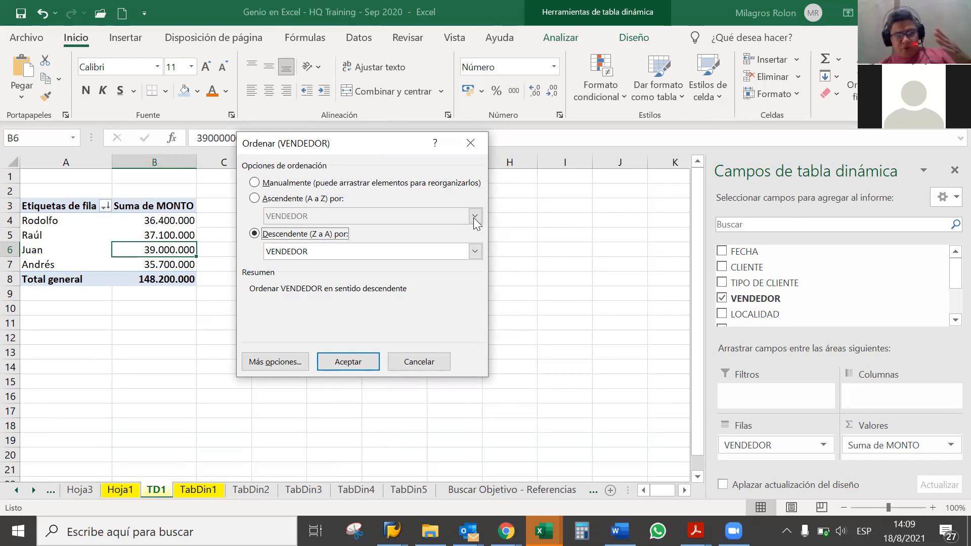
click(475, 251)
click(475, 252)
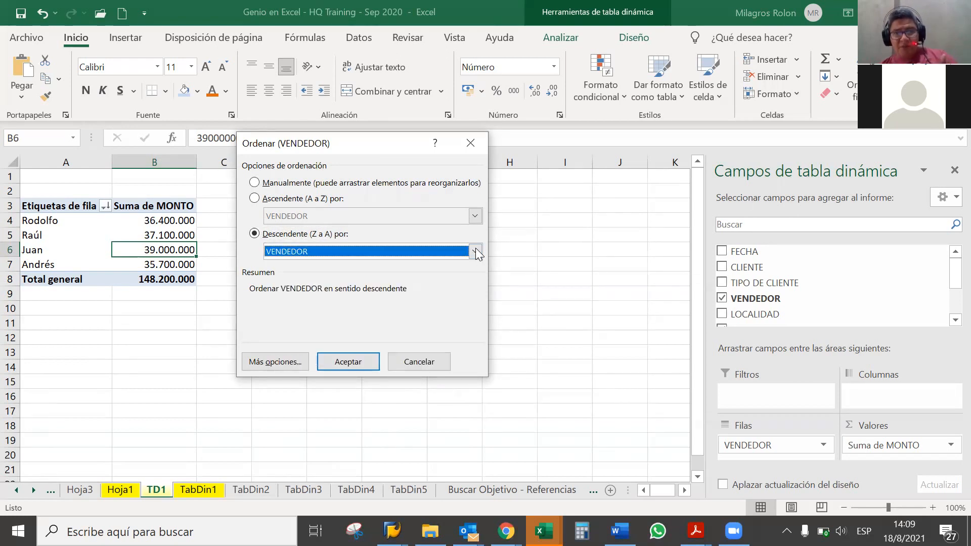
click(476, 251)
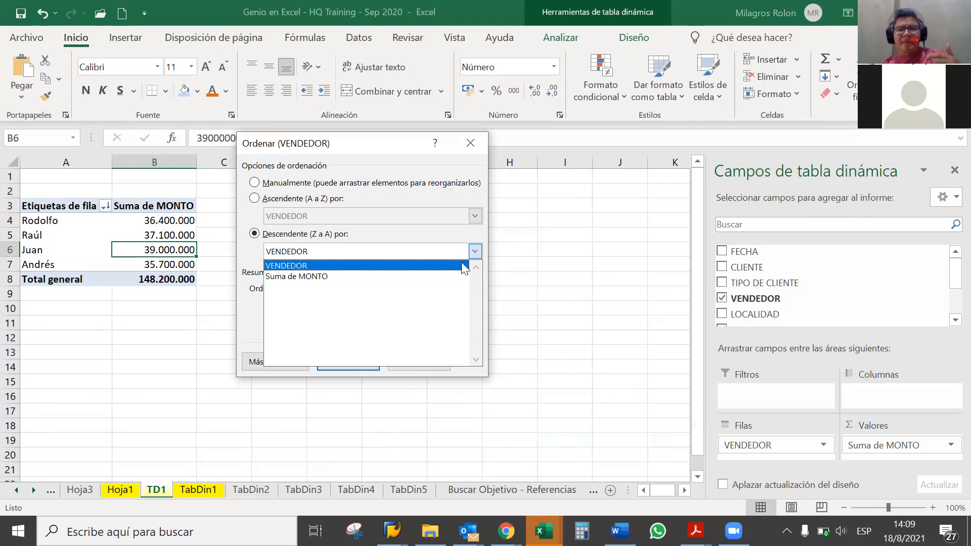
click(458, 277)
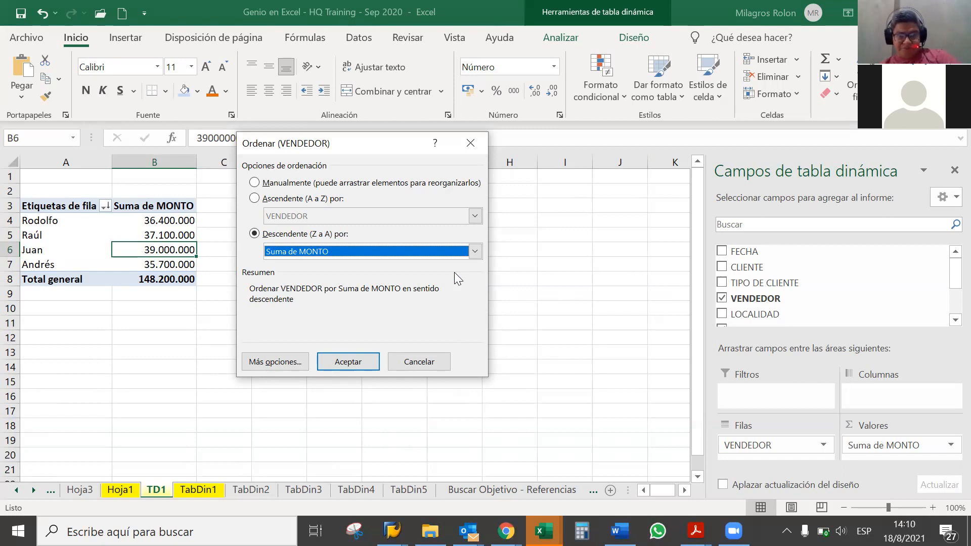
click(364, 366)
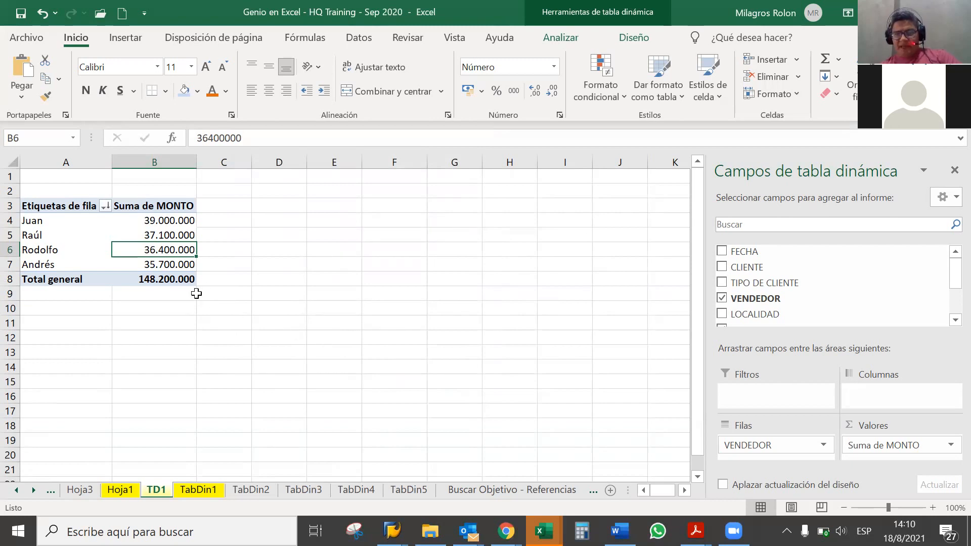
- Add the CLIENTE field to the pivot table rows beneath VENDEDOR and review each vendor's client breakdown
click(721, 267)
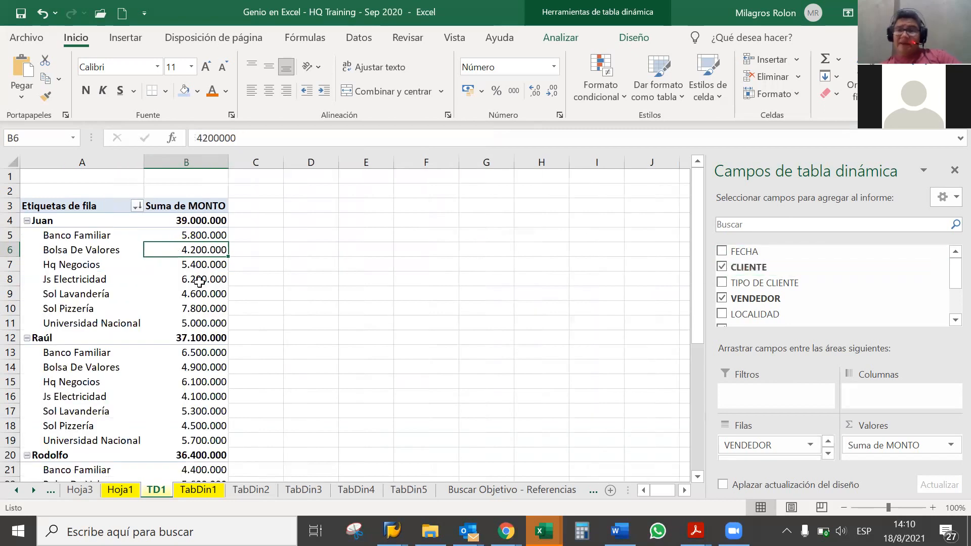
scroll(199, 283, down, 2)
scroll(197, 280, up, 1)
scroll(199, 282, down, 3)
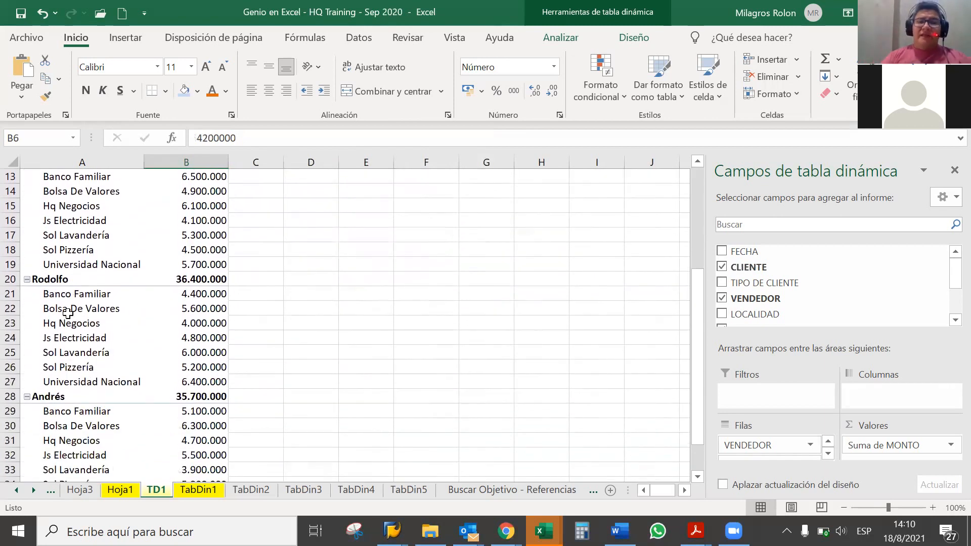
scroll(68, 355, down, 1)
scroll(68, 355, down, 1)
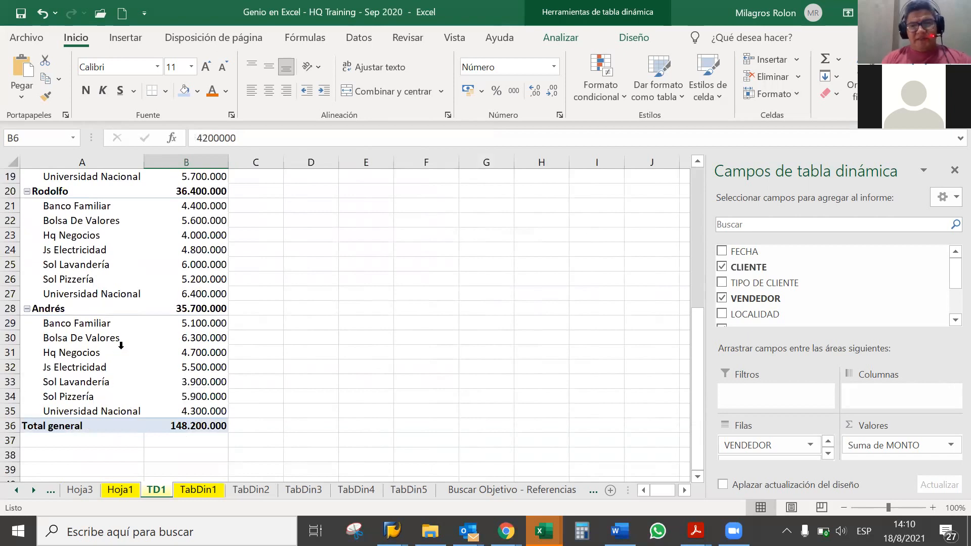
scroll(122, 344, up, 3)
scroll(122, 345, up, 3)
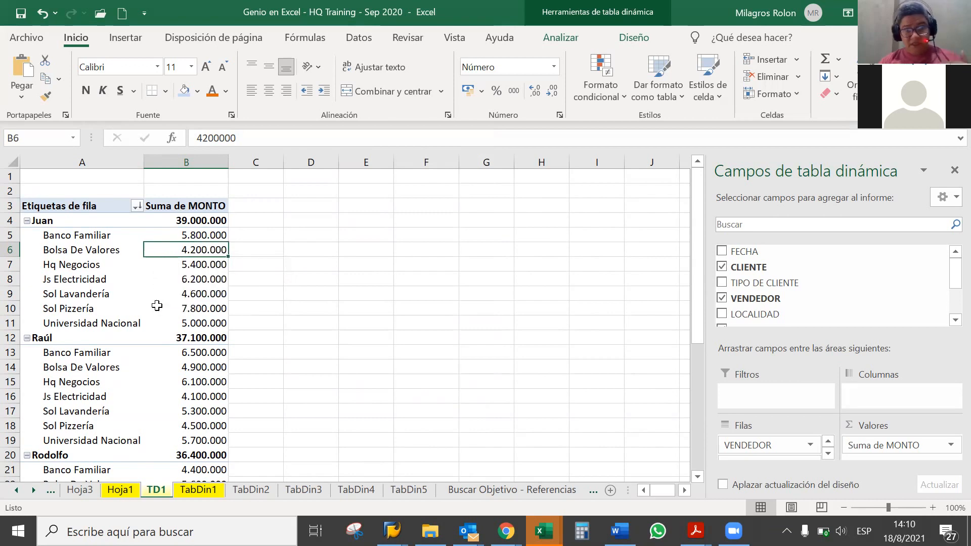
mouse_move(154, 338)
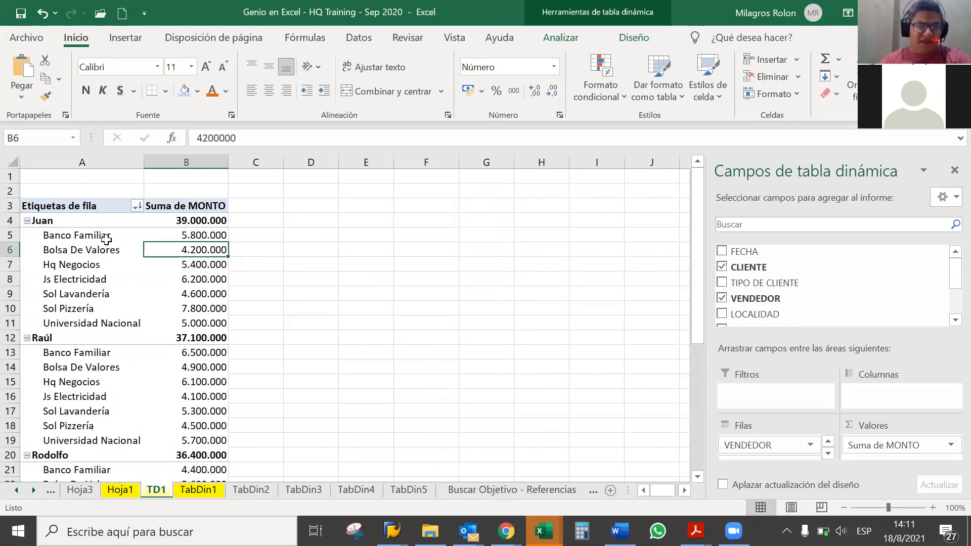
- Sort the CLIENTE field in descending order by Suma de MONTO using the additional sorting options
click(136, 208)
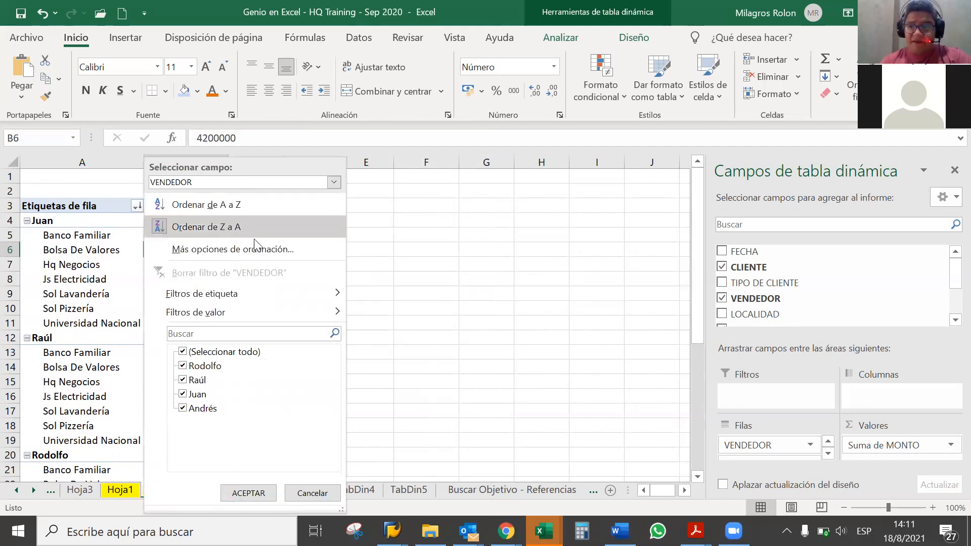
click(334, 181)
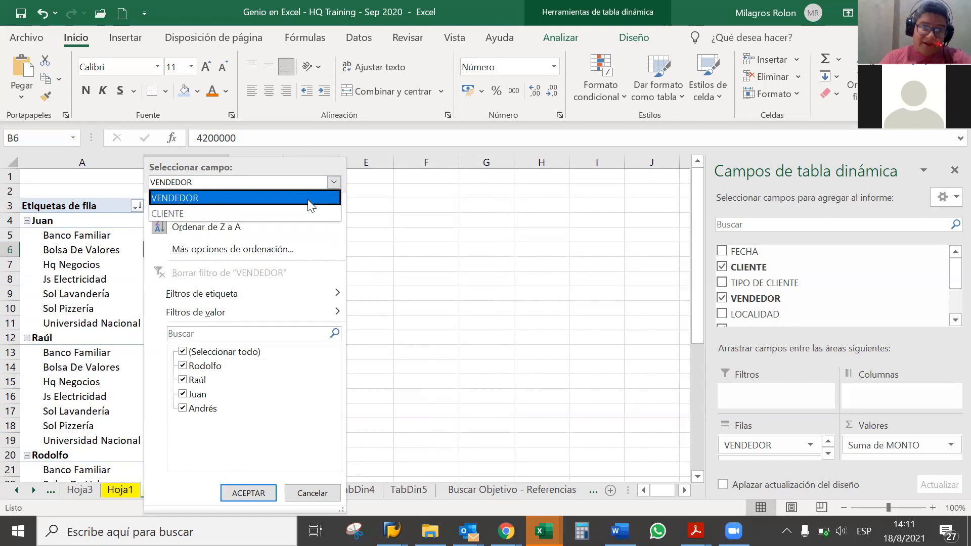
click(298, 213)
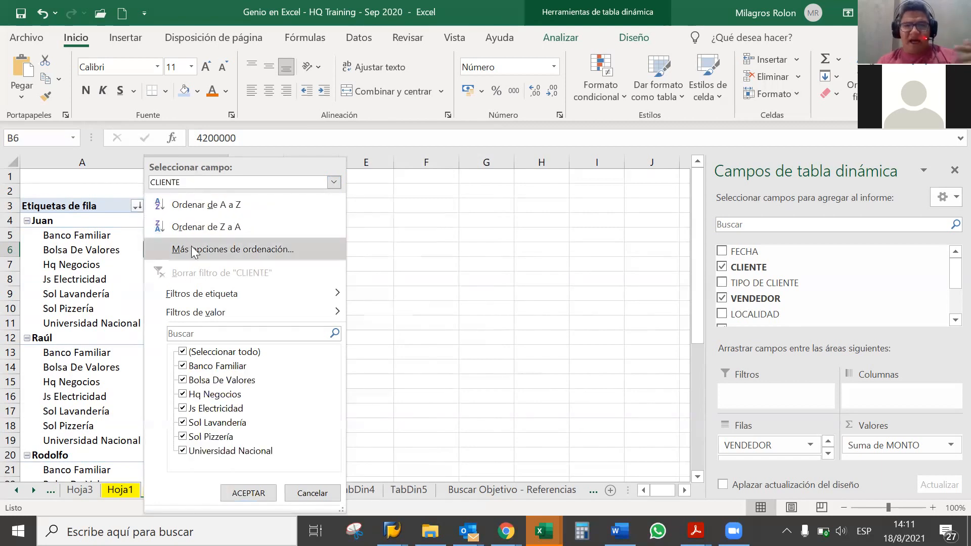
click(303, 252)
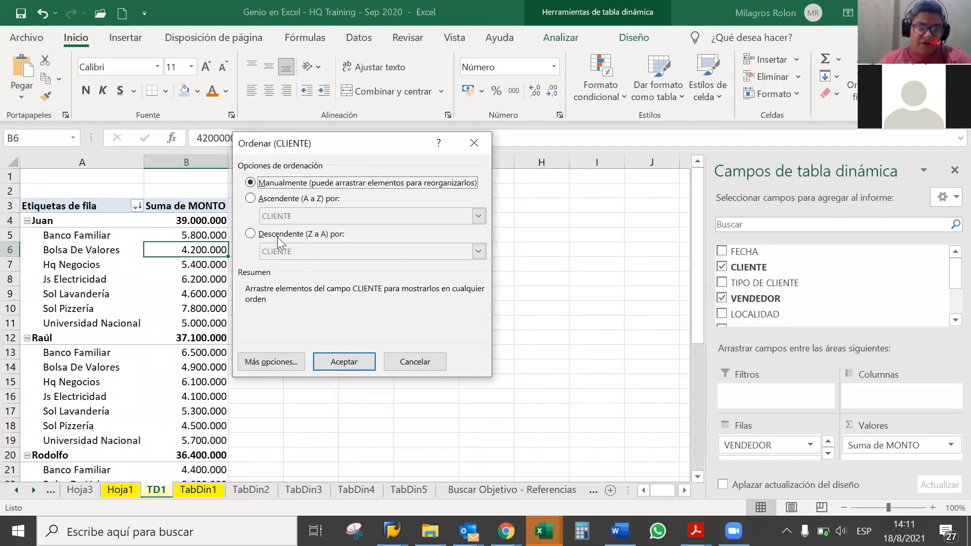
click(253, 235)
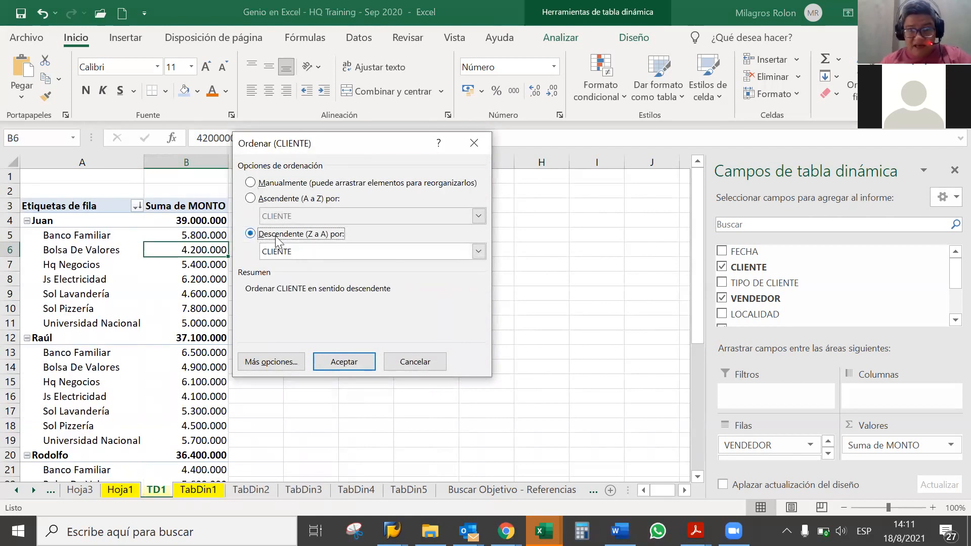
click(318, 255)
click(316, 276)
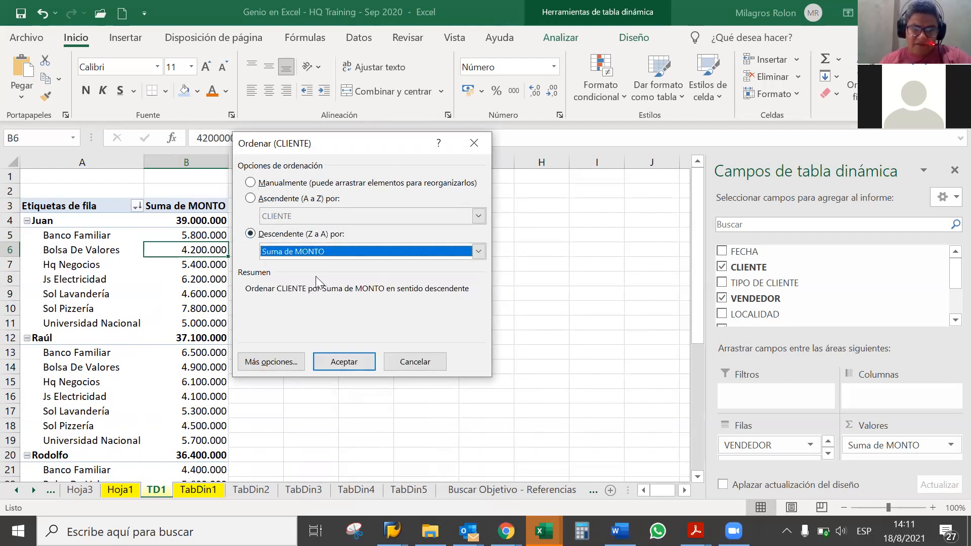
click(344, 361)
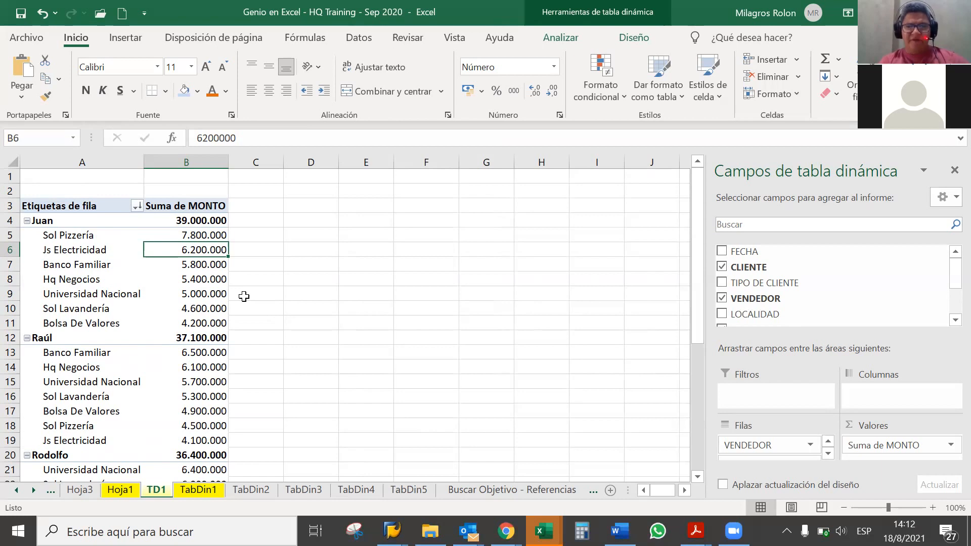
- Add the LOCALIDAD field to the pivot table rows beneath CLIENTE and review each client's breakdown by locality
click(723, 314)
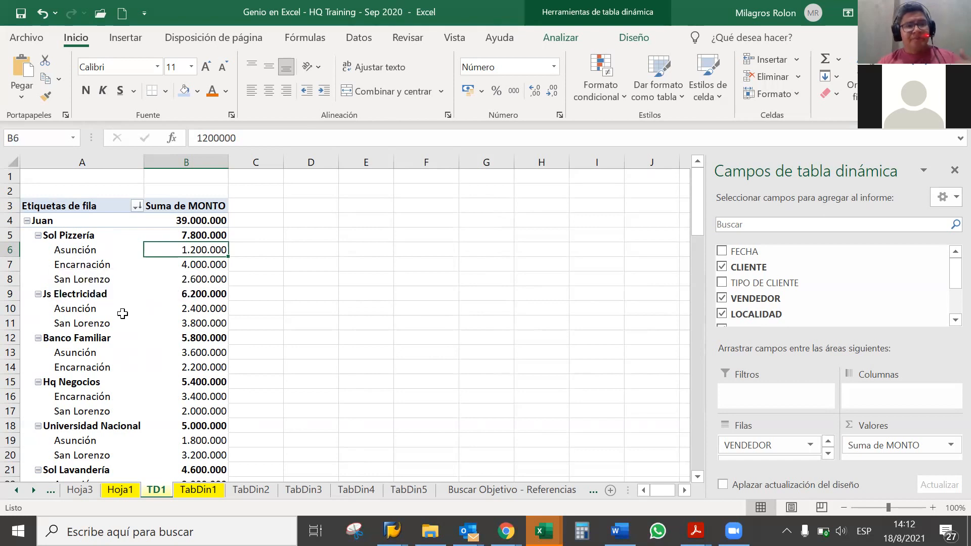
scroll(122, 313, down, 3)
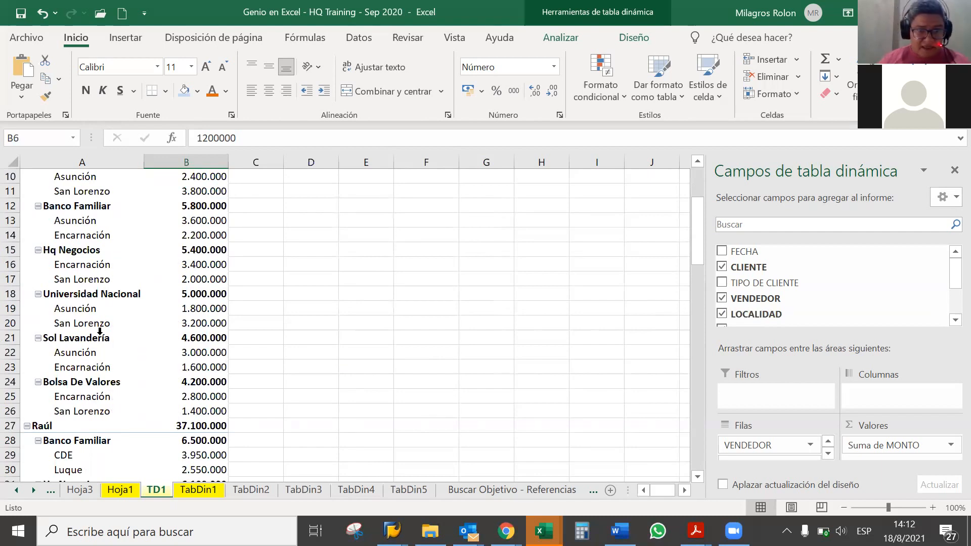
scroll(99, 331, up, 2)
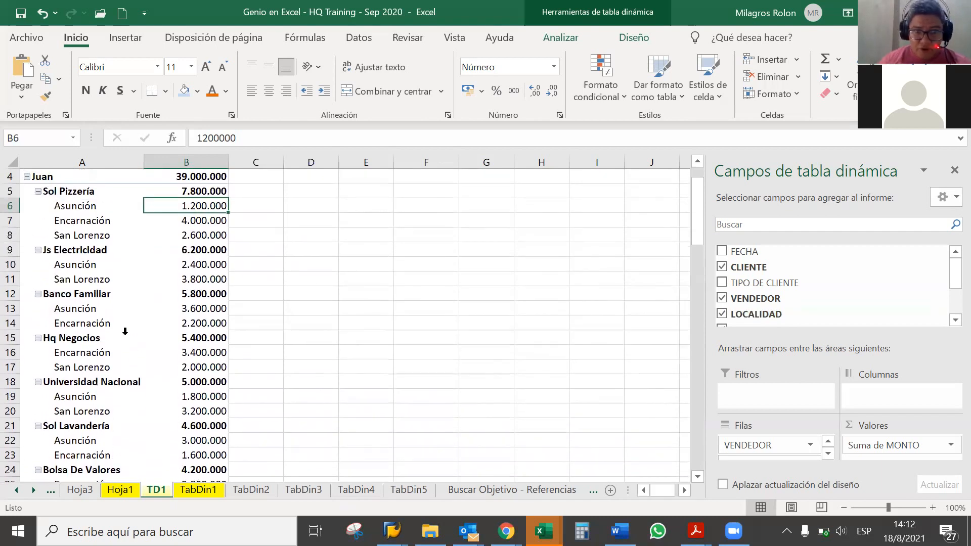
scroll(125, 332, up, 1)
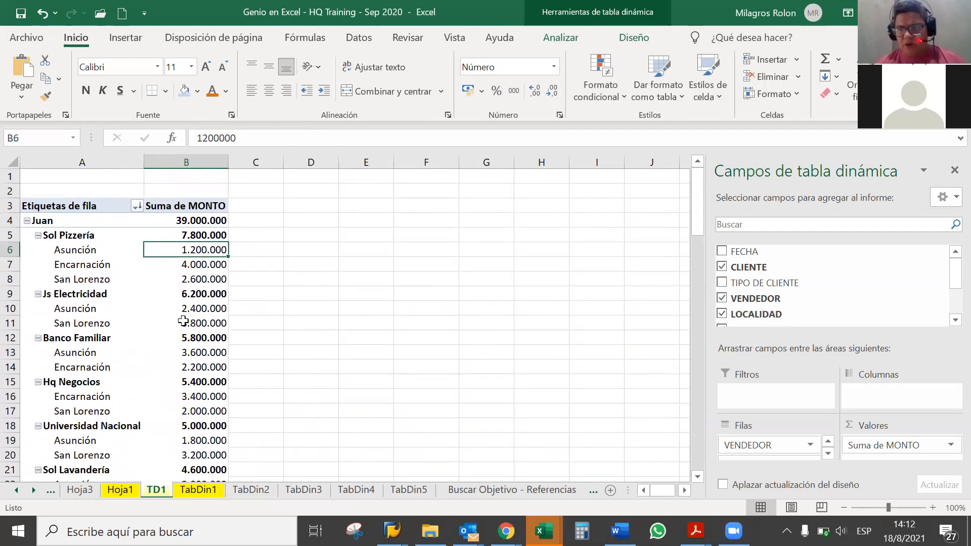
mouse_move(184, 321)
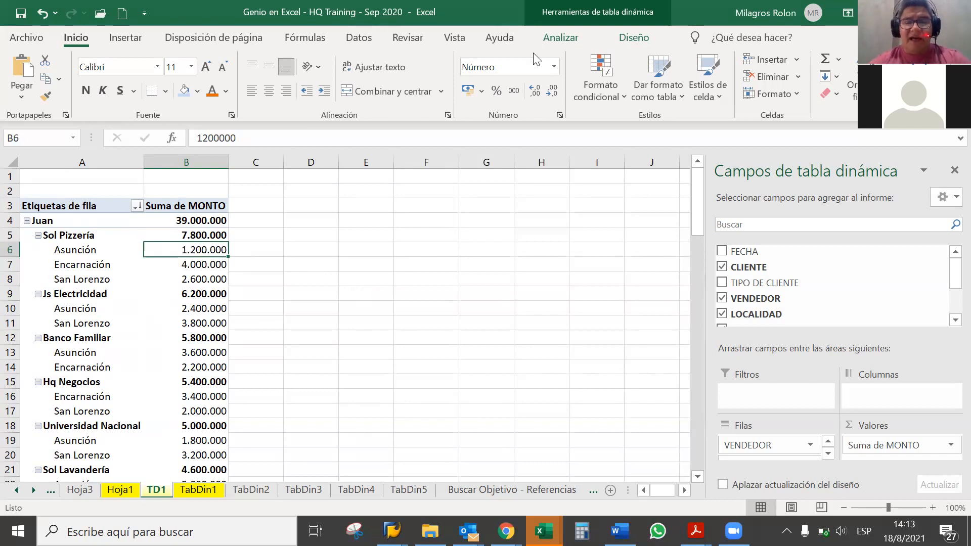
- Change the pivot table's report layout to tabular format and look over the separate field columns
click(573, 39)
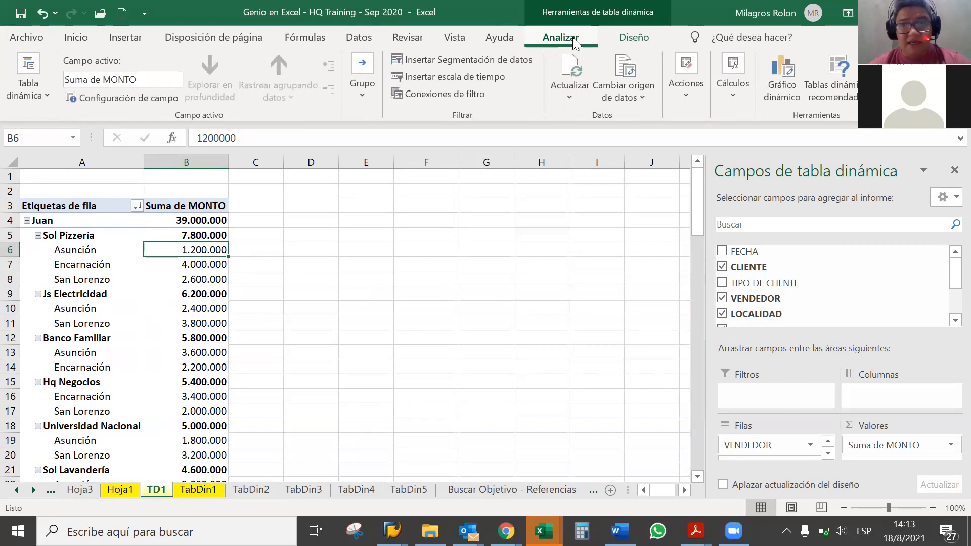
click(630, 39)
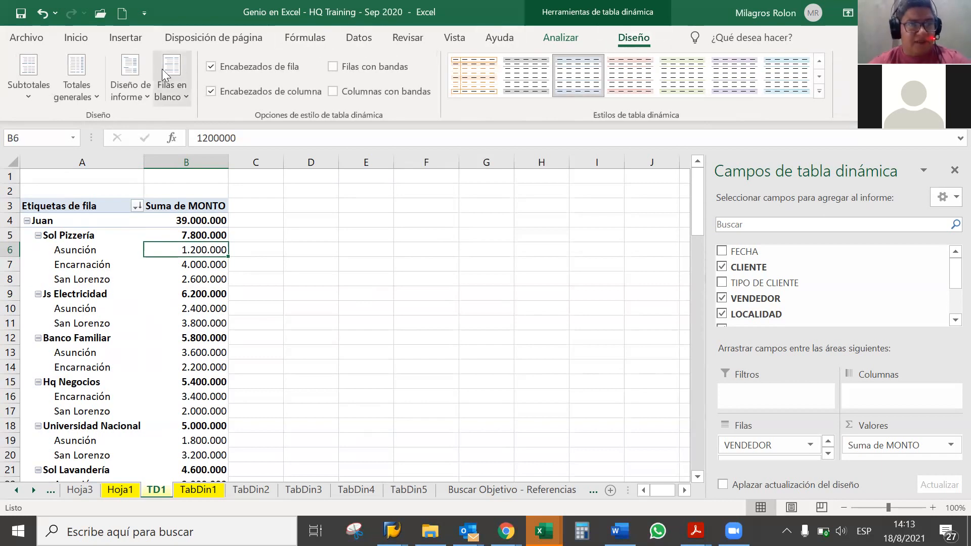
click(149, 95)
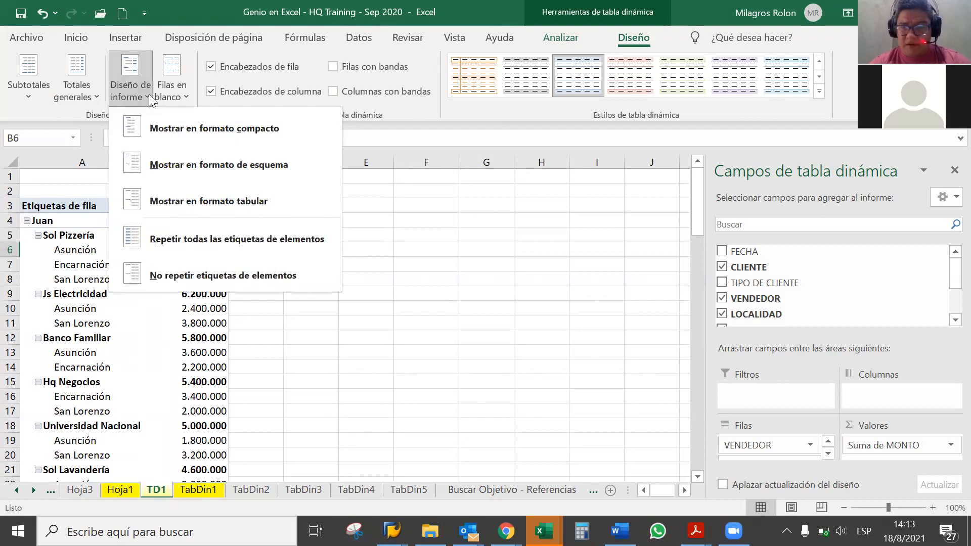
click(207, 190)
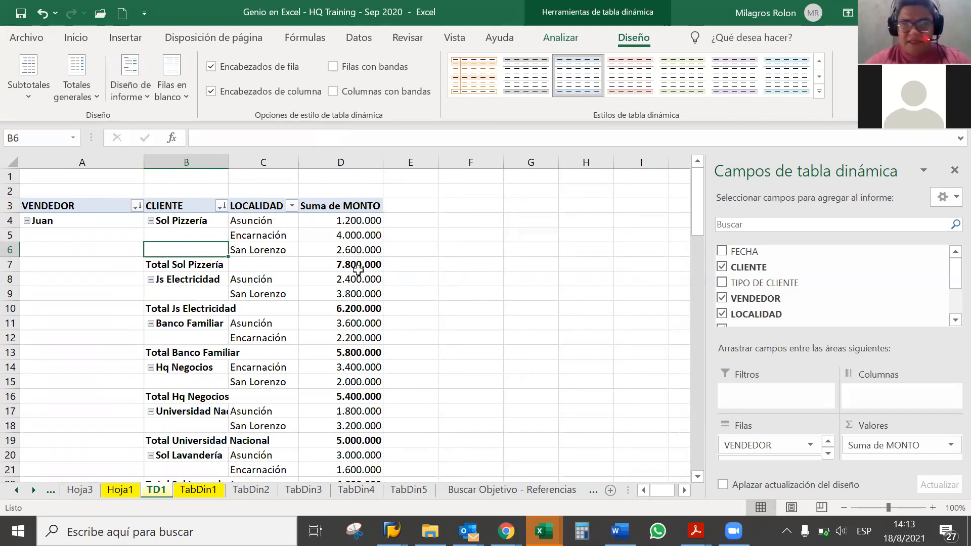
scroll(448, 269, down, 1)
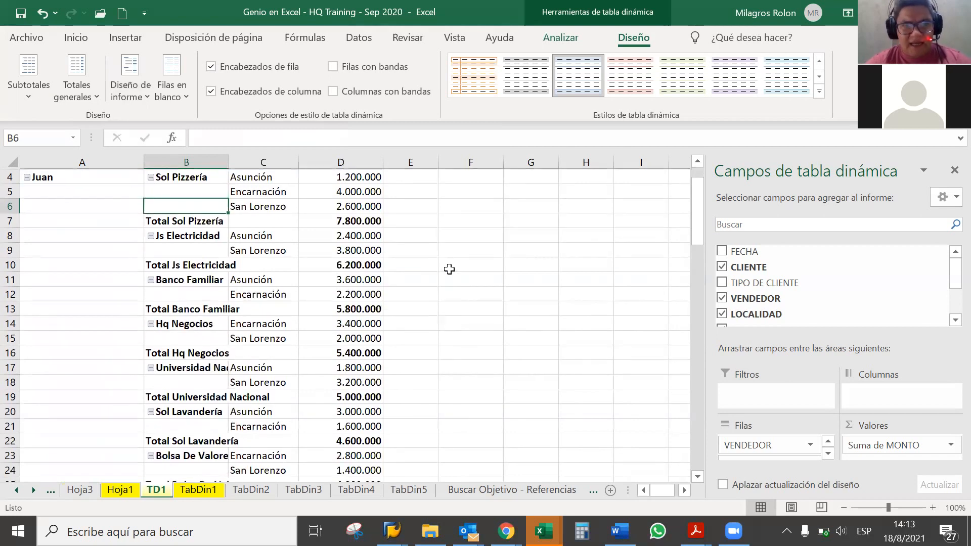
scroll(449, 269, up, 1)
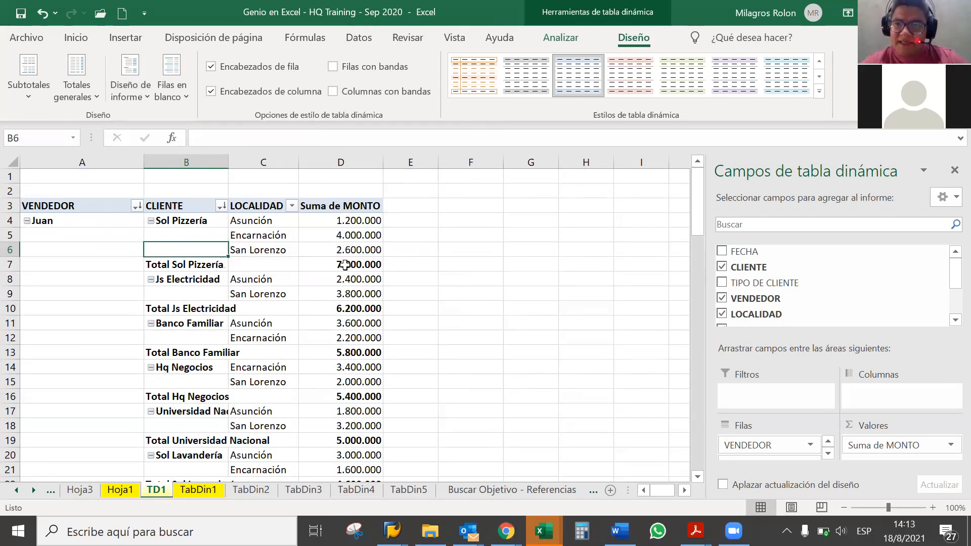
- Examine how the locality amounts add up to the client subtotals and the first vendor's total
mouse_move(342, 244)
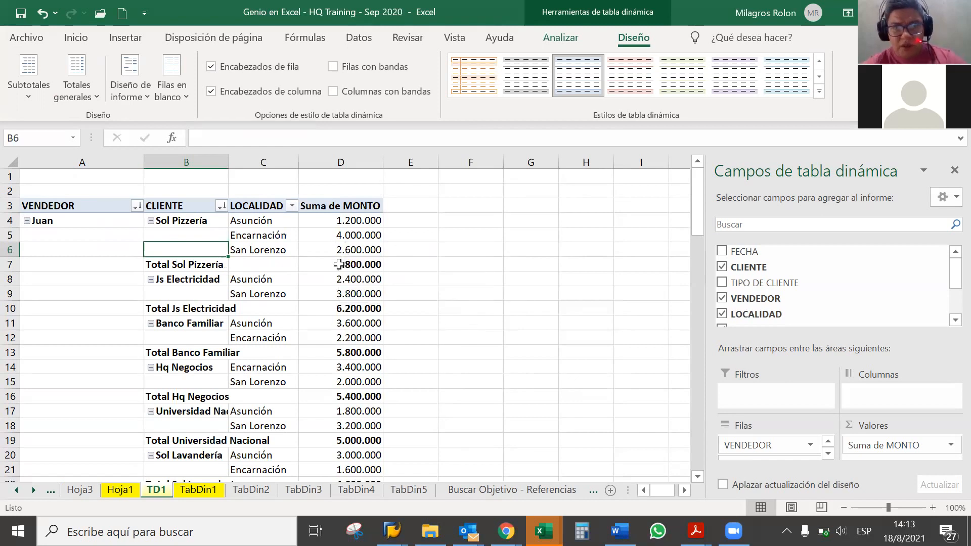
mouse_move(306, 270)
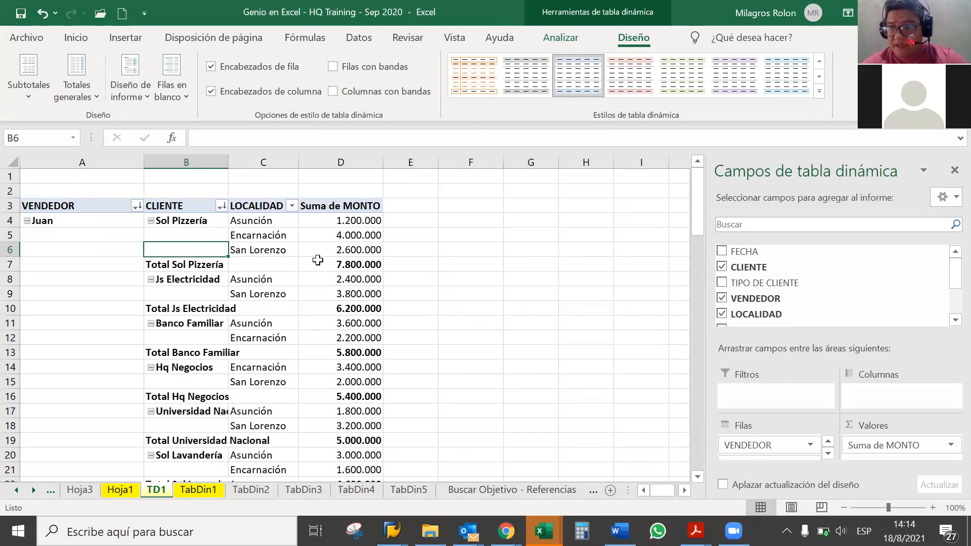
drag(334, 221, 318, 253)
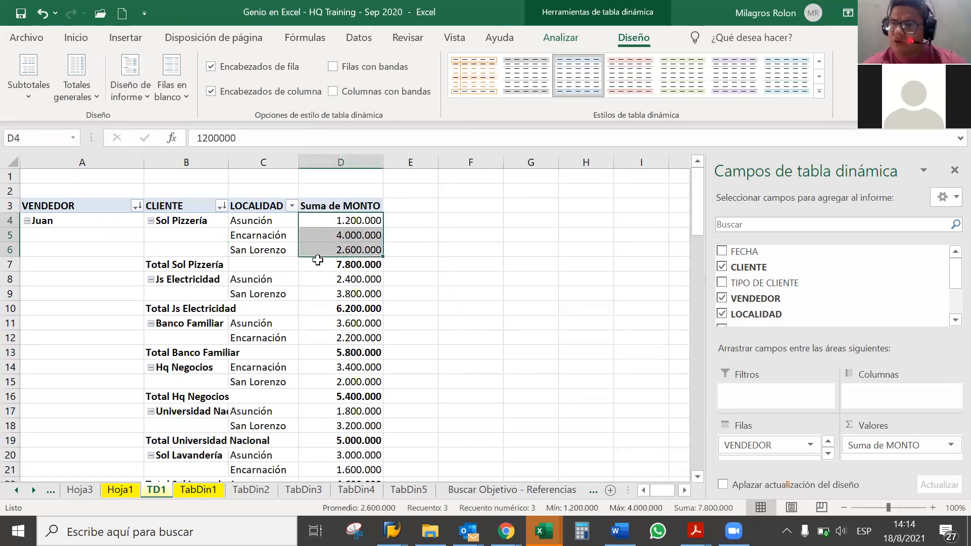
click(318, 260)
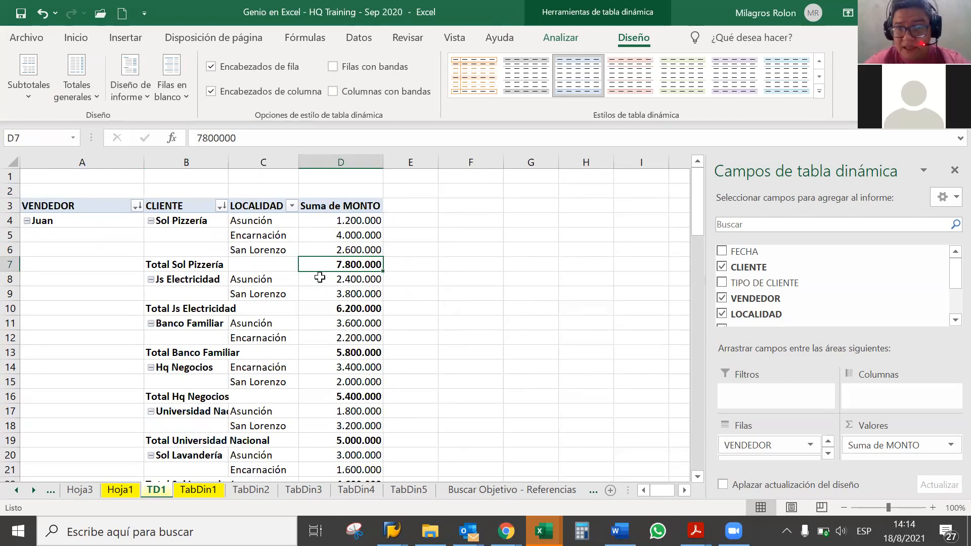
click(312, 353)
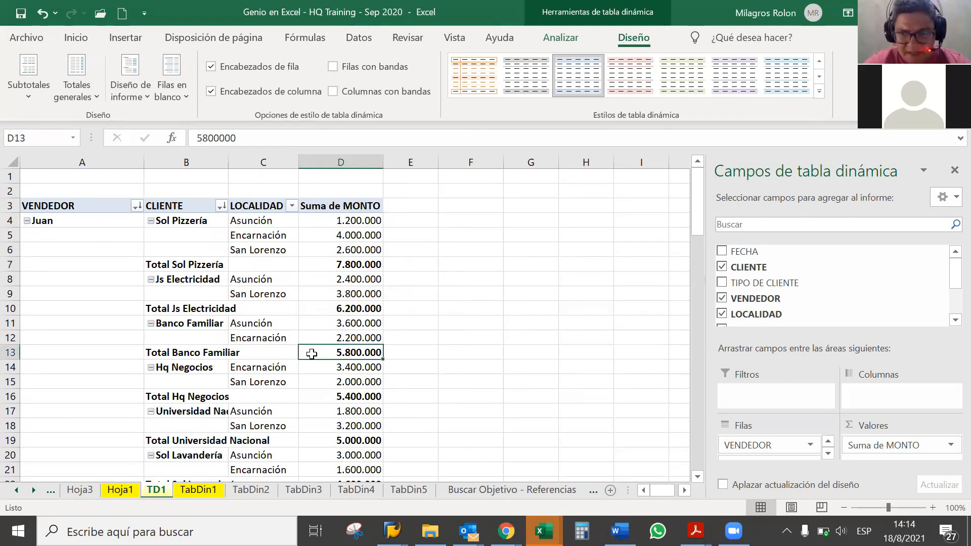
scroll(312, 354, down, 3)
click(371, 412)
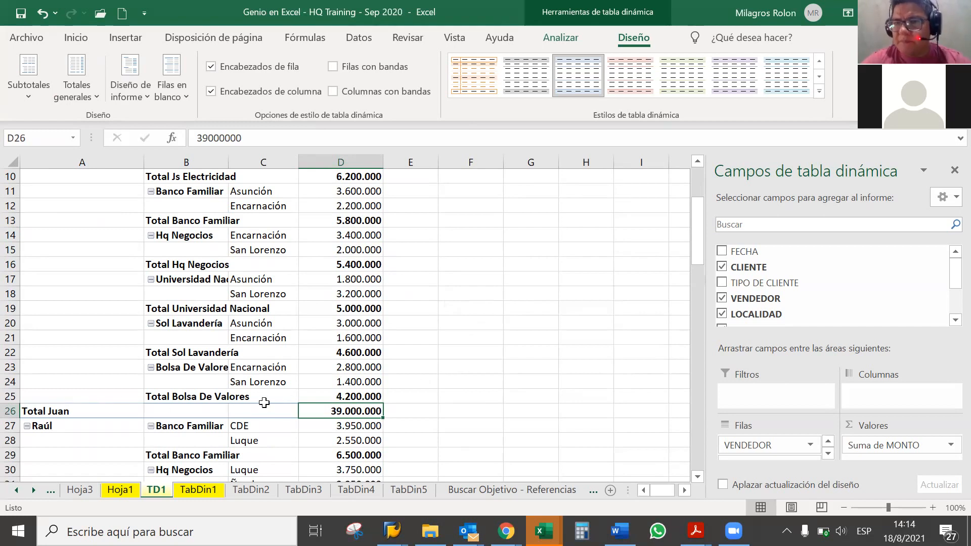
mouse_move(371, 412)
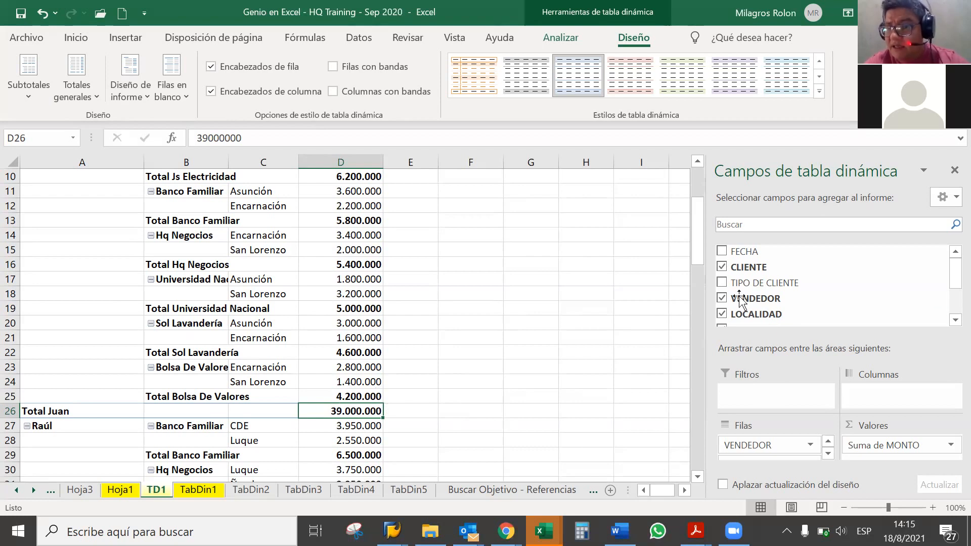
- Remove the CLIENTE and LOCALIDAD fields from the pivot table, keeping only VENDEDOR in the rows
click(722, 267)
click(723, 314)
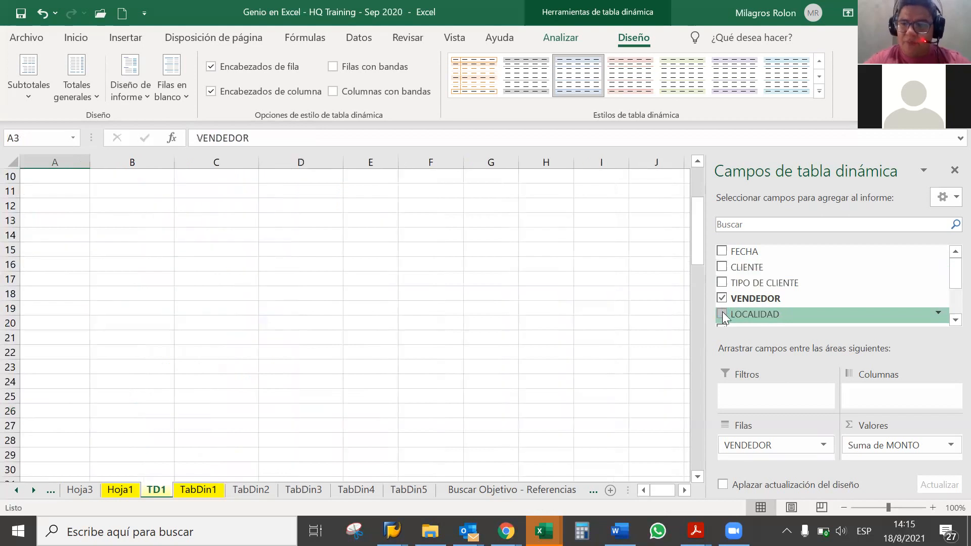
scroll(61, 299, up, 3)
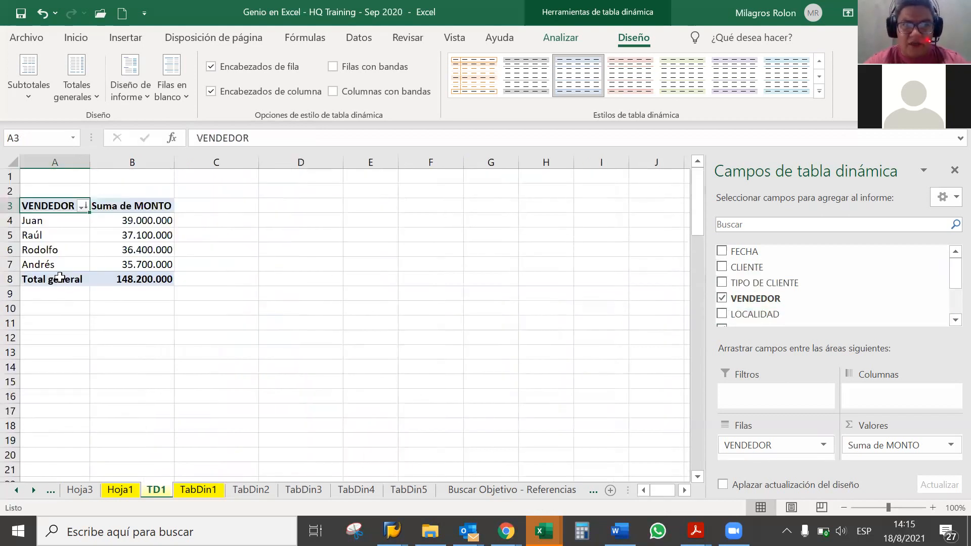
- Sort the vendors by their Suma de MONTO amounts from smallest to largest
click(79, 222)
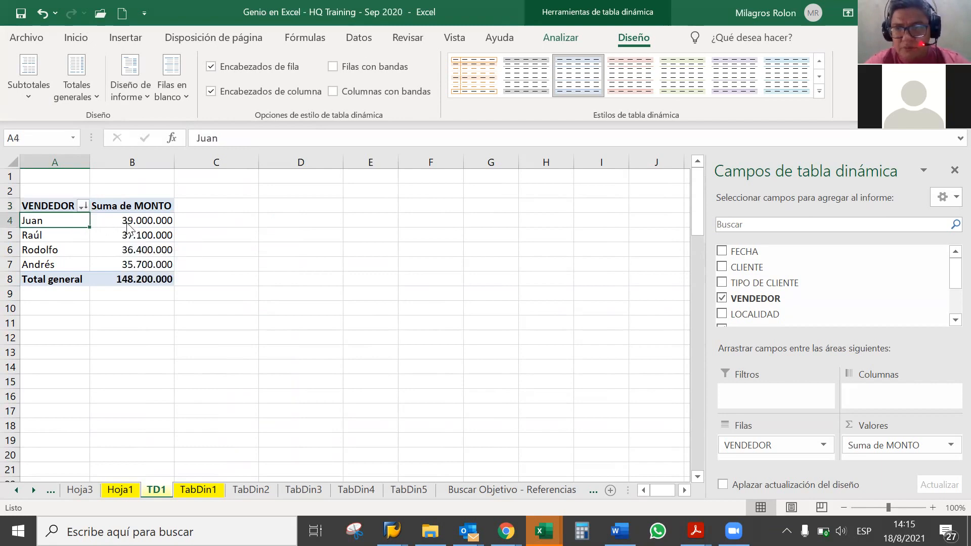
click(130, 225)
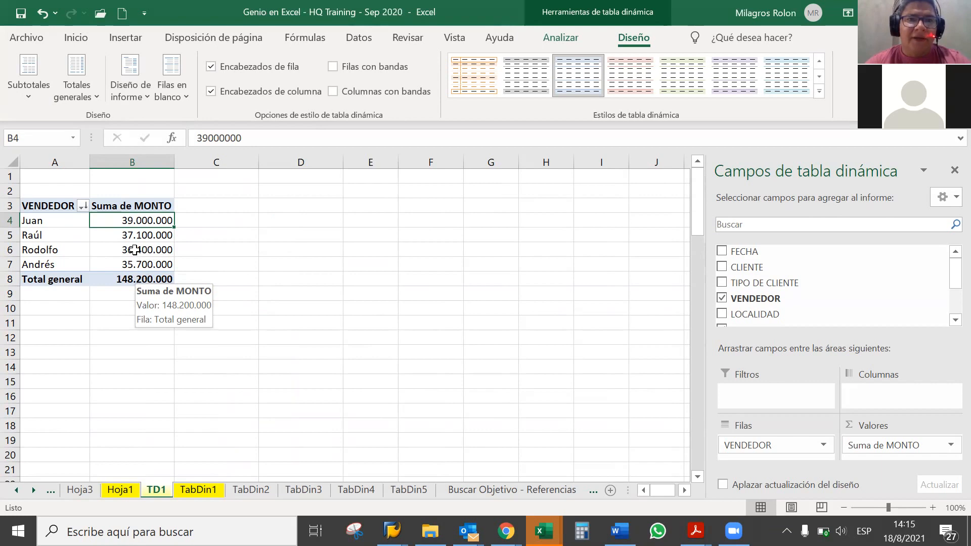
mouse_move(132, 217)
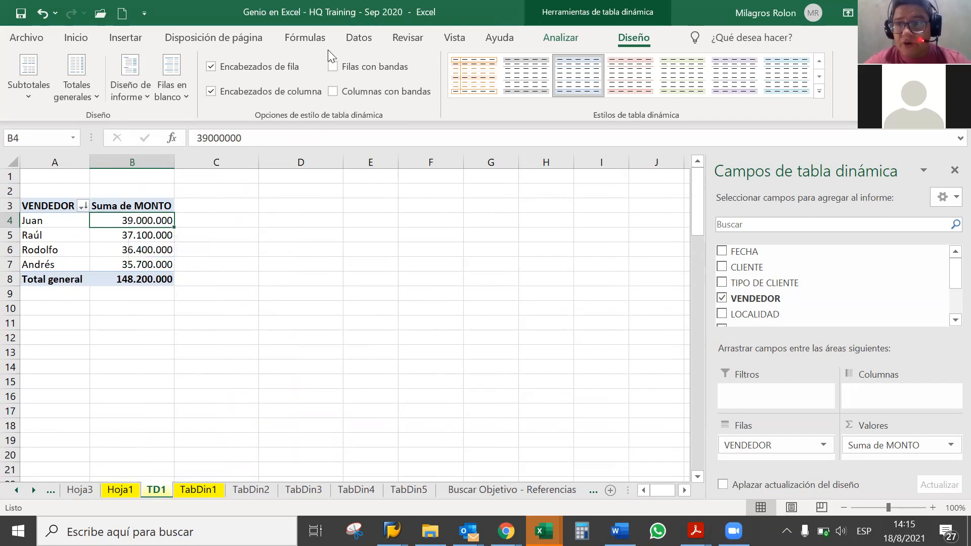
right_click(122, 218)
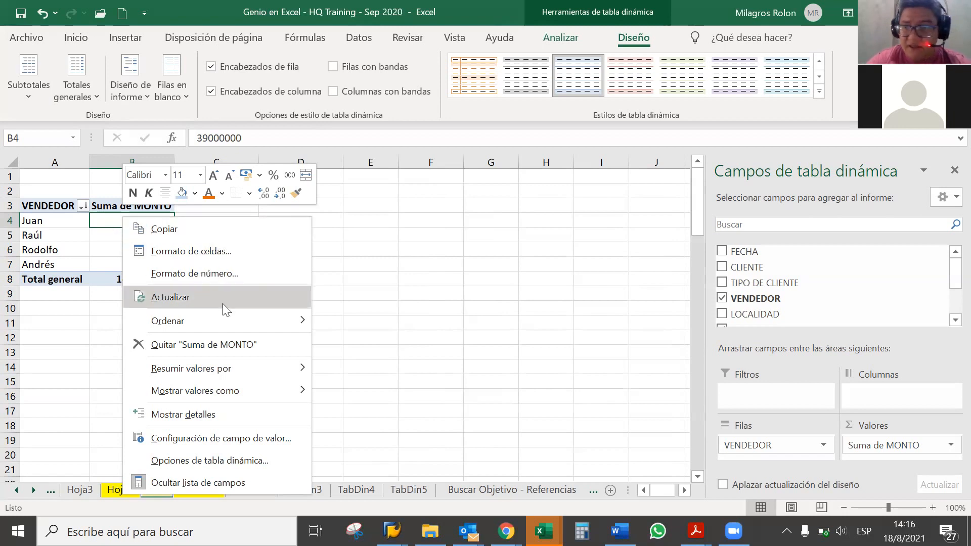
mouse_move(243, 320)
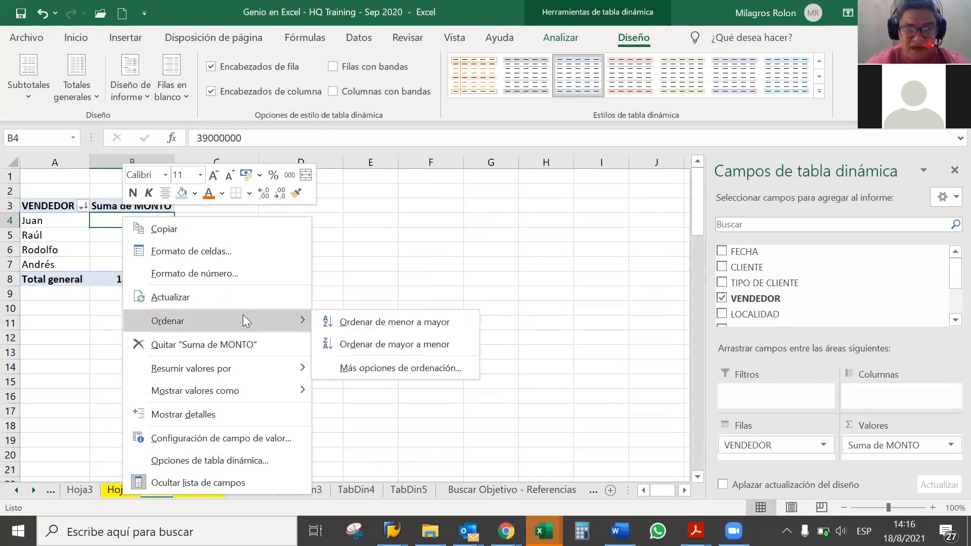
click(360, 321)
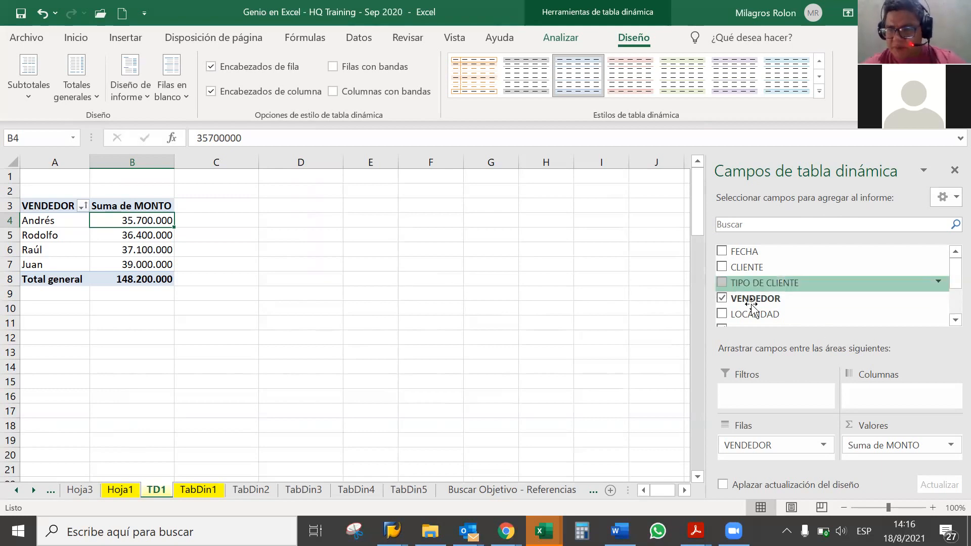
- Add the TIPO DE CLIENTE and LOCALIDAD fields to the rows beneath VENDEDOR and review the breakdown
click(722, 283)
click(723, 313)
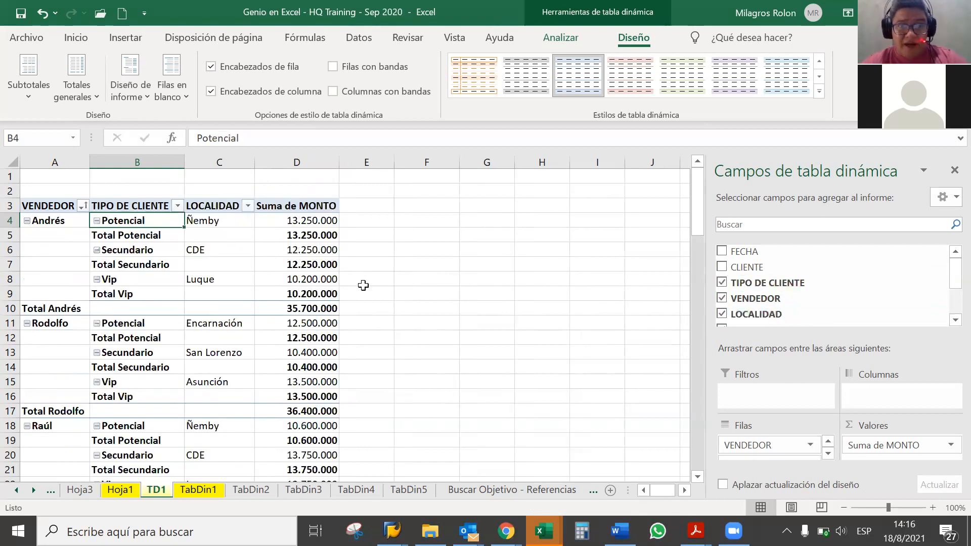
scroll(220, 270, down, 1)
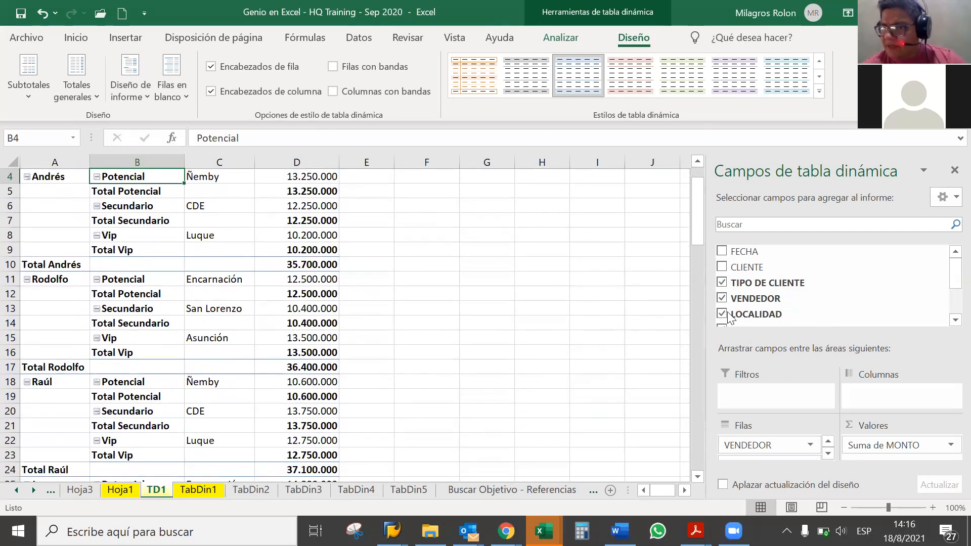
- Remove the LOCALIDAD field from the pivot table and review the remaining vendor and client type rows
scroll(104, 292, up, 1)
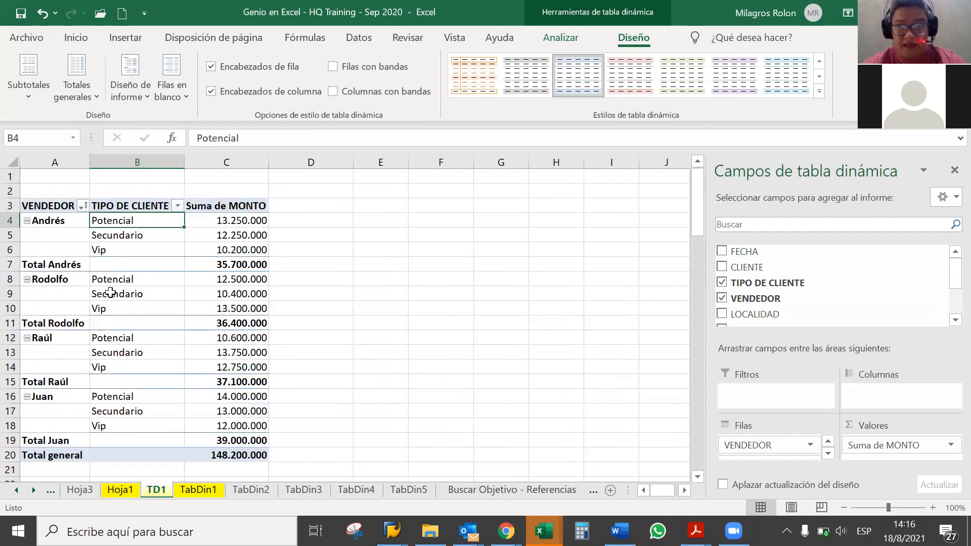
scroll(167, 310, down, 1)
scroll(167, 310, down, 1)
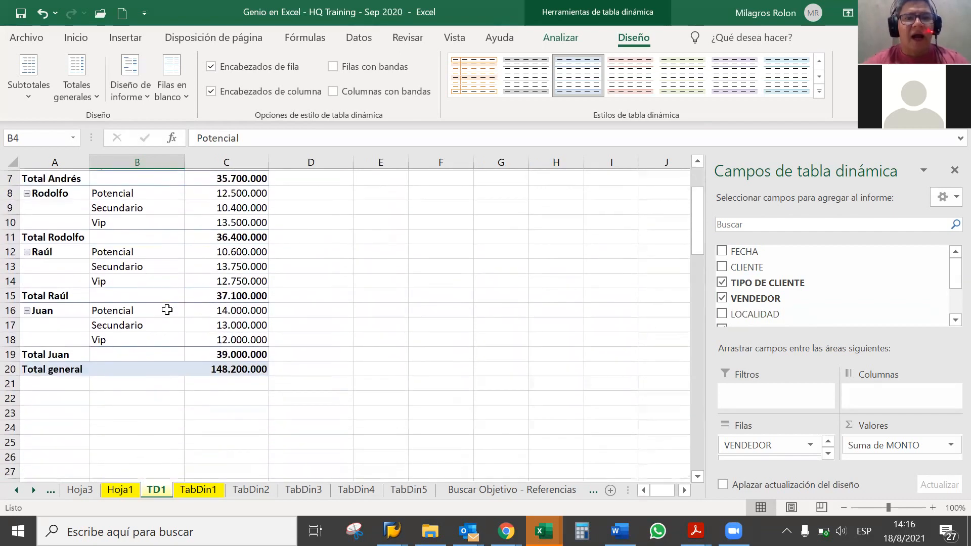
scroll(167, 310, up, 2)
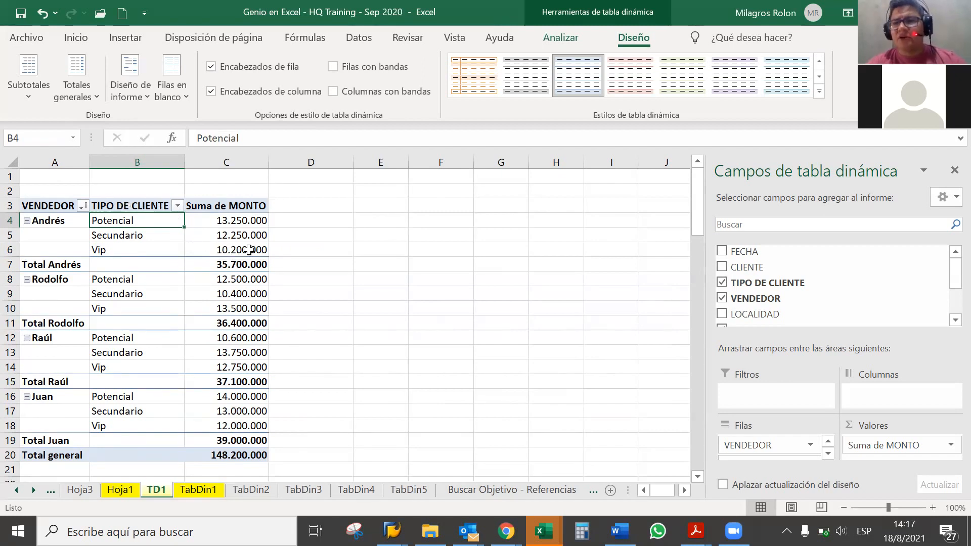
mouse_move(249, 250)
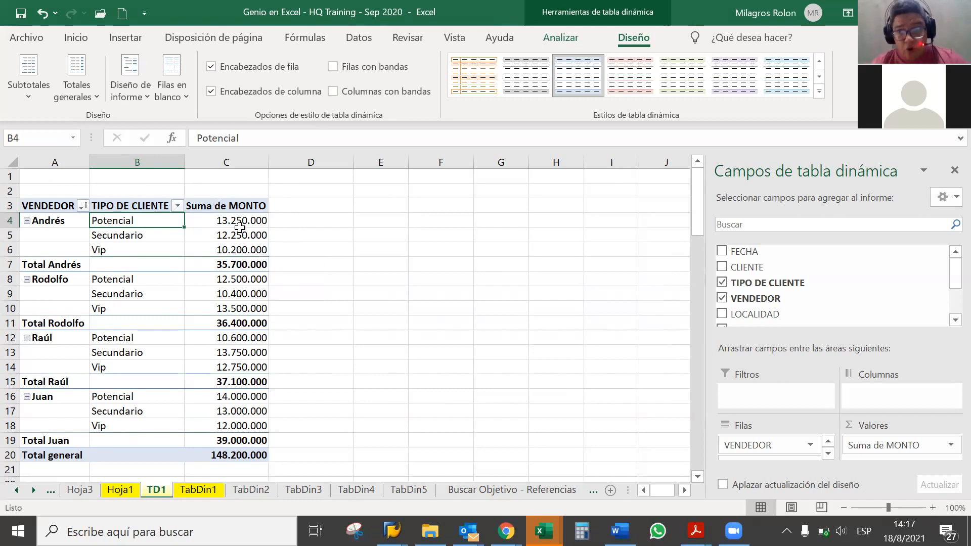
- Sort the client types within each vendor by their Suma de MONTO amounts from smallest to largest
click(239, 222)
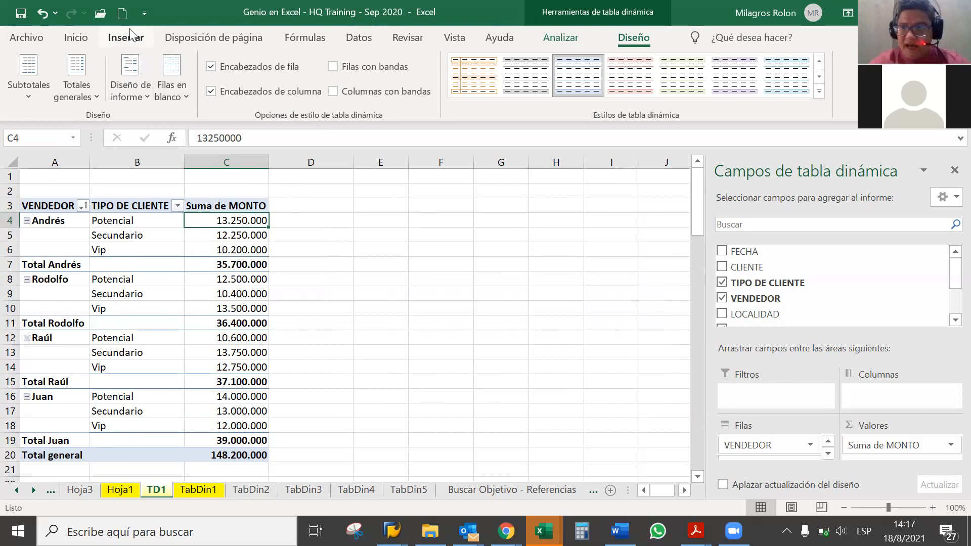
click(373, 38)
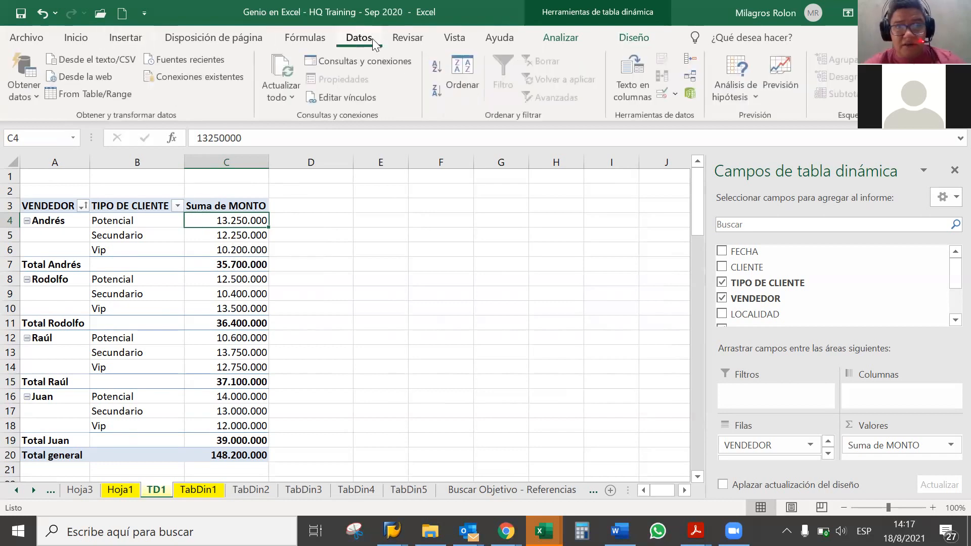
click(438, 68)
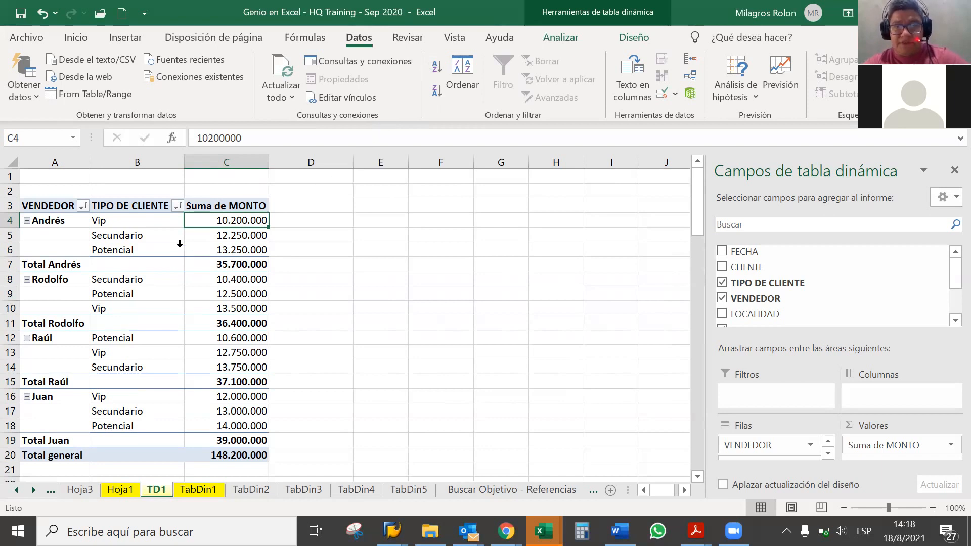
right_click(205, 221)
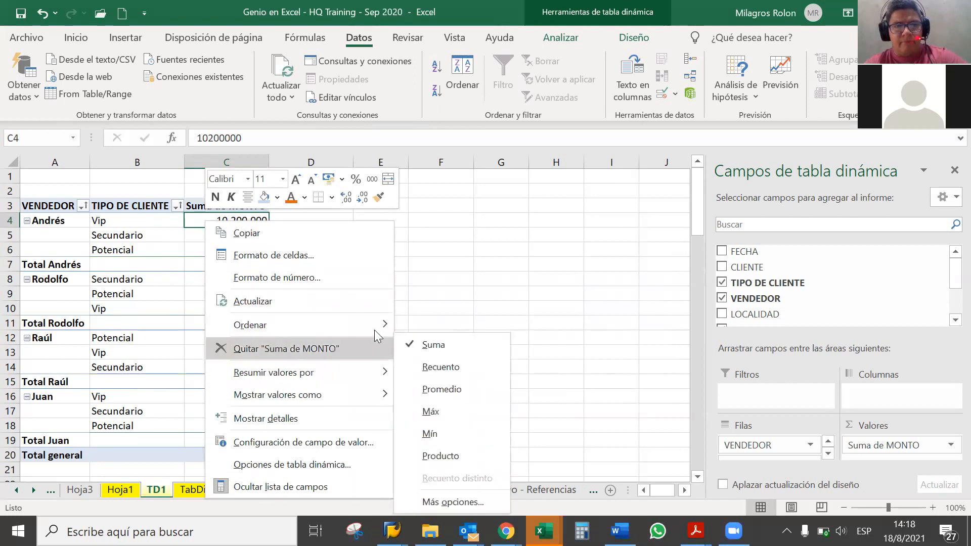
mouse_move(375, 329)
click(437, 282)
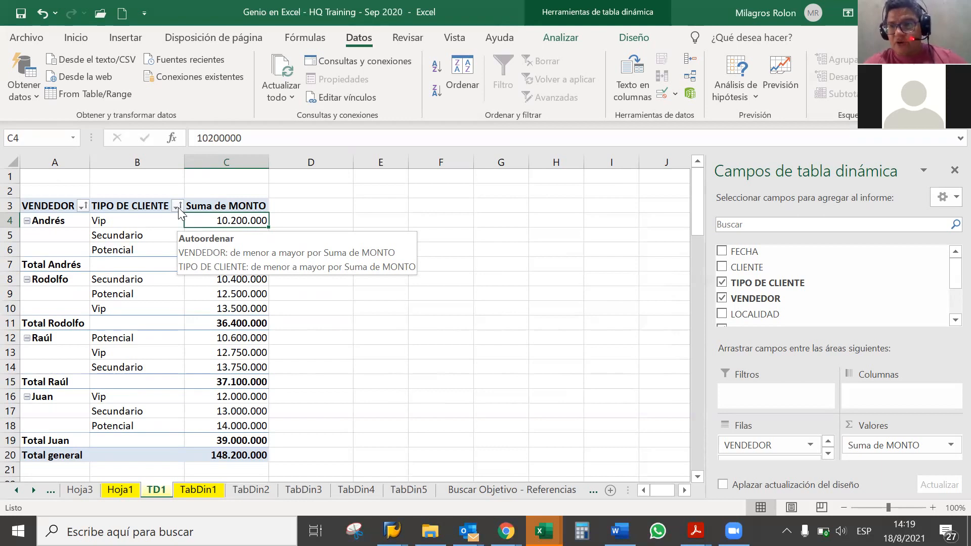
- Switch the pivot table's report layout to compact format and review the nested row labels
click(626, 40)
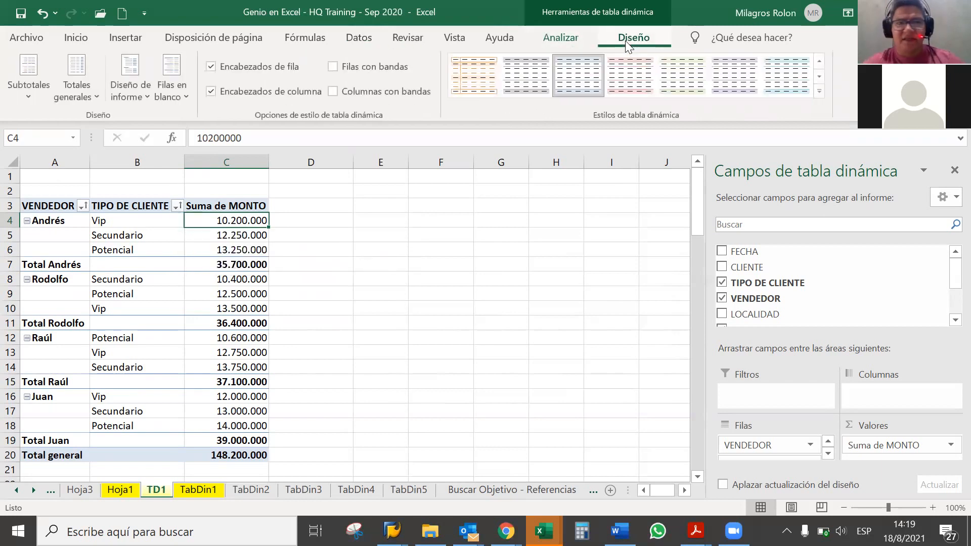
click(144, 81)
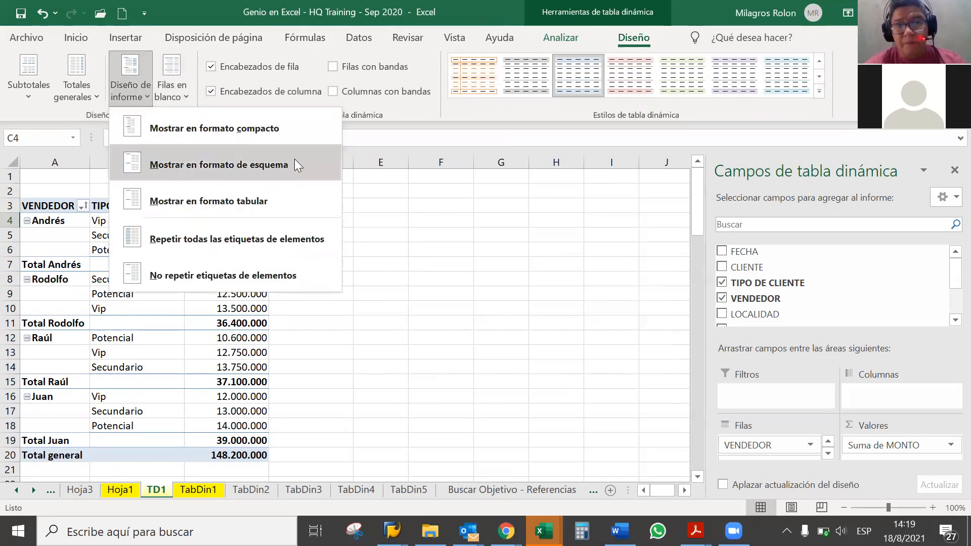
click(297, 129)
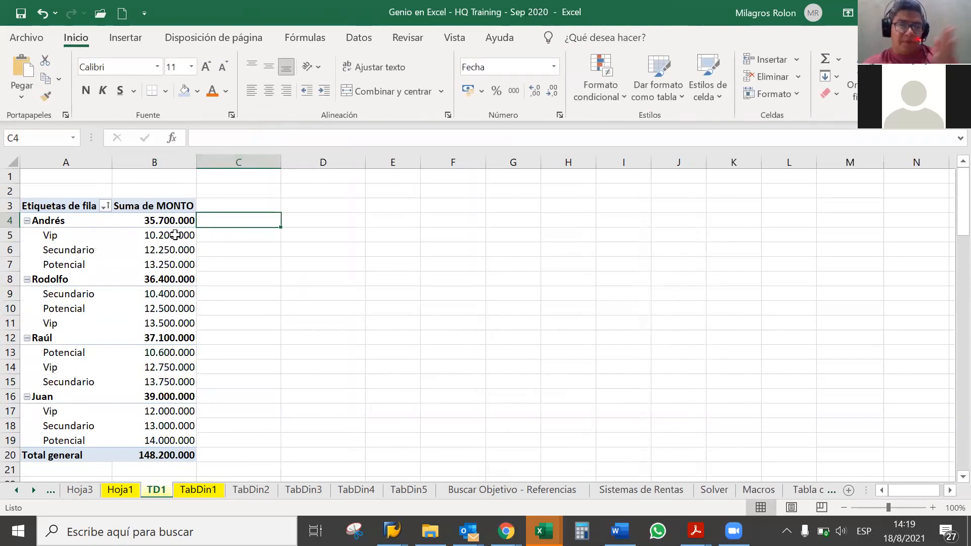
mouse_move(174, 234)
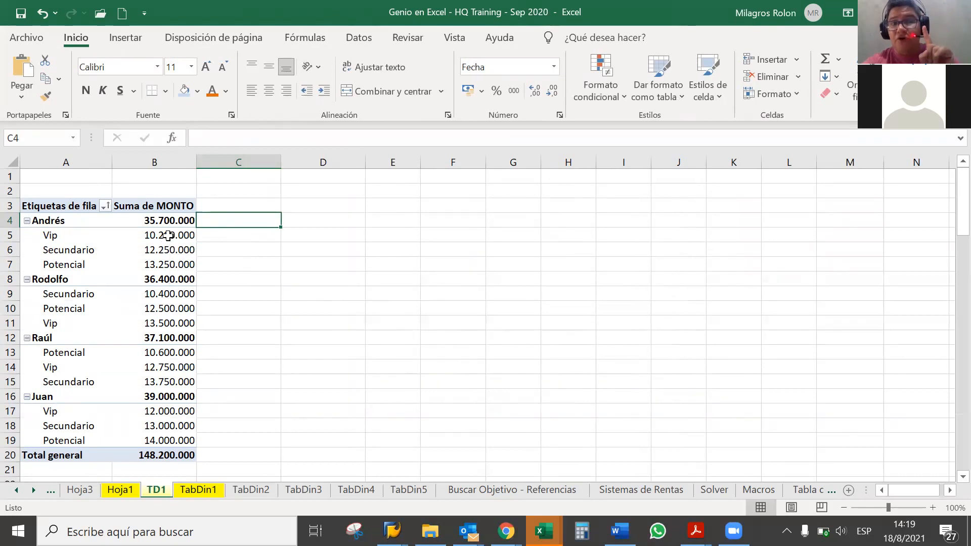
mouse_move(59, 240)
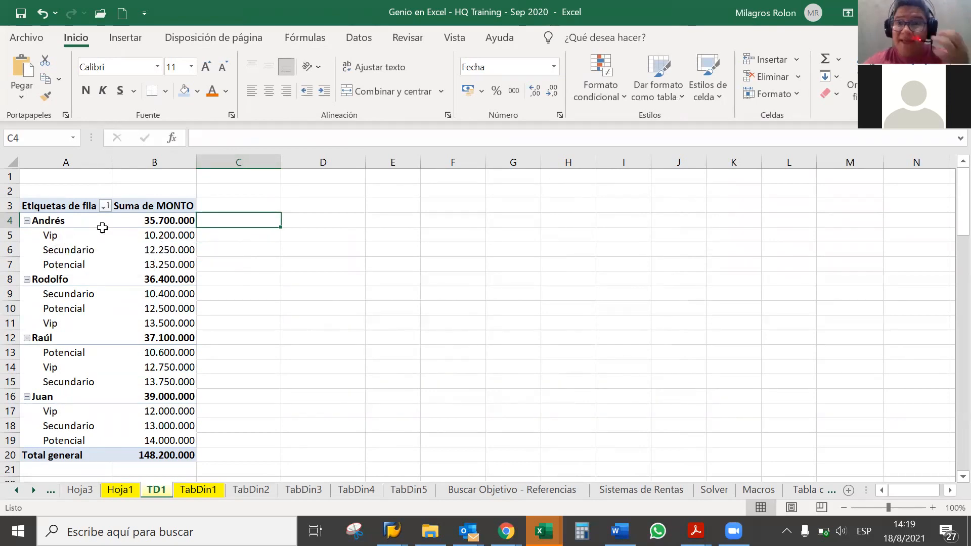
mouse_move(107, 211)
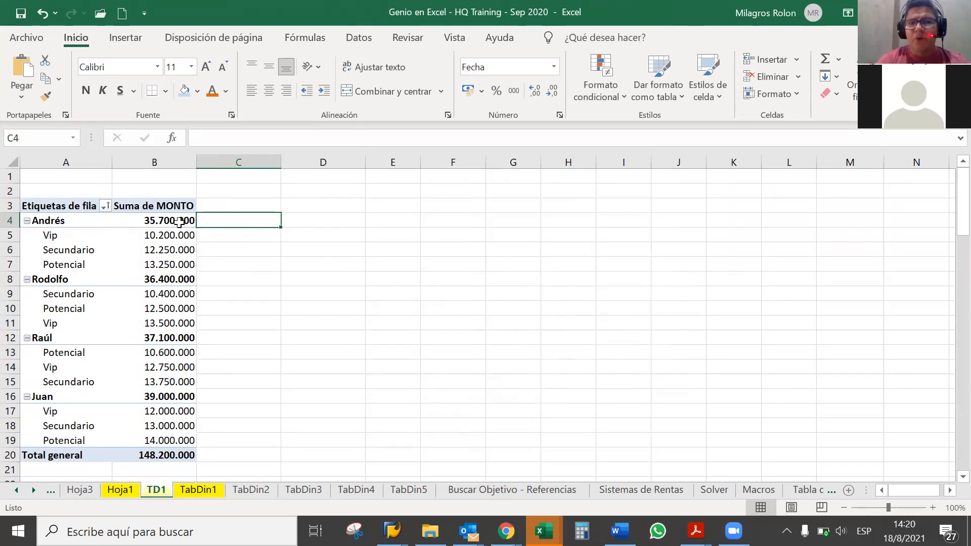
- Sort the vendors by their Suma de MONTO totals from largest to smallest
click(180, 221)
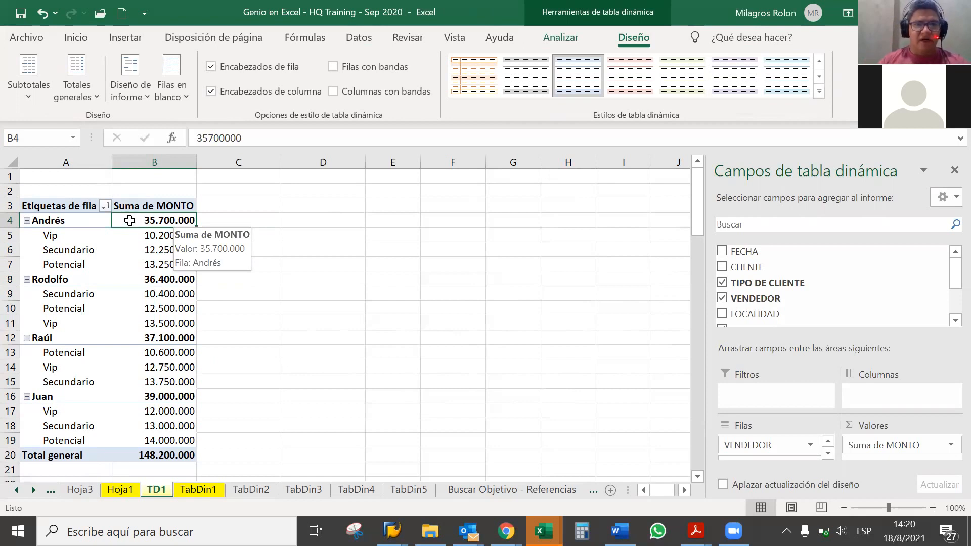
right_click(159, 219)
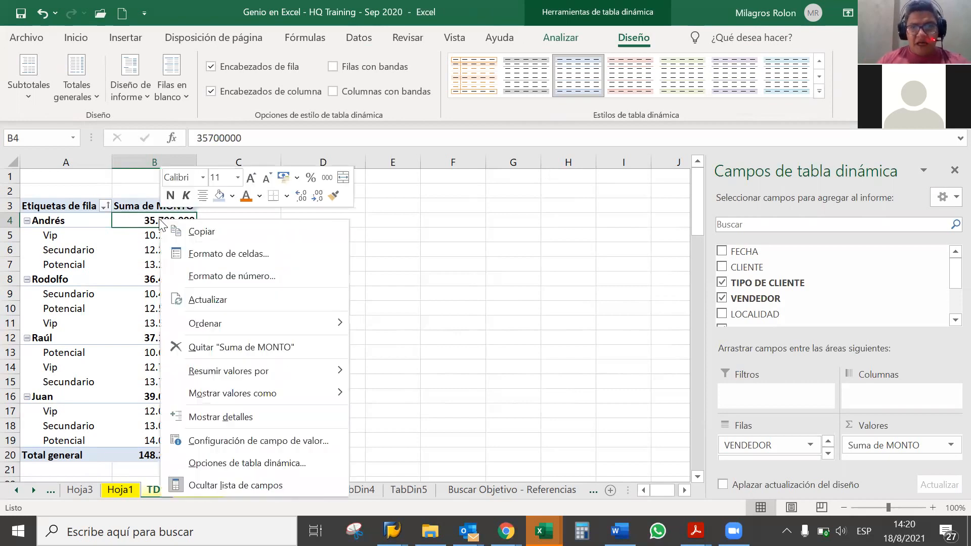
mouse_move(322, 323)
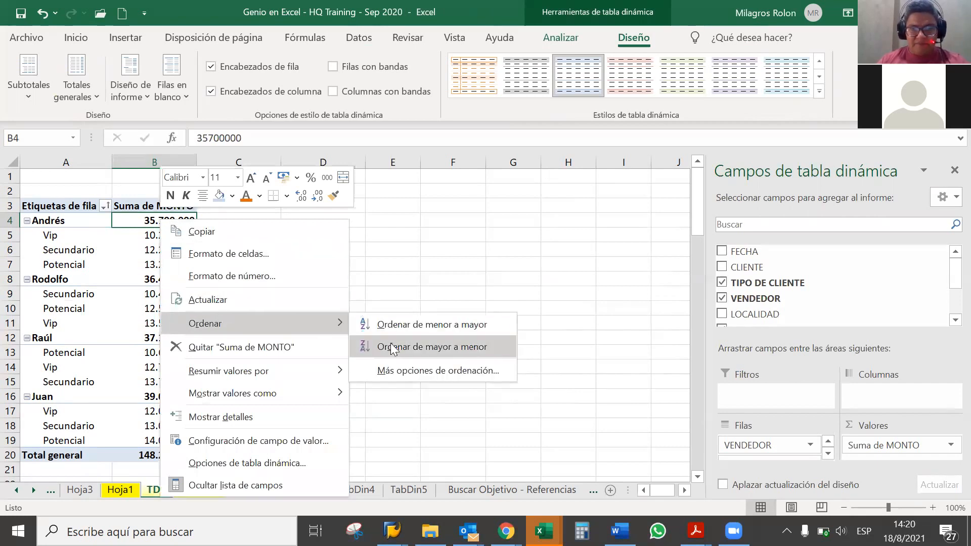
click(391, 344)
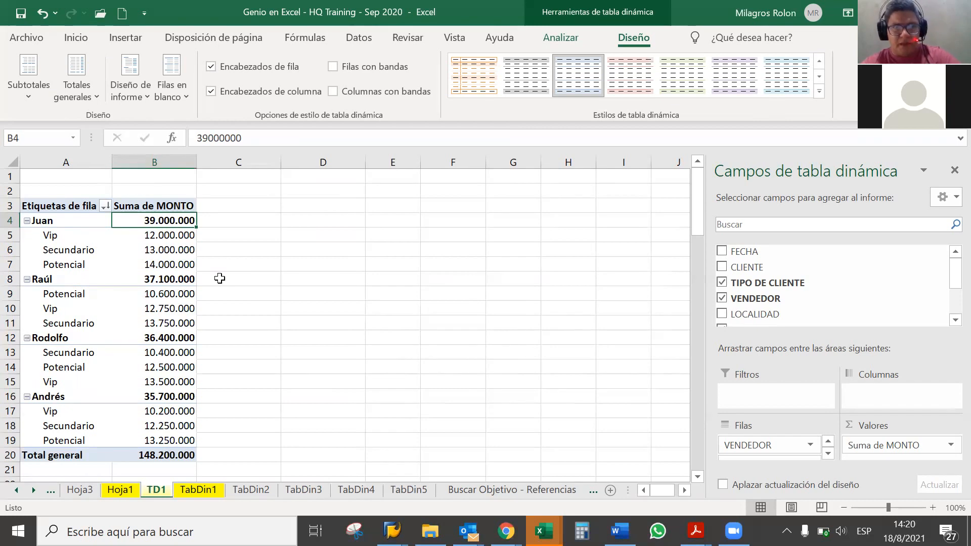
- Examine the row labels' sort and filter options for VENDEDOR and TIPO DE CLIENTE, then review the sorted amounts without changing them
click(106, 207)
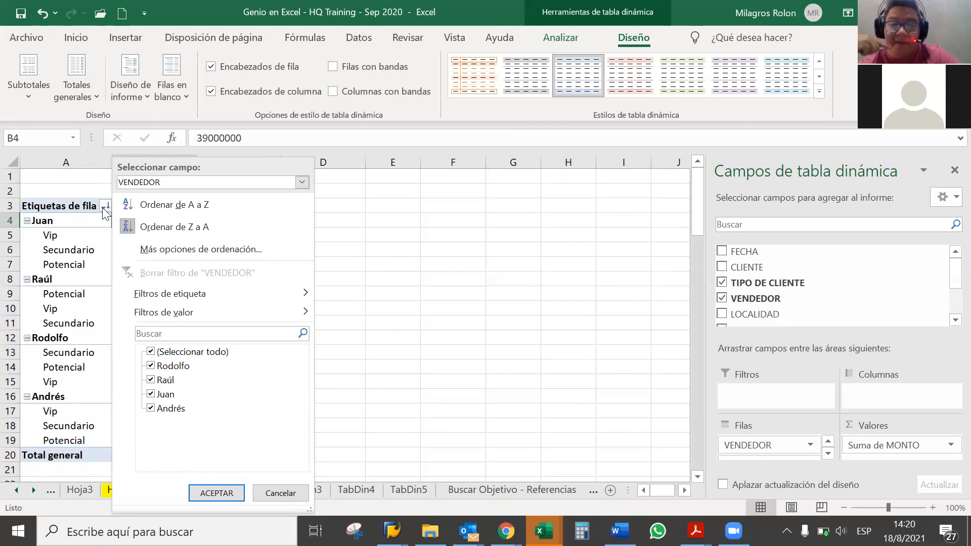
click(306, 185)
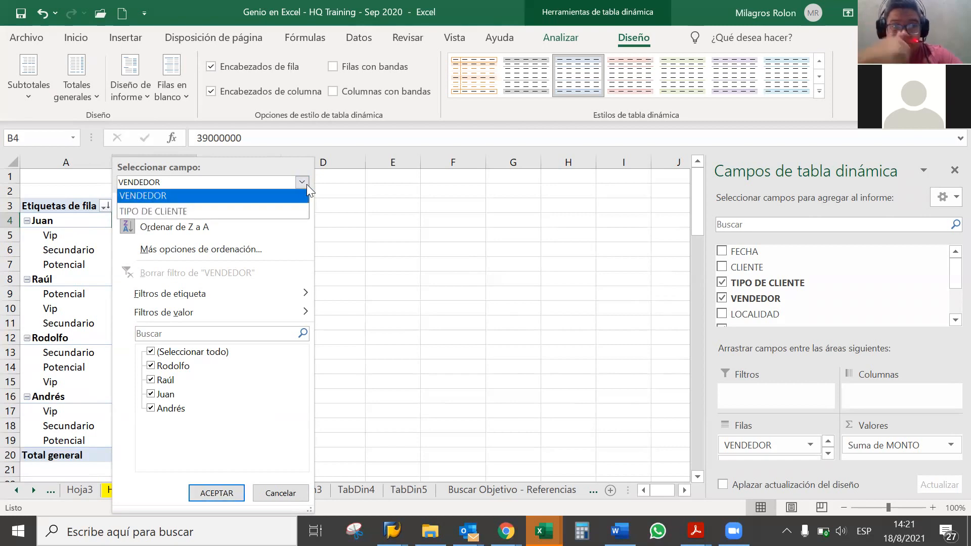
click(287, 214)
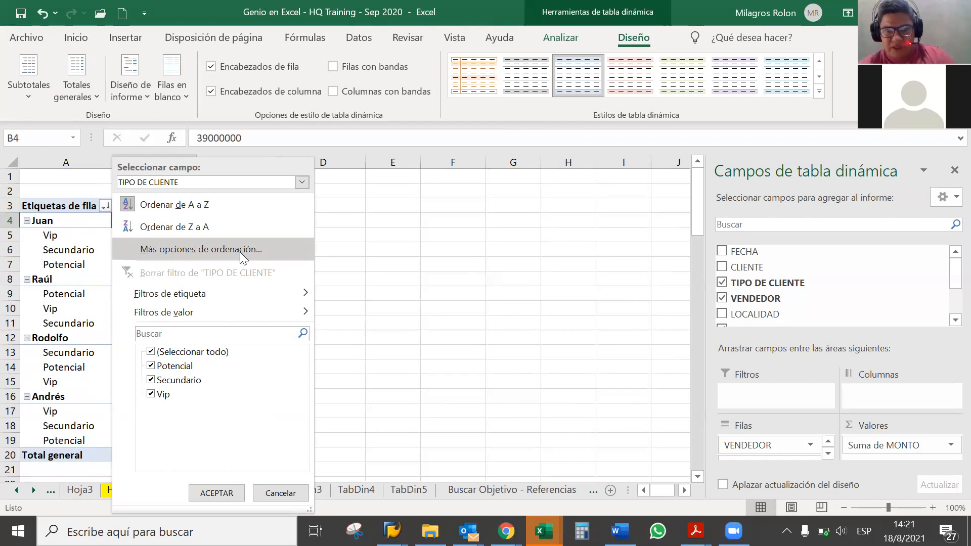
click(403, 261)
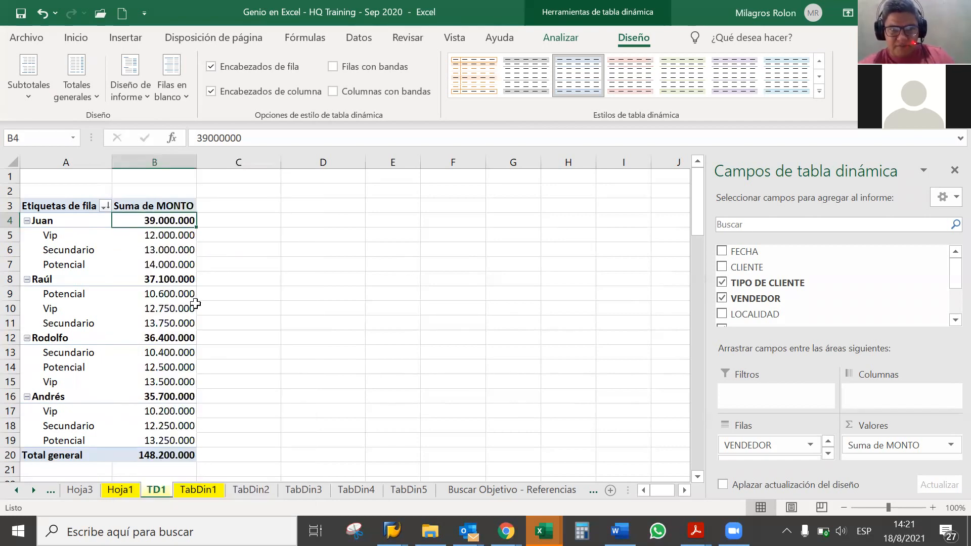
mouse_move(196, 303)
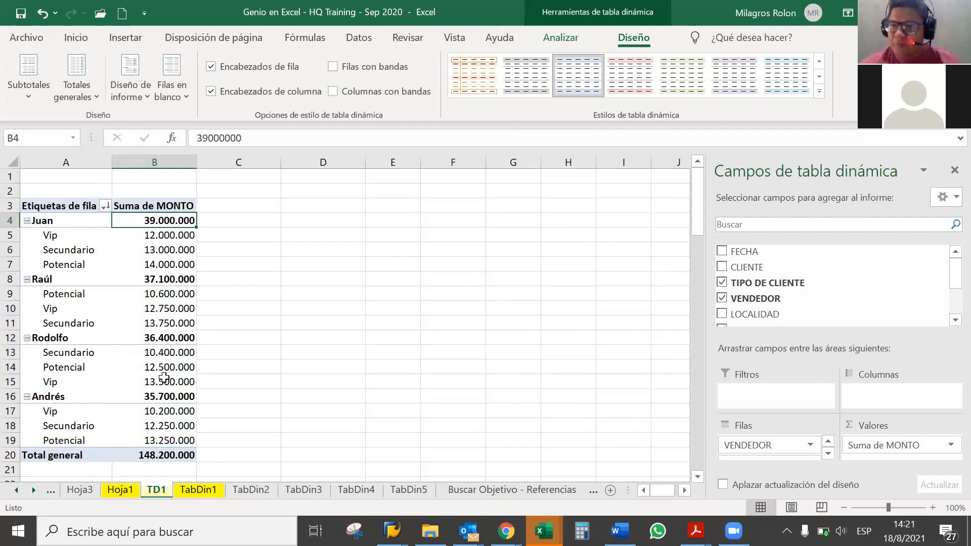
mouse_move(164, 379)
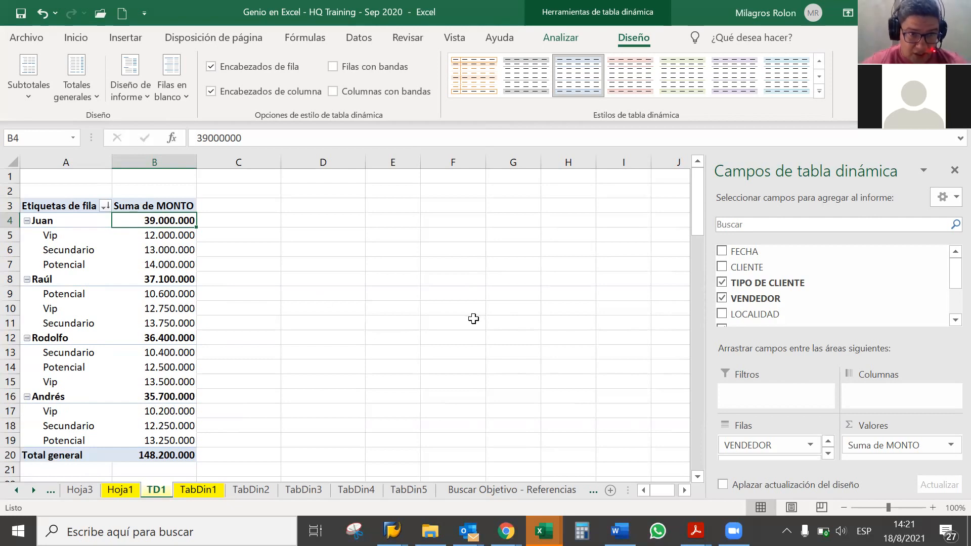
click(105, 207)
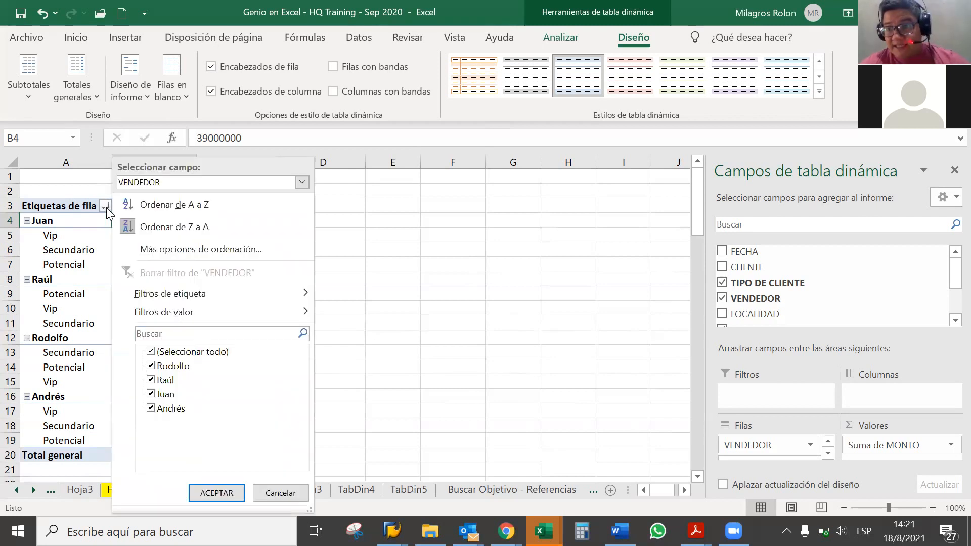
click(107, 208)
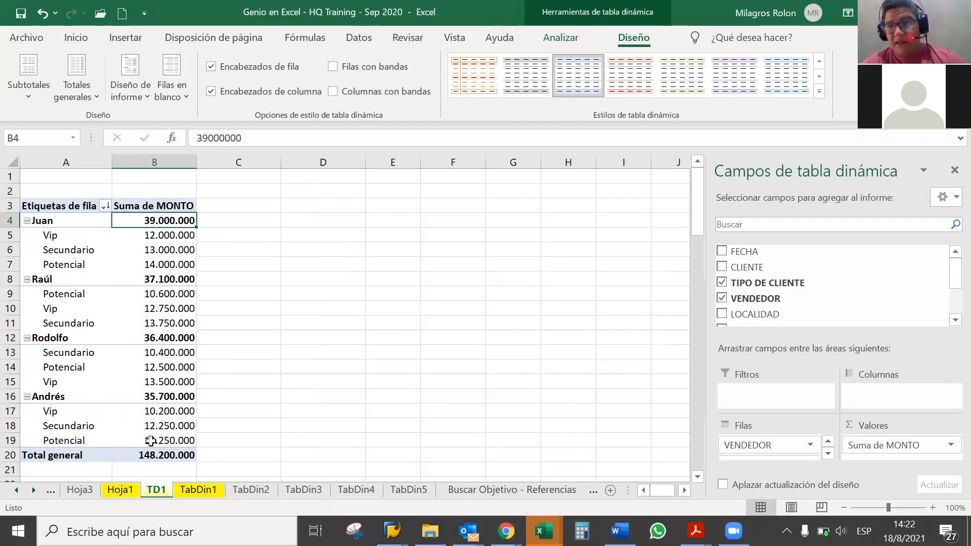
mouse_move(145, 441)
scroll(145, 441, down, 1)
scroll(146, 441, up, 1)
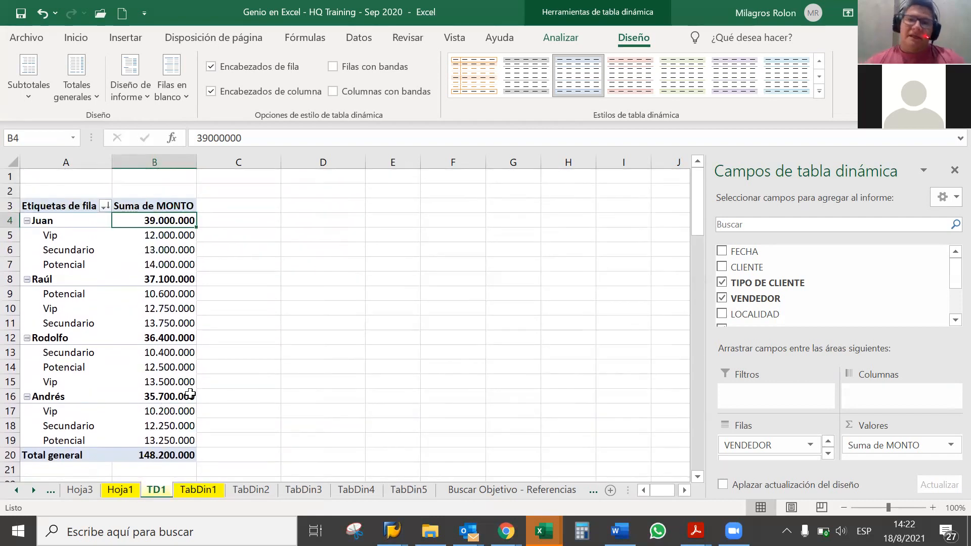
mouse_move(191, 394)
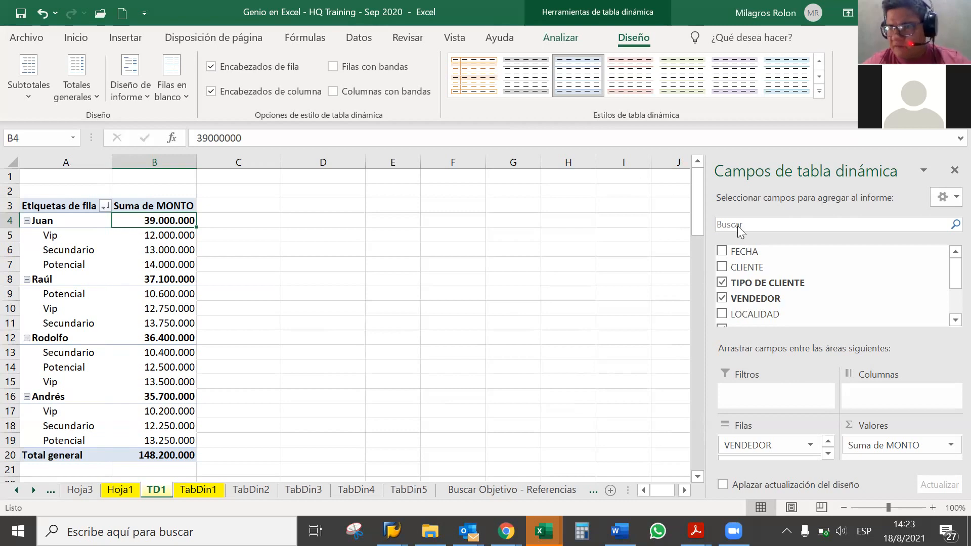
- Add the TIPO FACTURA field to the rows beneath TIPO DE CLIENTE
scroll(743, 295, down, 1)
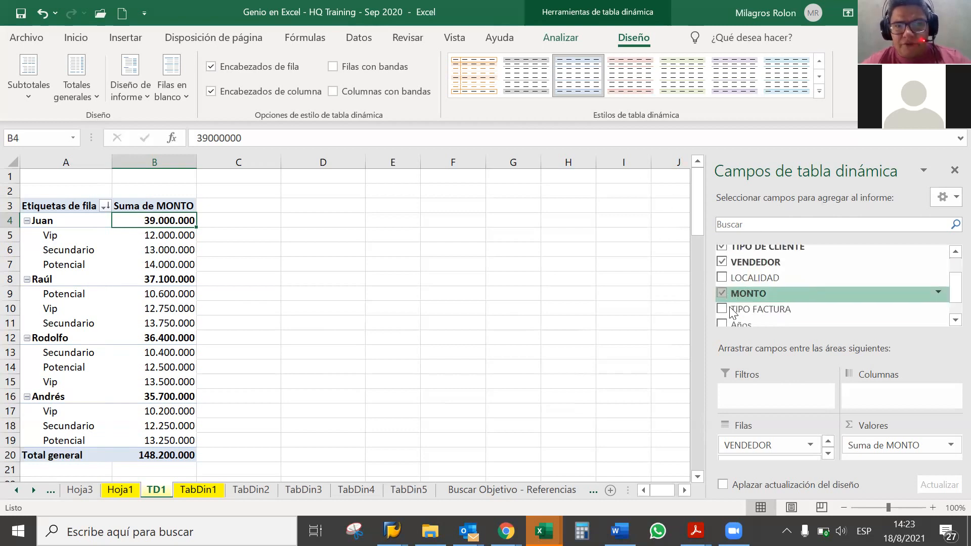
click(722, 310)
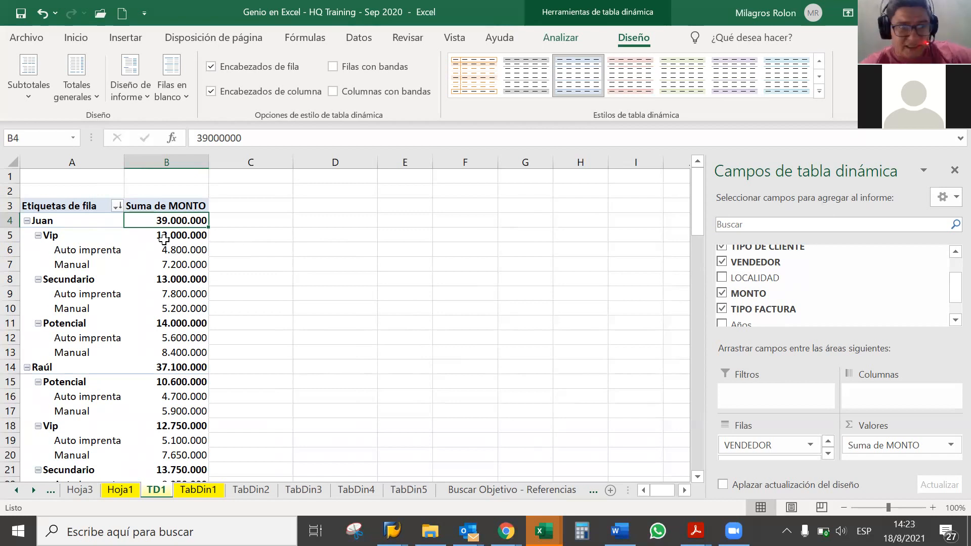
mouse_move(164, 239)
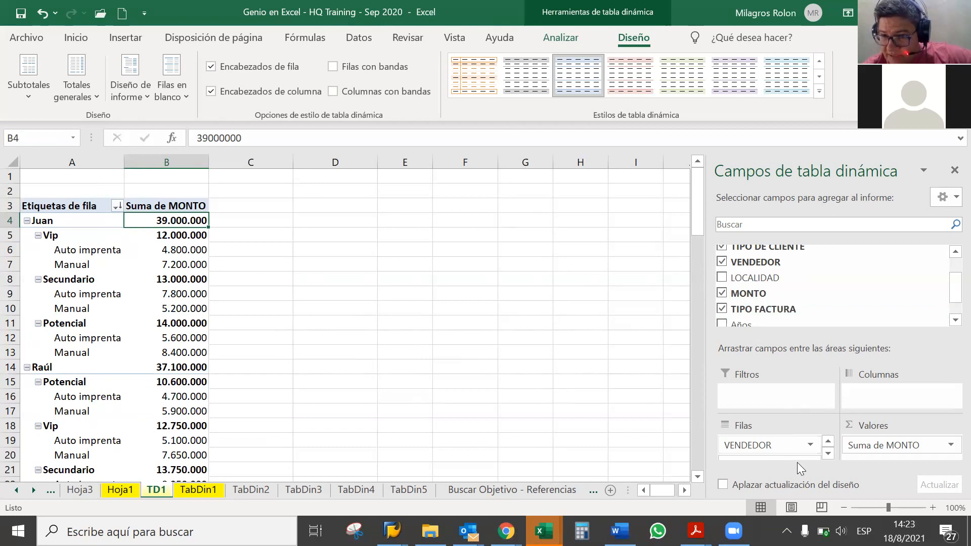
- Move TIPO FACTURA to the beginning of the row fields, ahead of VENDEDOR and TIPO DE CLIENTE
click(828, 454)
click(828, 454)
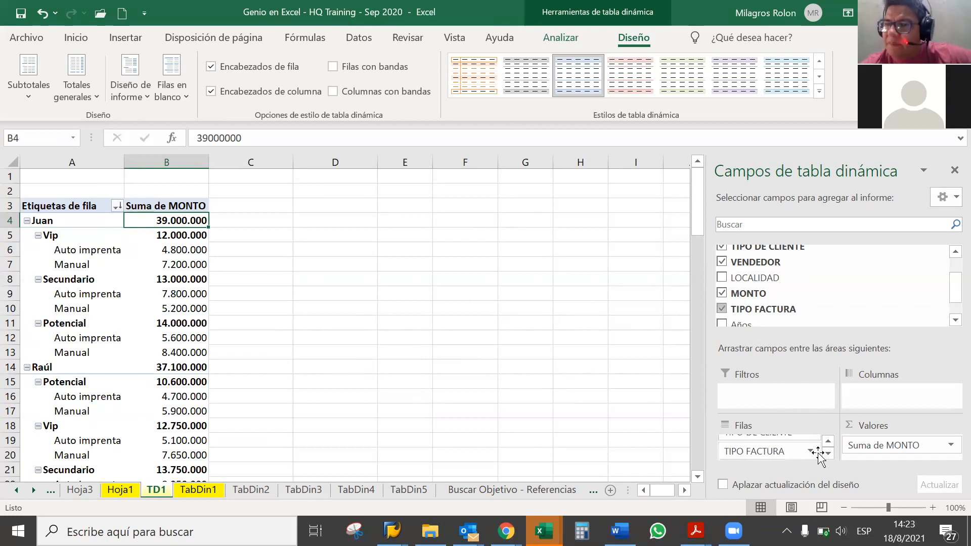
click(813, 452)
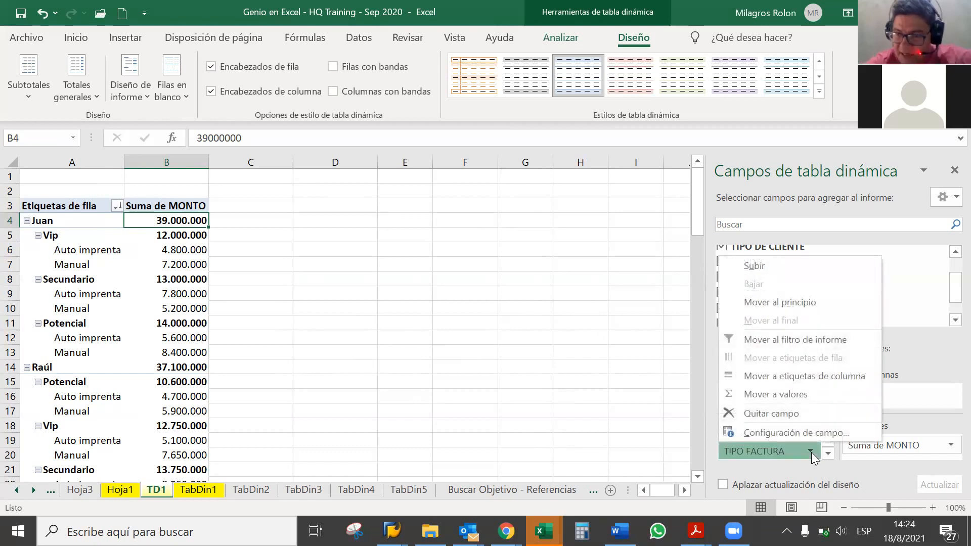
click(795, 301)
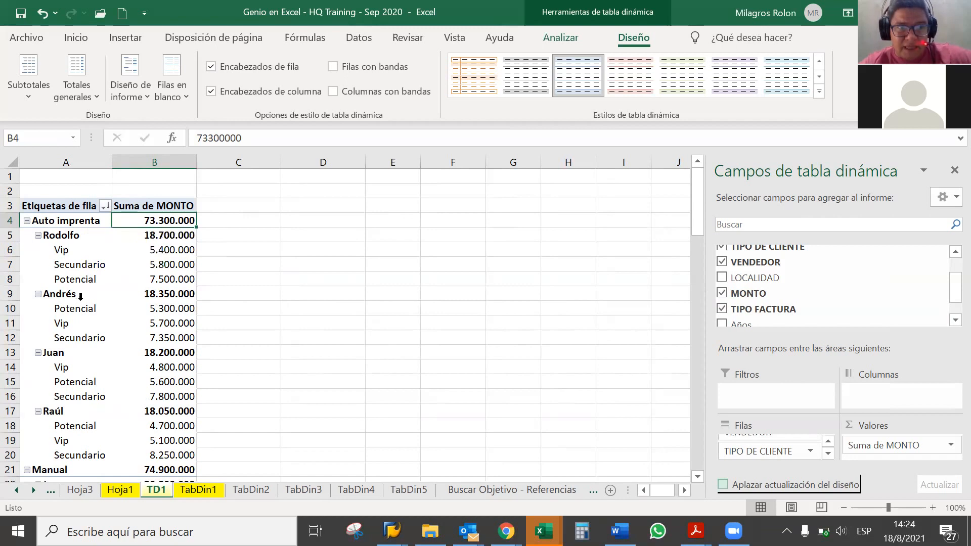
- Review the Suma de MONTO amounts for every vendor and client type under the Auto imprenta and Manual invoice types
scroll(81, 299, down, 2)
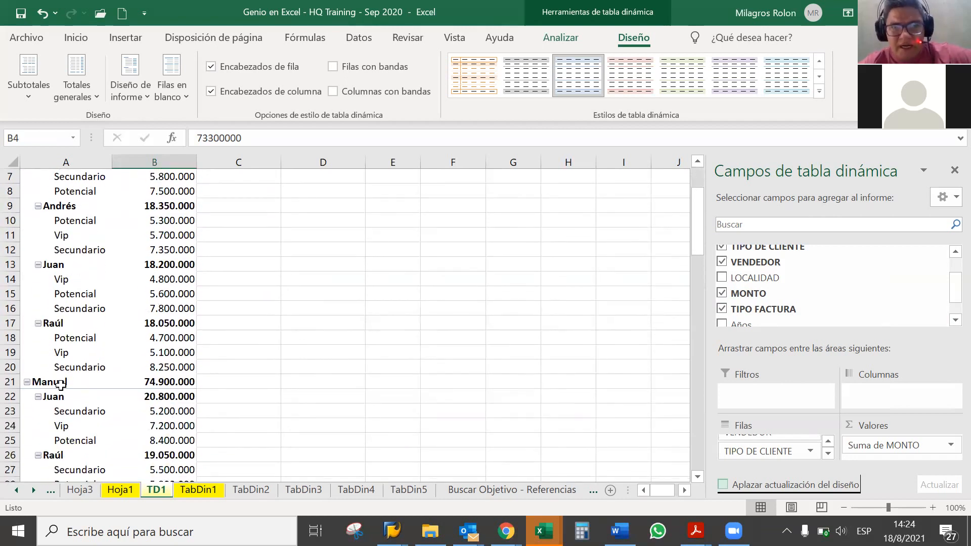
scroll(73, 411, down, 1)
scroll(73, 412, down, 3)
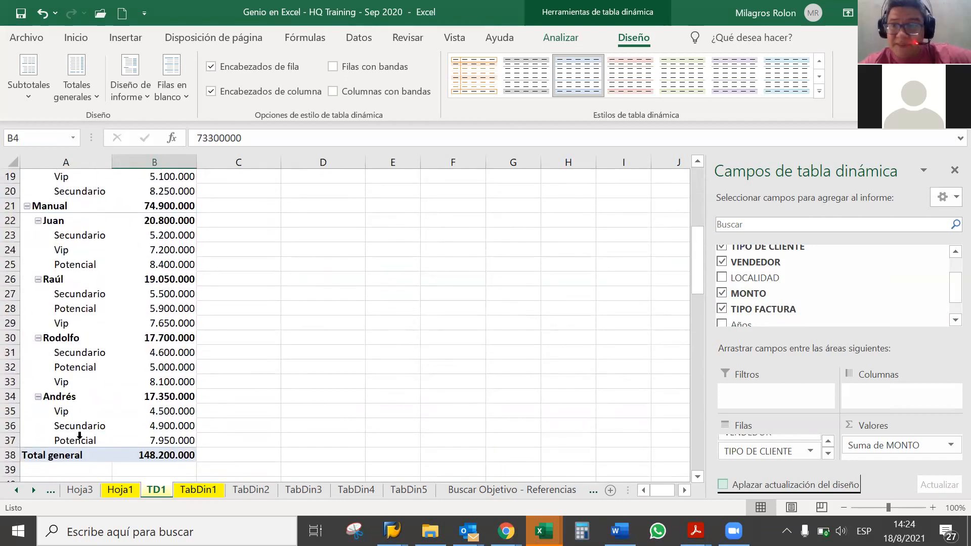
scroll(82, 425, down, 1)
scroll(84, 414, up, 3)
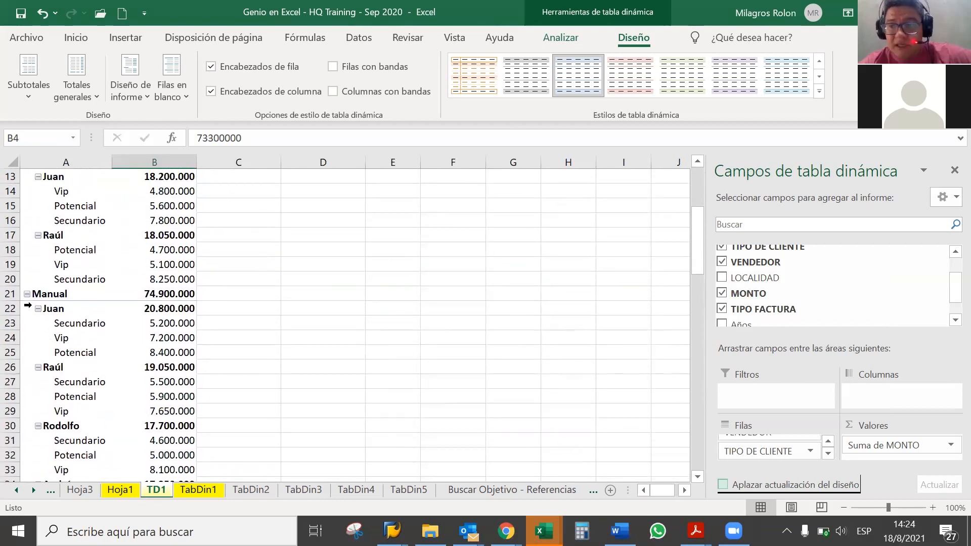
scroll(49, 292, up, 4)
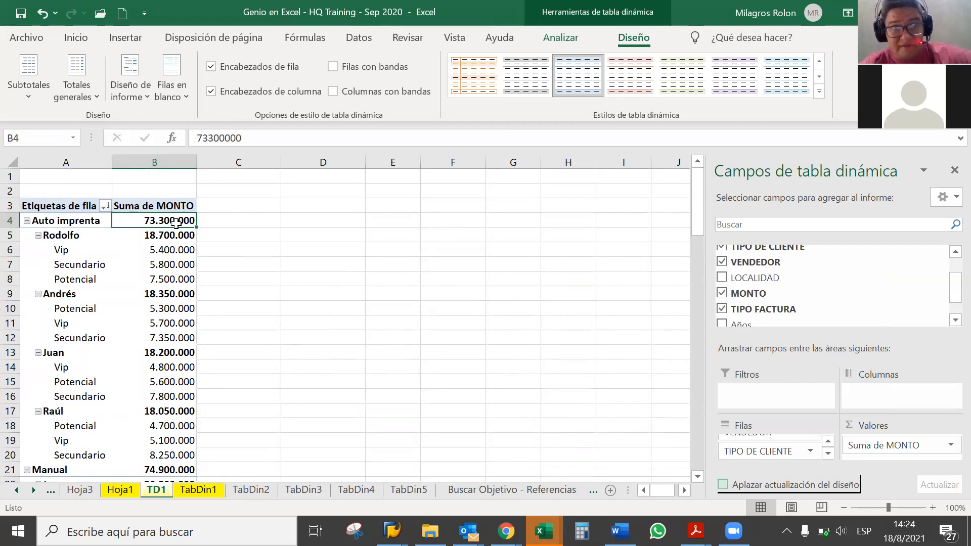
scroll(165, 253, down, 1)
scroll(165, 252, down, 1)
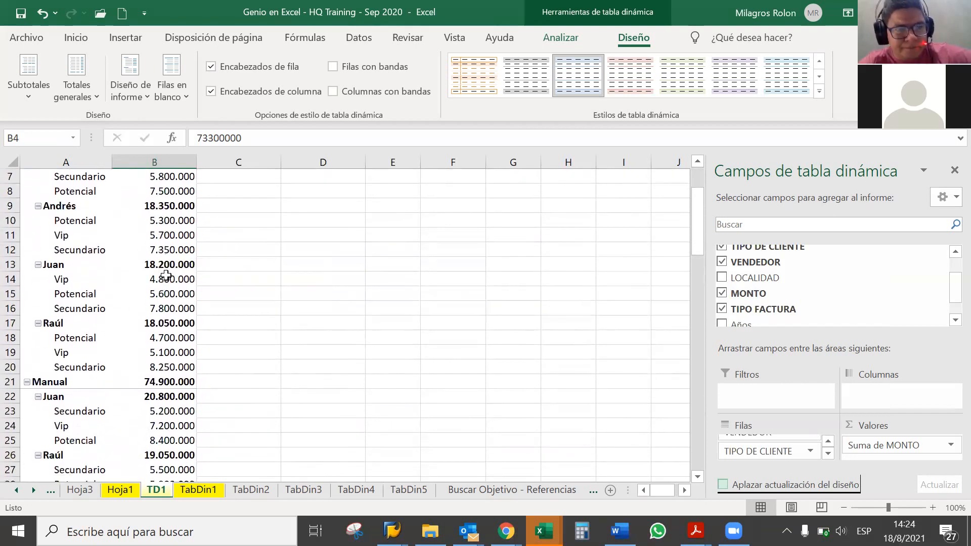
scroll(163, 276, up, 2)
- Examine the row labels' sort and filter options for TIPO FACTURA, VENDEDOR and TIPO DE CLIENTE, then close them without changes
click(105, 205)
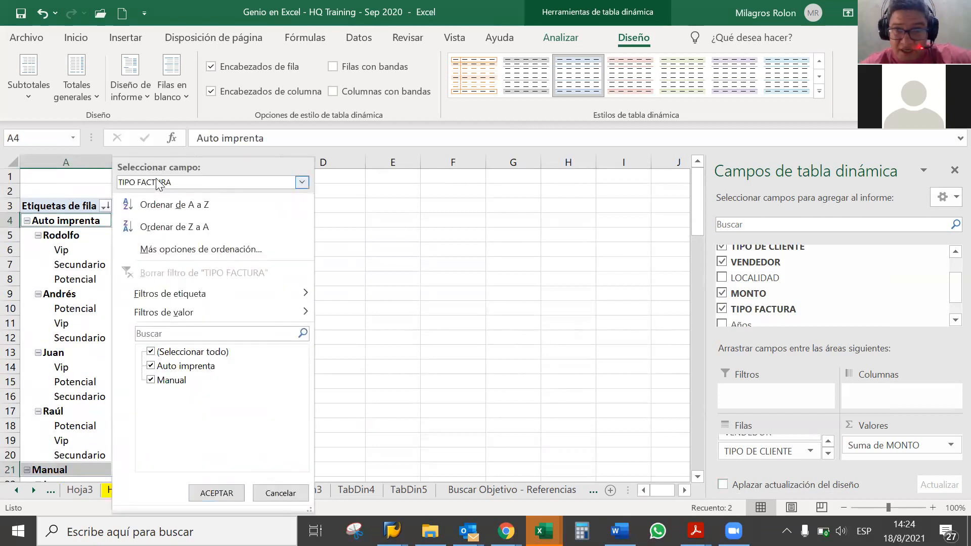
click(306, 185)
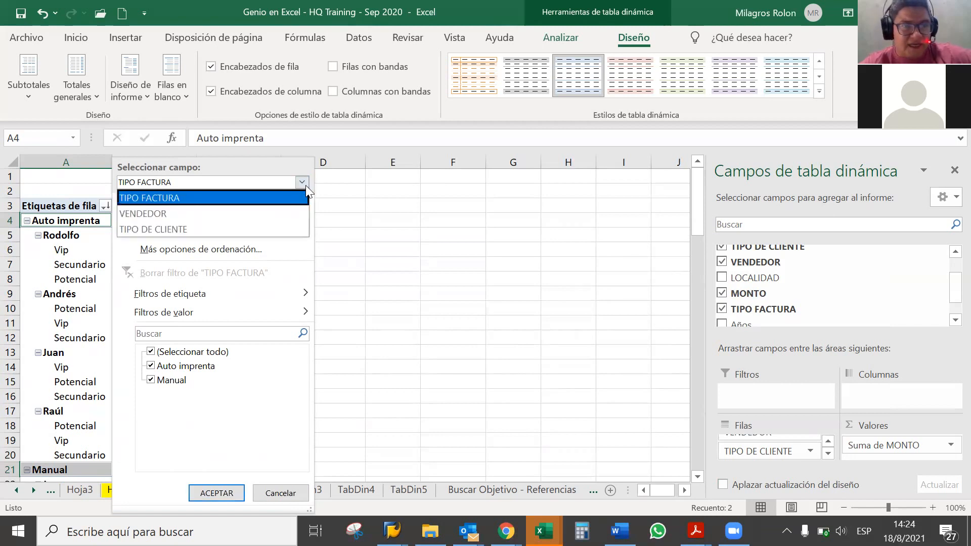
click(305, 185)
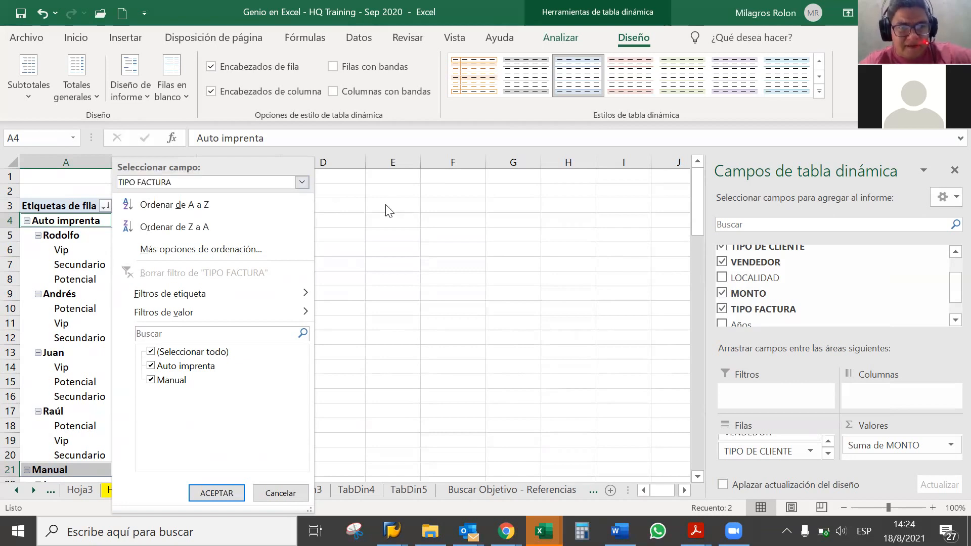
click(301, 184)
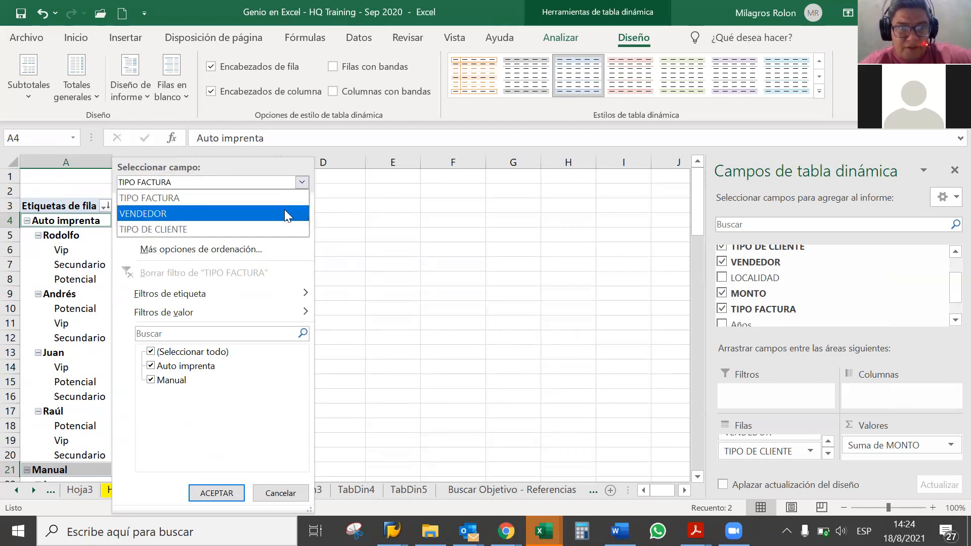
click(284, 213)
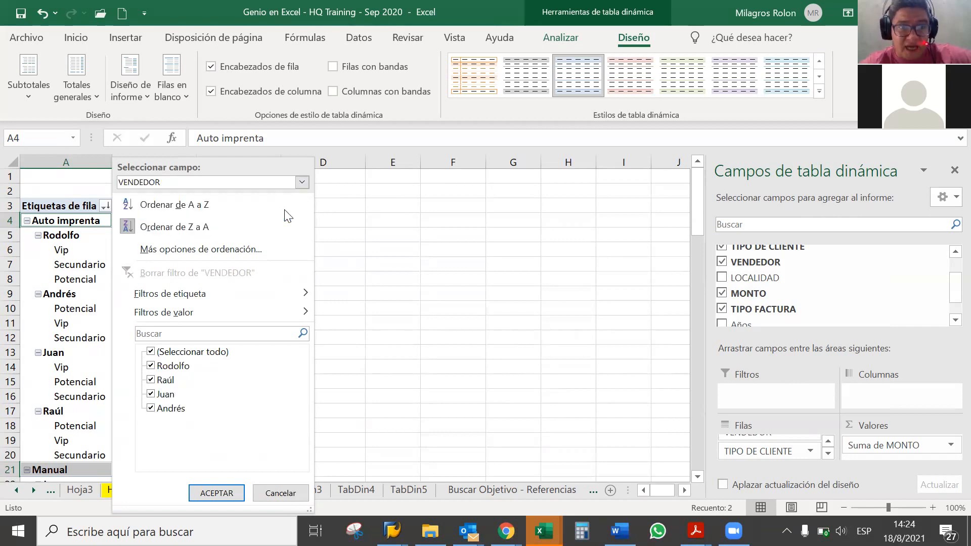
click(301, 184)
click(262, 230)
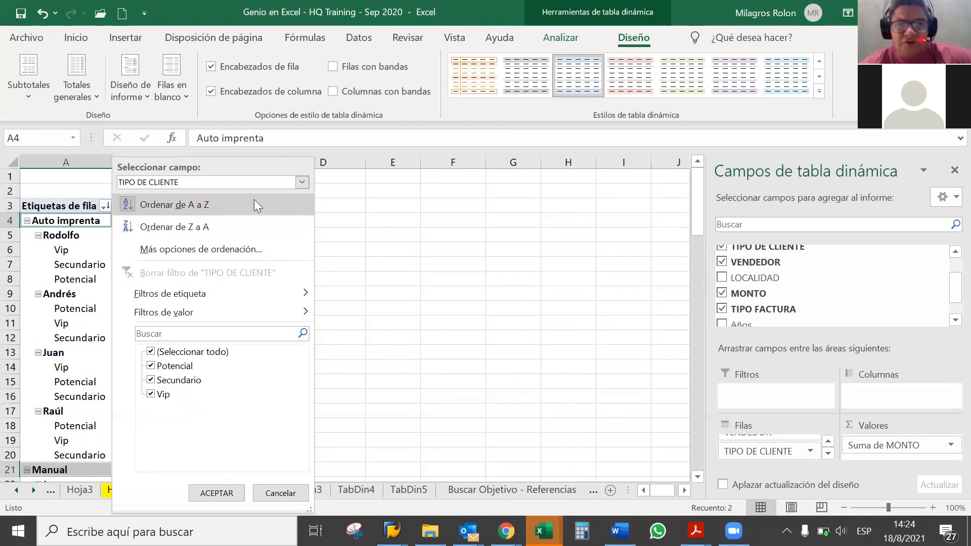
click(301, 183)
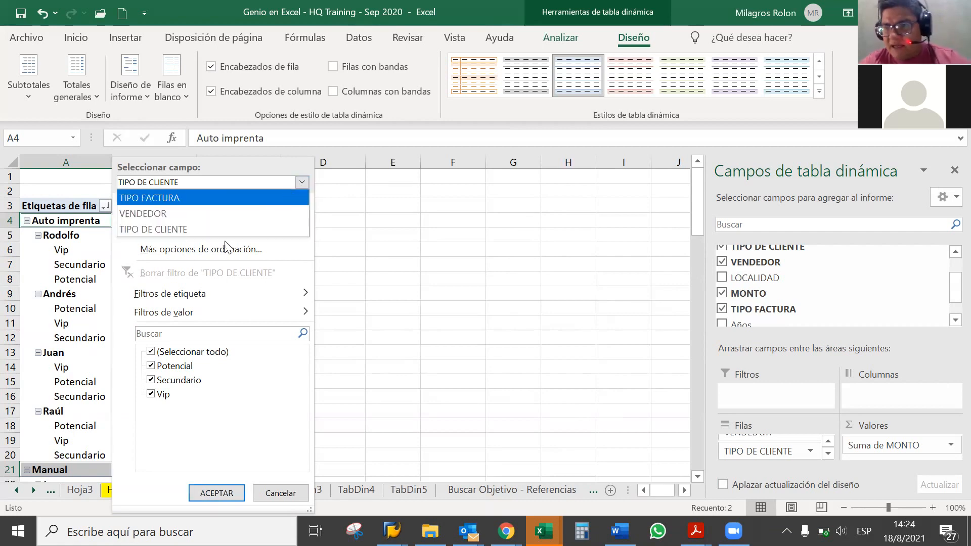
click(213, 198)
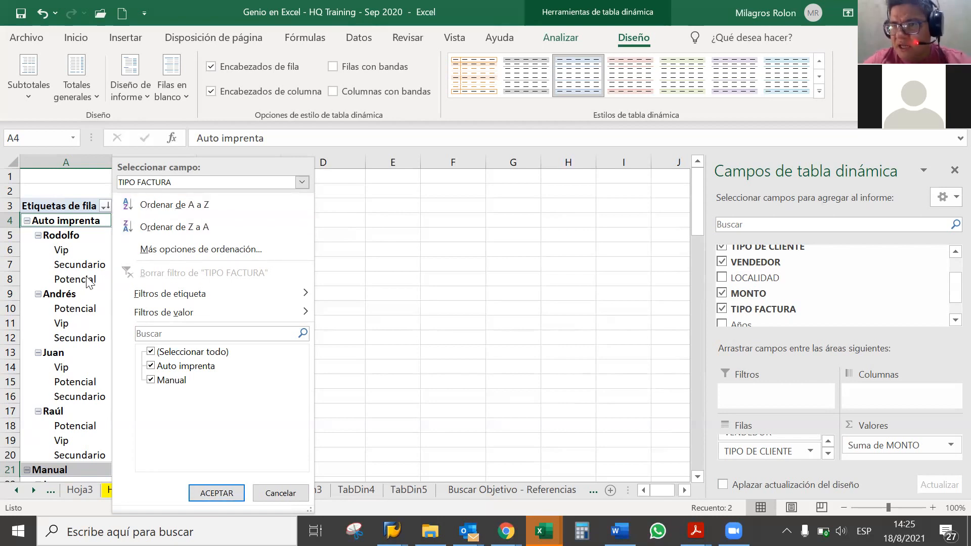
click(349, 273)
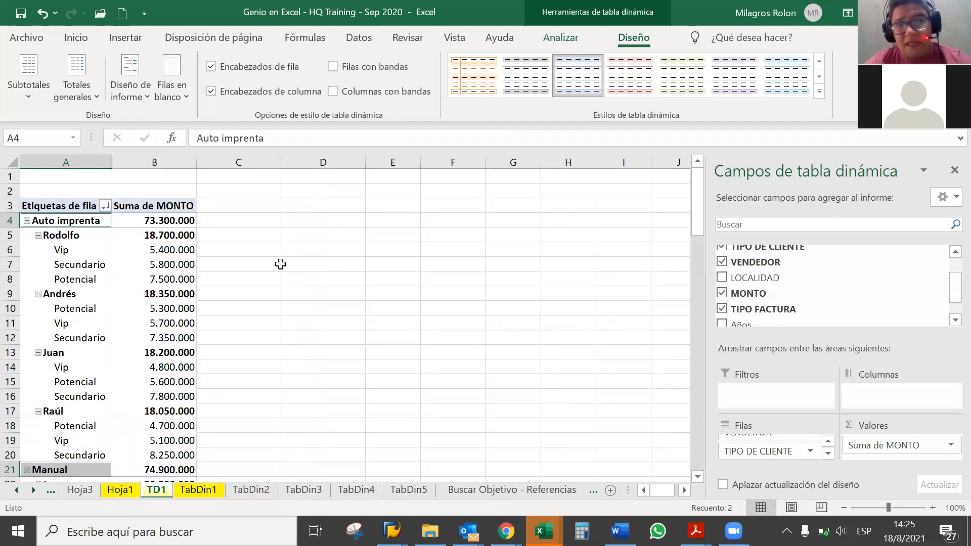
- Compare the Suma de MONTO totals of the Auto imprenta and Manual groups to check how the invoice types are ordered
scroll(278, 268, down, 1)
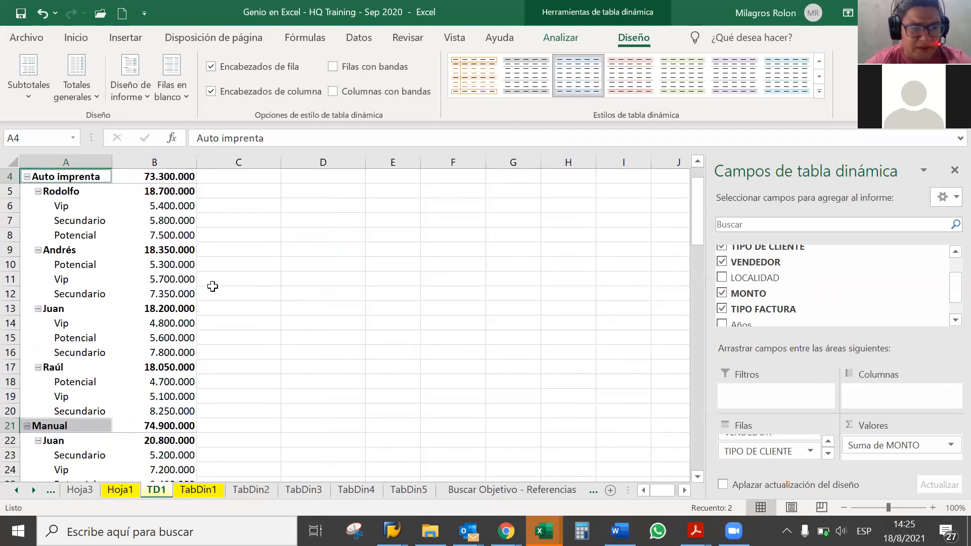
scroll(213, 286, up, 1)
click(297, 279)
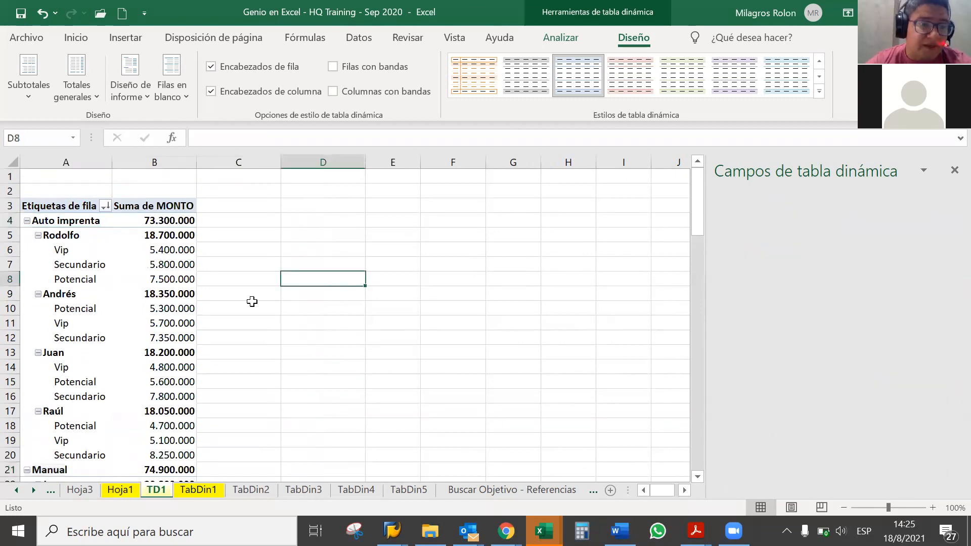
scroll(76, 380, down, 2)
click(73, 383)
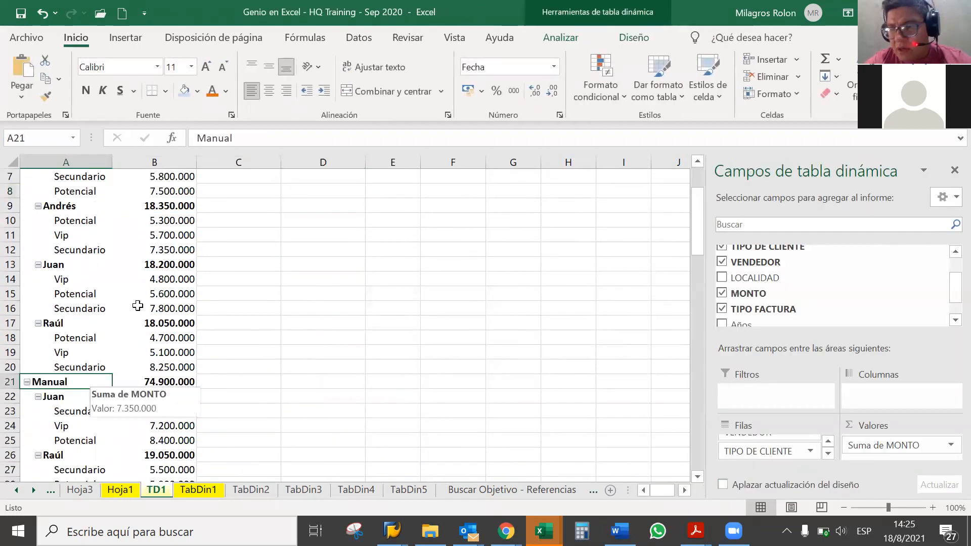
scroll(153, 273, up, 2)
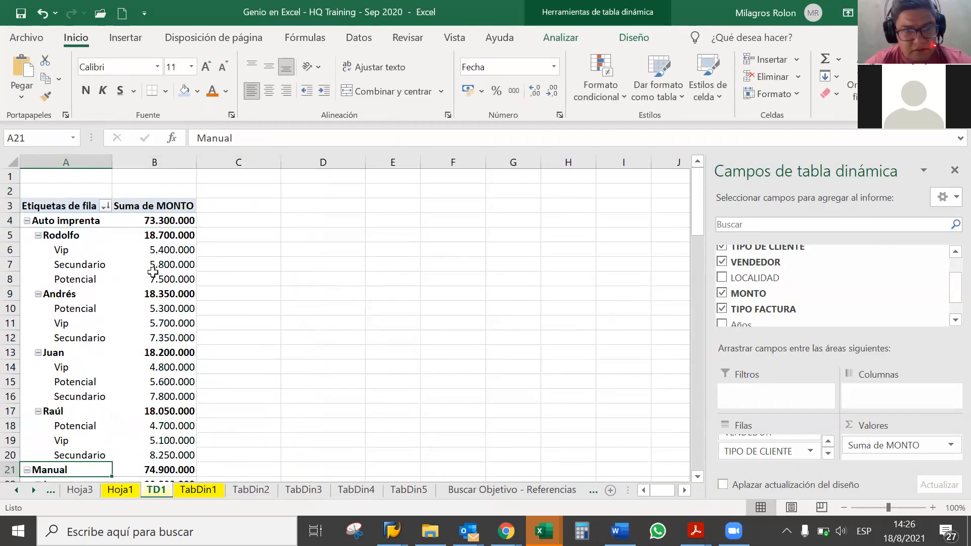
click(170, 221)
scroll(154, 249, down, 5)
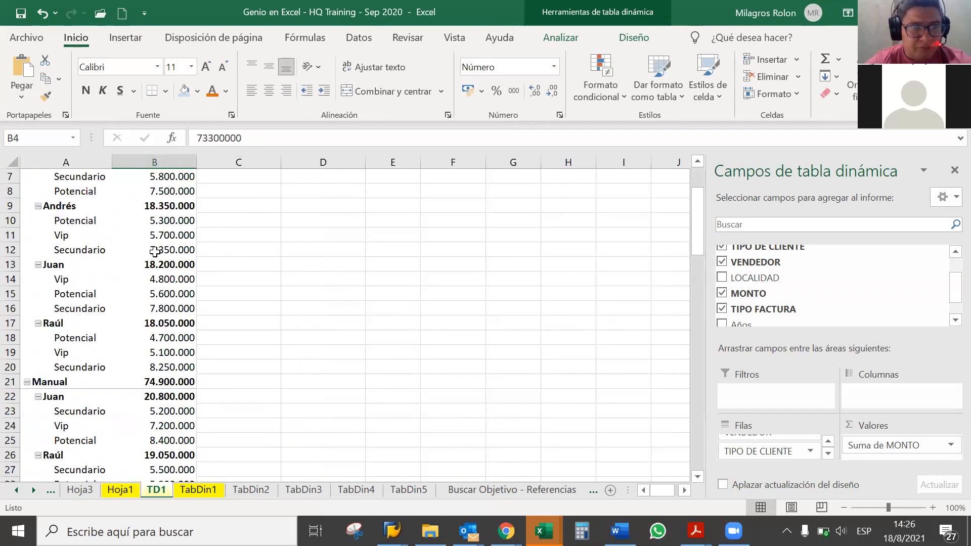
scroll(153, 253, up, 4)
scroll(153, 254, down, 1)
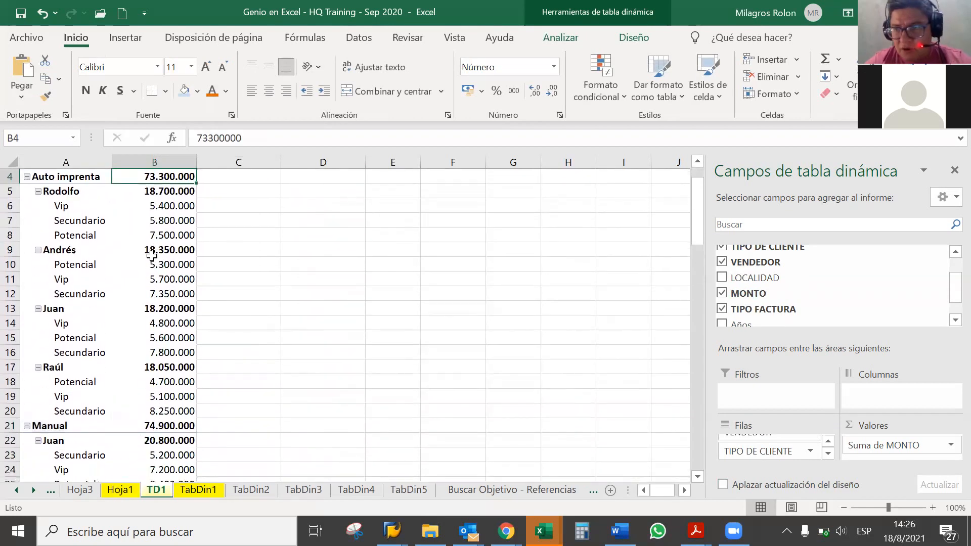
click(150, 425)
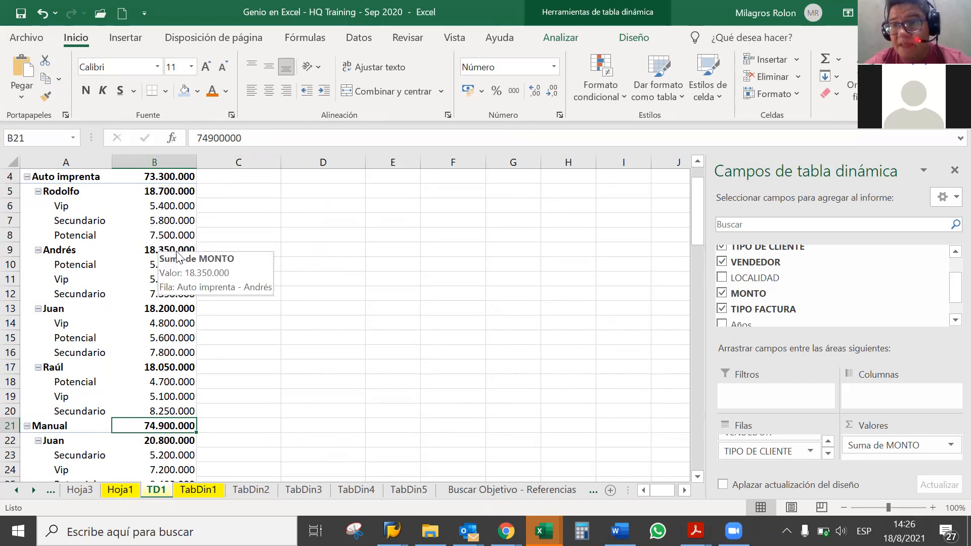
mouse_move(174, 275)
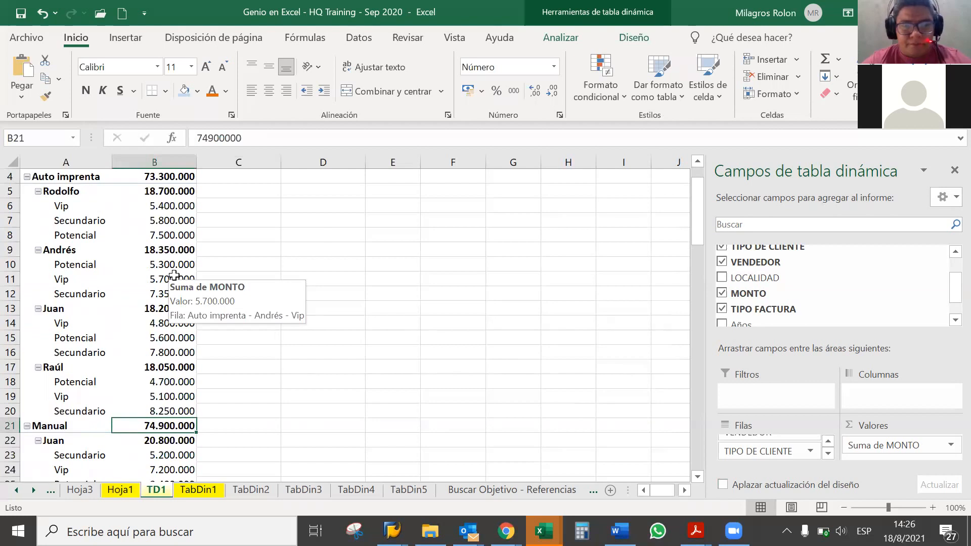
scroll(173, 274, up, 1)
scroll(173, 275, down, 2)
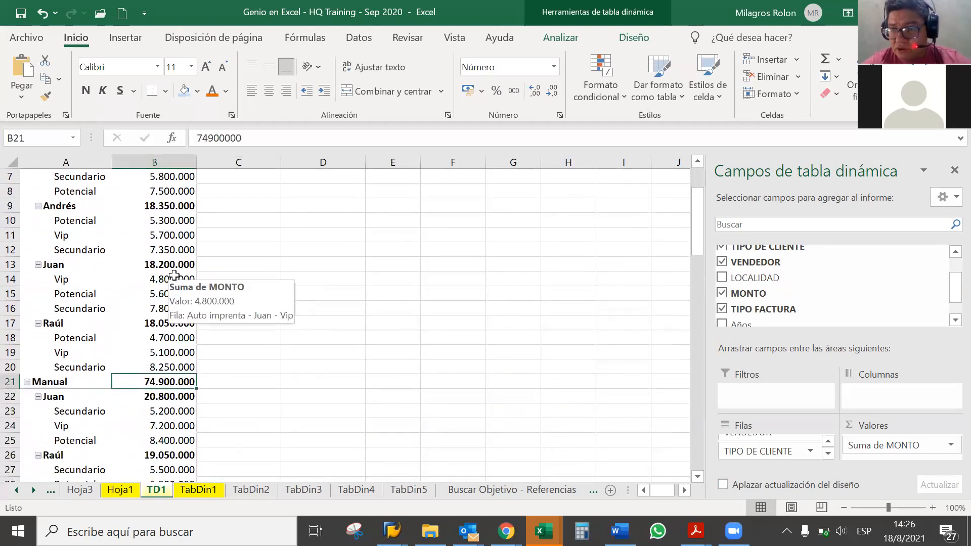
scroll(165, 339, up, 2)
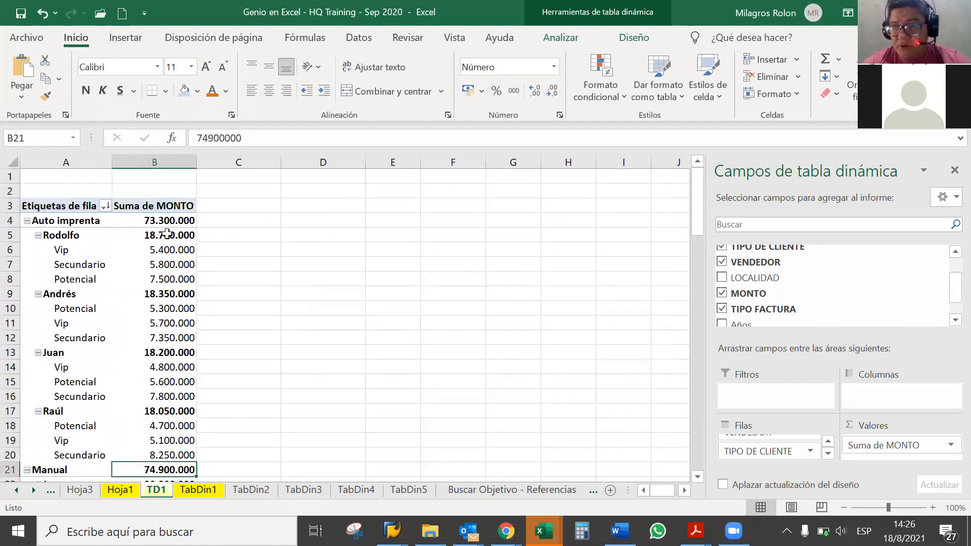
- Sort the invoice types by their Suma de MONTO totals from largest to smallest
click(170, 218)
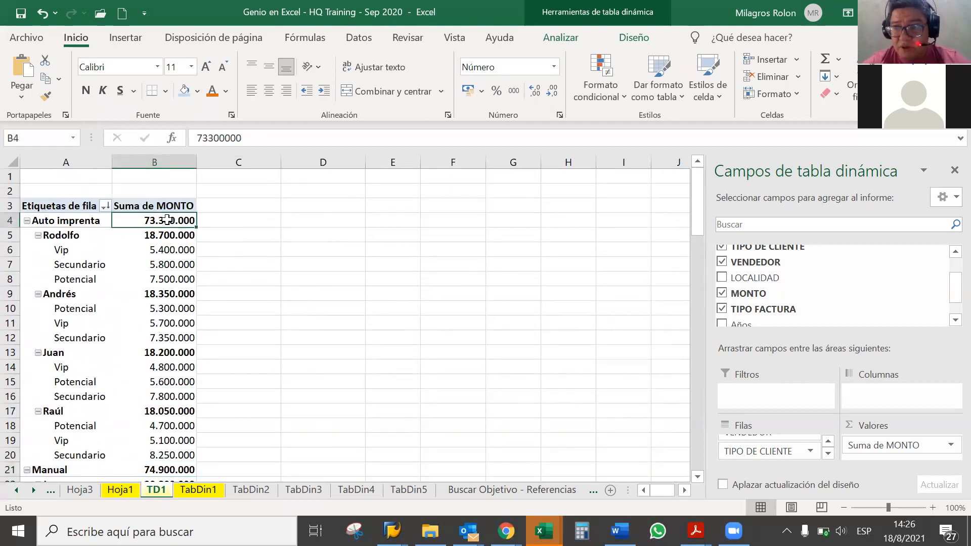
right_click(170, 223)
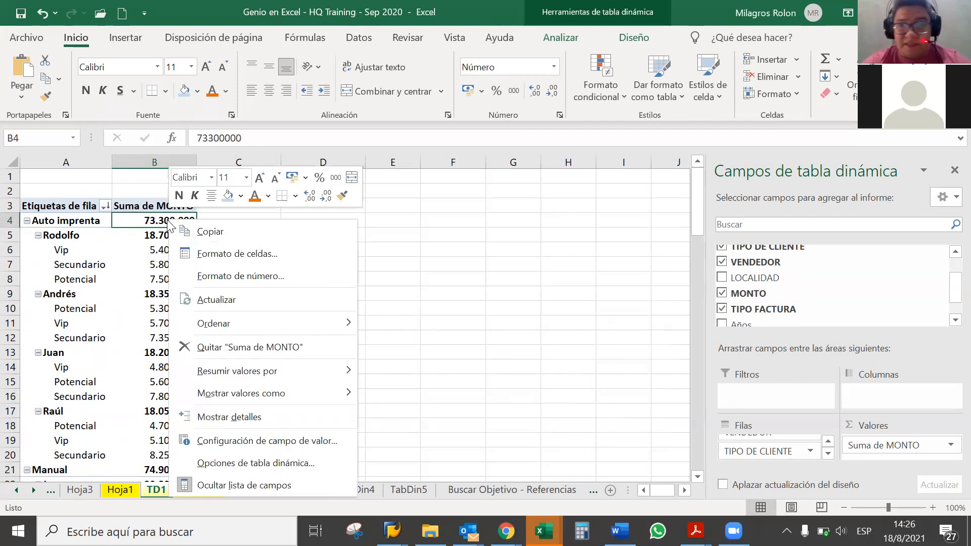
mouse_move(253, 320)
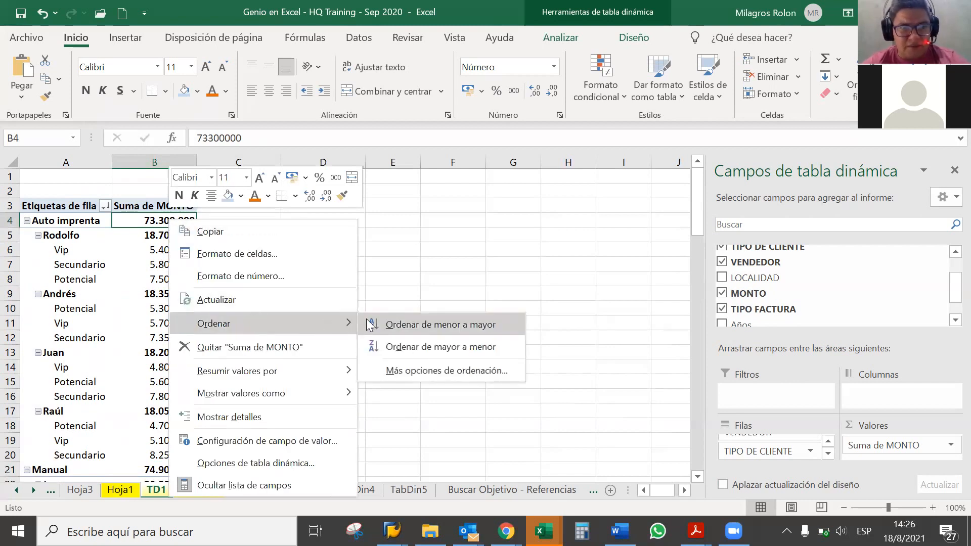
click(395, 347)
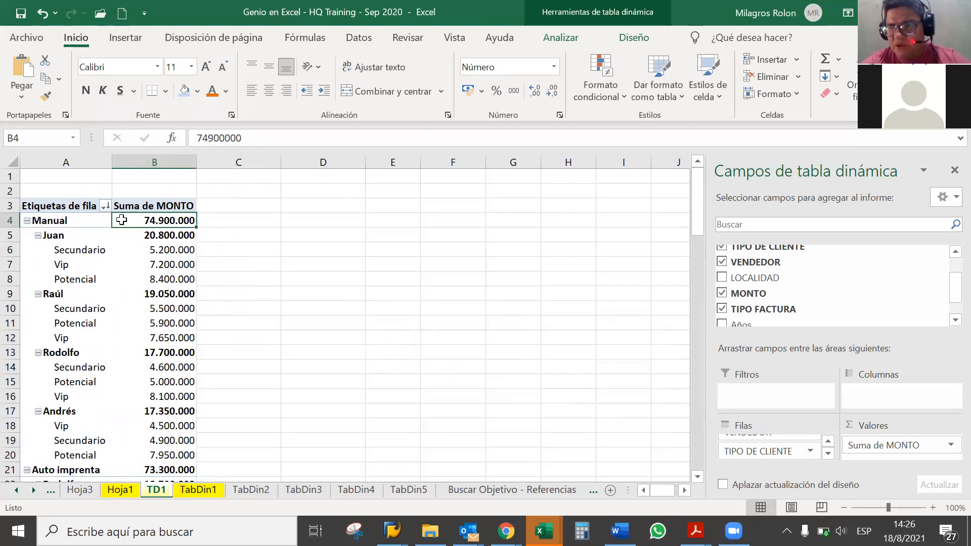
- Review the reordered pivot table, checking the order of amounts by invoice type, vendor and client type down to the grand total
scroll(129, 273, down, 3)
click(164, 333)
scroll(167, 324, down, 1)
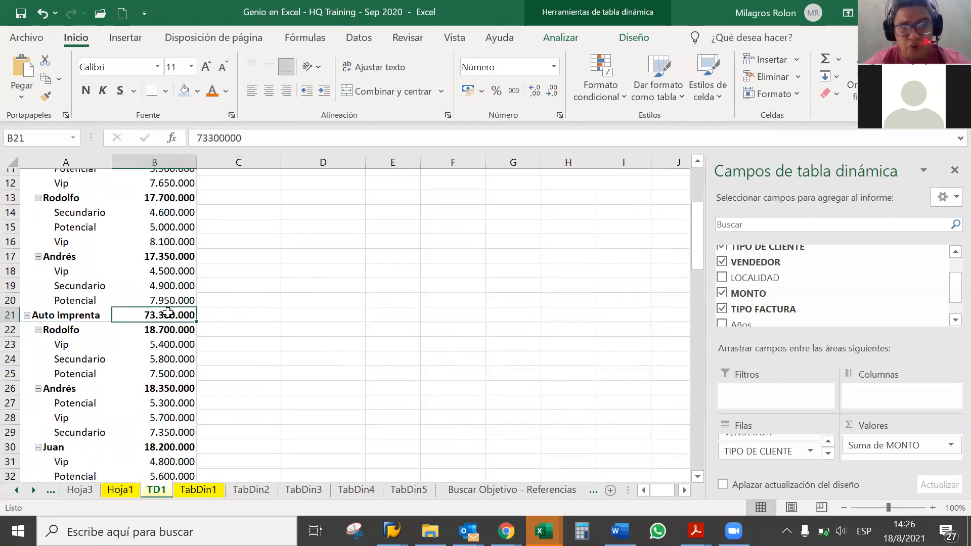
scroll(168, 232, up, 4)
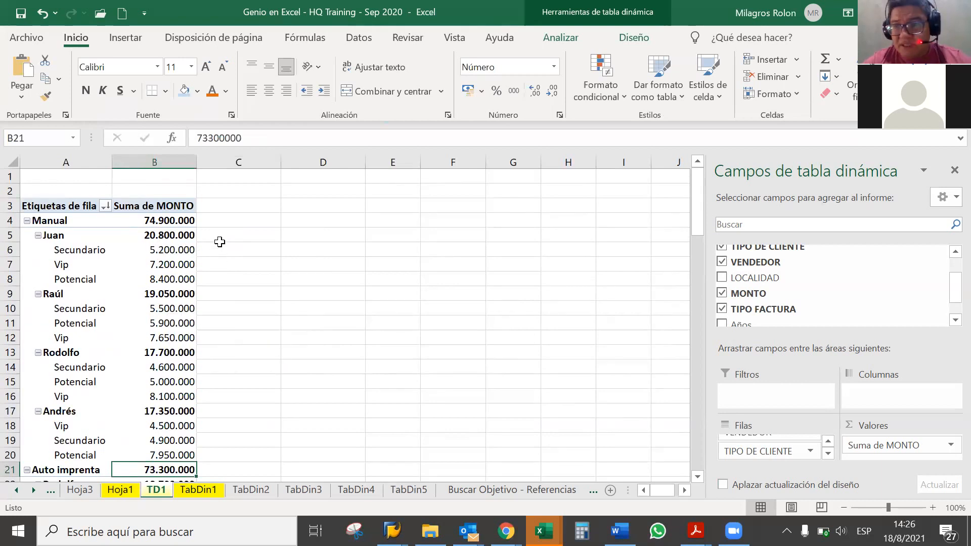
mouse_move(178, 245)
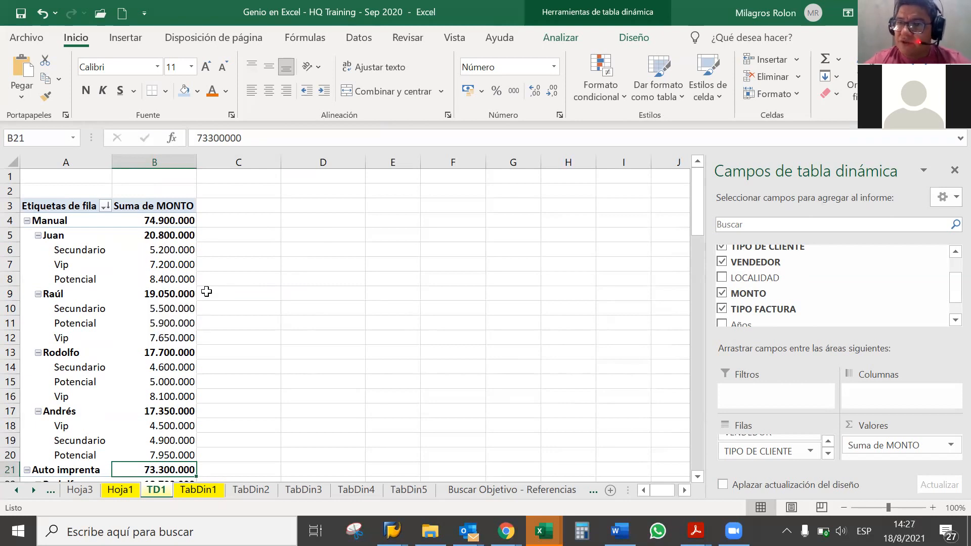
scroll(170, 312, down, 7)
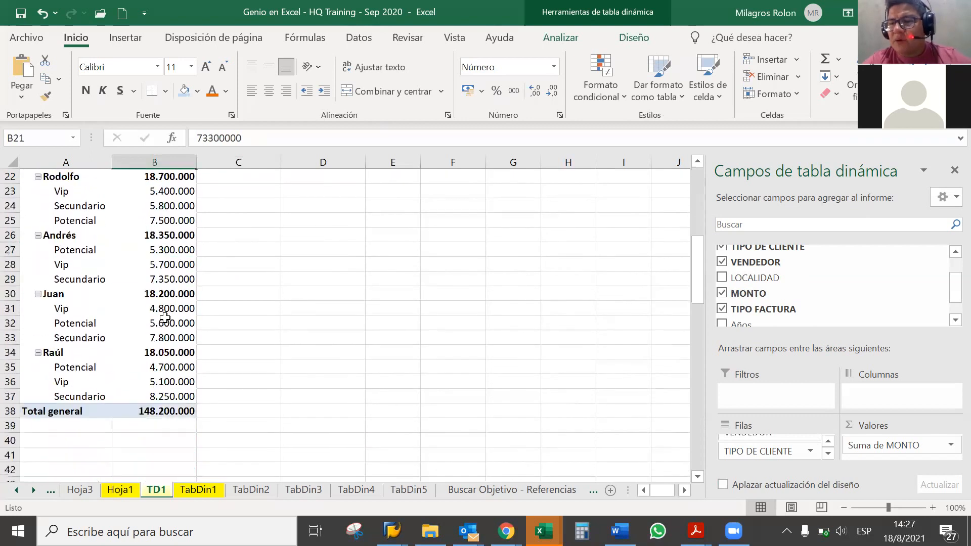
scroll(165, 318, up, 7)
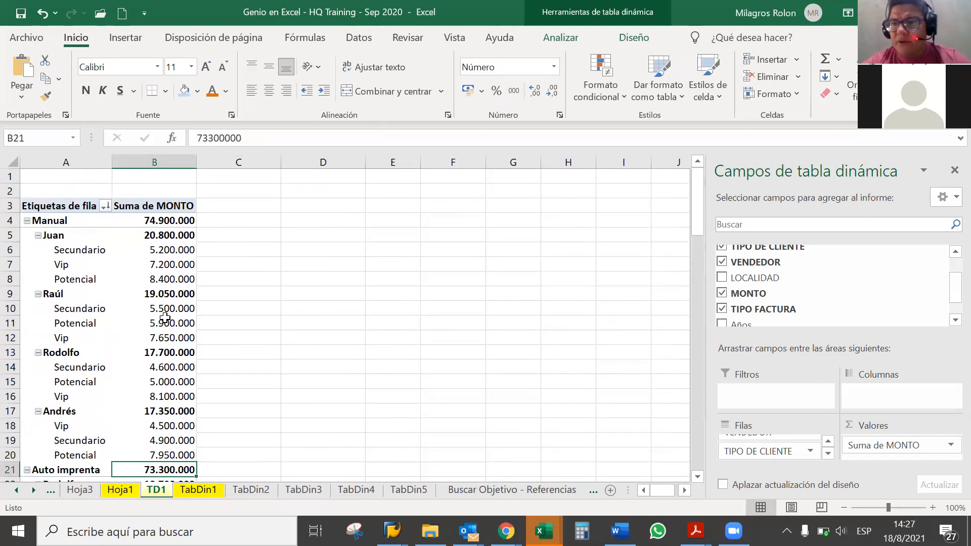
mouse_move(165, 318)
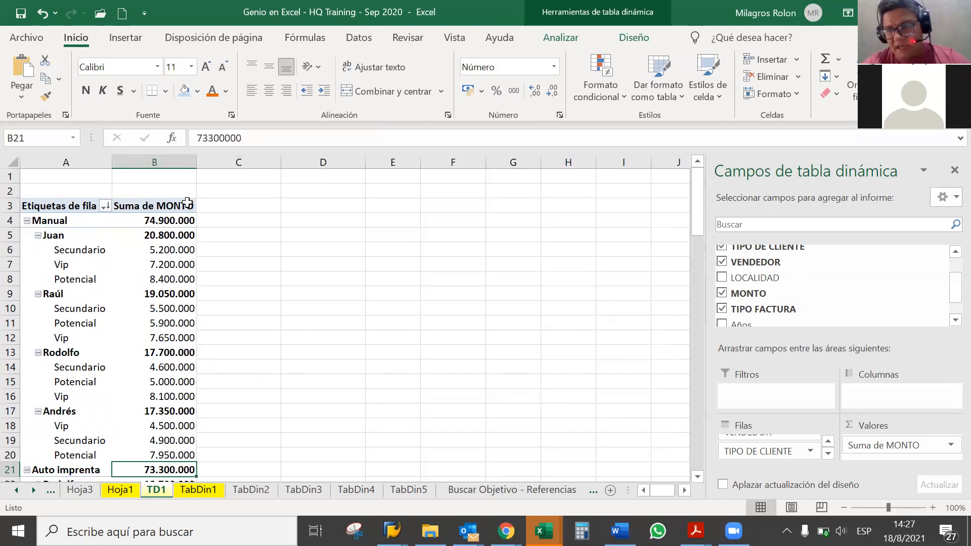
- Remove TIPO FACTURA from the pivot table and move TIPO DE CLIENTE from the rows to the columns
drag(740, 294, 734, 311)
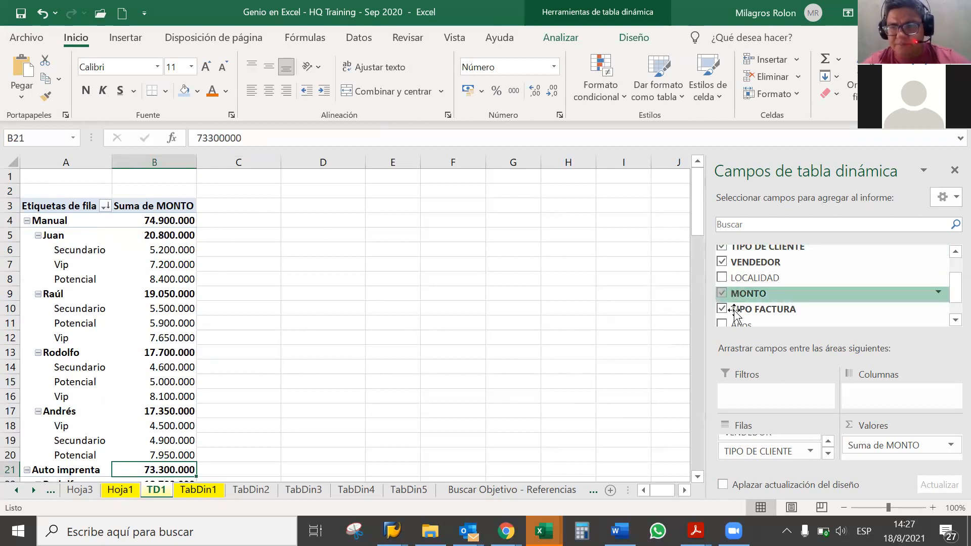
click(722, 309)
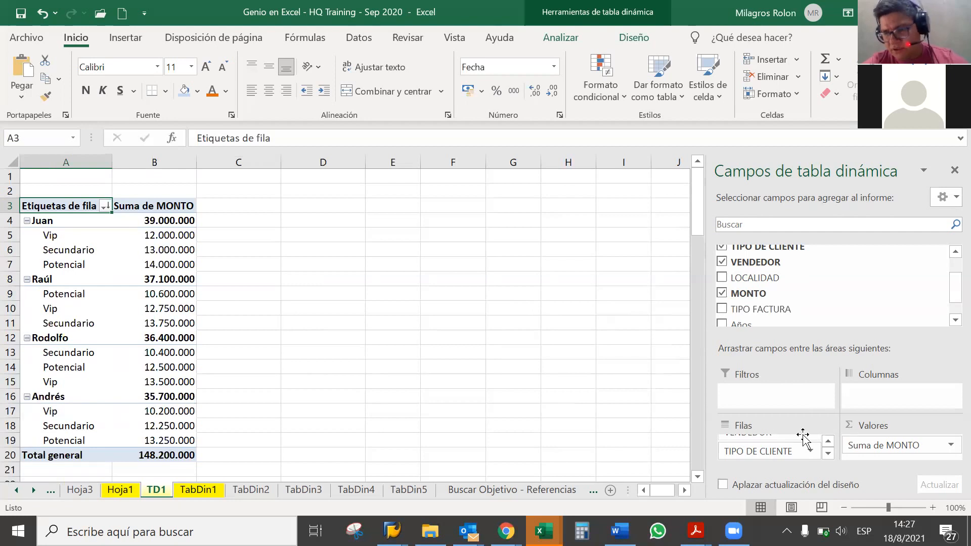
drag(780, 452, 882, 401)
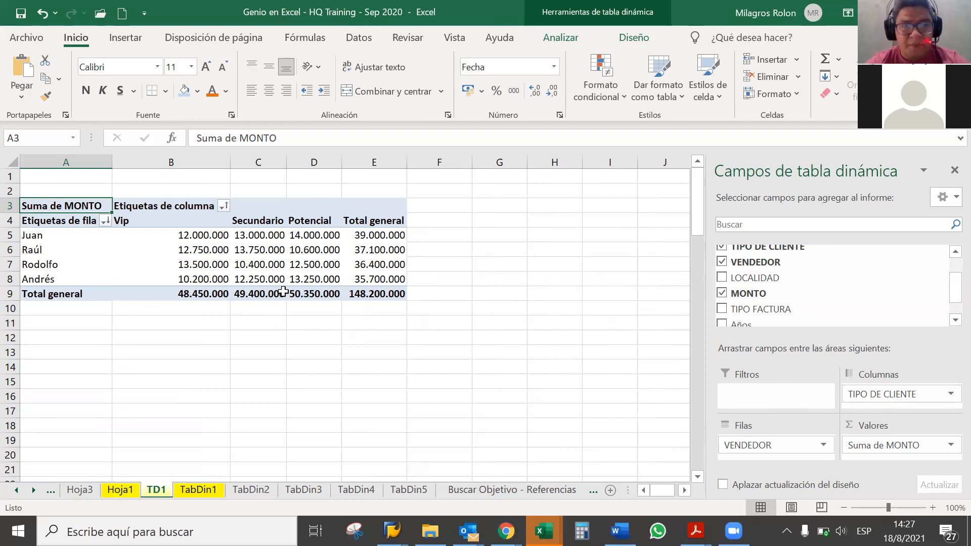
- Examine the Total general column by vendor and the Total general row by client type in the rearranged pivot table
click(382, 235)
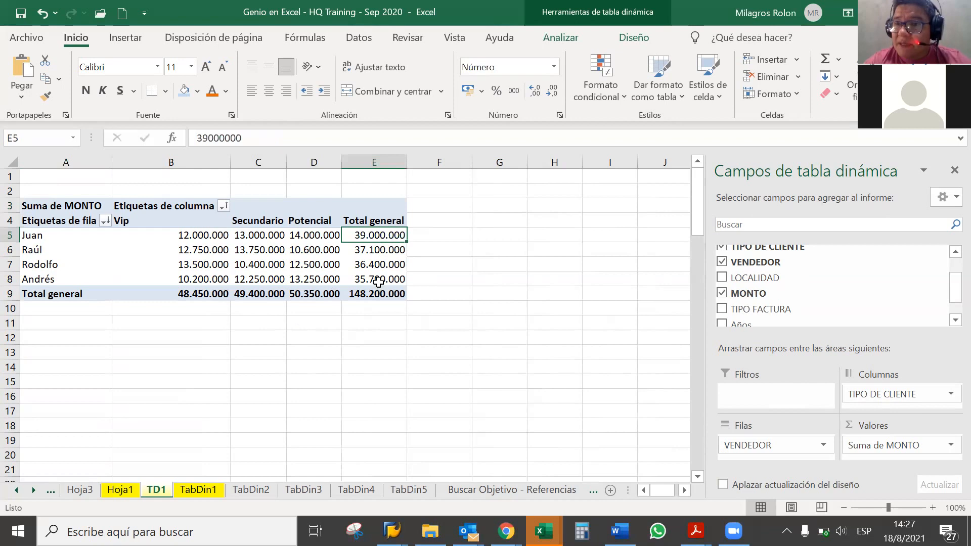
click(378, 281)
click(377, 294)
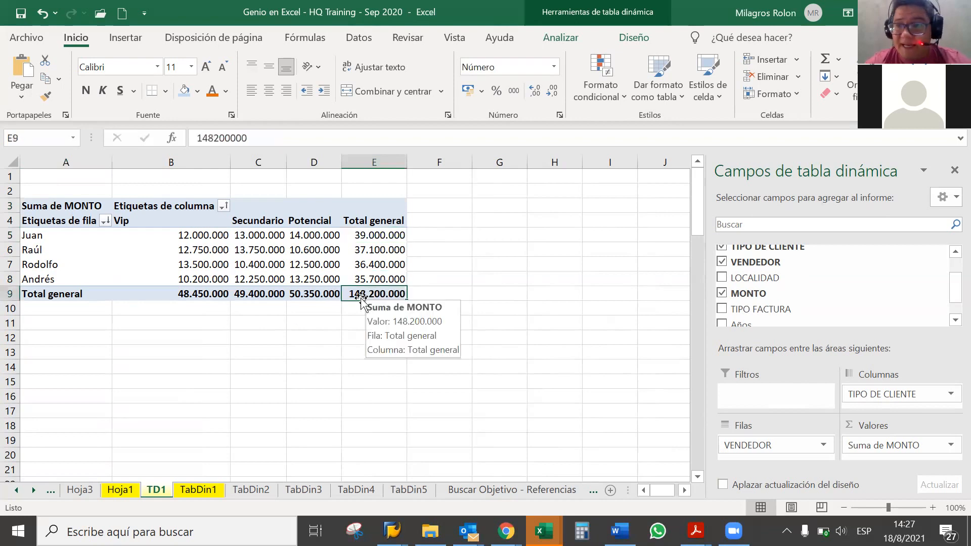
click(201, 291)
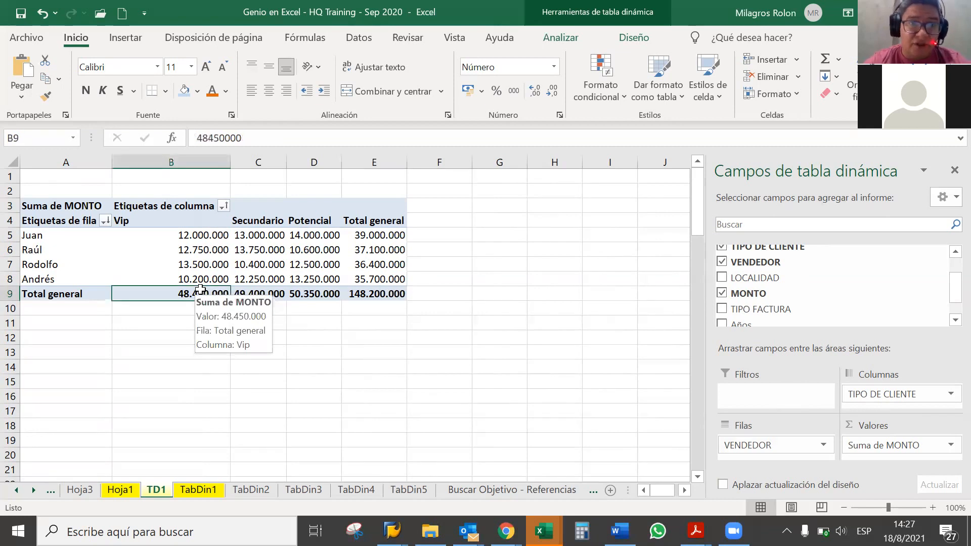
click(253, 291)
click(313, 293)
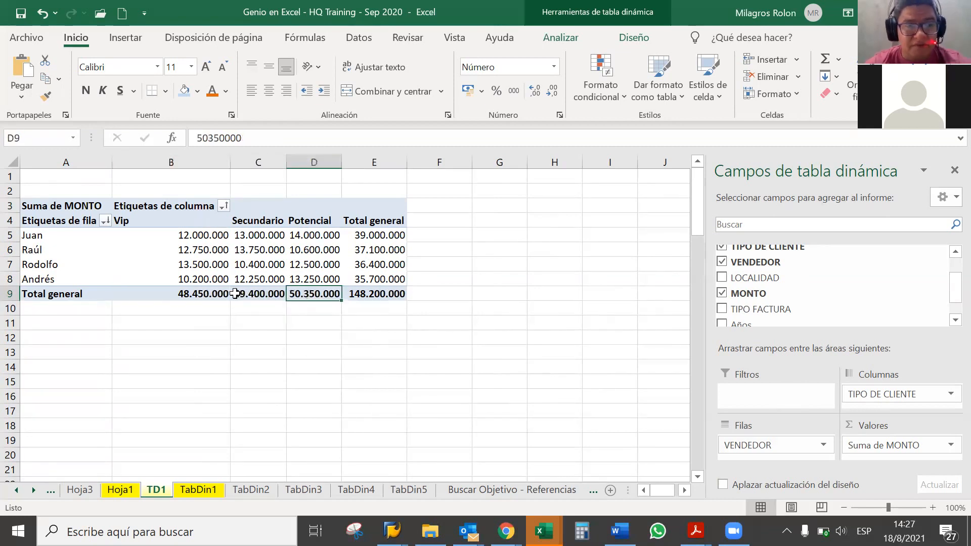
drag(212, 293, 351, 296)
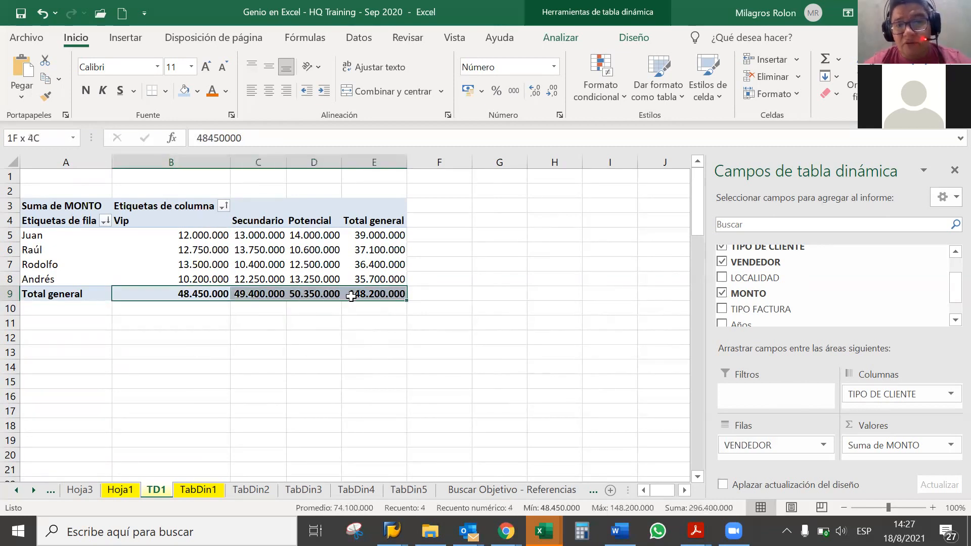
click(333, 317)
click(332, 294)
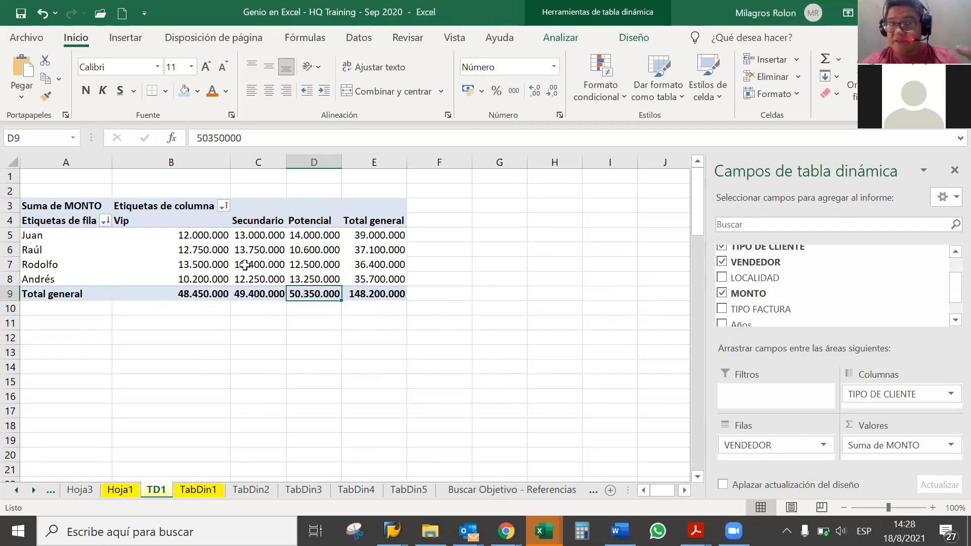
mouse_move(371, 297)
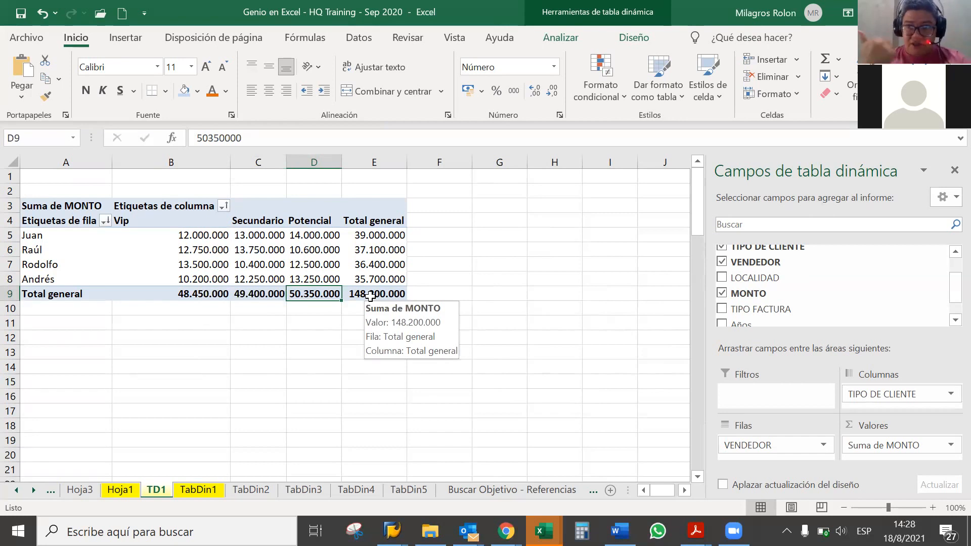
click(371, 297)
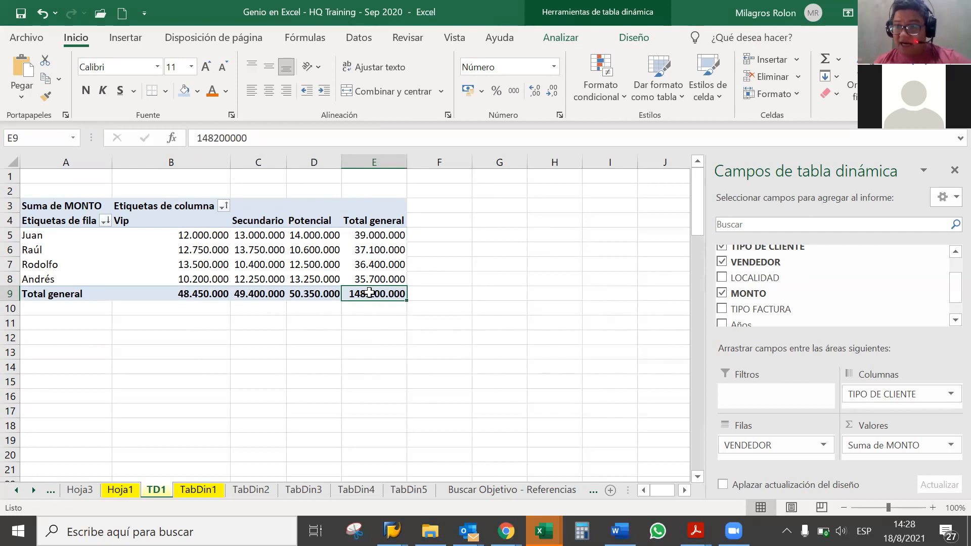
mouse_move(370, 293)
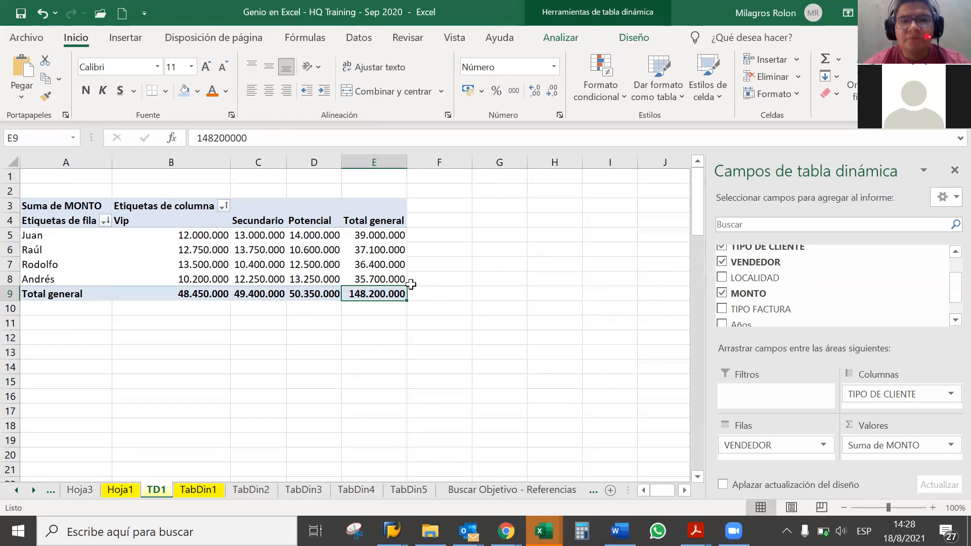
click(392, 240)
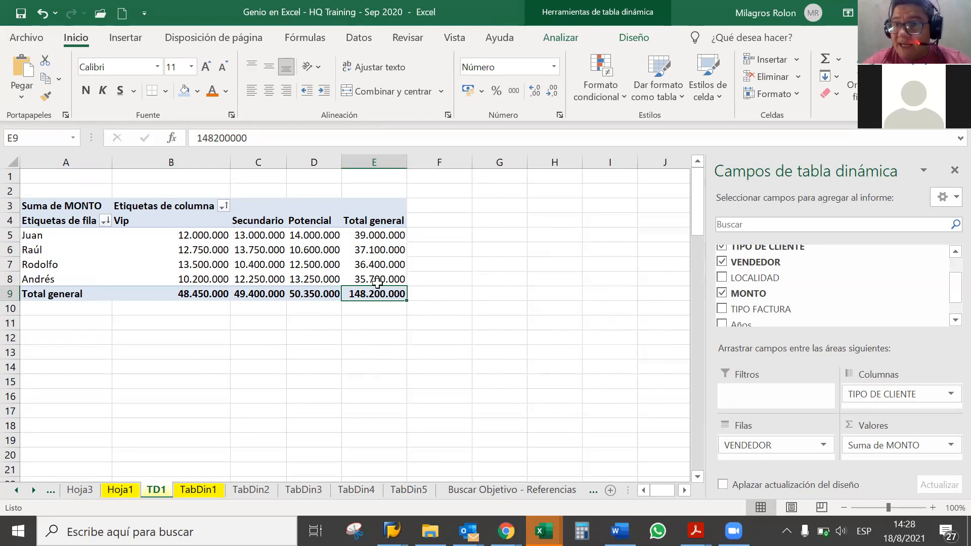
click(364, 295)
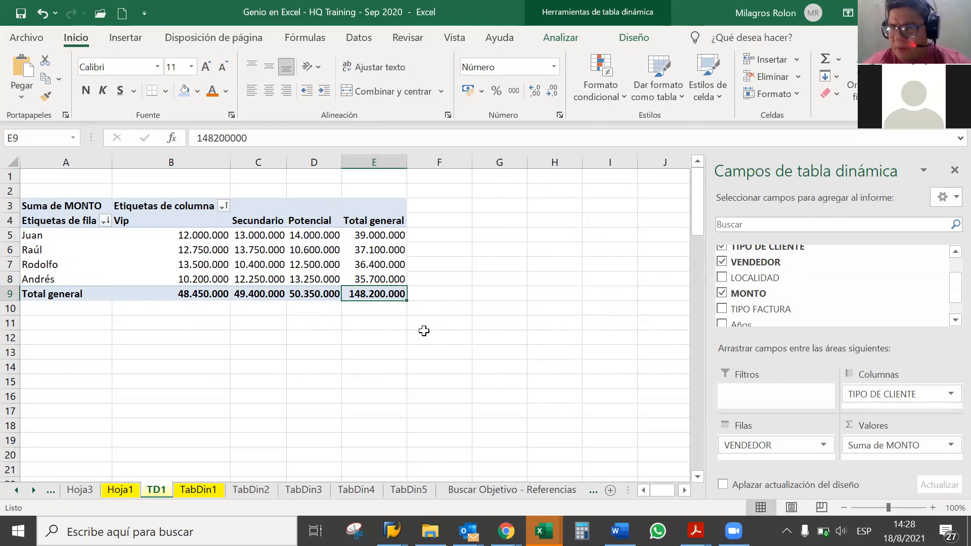
- Try to sort the pivot table from largest to smallest using the overall grand total cell
right_click(381, 300)
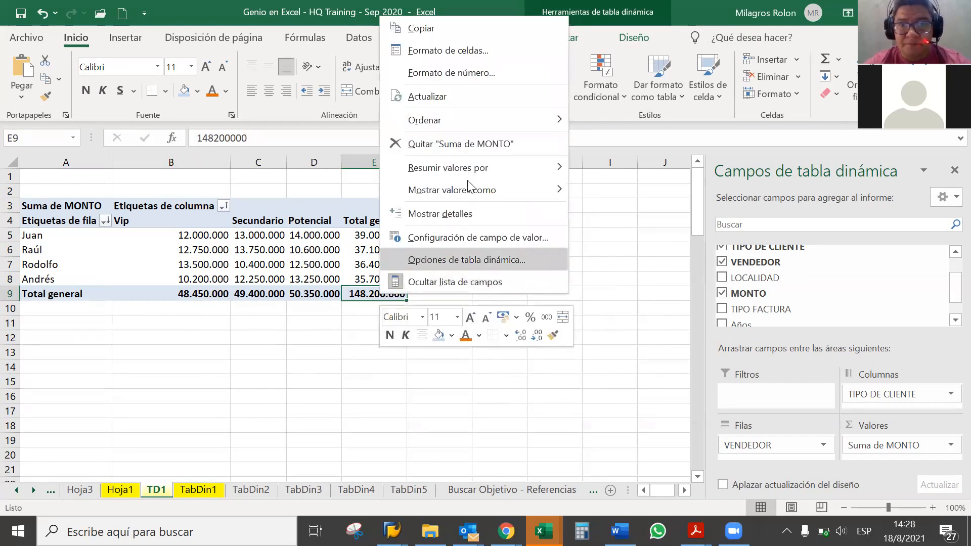
mouse_move(465, 120)
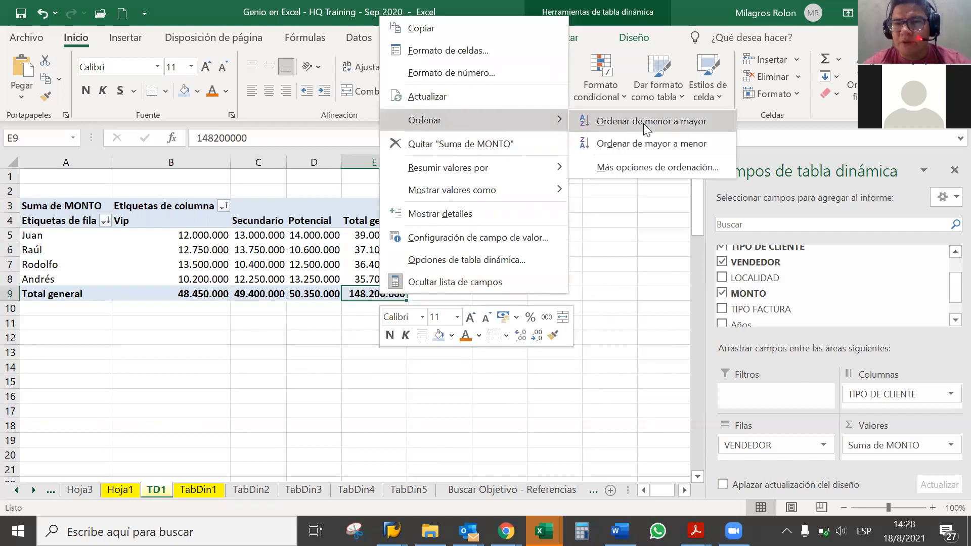
click(643, 145)
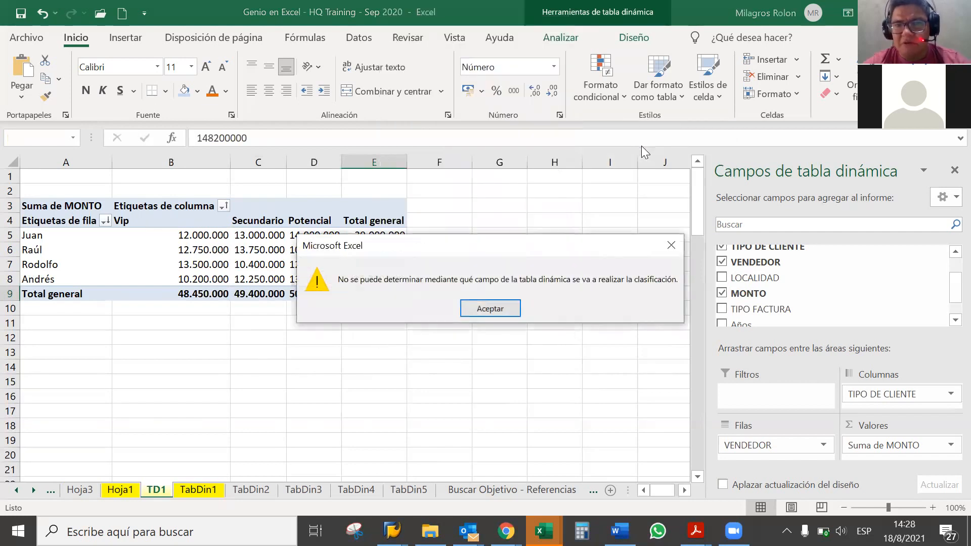
click(489, 310)
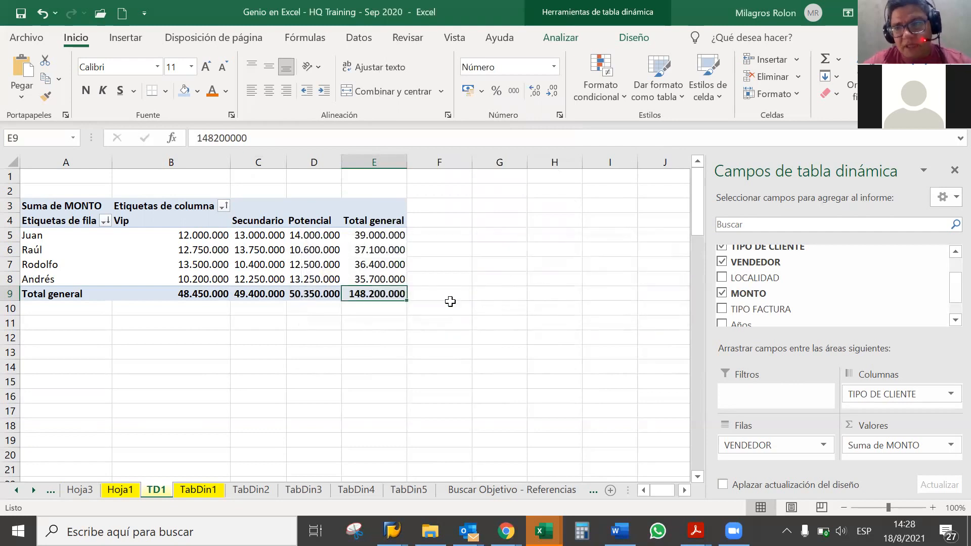
mouse_move(387, 294)
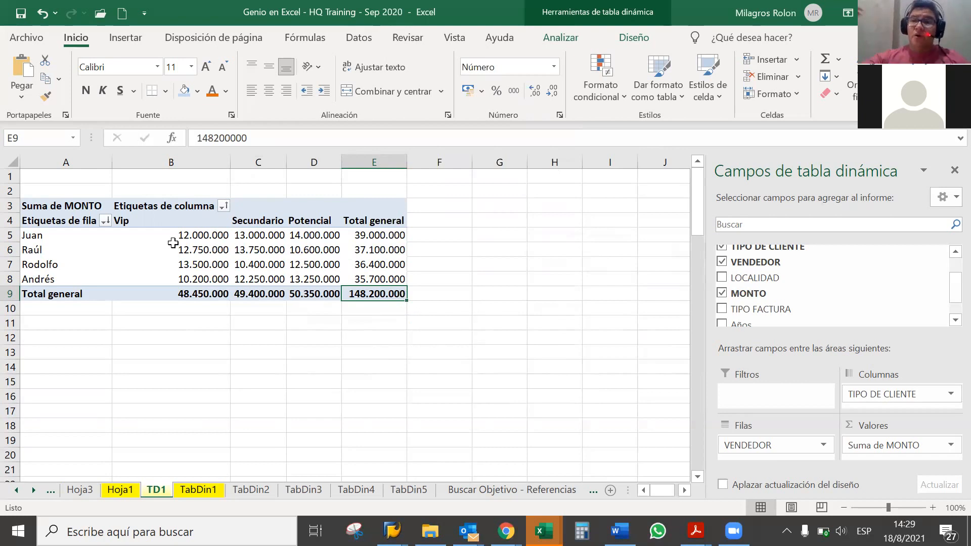
- Sort the vendors by their Total general amounts from smallest to largest
click(371, 233)
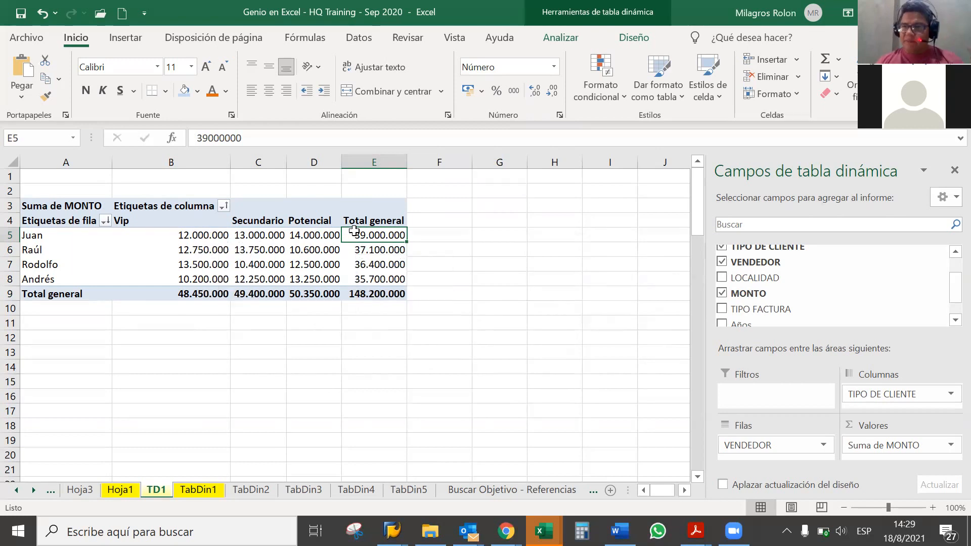
mouse_move(364, 232)
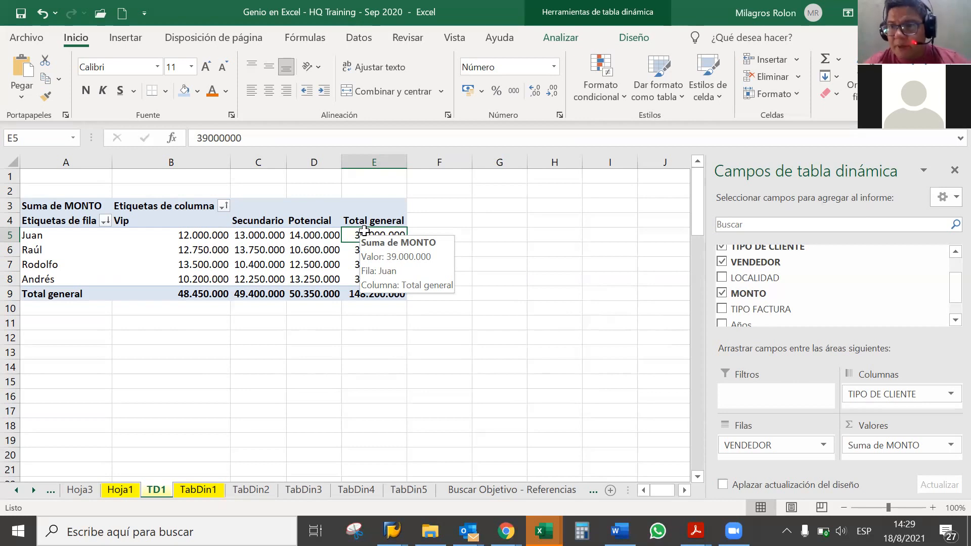
right_click(364, 233)
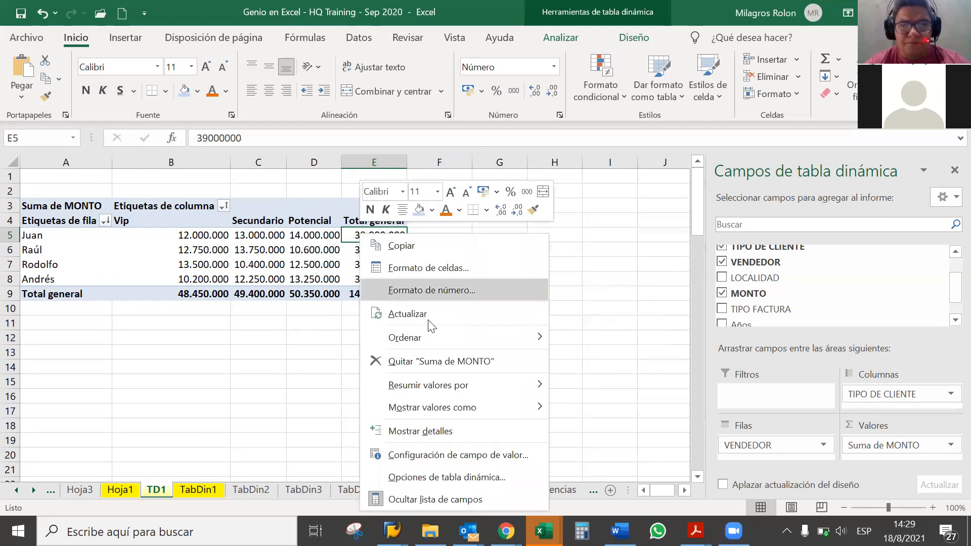
mouse_move(442, 337)
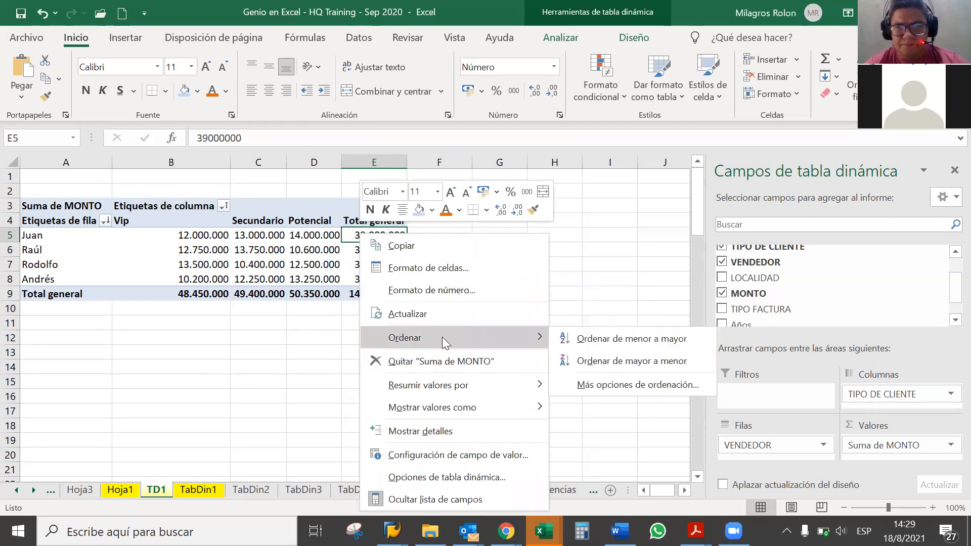
click(632, 344)
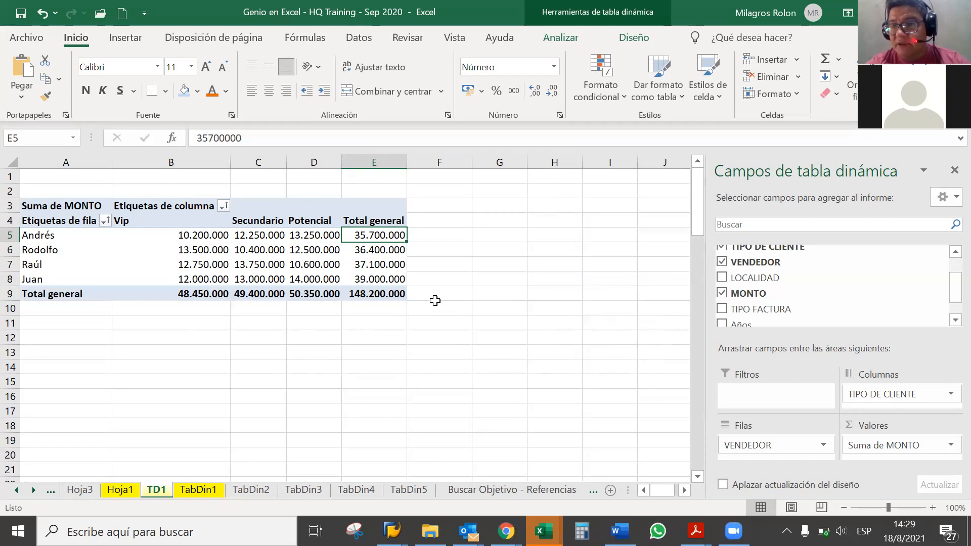
- Sort the client type columns by their Total general amounts from largest to smallest
click(308, 291)
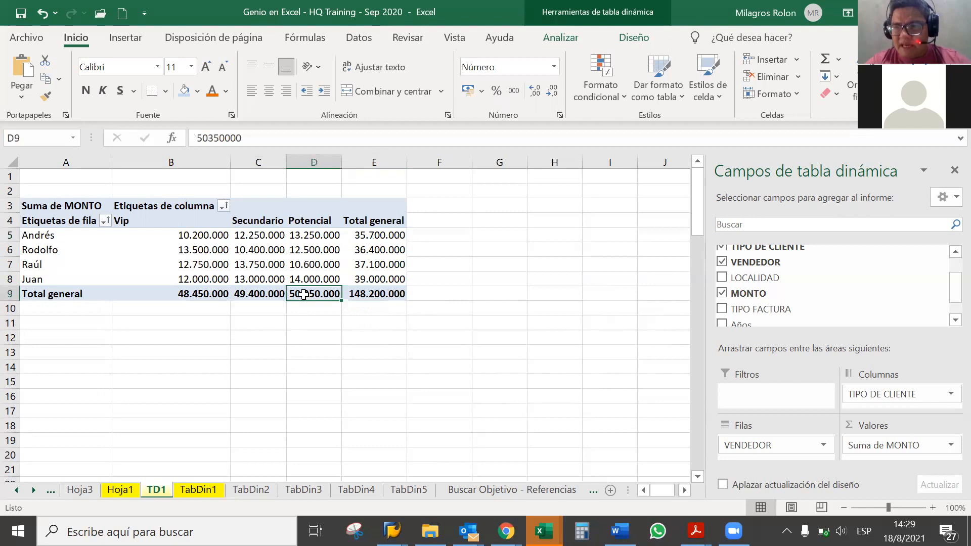
right_click(305, 297)
mouse_move(359, 121)
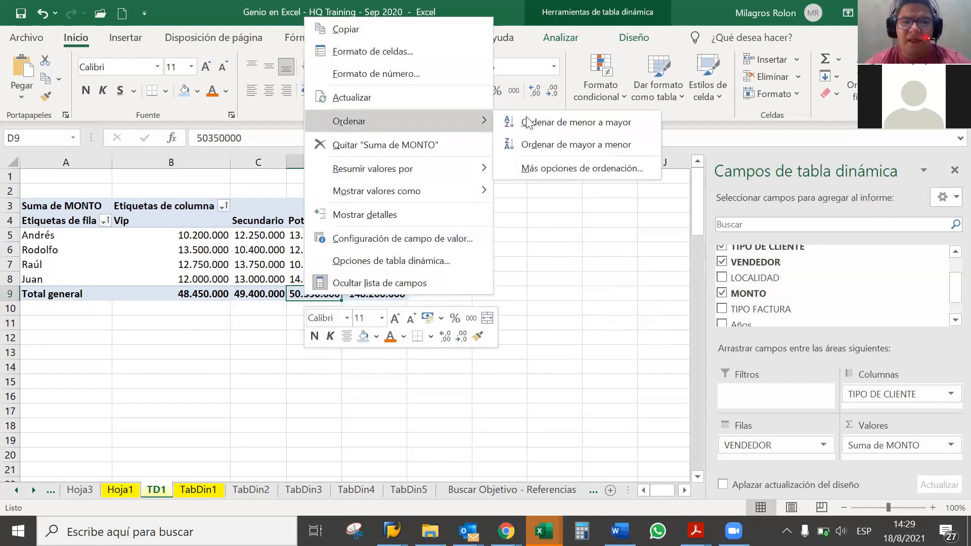
click(612, 146)
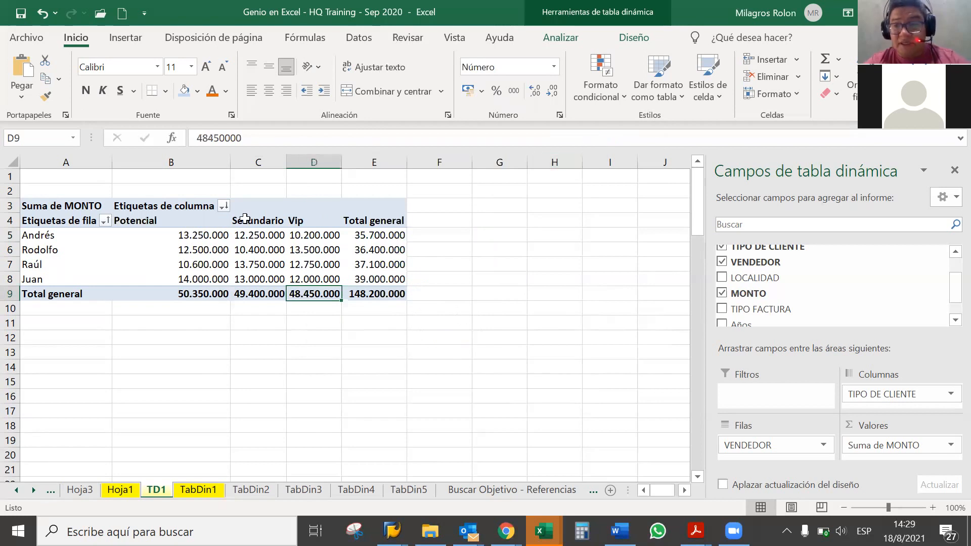
click(183, 290)
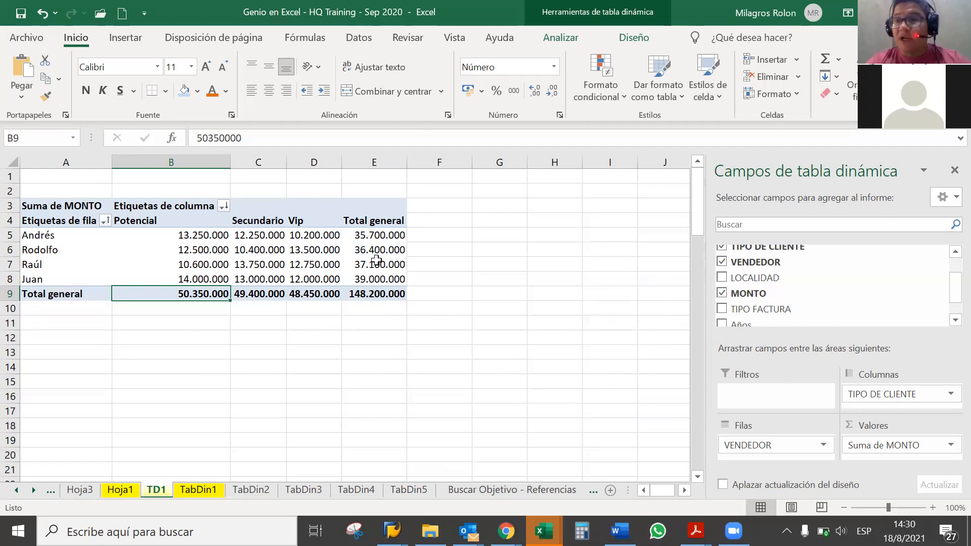
- Apply the three-colour traffic-light icon set to the vendors' Total general amounts and autofit that column's width
mouse_move(375, 260)
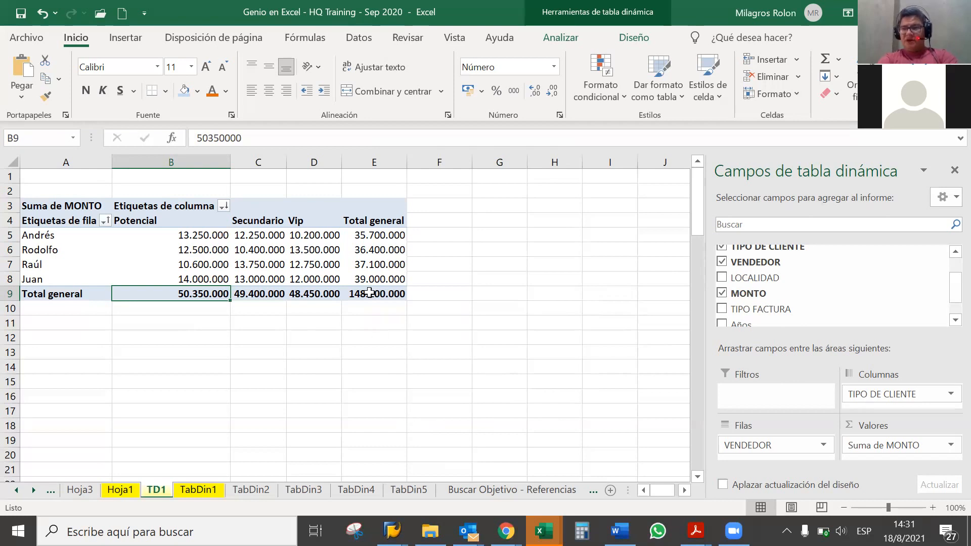
click(371, 237)
drag(370, 237, 360, 273)
click(361, 278)
drag(364, 238, 365, 278)
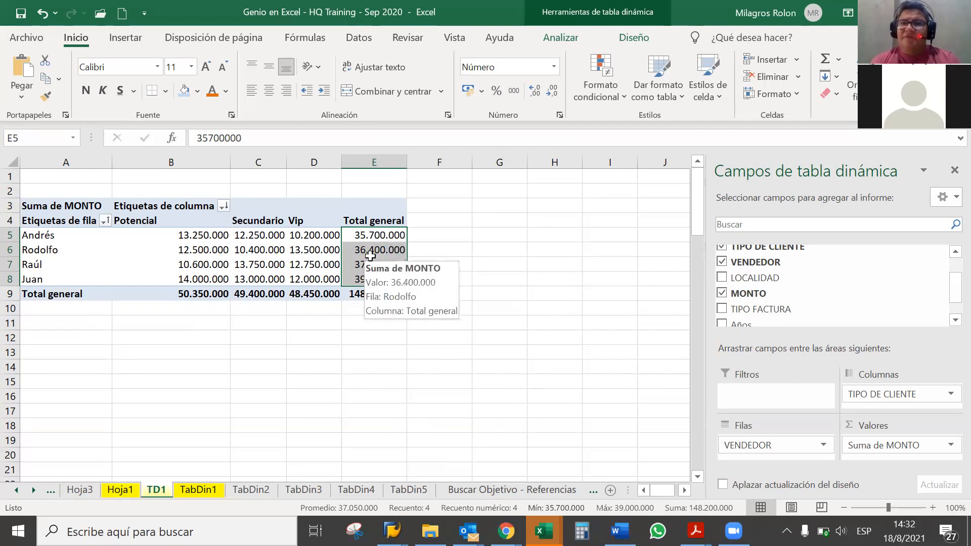
click(602, 67)
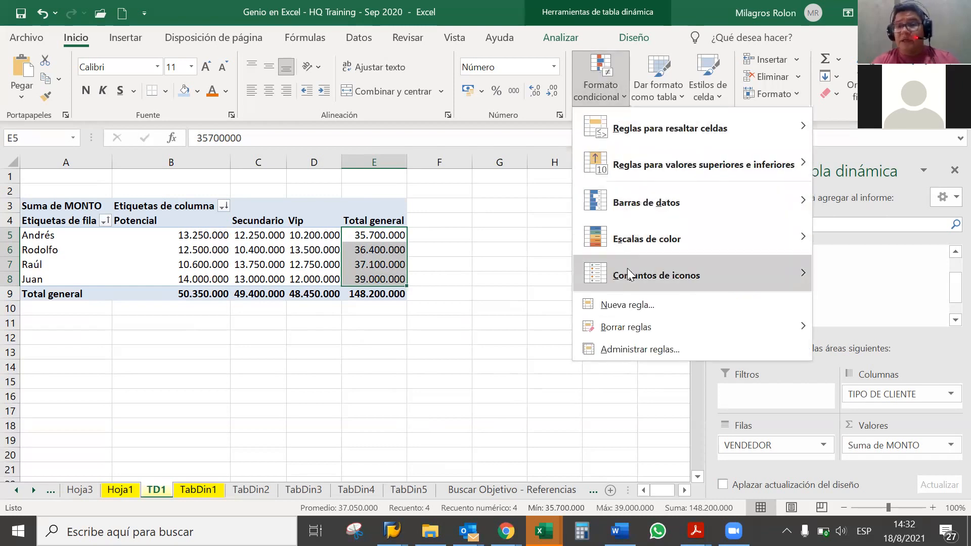
mouse_move(630, 275)
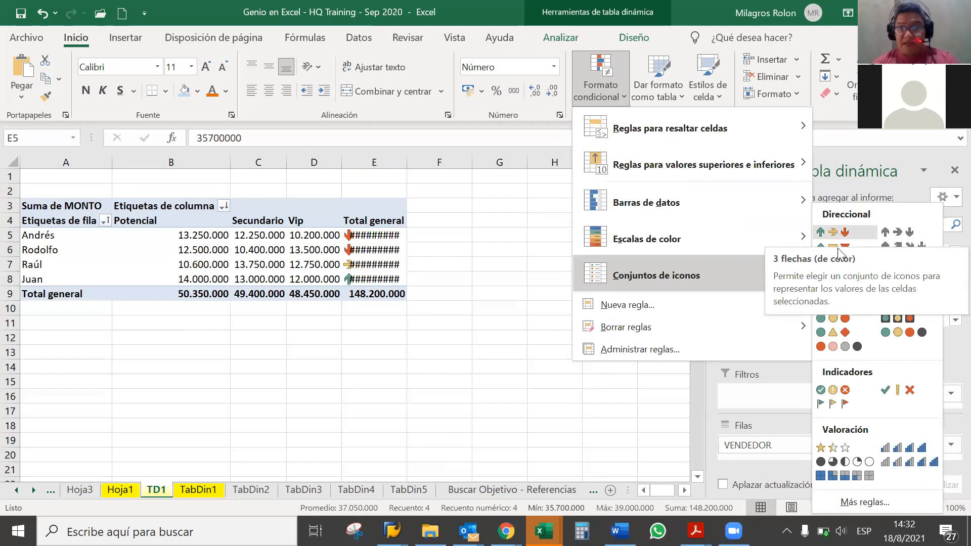
click(853, 317)
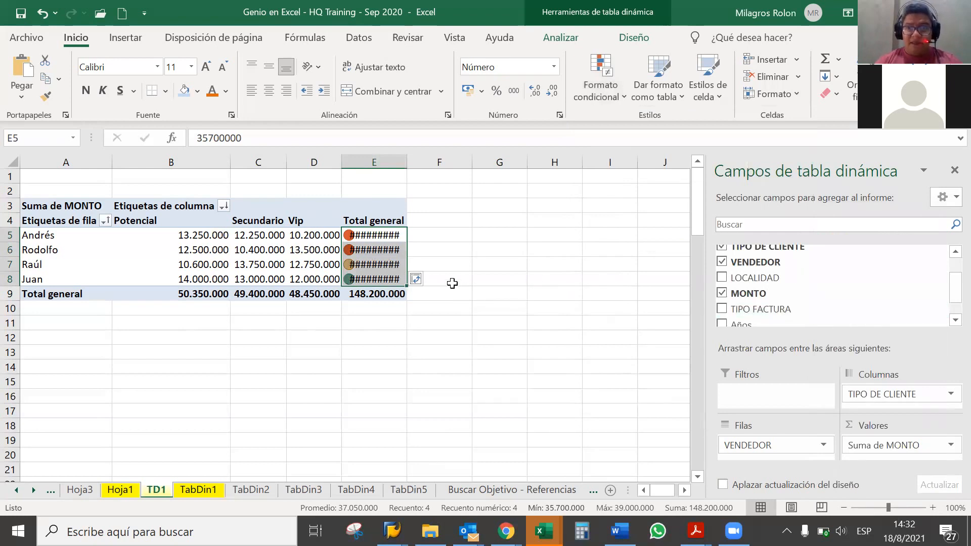
double_click(407, 163)
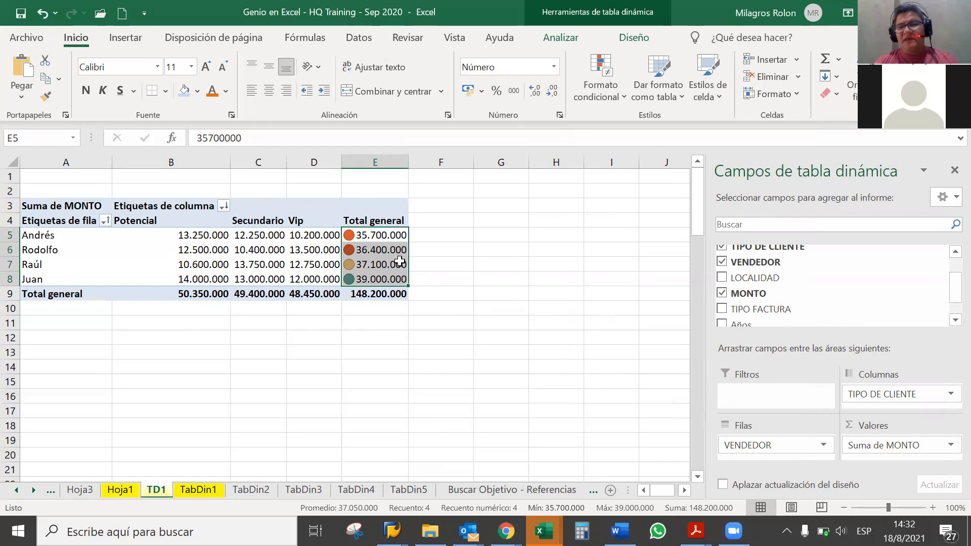
mouse_move(400, 261)
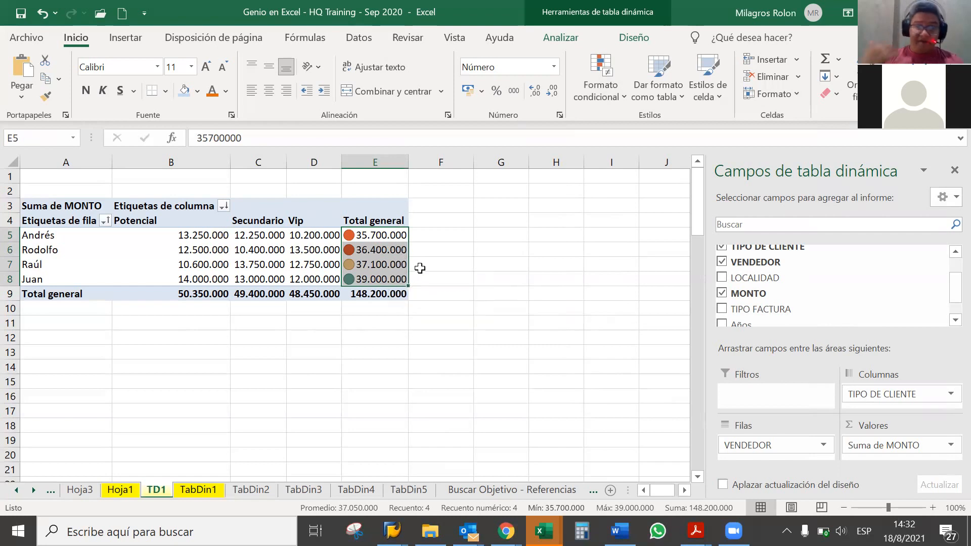
click(332, 262)
click(371, 237)
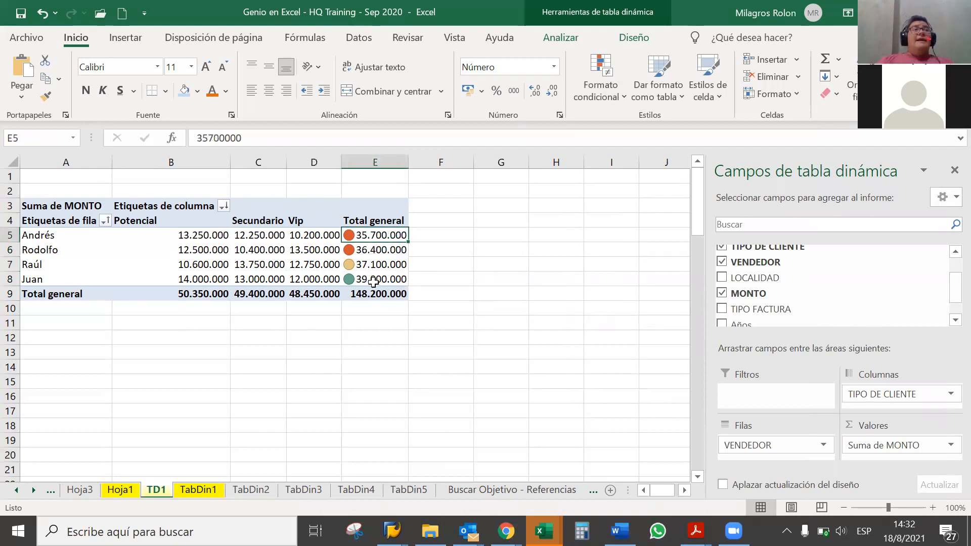
mouse_move(374, 282)
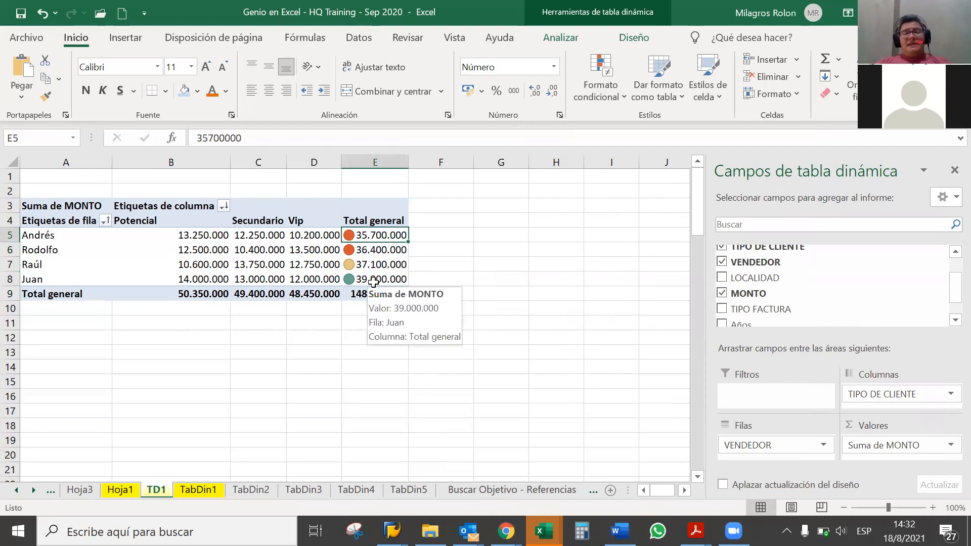
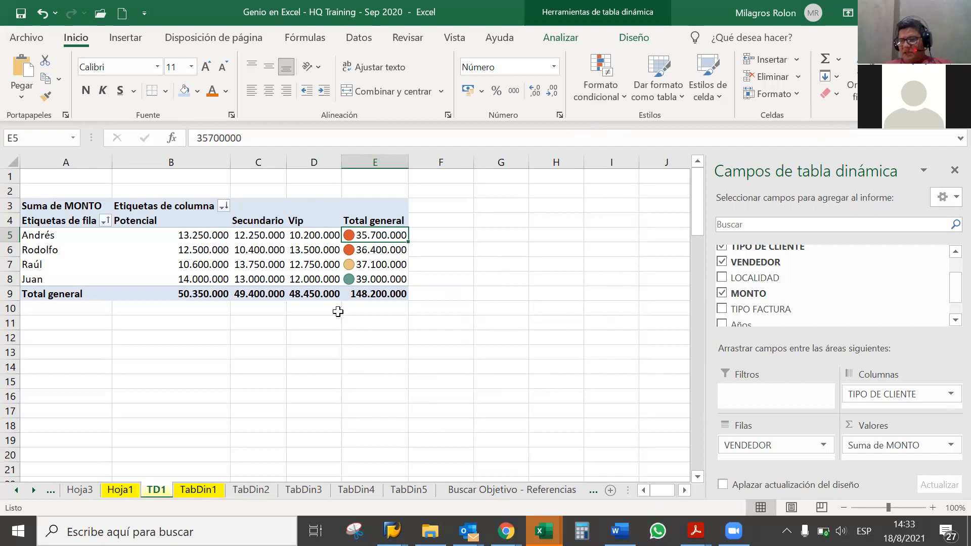
click(364, 306)
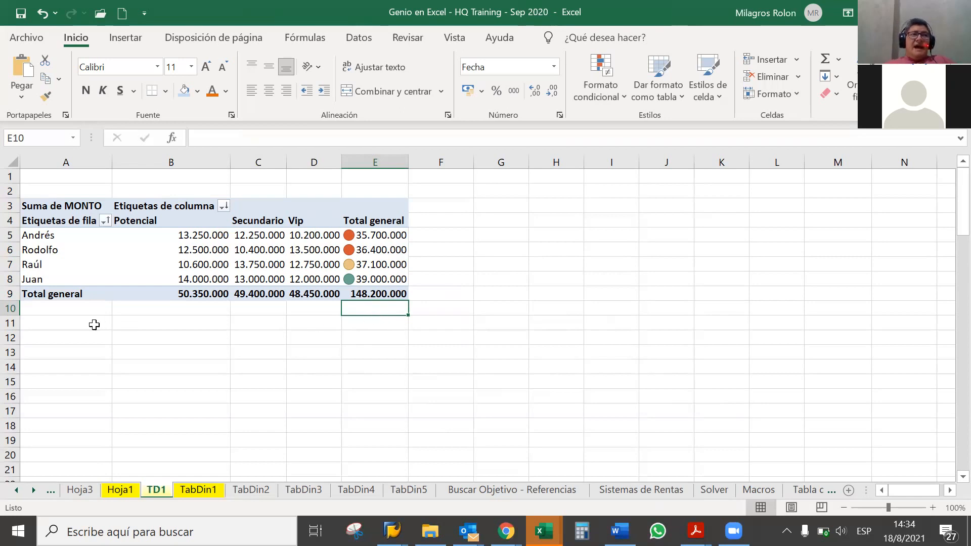
- Enter the heading "Referencias del Semaforo" in cell A11, below the pivot table
click(93, 321)
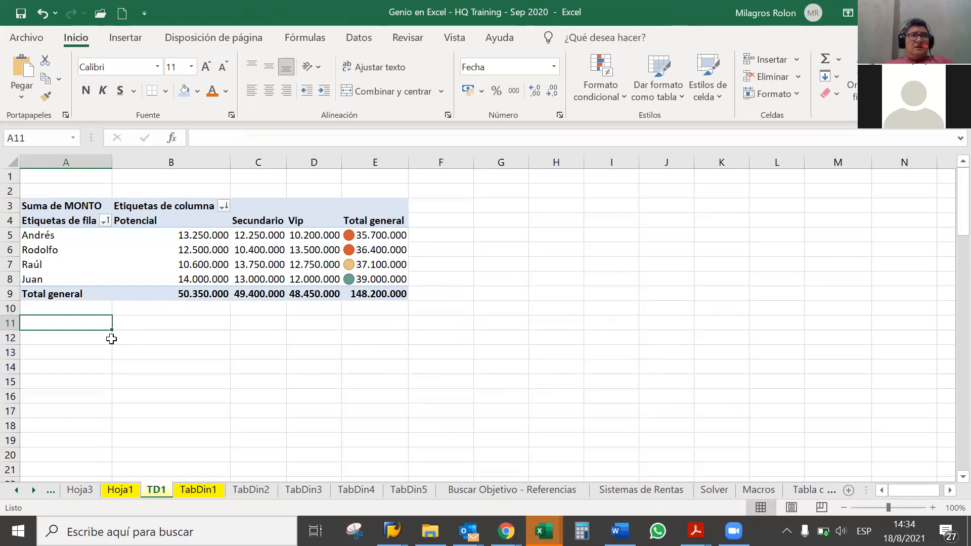
text(Obje)
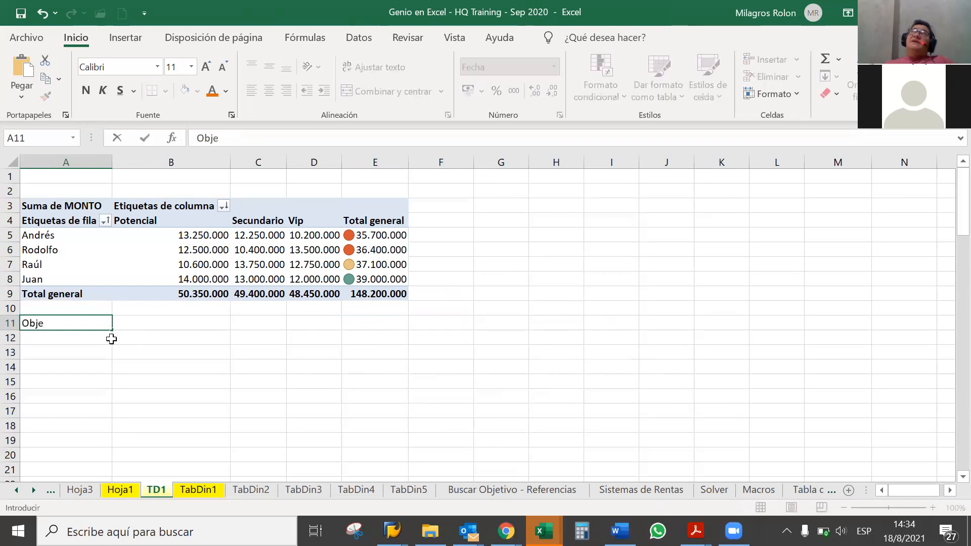
key(BackSpace)
key(BackSpace)
key(BackSpace)
key(BackSpace)
text(Ref)
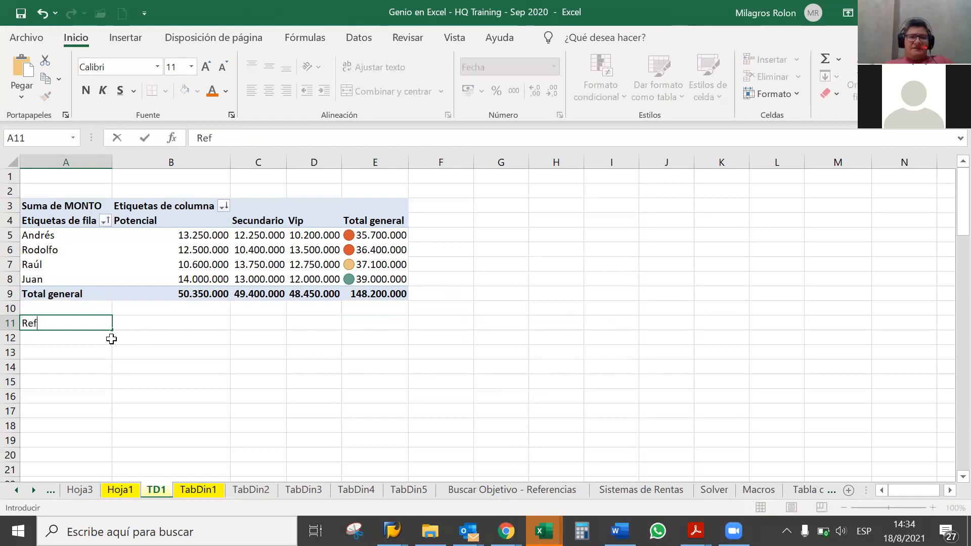
text(erencias del S)
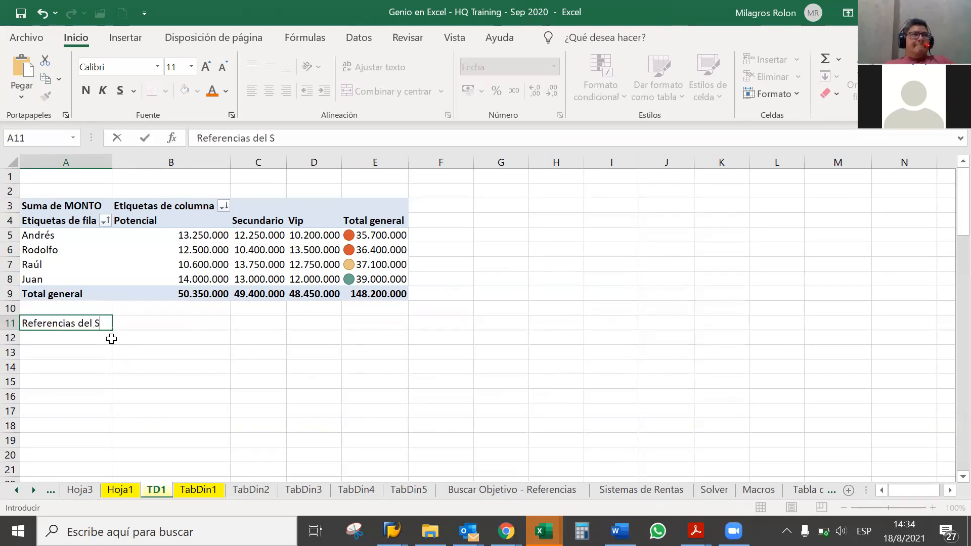
text(emaforo)
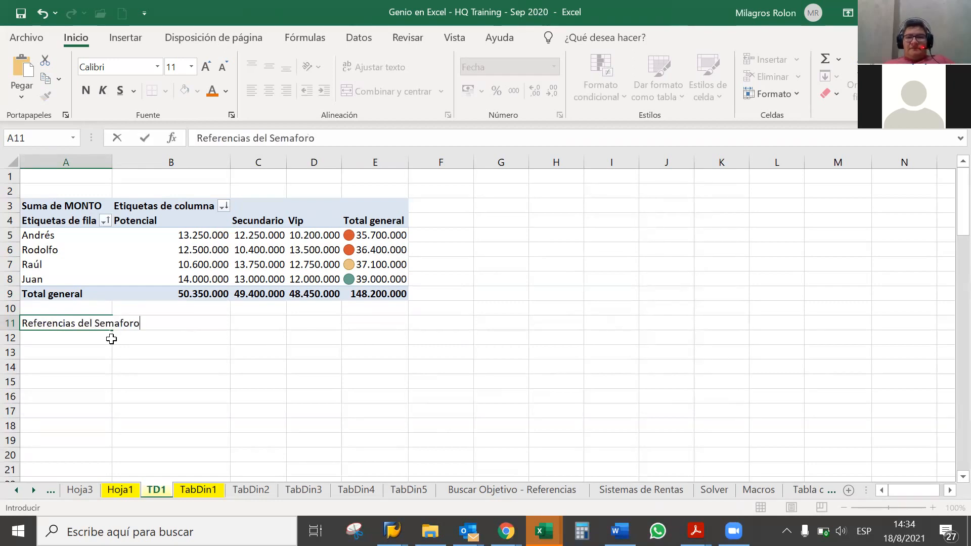
key(Return)
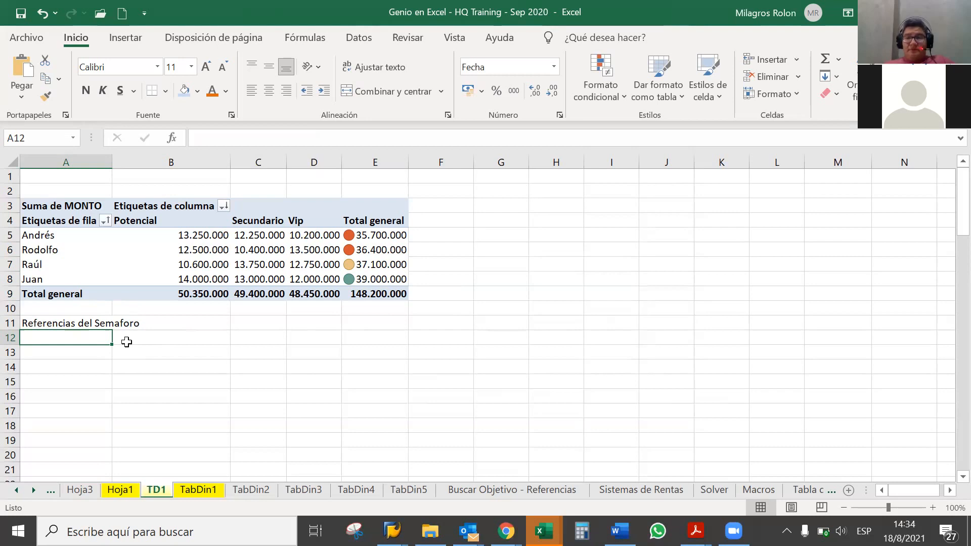
- Enter 0 in cell A12 and 36400 in cell A13 as the first two traffic-light reference values
text(0)
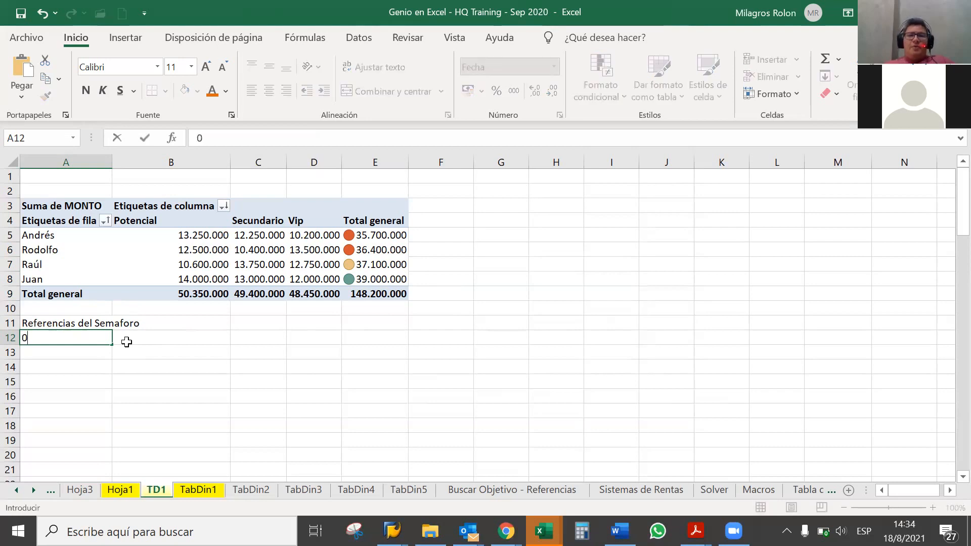
key(Return)
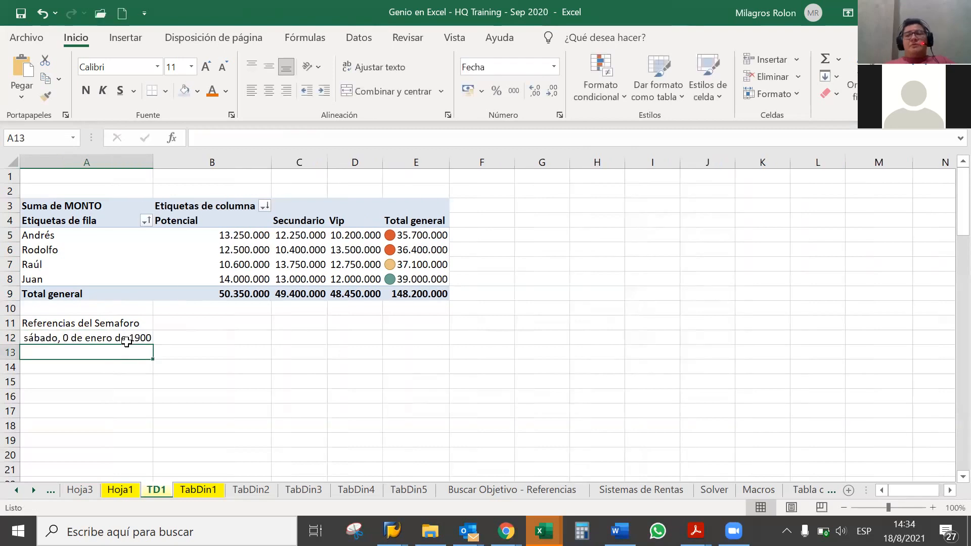
text(36400)
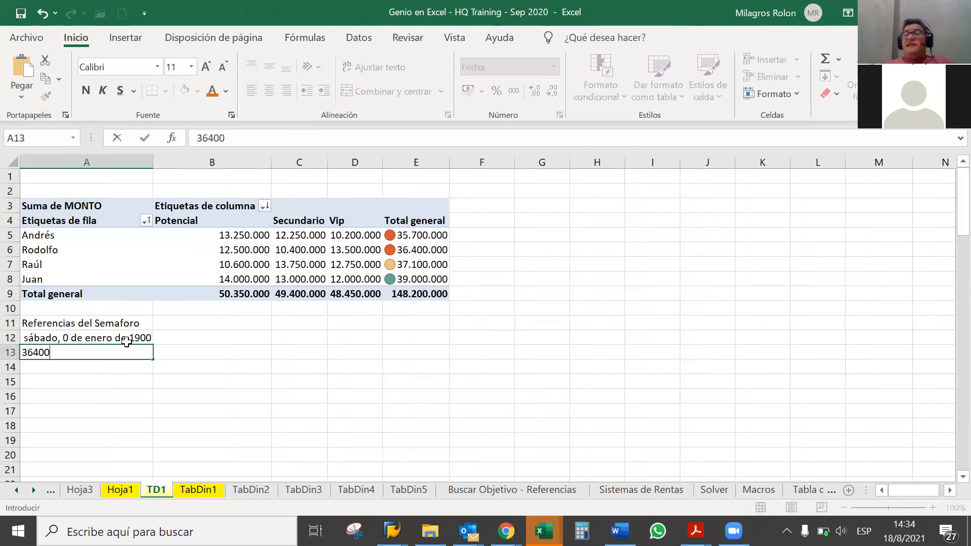
key(Return)
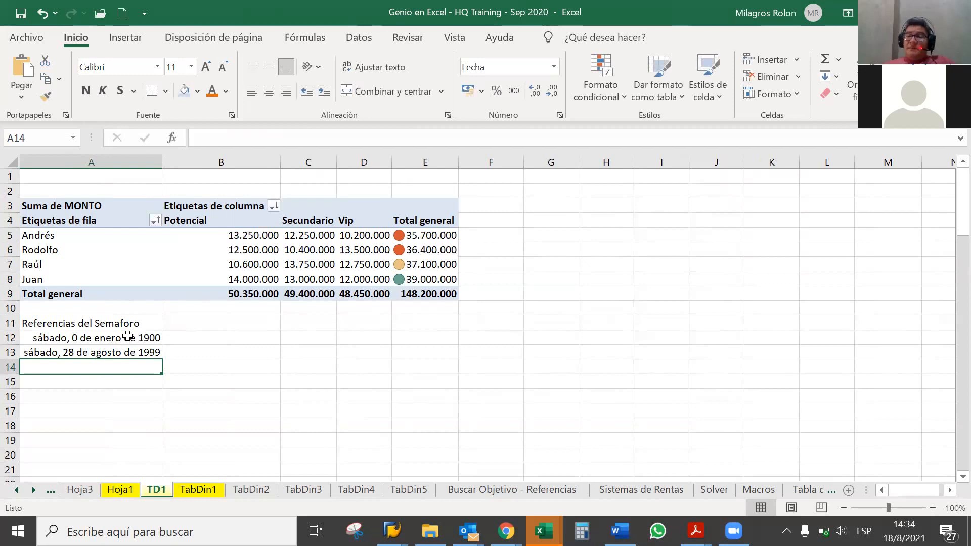
- Apply the thousands style to the two reference values in A12:A13
click(128, 336)
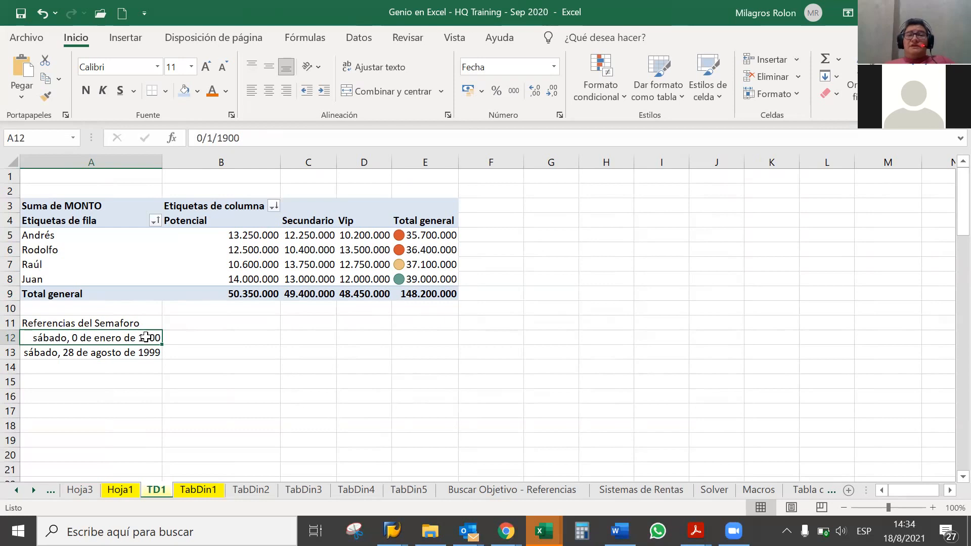
drag(144, 353, 144, 338)
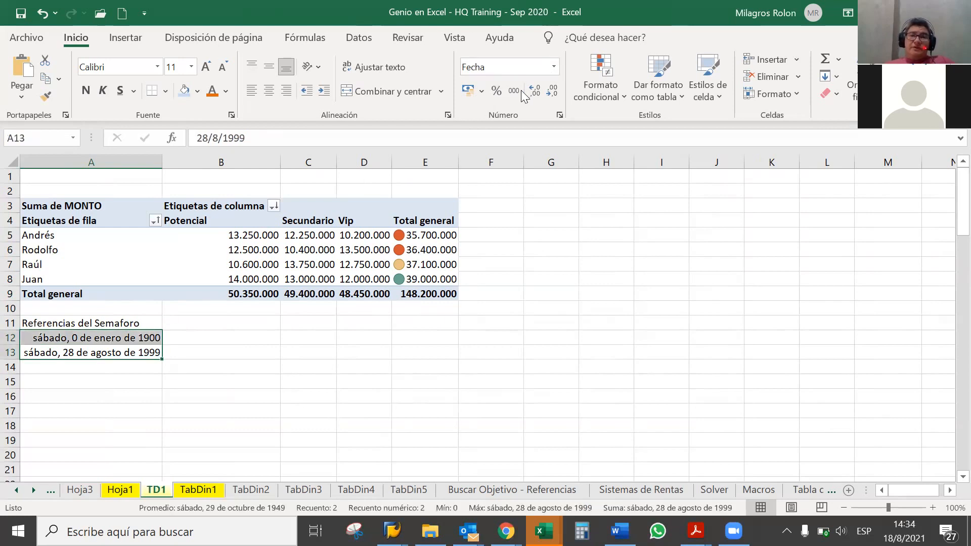
click(519, 91)
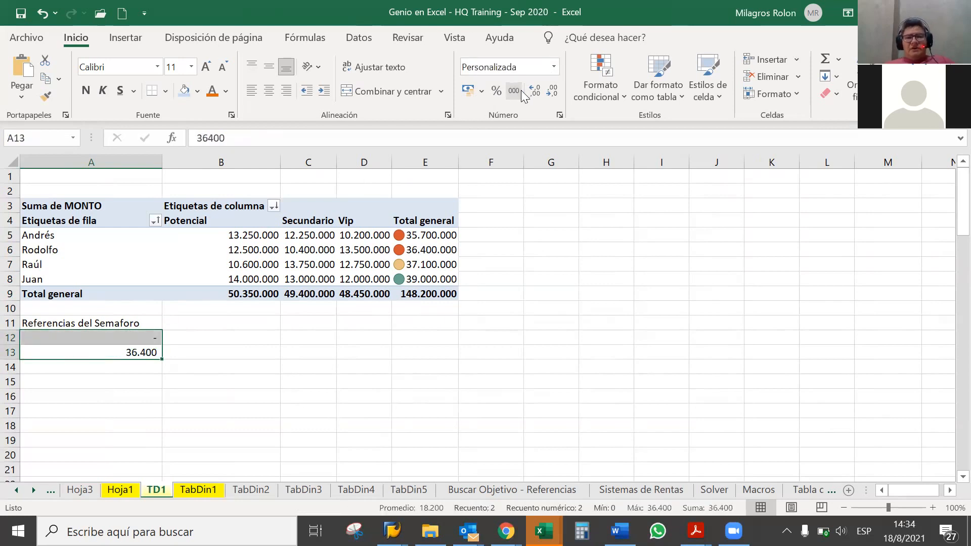
click(129, 367)
click(146, 336)
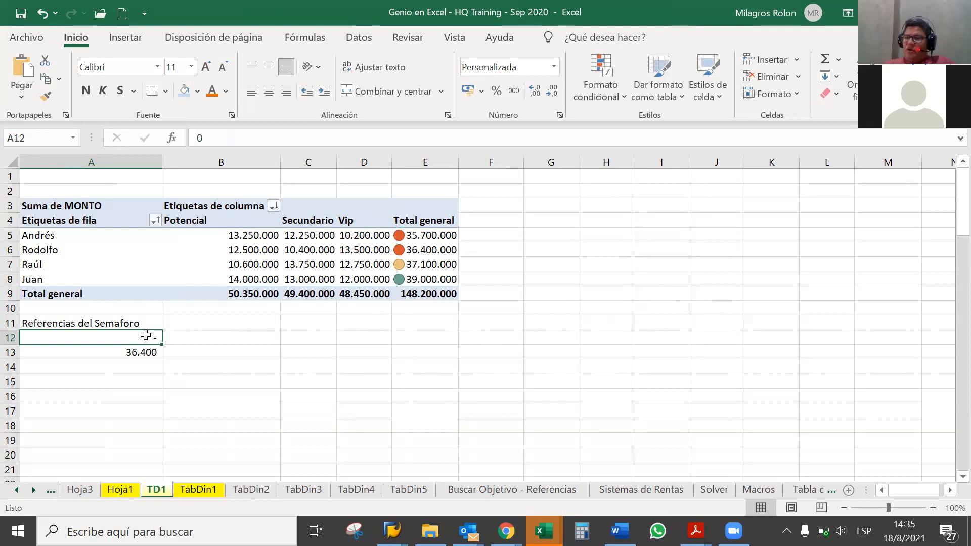
click(139, 351)
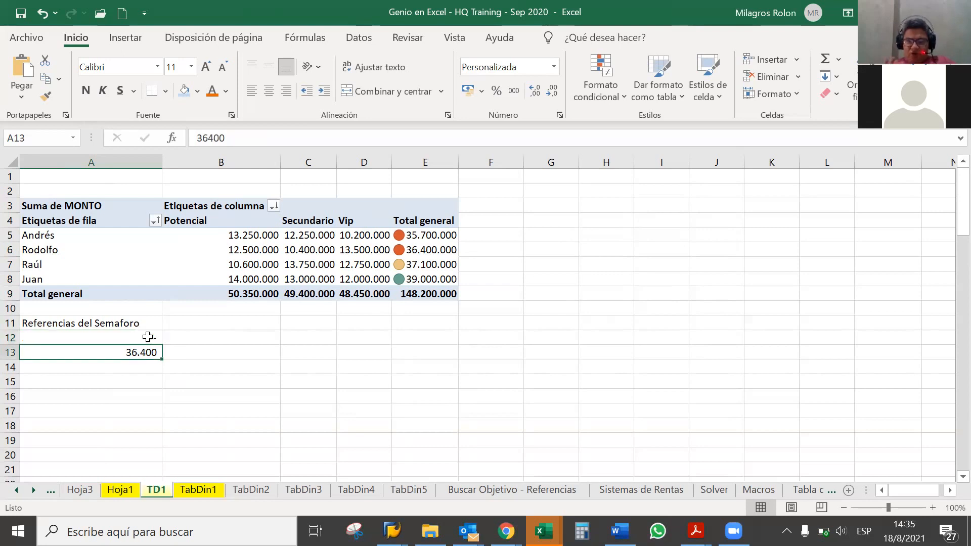
- Format the reference values in A12:A13 as numbers with thousands separators and no decimals
shift+click(148, 337)
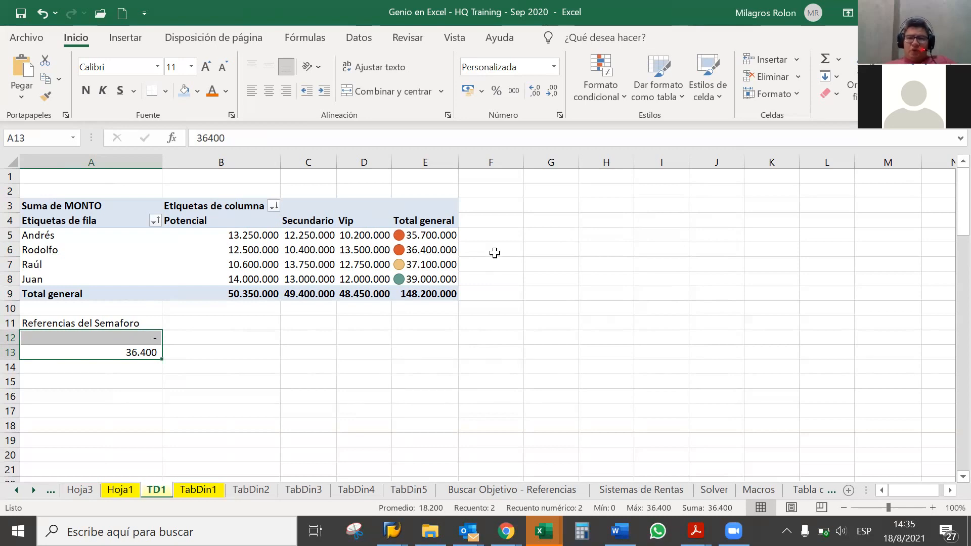
key(ctrl+shift+1)
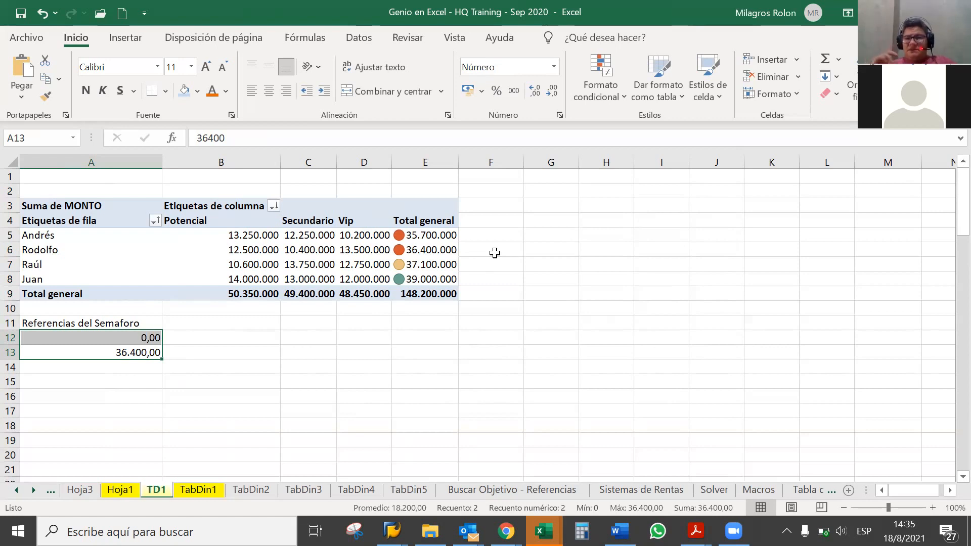
click(554, 92)
click(555, 92)
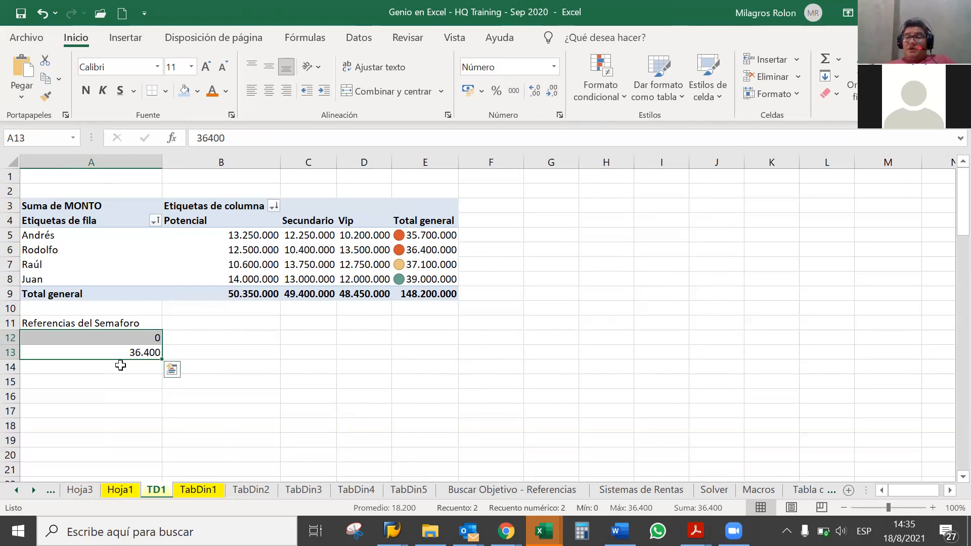
- Correct the reference value in cell A13 to 36400000
click(131, 349)
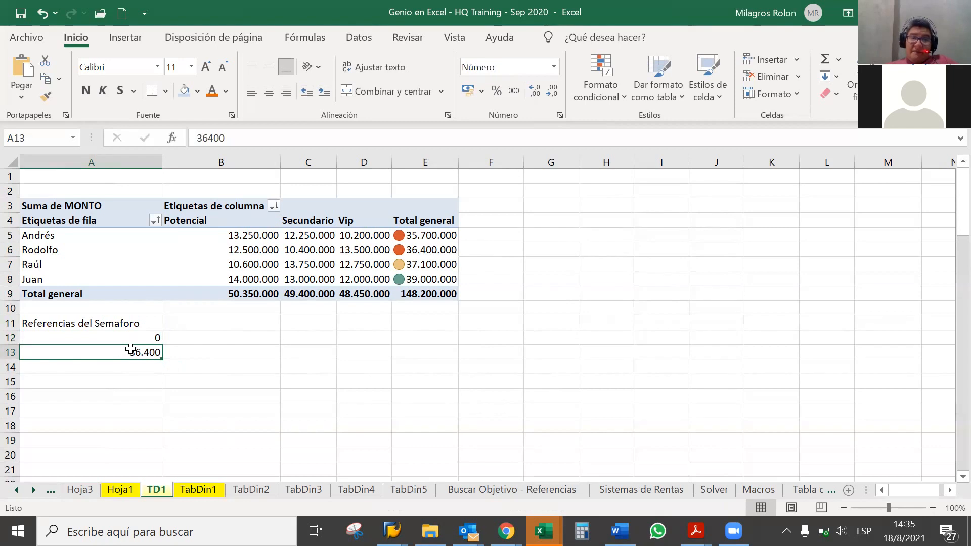
click(238, 138)
text(000)
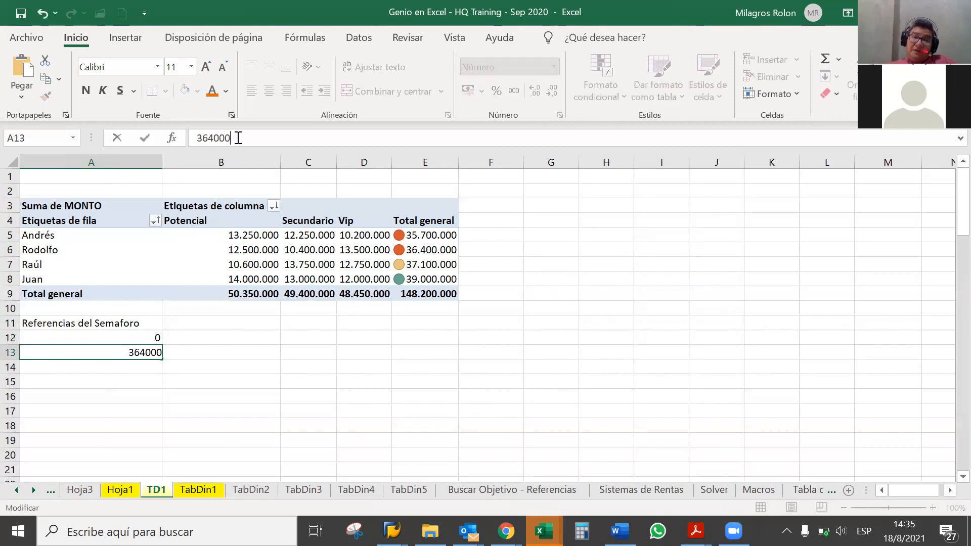
key(Return)
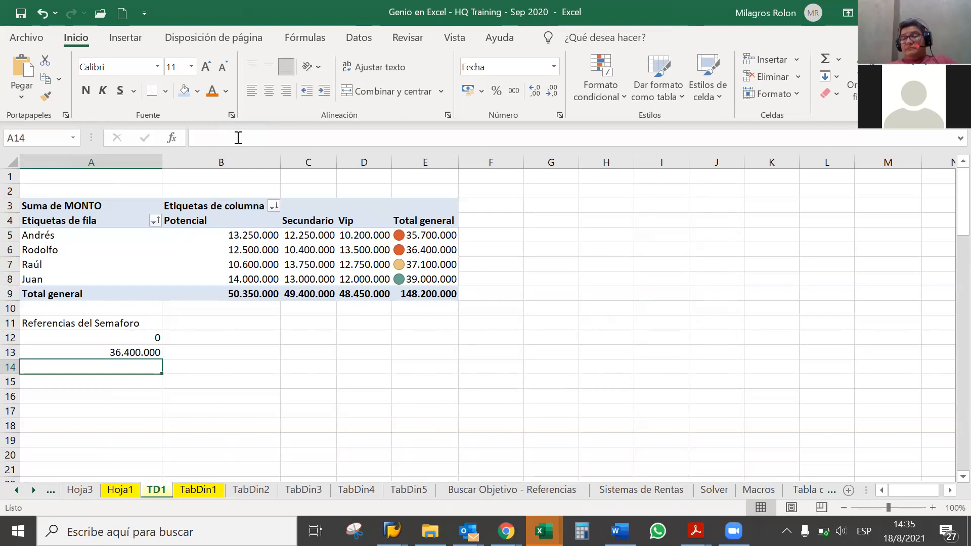
- Enter 37000000 in cell A14 and format it as a number with thousands separators and no decimals
text(37000000)
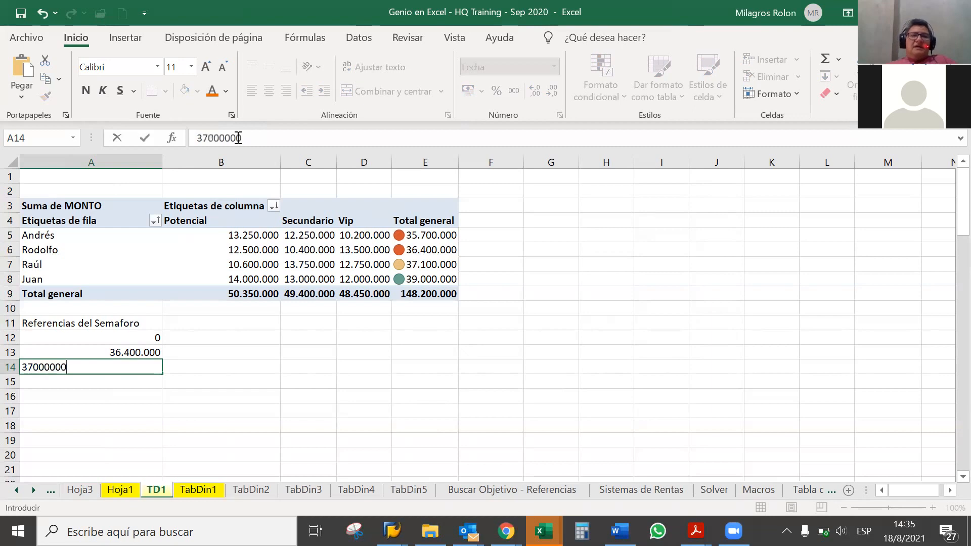
key(Return)
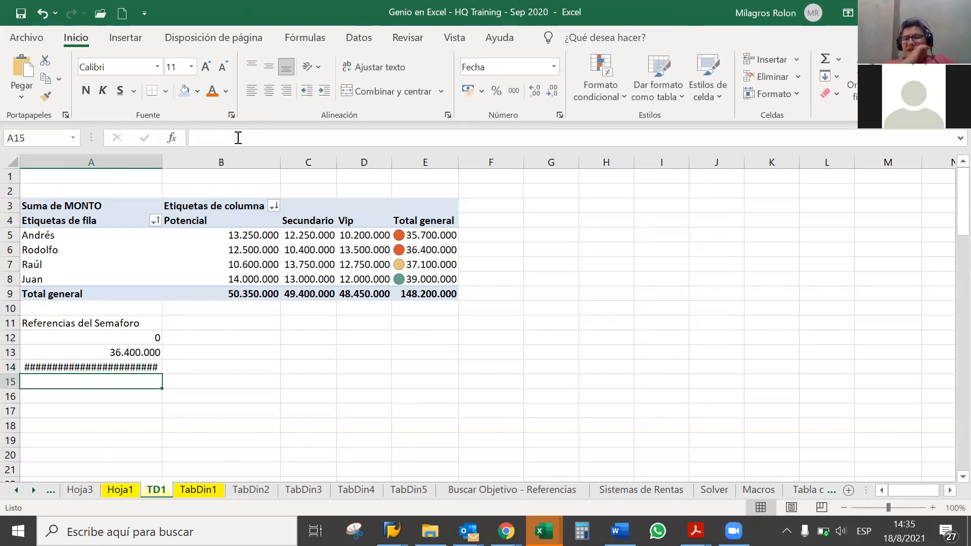
click(142, 362)
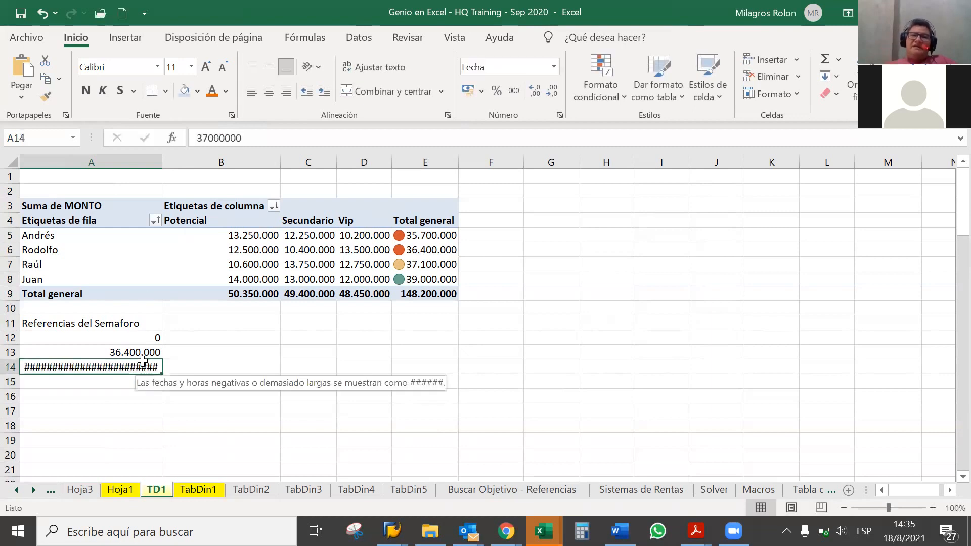
key(ctrl+shift+1)
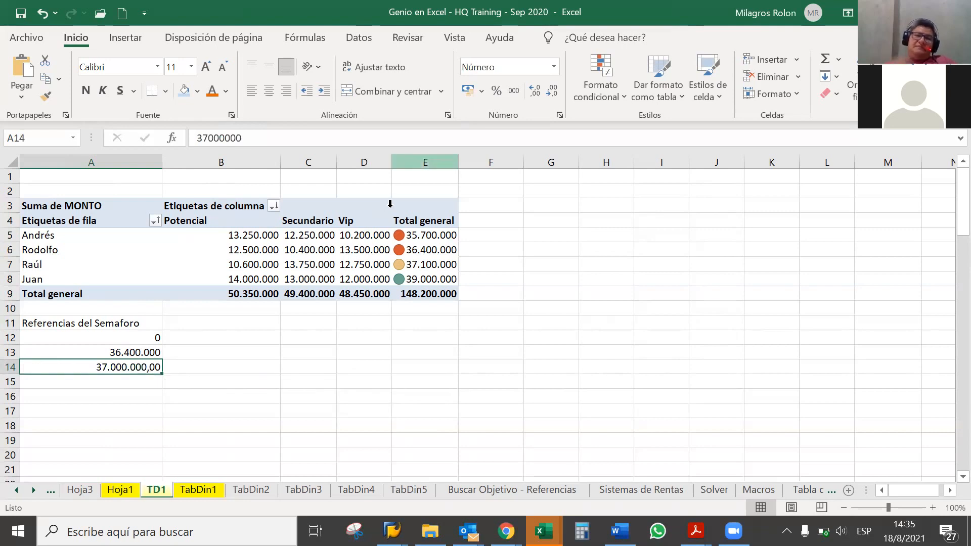
click(545, 92)
click(546, 92)
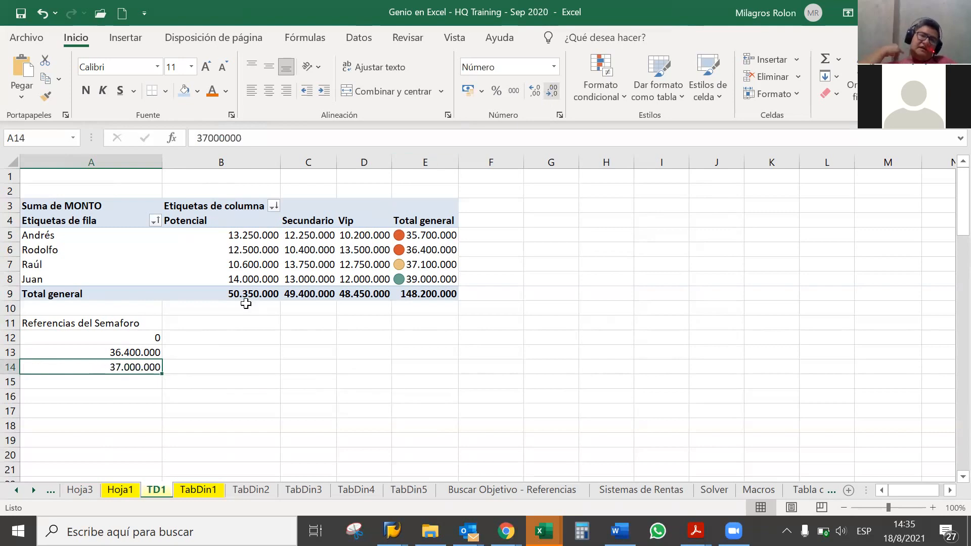
click(154, 381)
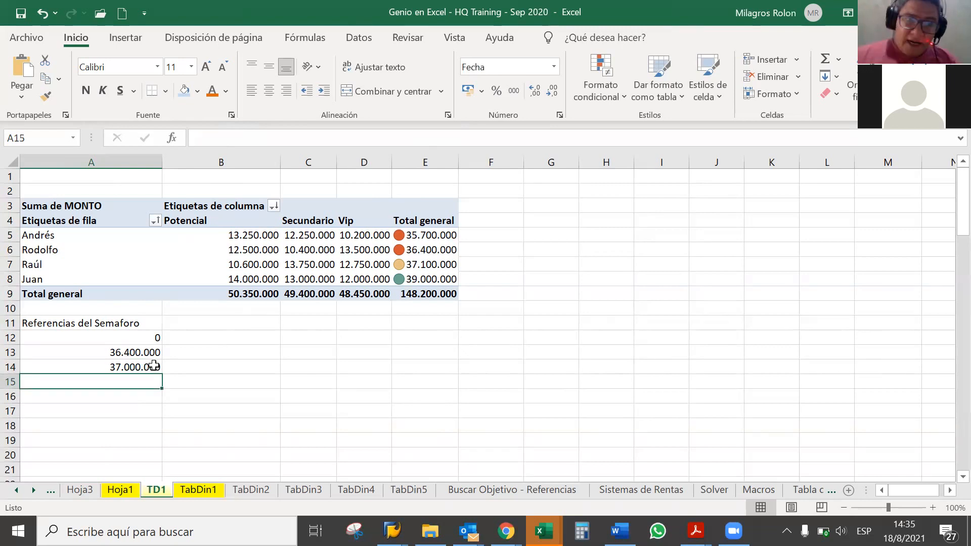
click(154, 339)
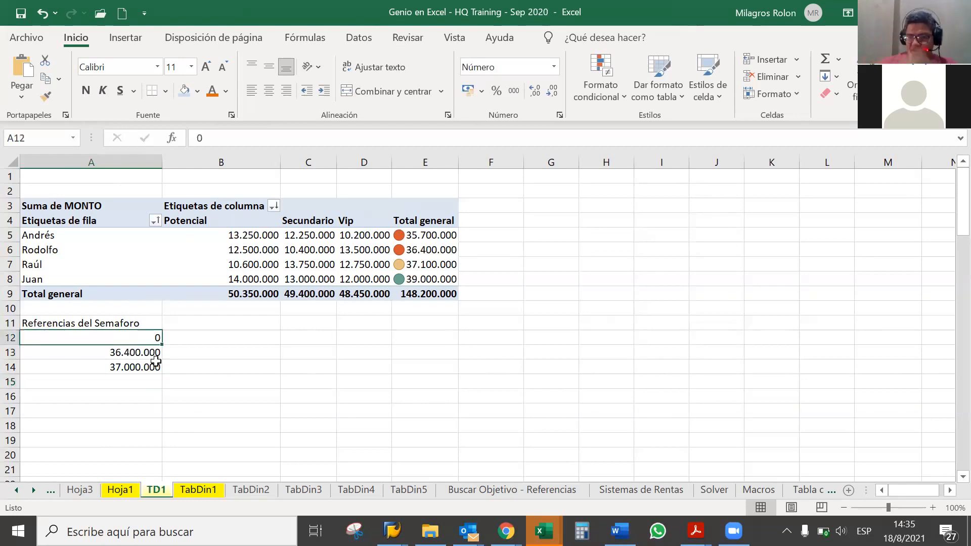
drag(155, 368, 155, 342)
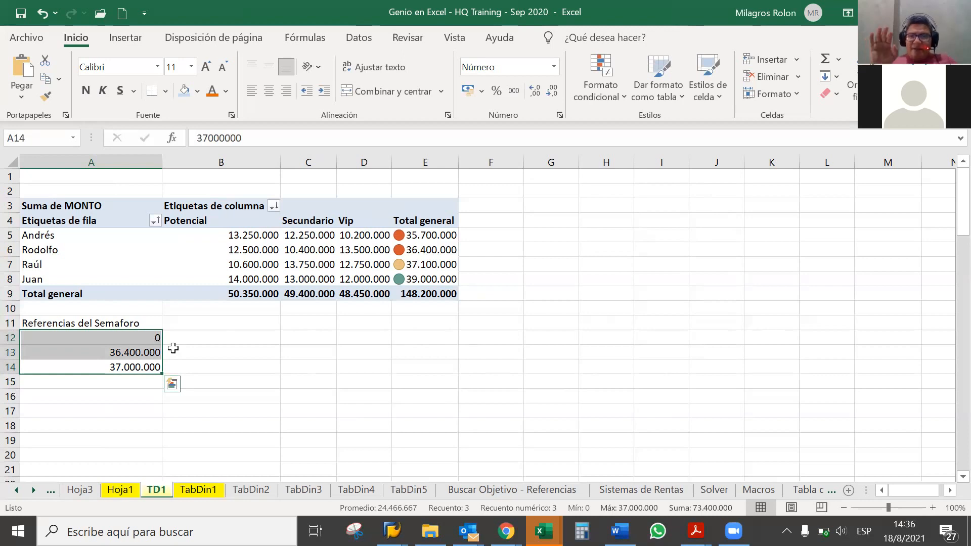
click(176, 348)
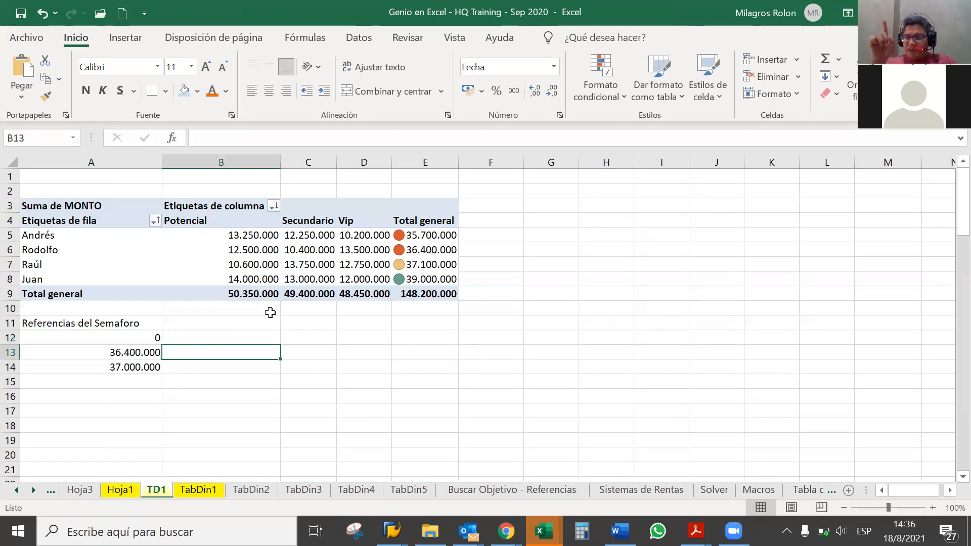
click(428, 233)
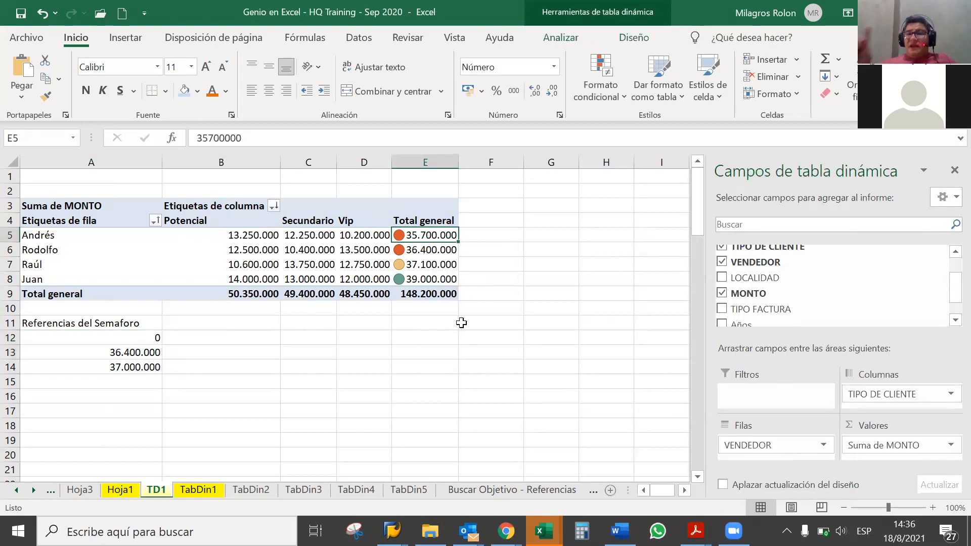
- Edit the icon set rule on E5:E8 so the green icon uses a Número threshold of >= $A$14
click(607, 97)
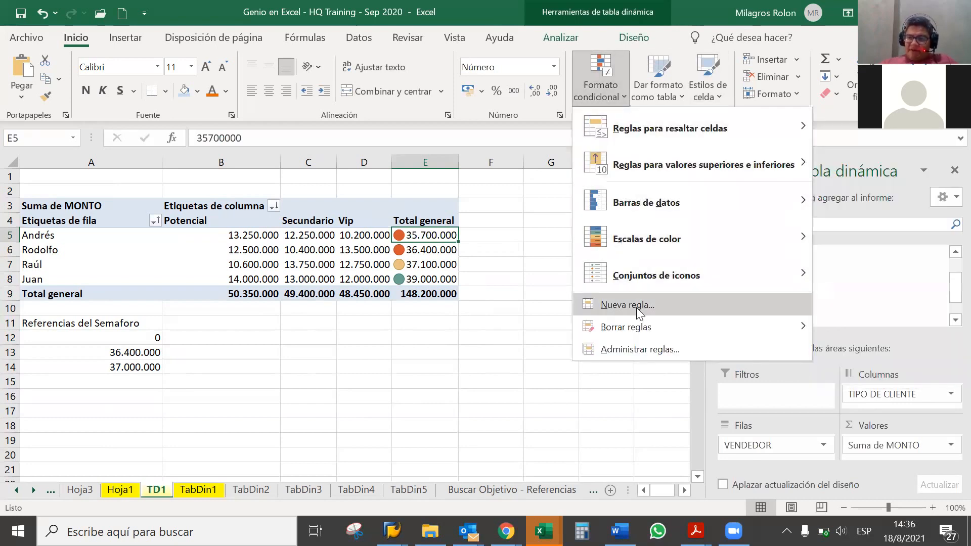
click(646, 353)
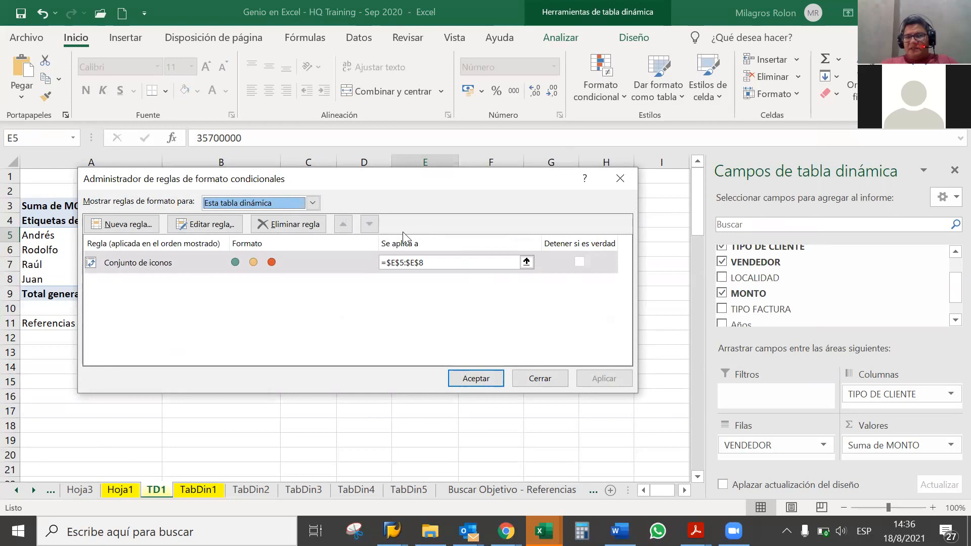
click(224, 225)
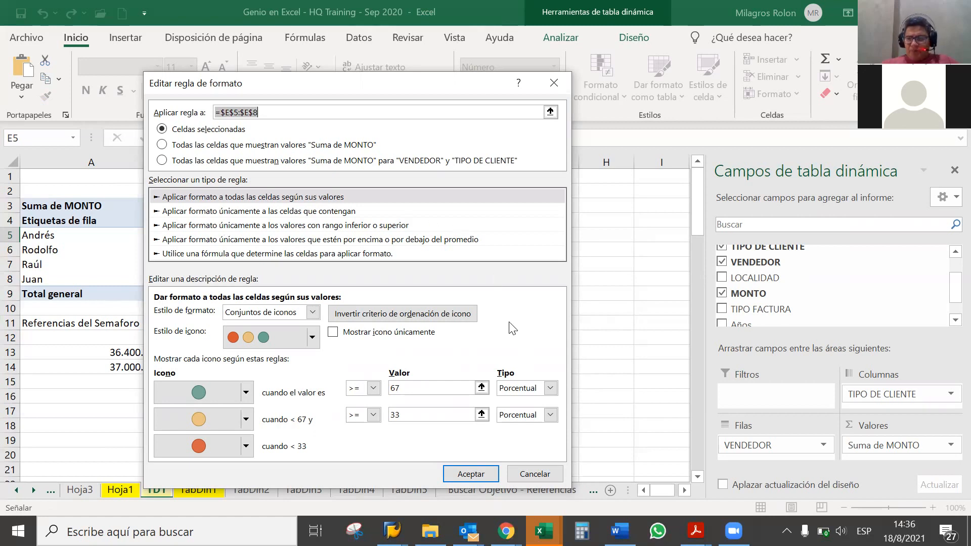
click(550, 388)
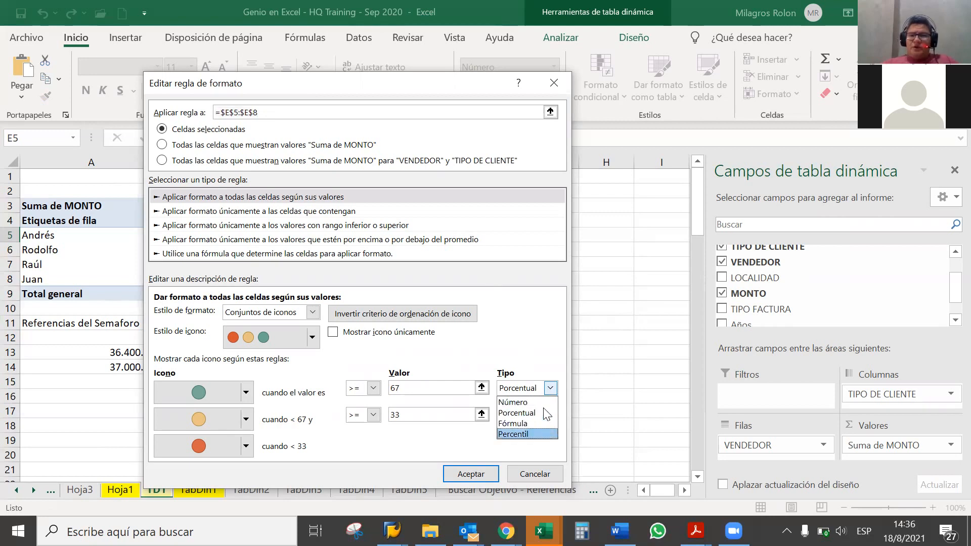
click(544, 404)
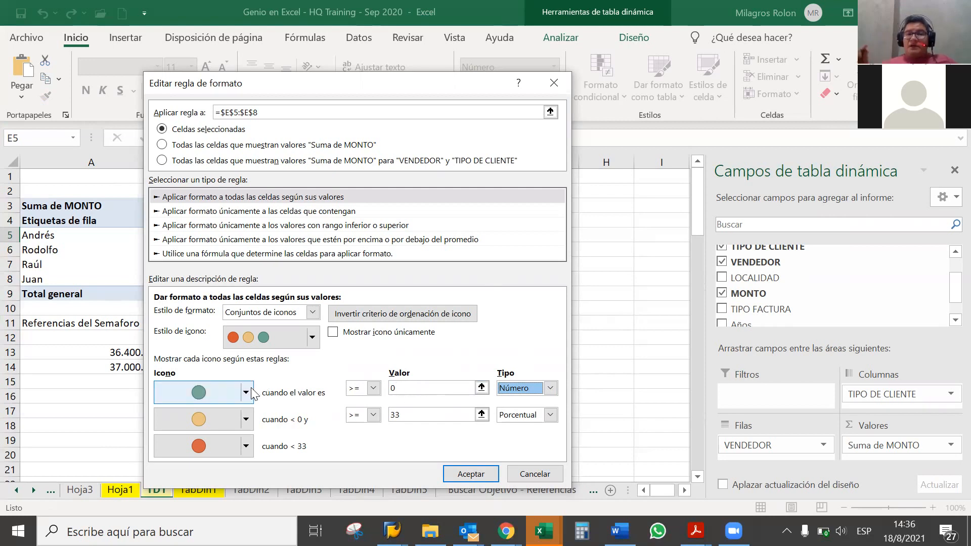
click(482, 388)
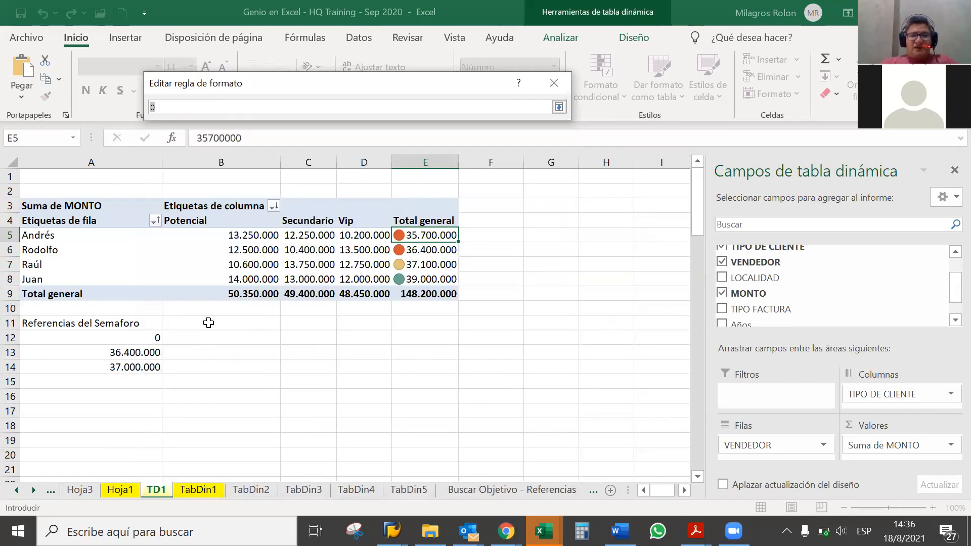
click(130, 366)
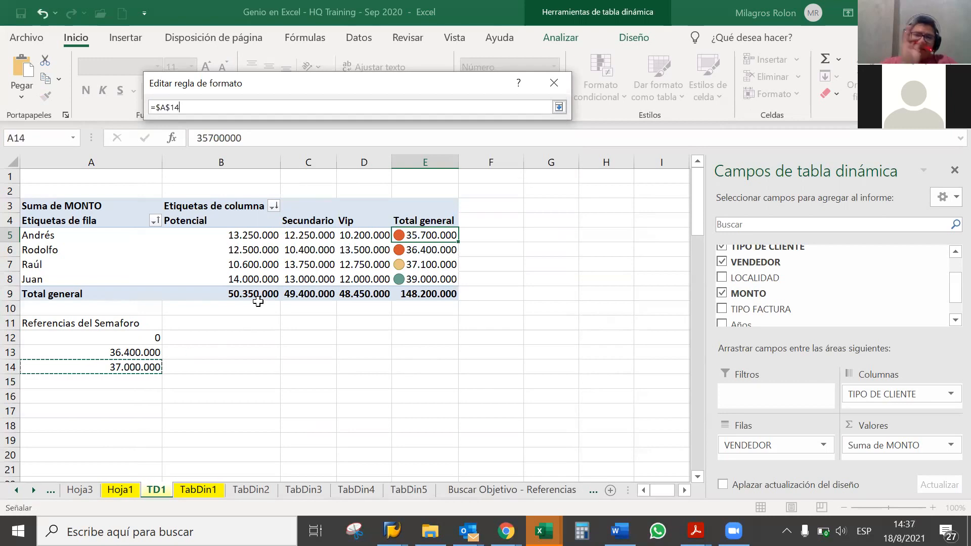
key(Return)
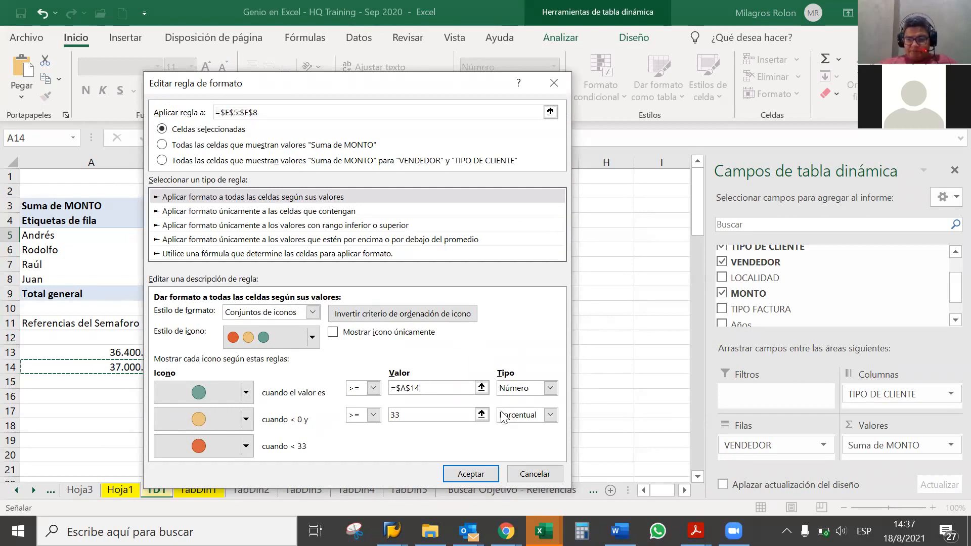
- Set the yellow icon's threshold to type Número with >= $A$13 and apply the edited rule to the pivot table
click(550, 415)
click(540, 428)
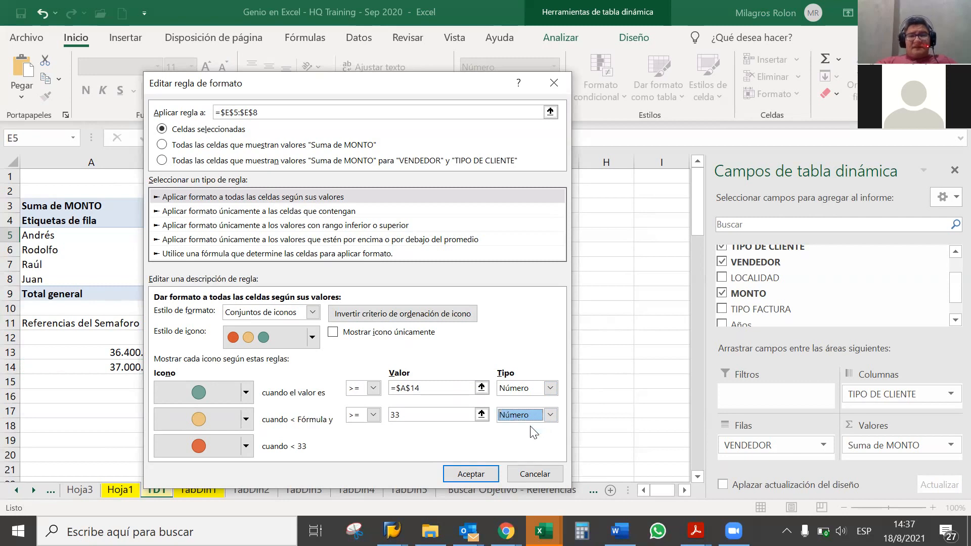
click(482, 415)
click(104, 352)
key(Return)
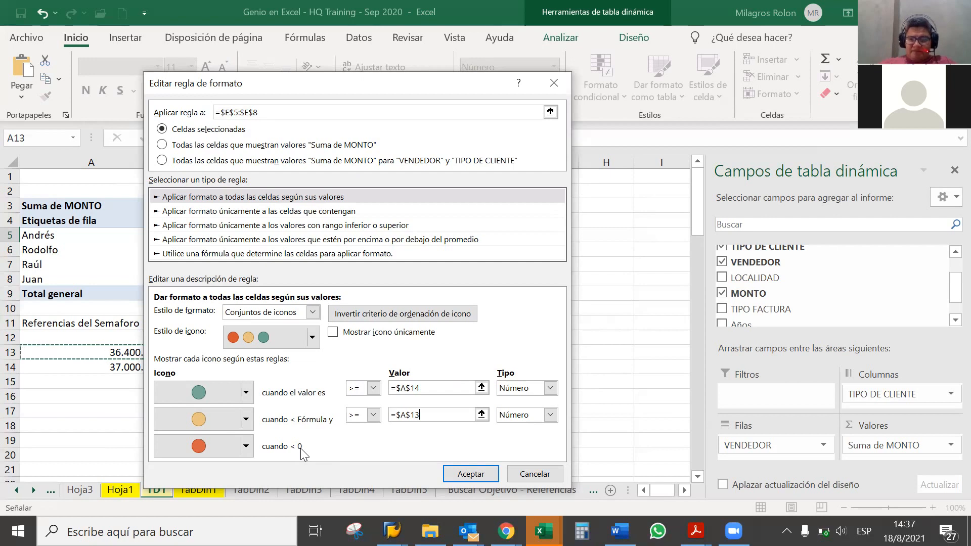
click(472, 473)
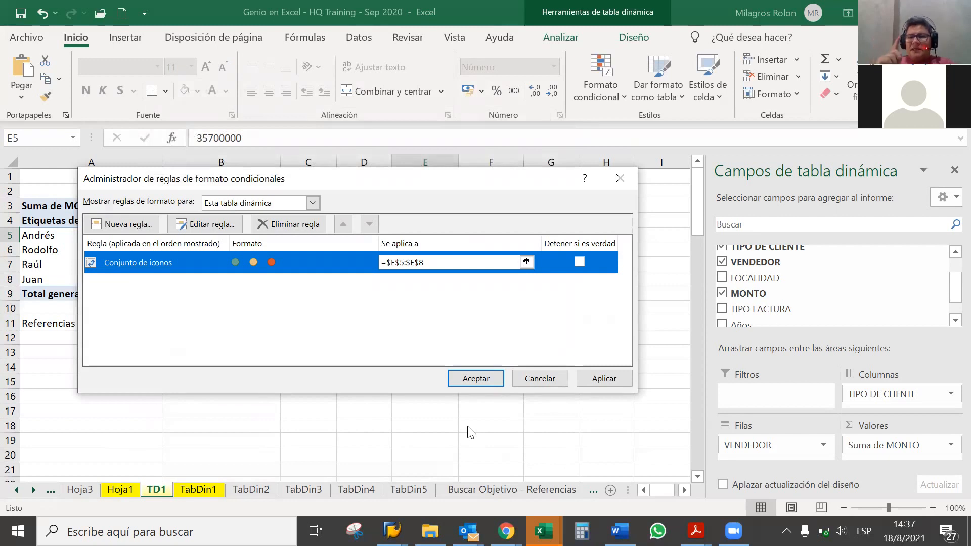
click(478, 379)
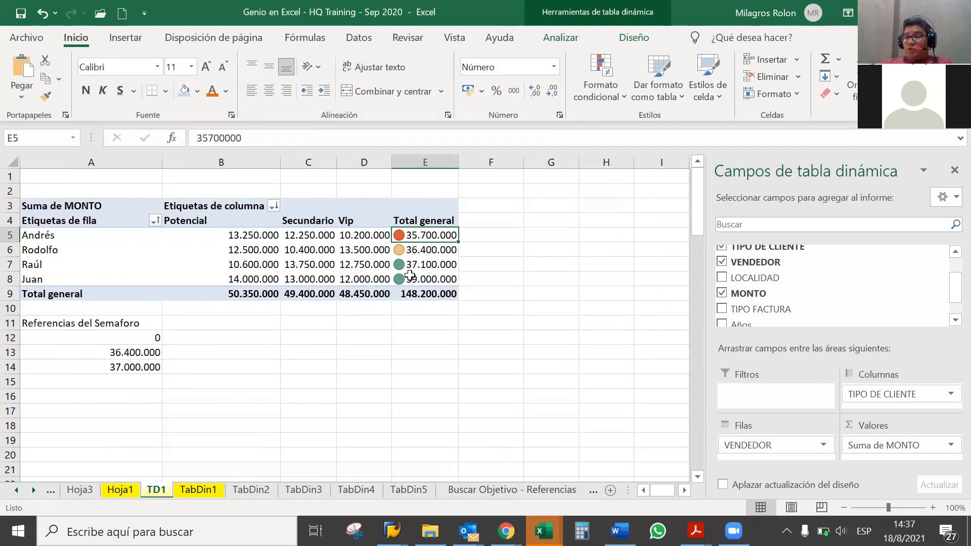
- Pick up the formatting of the first vendor's grand total in cell E5 with Format Painter
drag(411, 267, 411, 279)
click(413, 249)
click(419, 236)
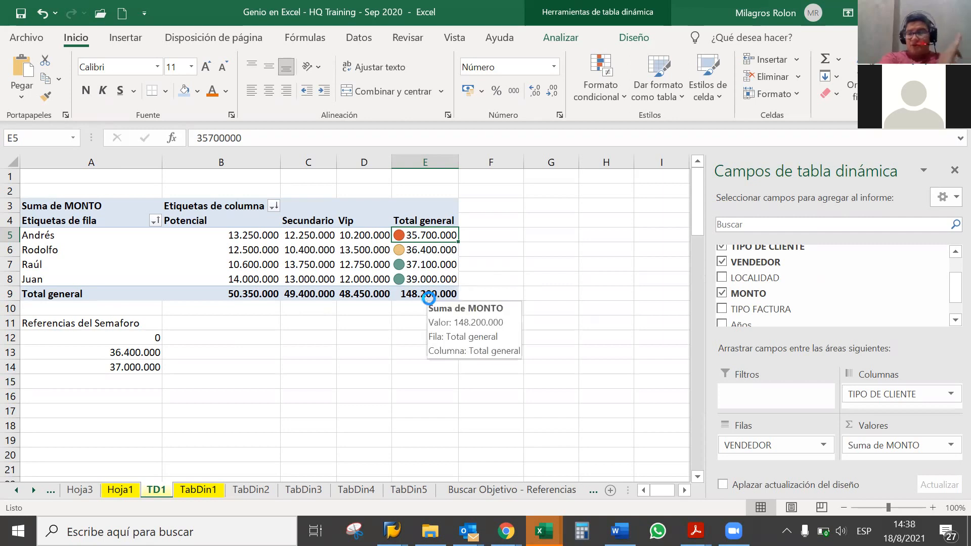
key(ctrl+c)
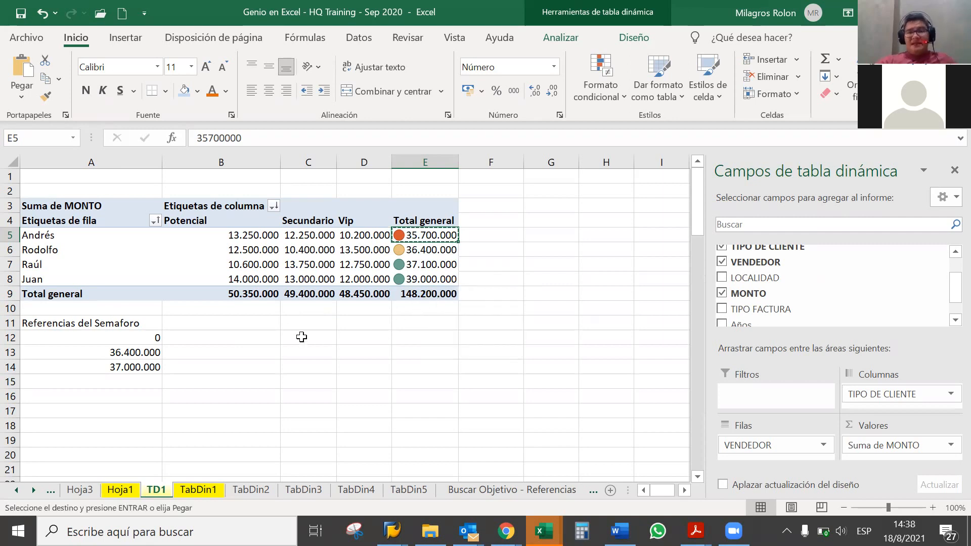
click(47, 99)
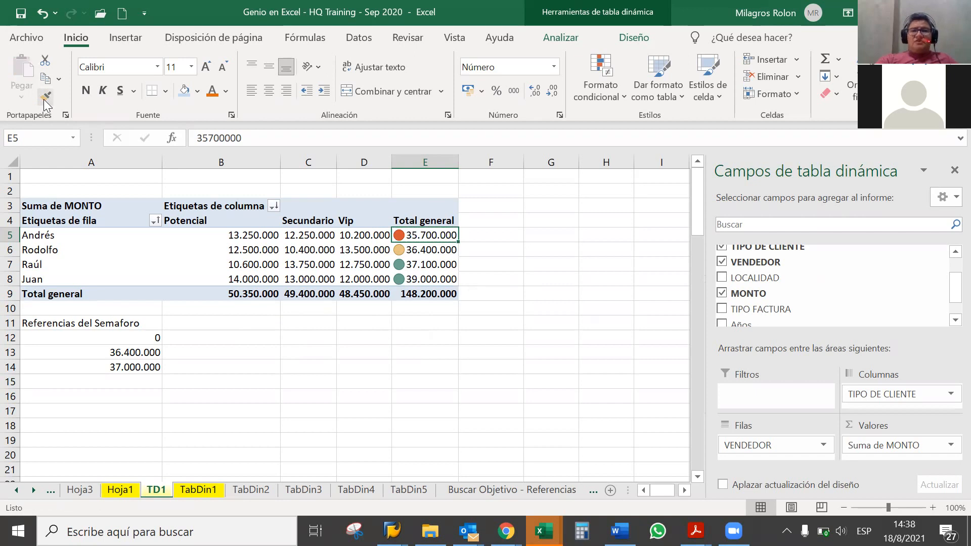
- Copy the traffic-light formatting from the first grand total in E5 onto the reference values in A12:A14
click(47, 98)
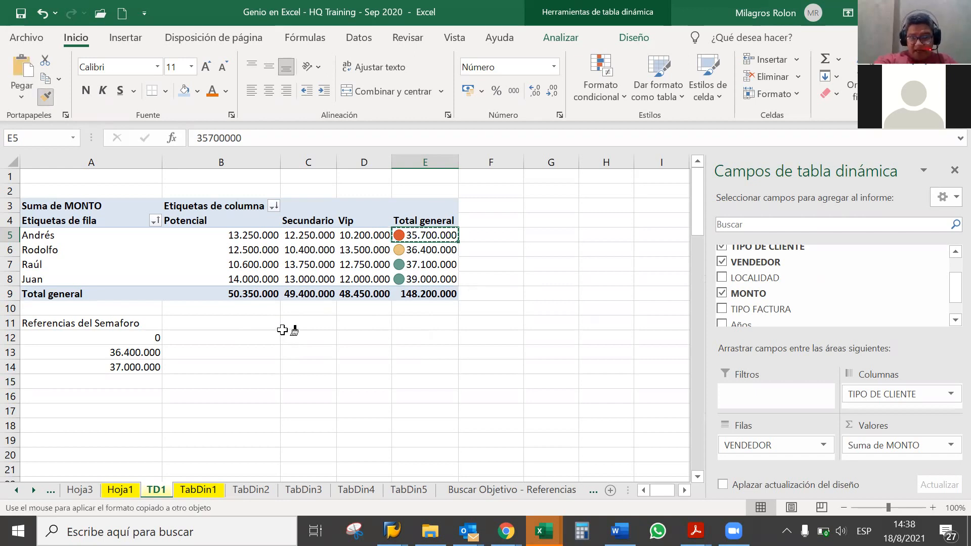
drag(142, 339, 139, 368)
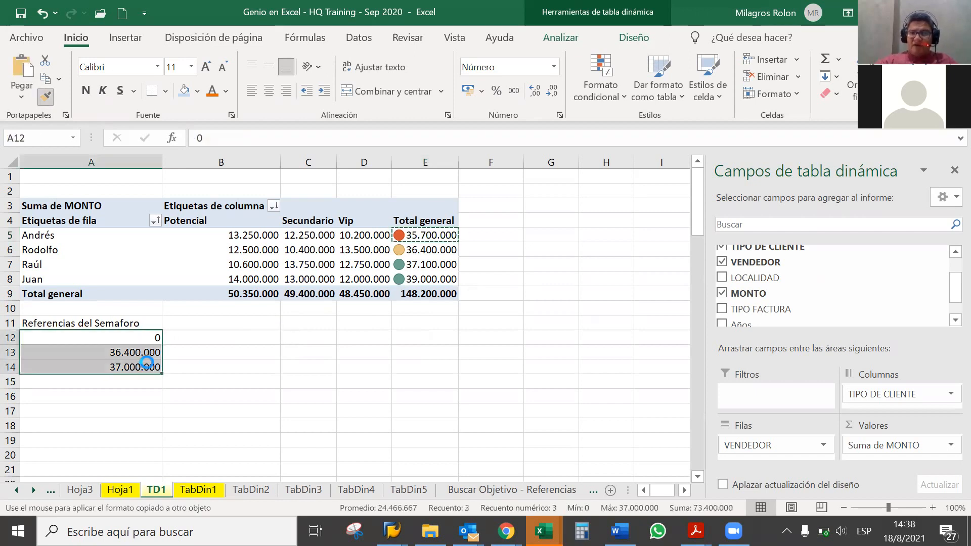
click(190, 332)
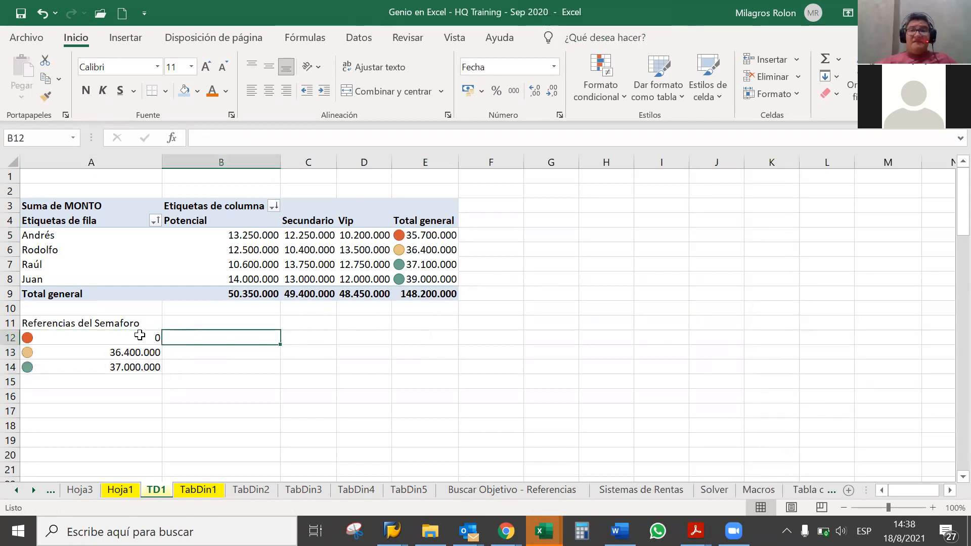
click(140, 335)
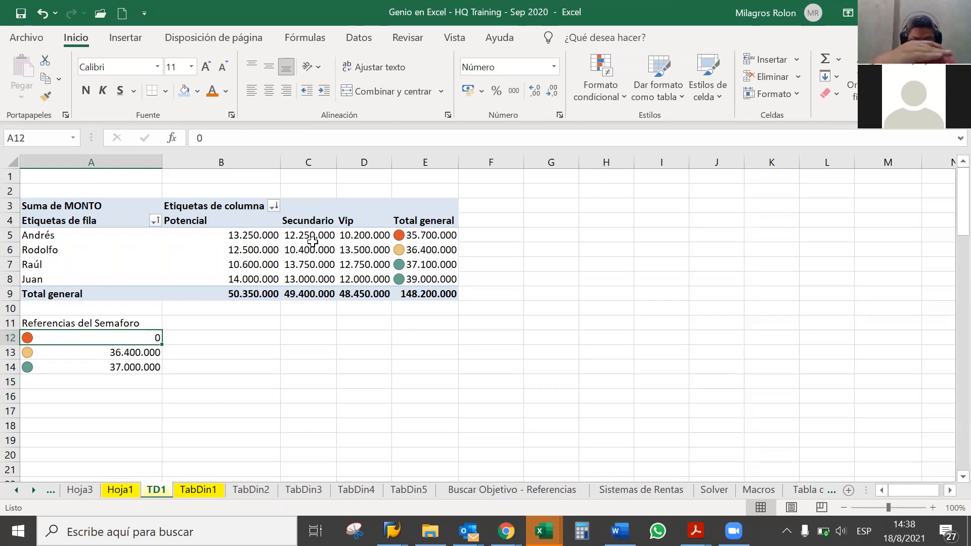
mouse_move(312, 236)
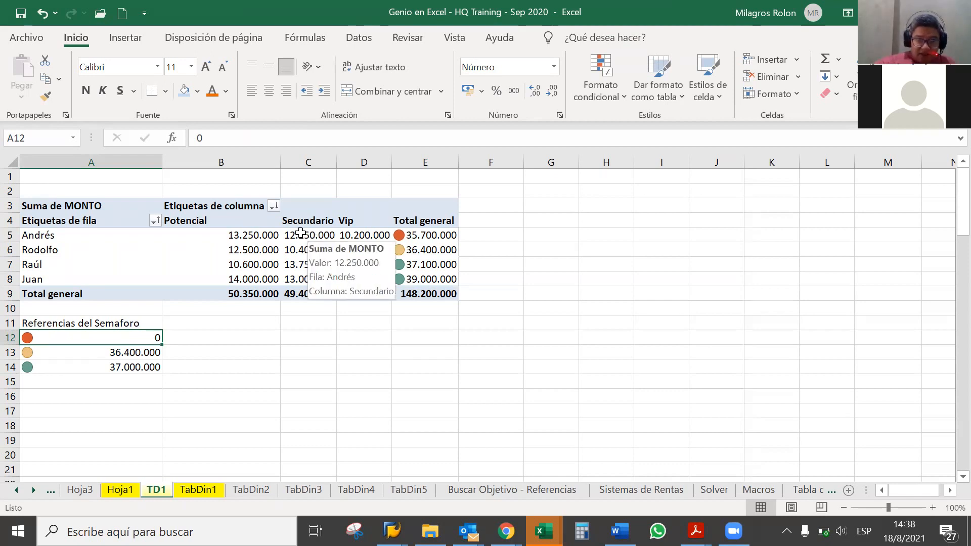
- Copy the "Referencias del Semaforo" block from A11:A14 and paste it starting at C11
drag(80, 320, 78, 360)
key(ctrl+c)
click(289, 326)
key(ctrl+v)
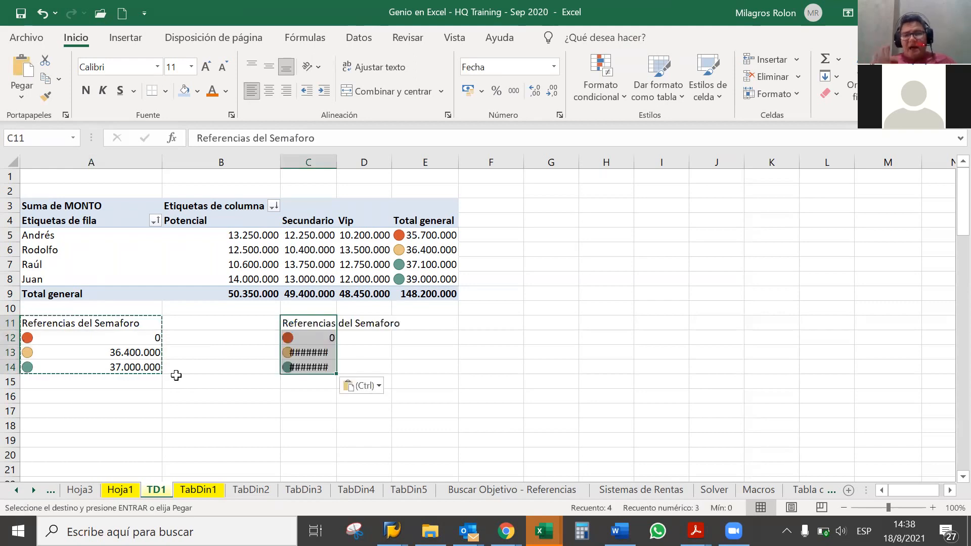
key(ctrl+z)
key(ctrl+v)
click(450, 322)
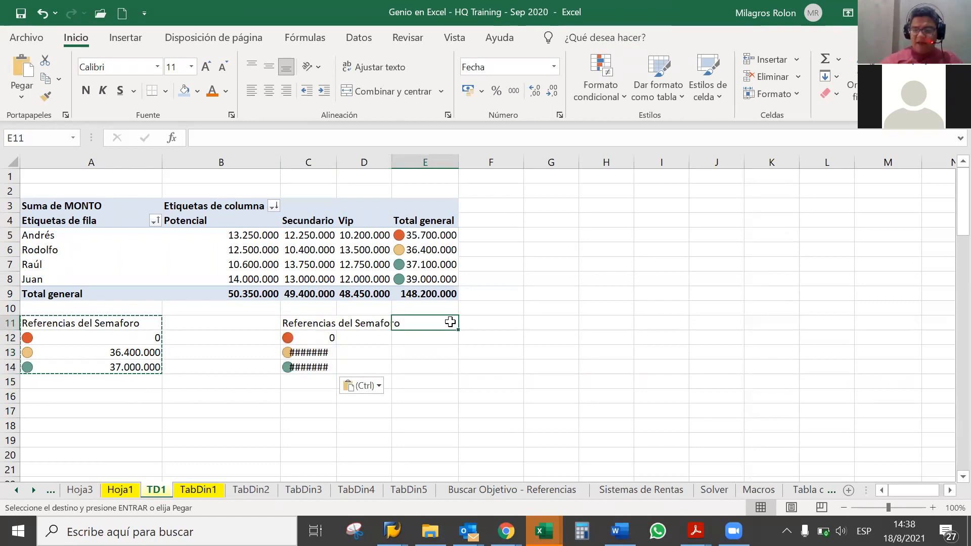
key(ctrl)
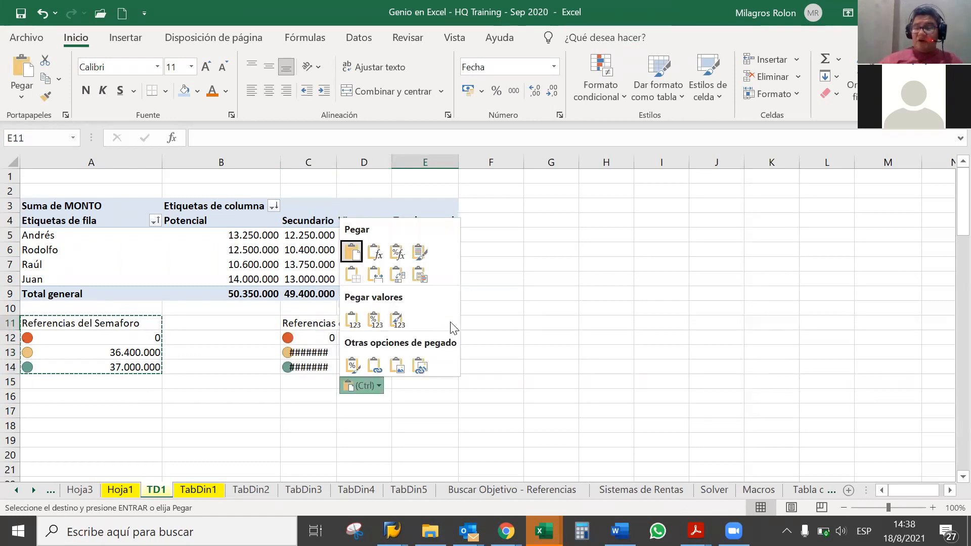
key(ctrl)
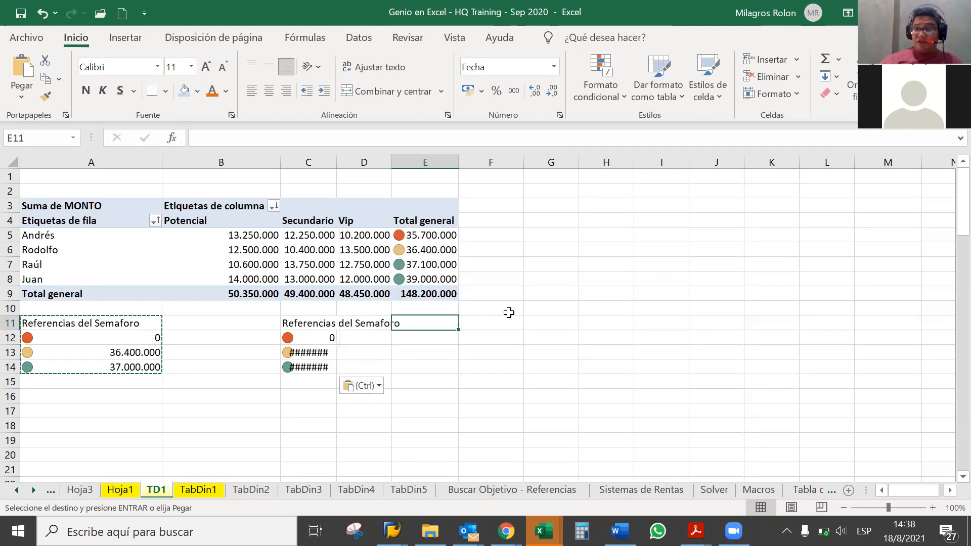
- Change the copied block's heading in C11 to "Referencias de las flechas"
click(324, 326)
drag(291, 141, 264, 140)
key(BackSpace)
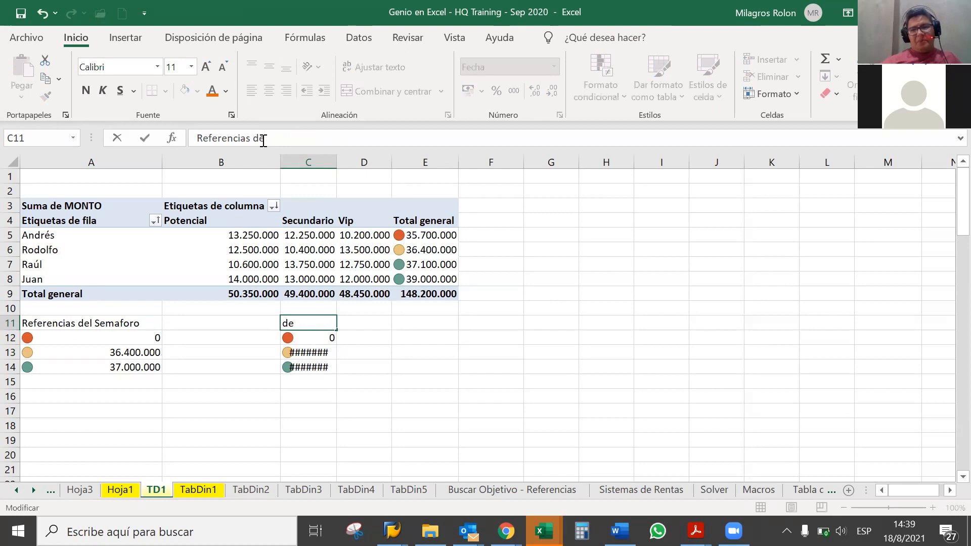
text(las)
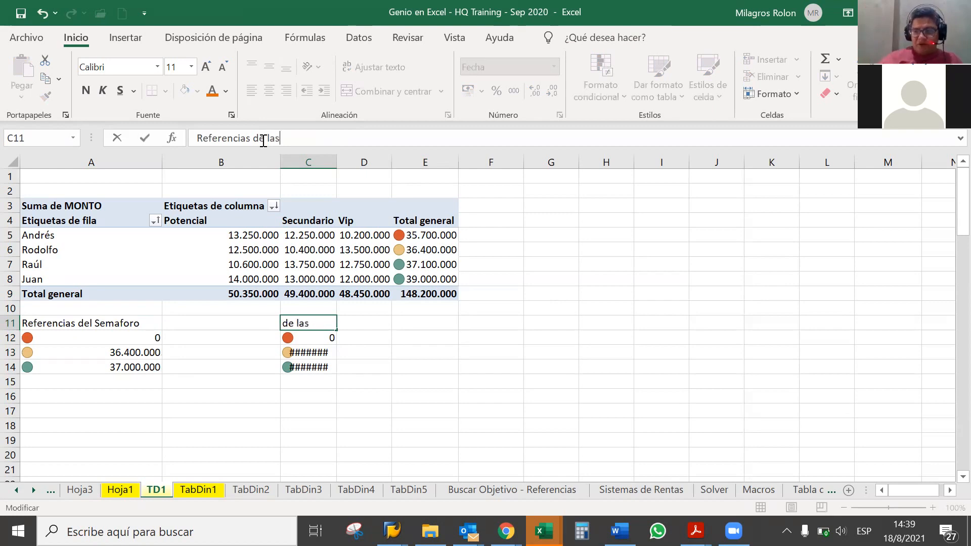
text( flechas)
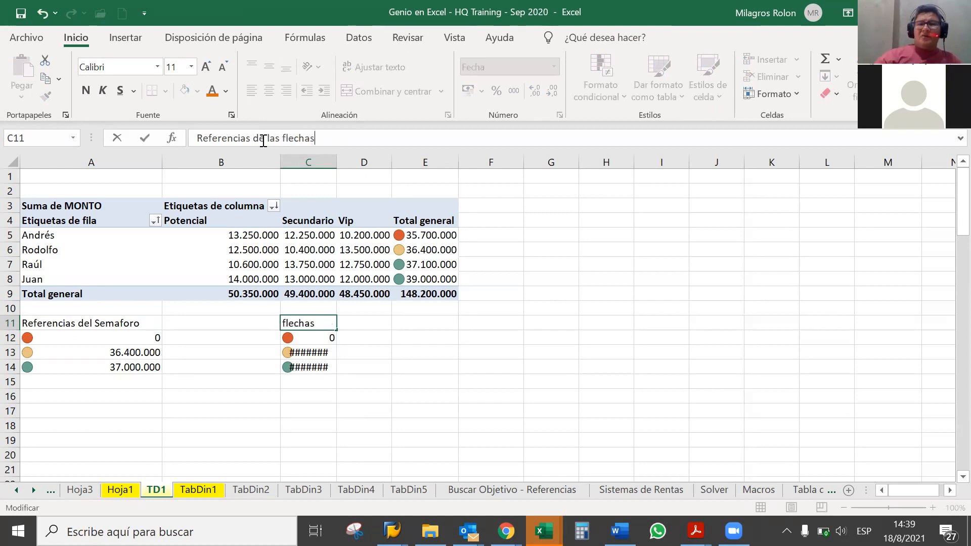
key(Return)
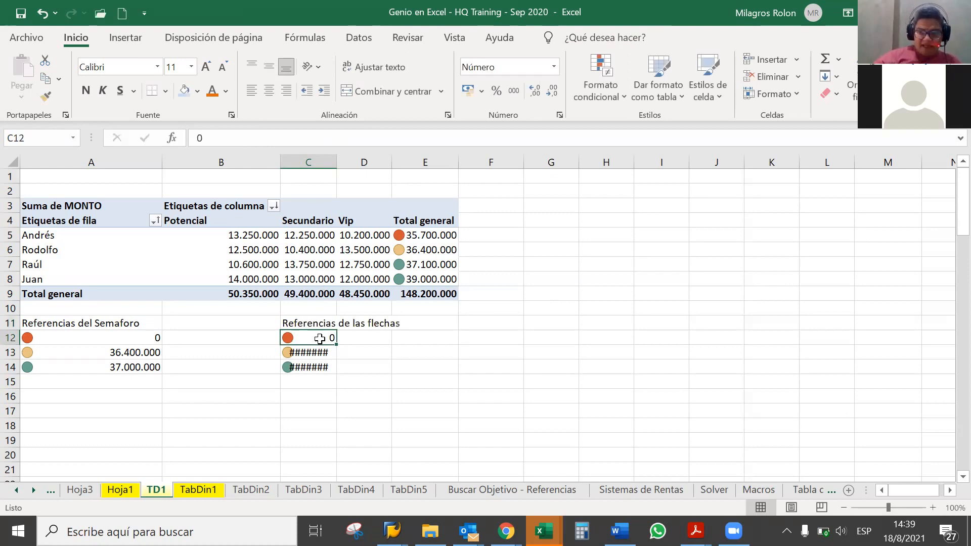
- Apply the three coloured arrows icon set to C12:C14 as conditional formatting
click(332, 369)
drag(323, 338, 323, 368)
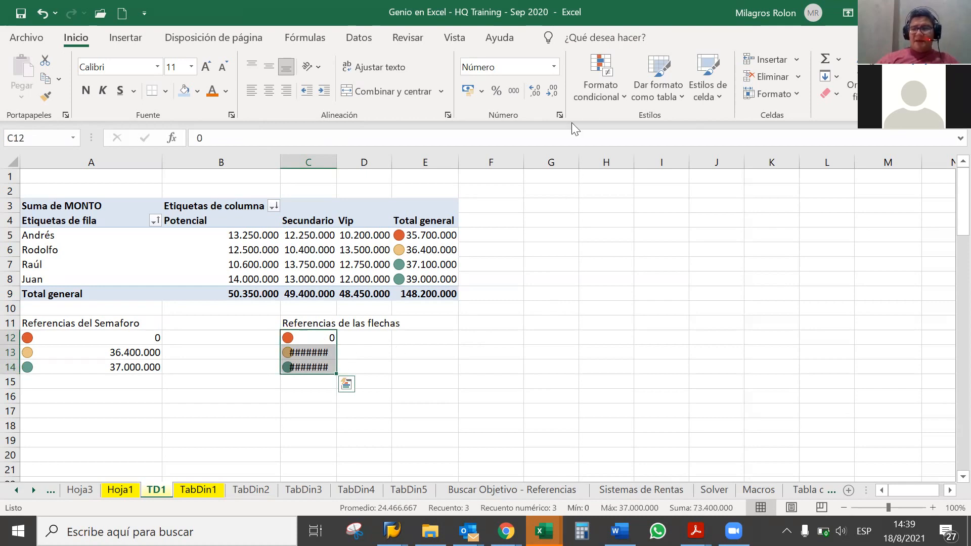
click(613, 96)
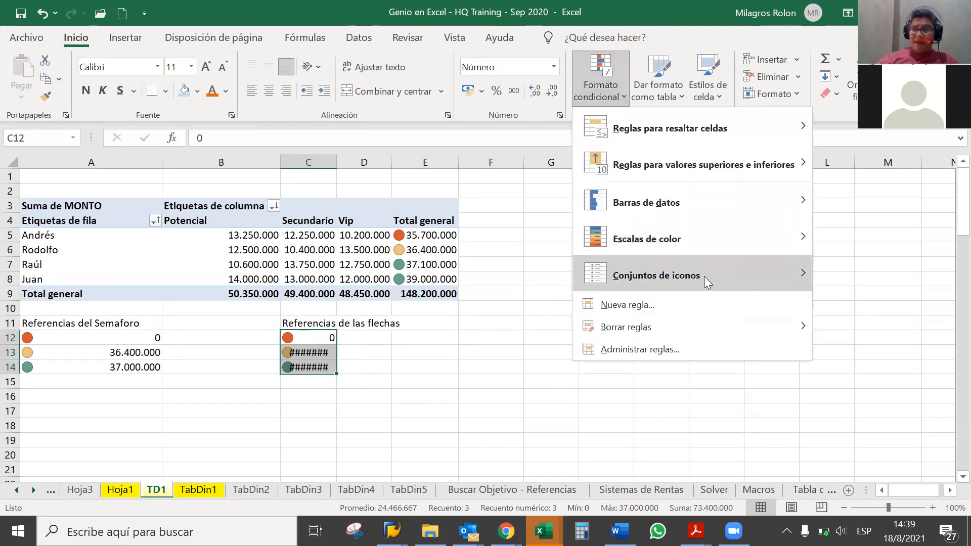
mouse_move(704, 277)
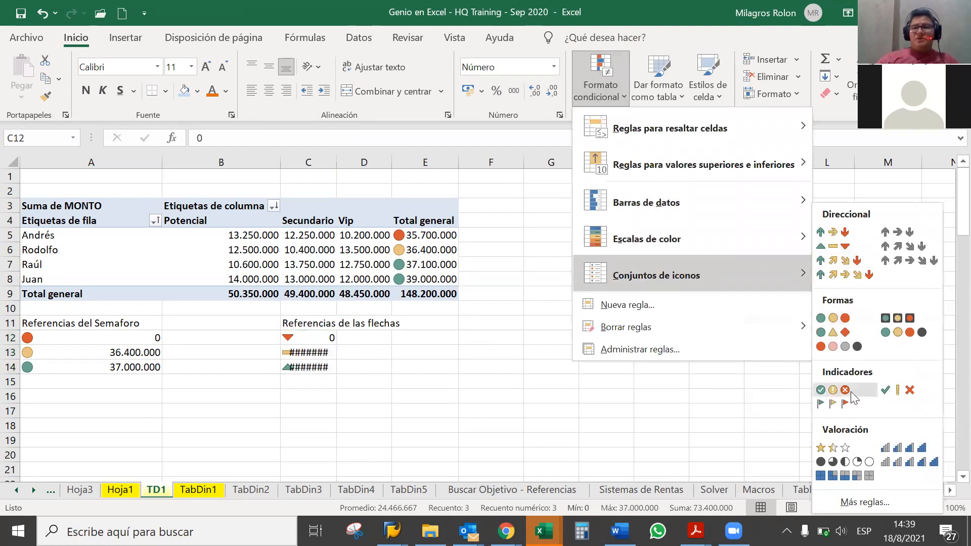
click(833, 231)
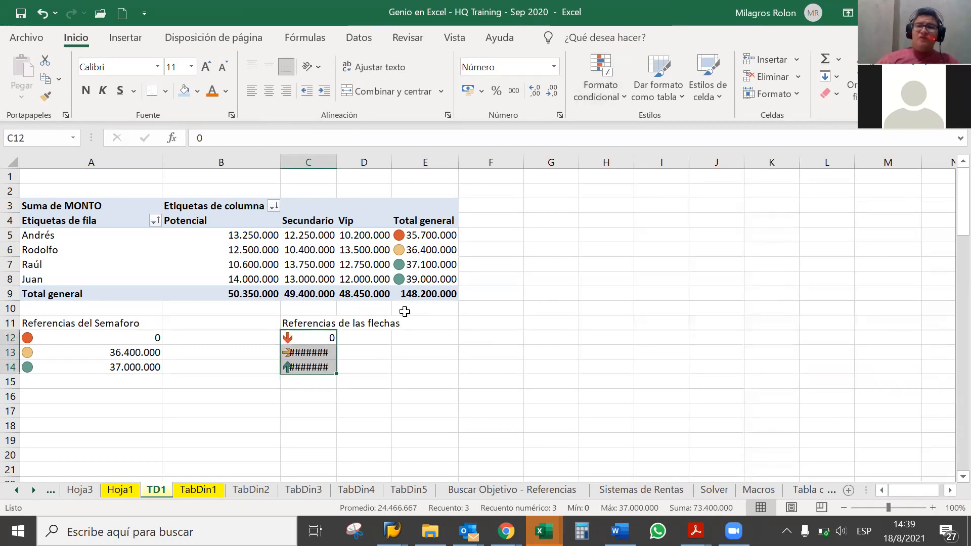
click(365, 352)
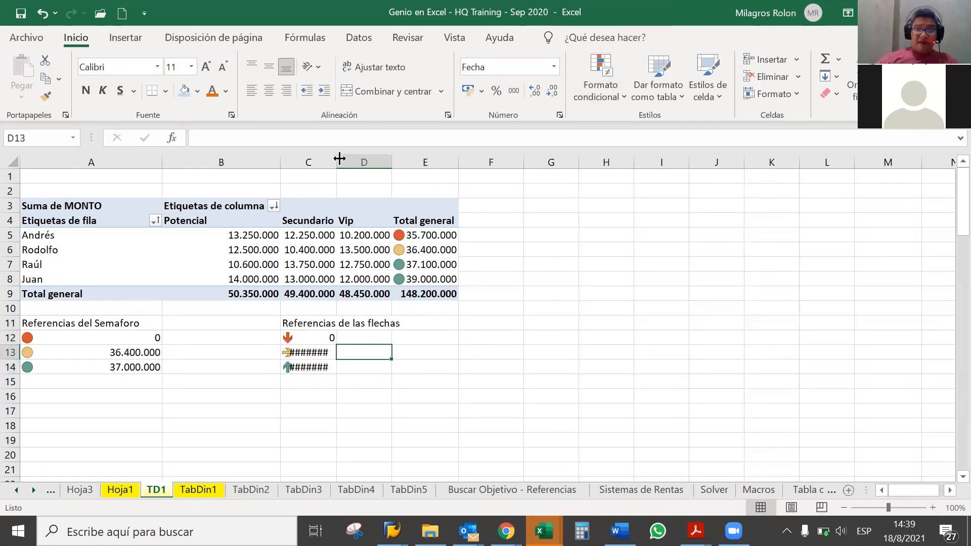
- Widen column C so the arrow reference values and their heading fit
drag(317, 340, 318, 362)
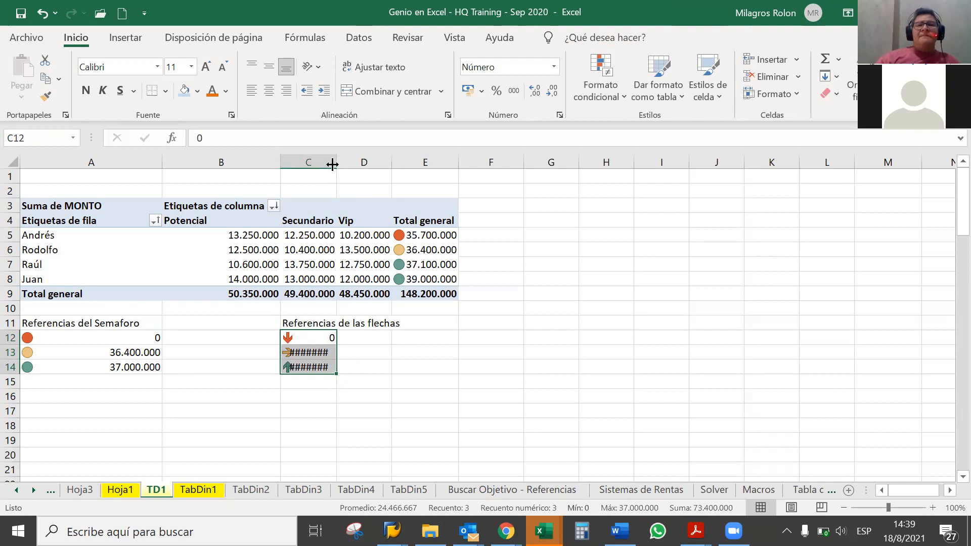
drag(336, 160, 404, 160)
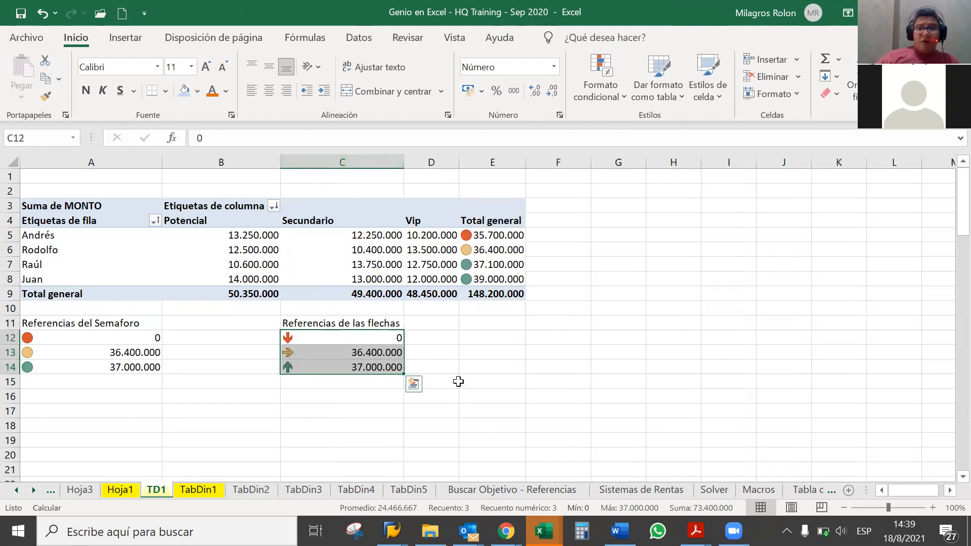
click(448, 365)
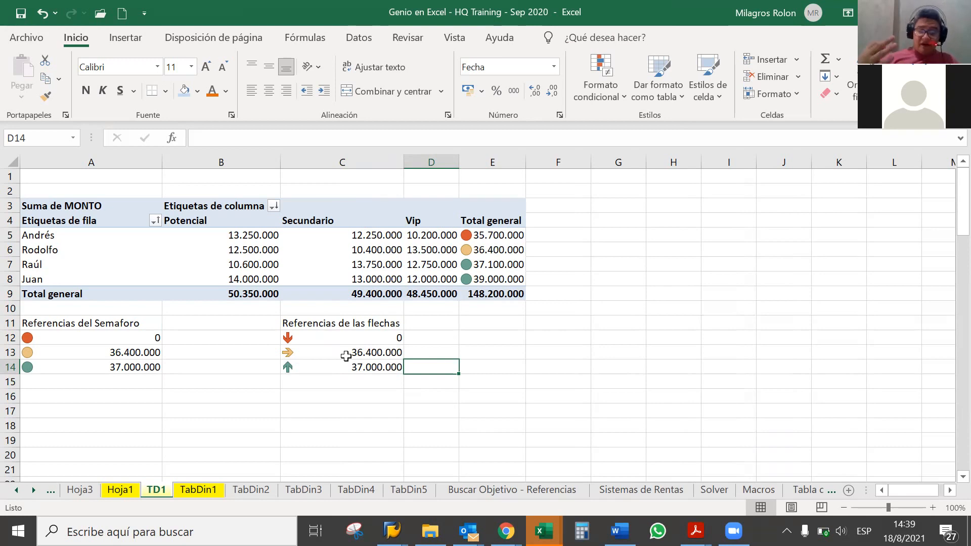
click(344, 337)
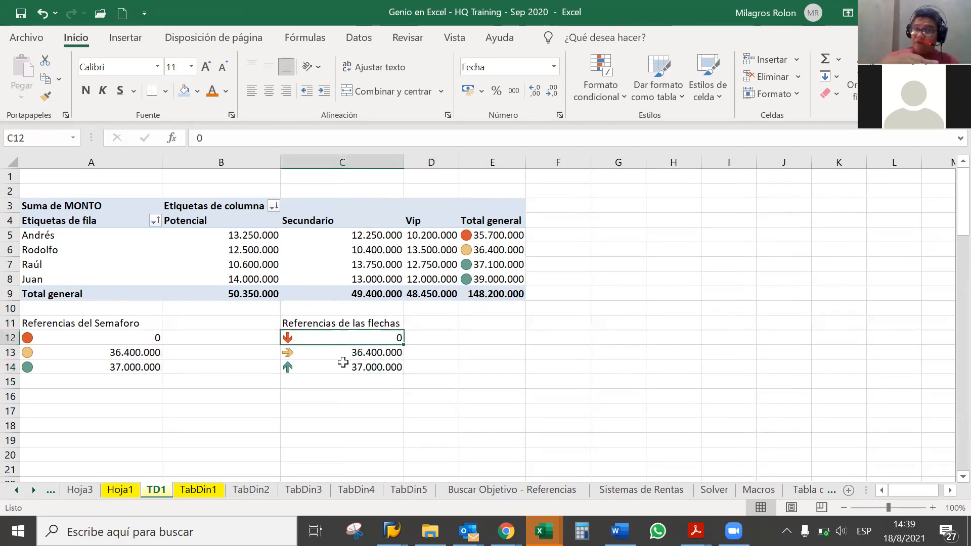
shift+click(343, 362)
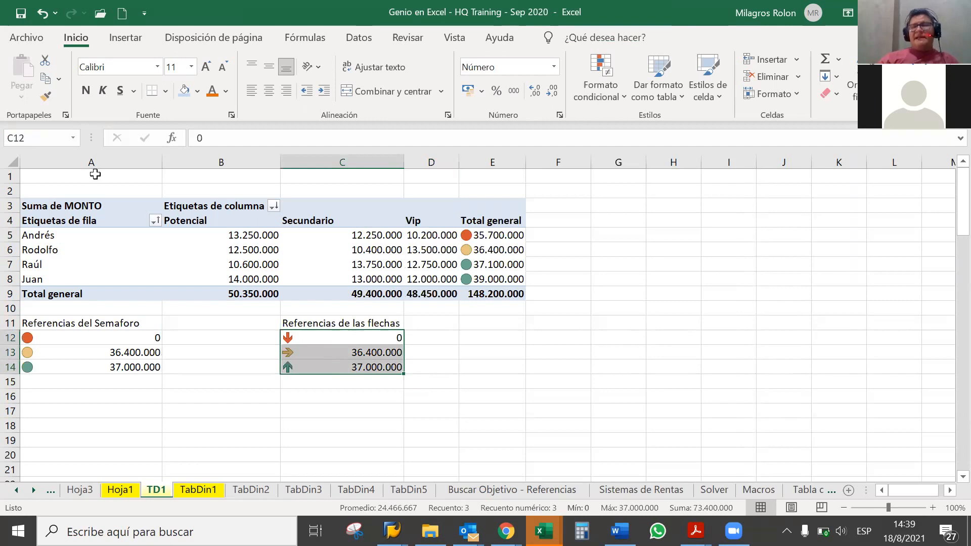
key(ctrl+v)
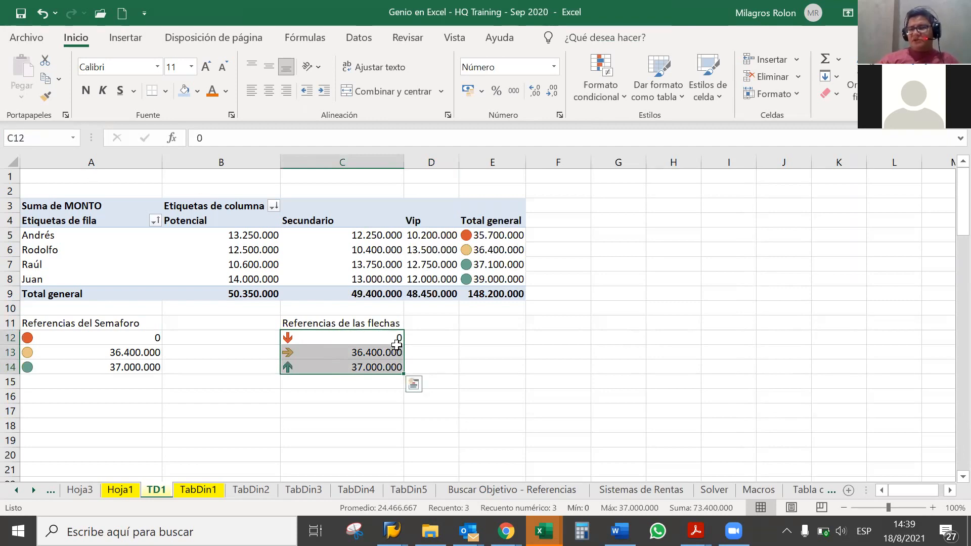
- Set the highest arrow reference value in C14 to 50000000
click(387, 339)
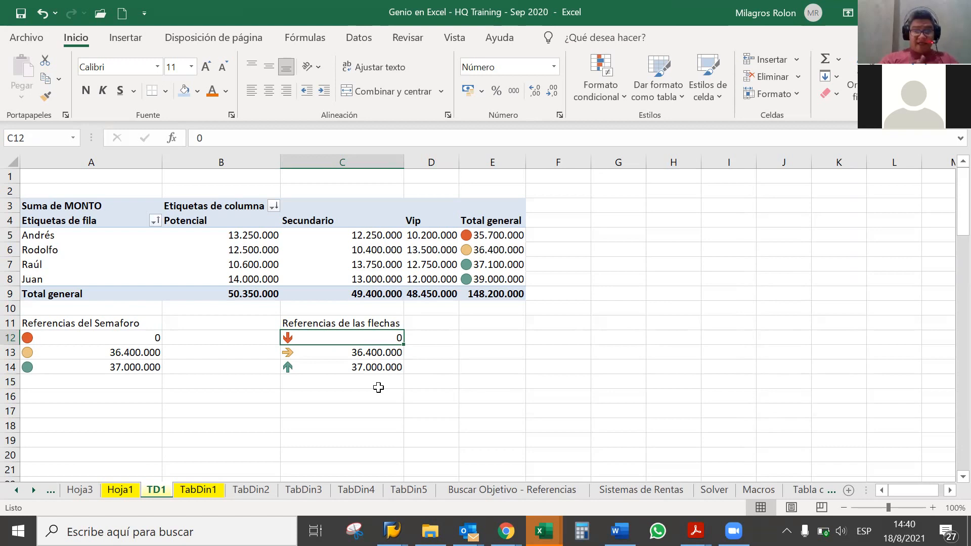
key(Down)
key(Down)
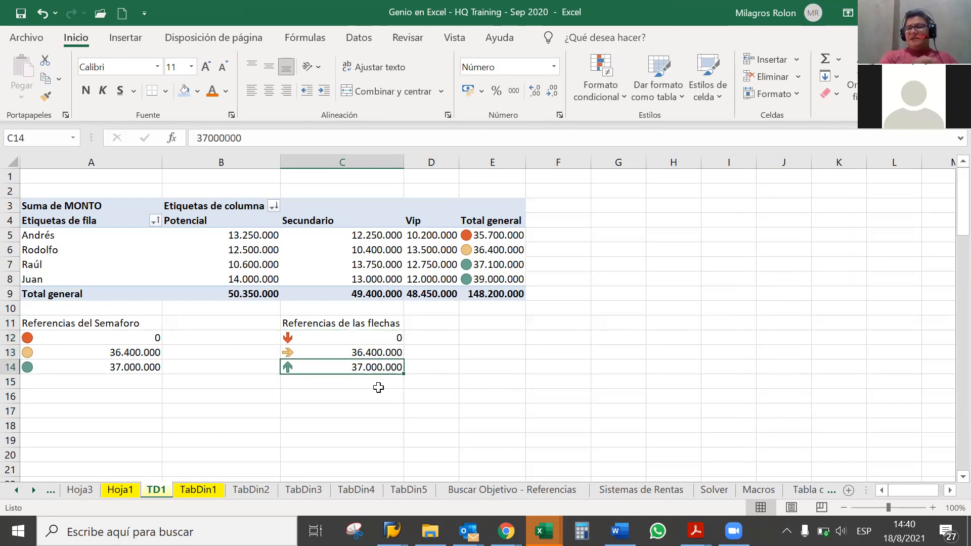
text(5032)
key(BackSpace)
text(50)
key(BackSpace)
key(BackSpace)
key(BackSpace)
text(000000)
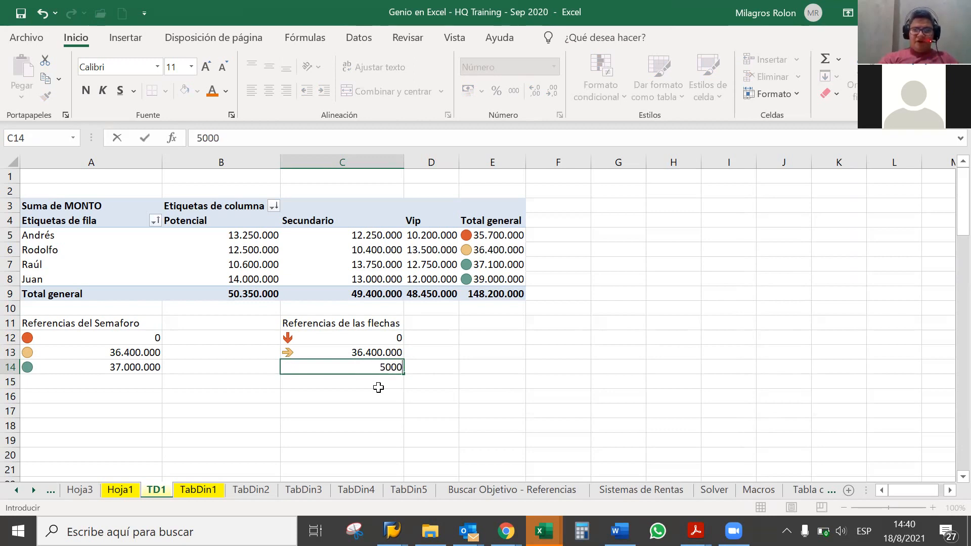
key(Return)
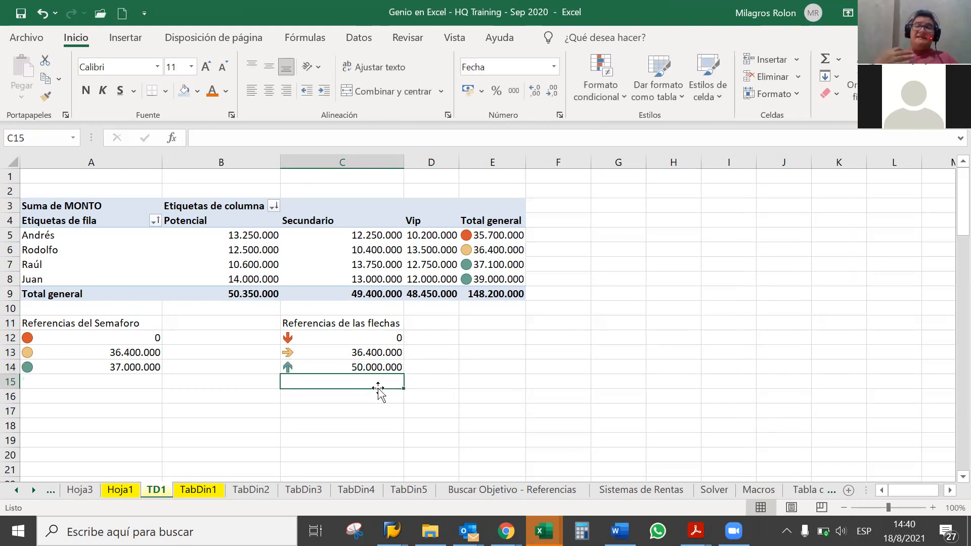
- Set the middle arrow reference value in C13 to 45000000
key(Up)
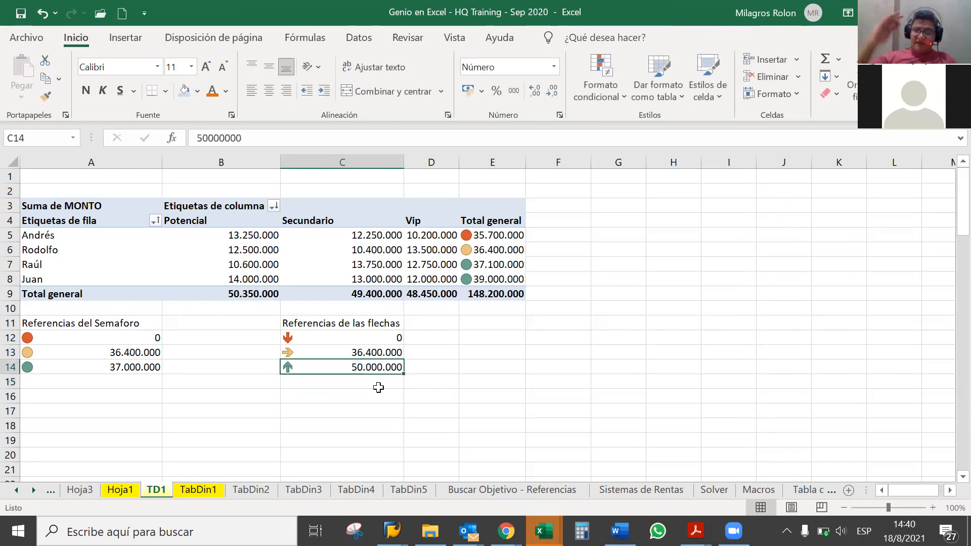
key(Up)
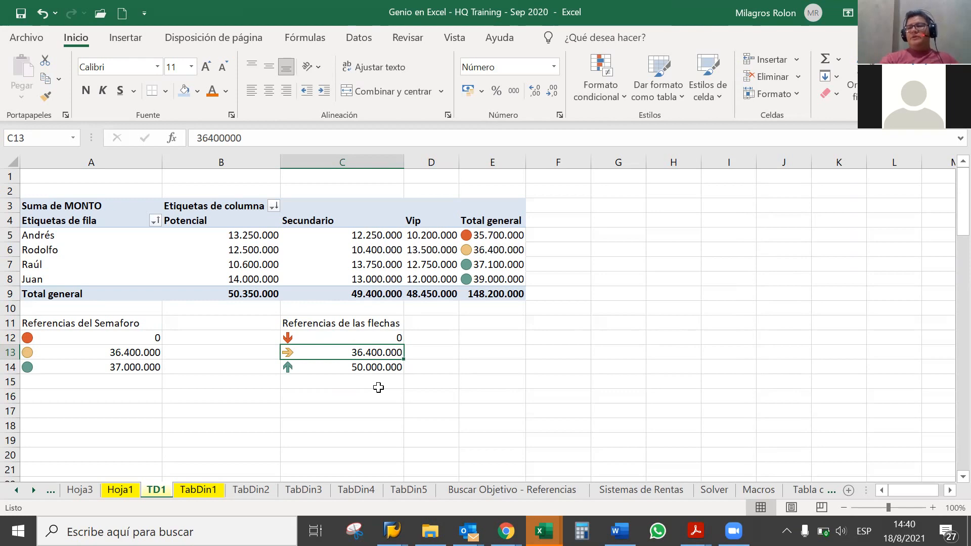
text(4500000)
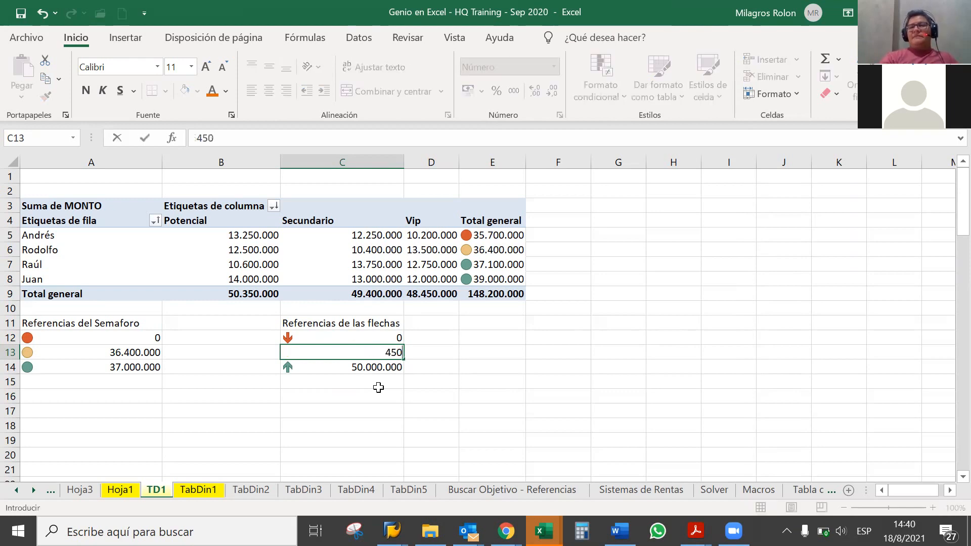
key(Return)
key(Up)
key(Up)
- Set the middle arrow reference value in C13 to 48500000
key(Down)
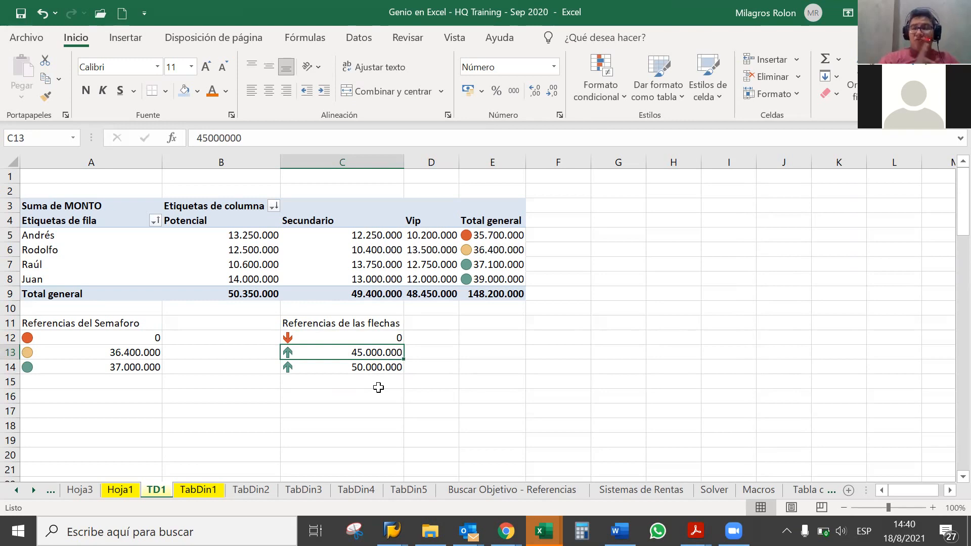
text(490)
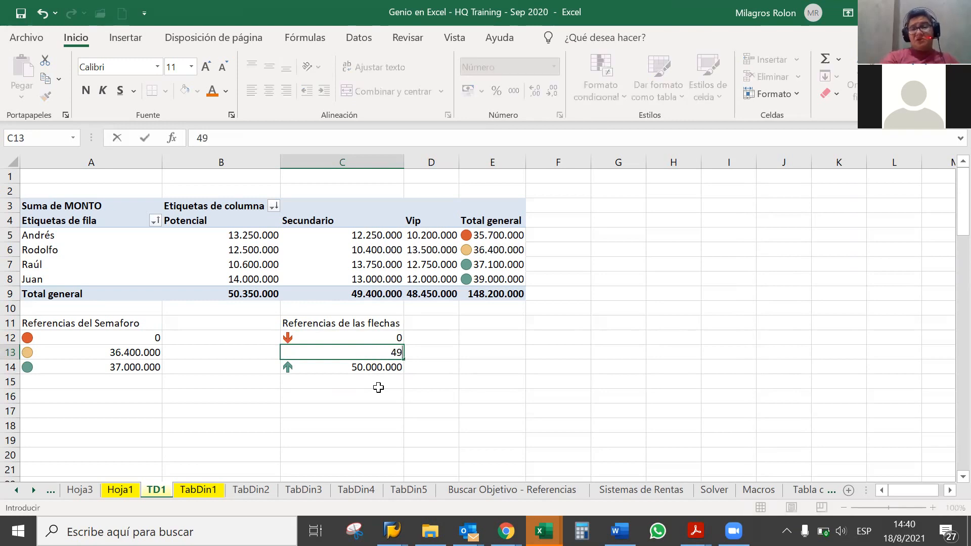
key(BackSpace)
key(BackSpace)
text(8500000)
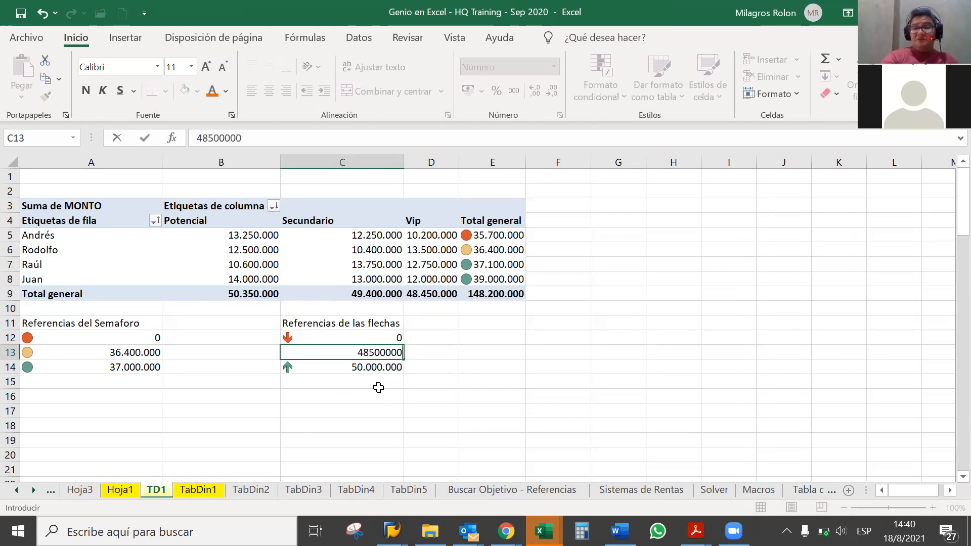
key(Return)
key(Up)
key(Up)
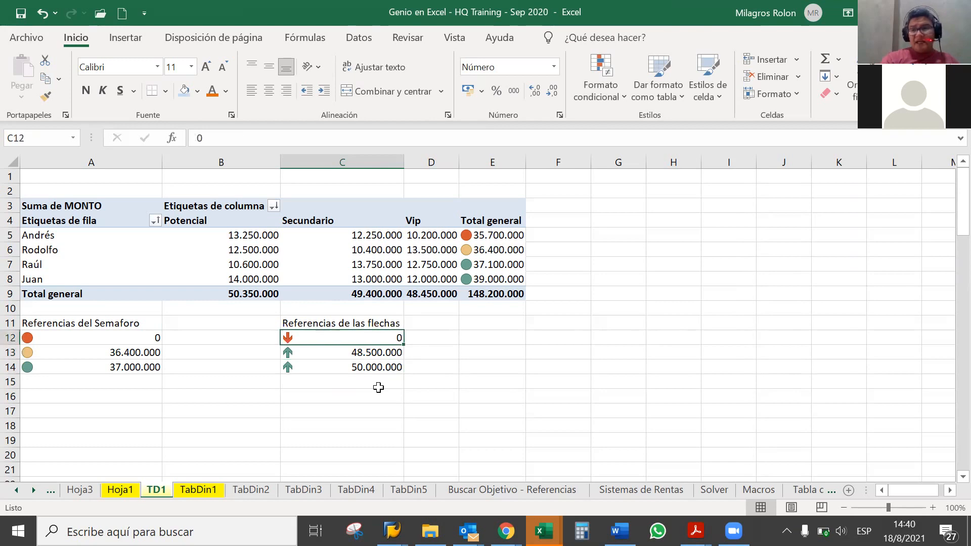
- Edit the arrow icon-set rule on C12:C14 so the green up arrow's threshold refers to =$C$14
key(Down)
key(Up)
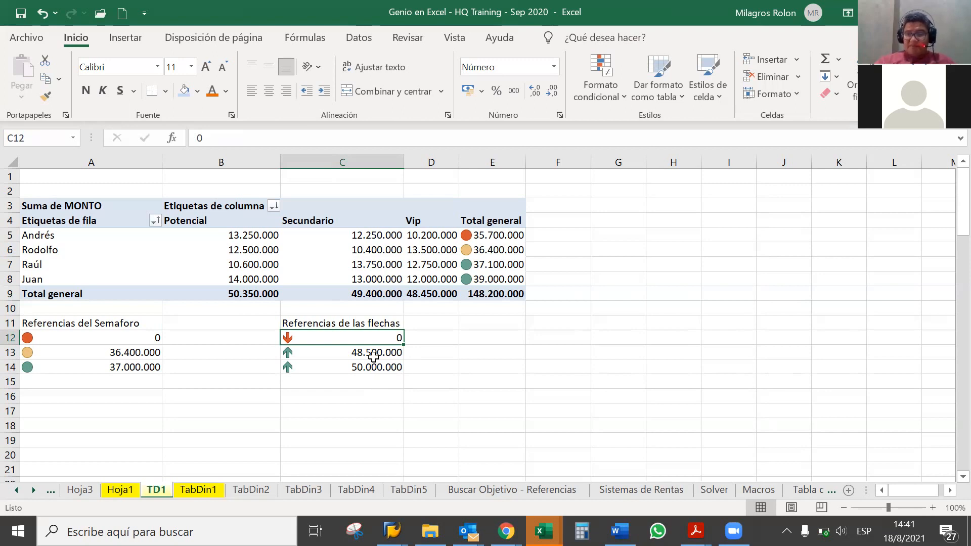
click(357, 350)
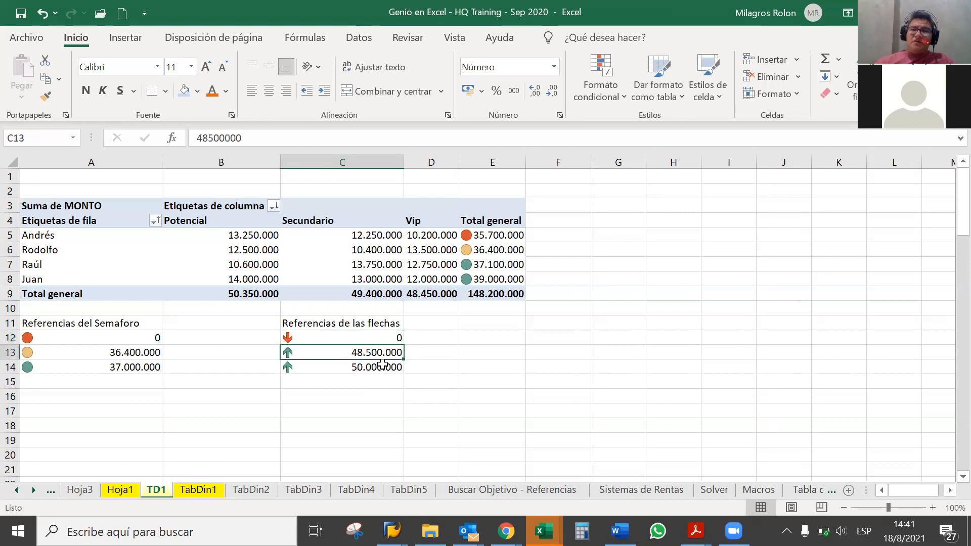
click(611, 99)
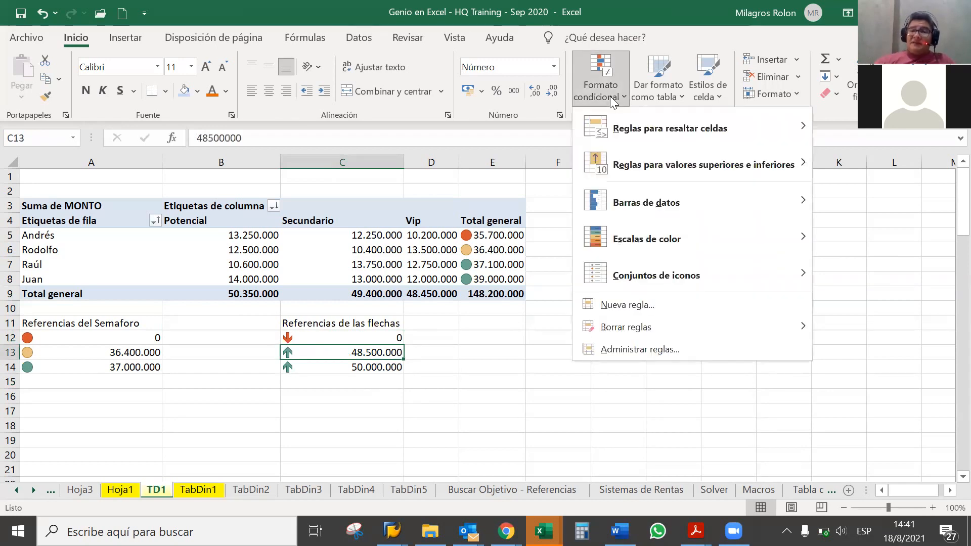
click(617, 354)
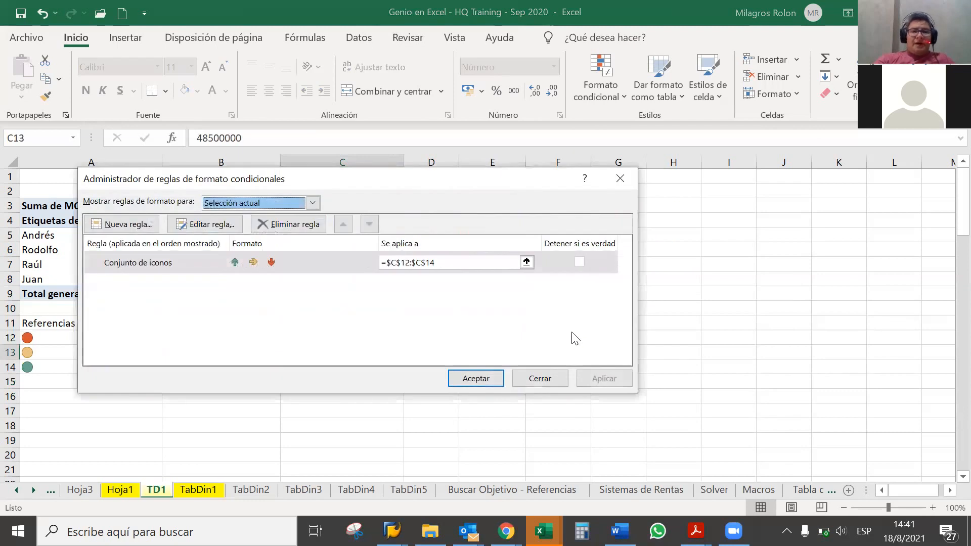
click(213, 225)
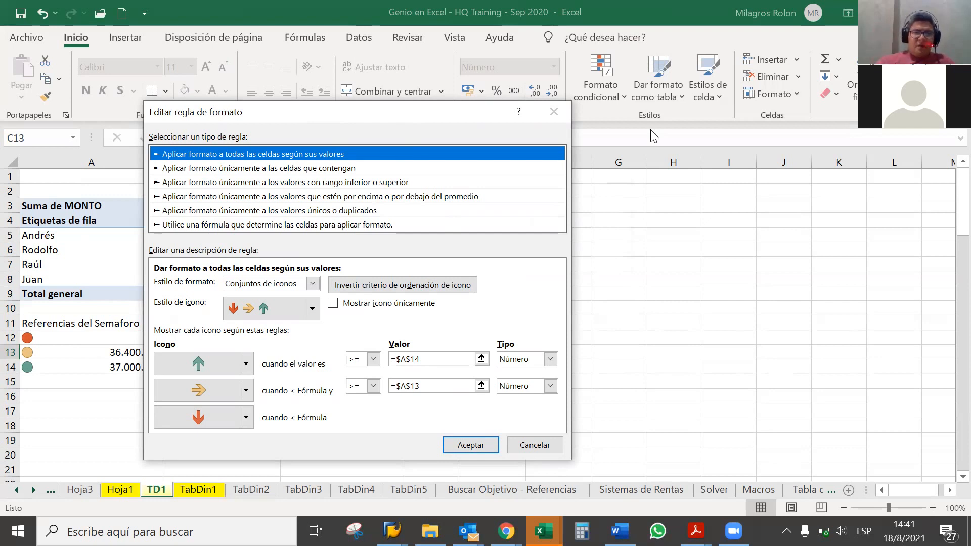
drag(391, 113, 695, 113)
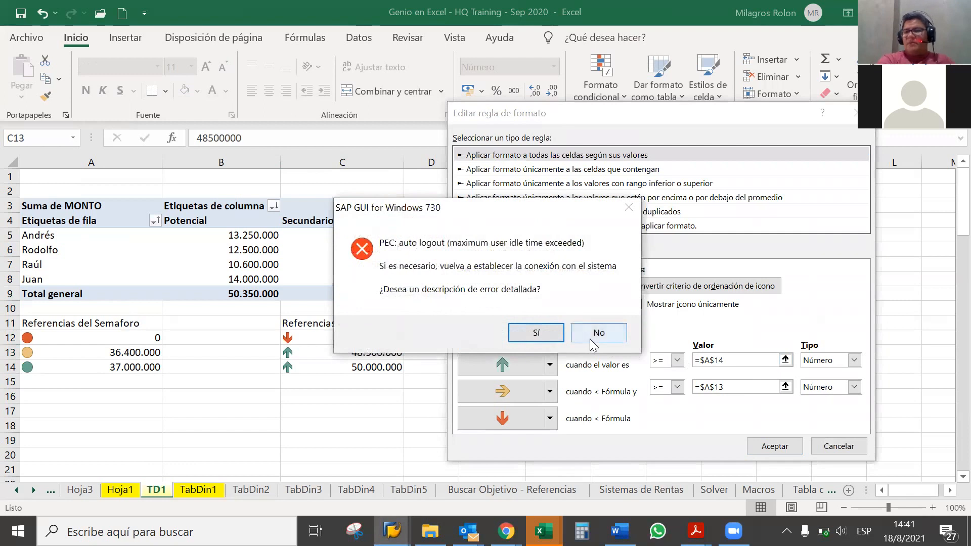
click(590, 339)
key(BackSpace)
text(C)
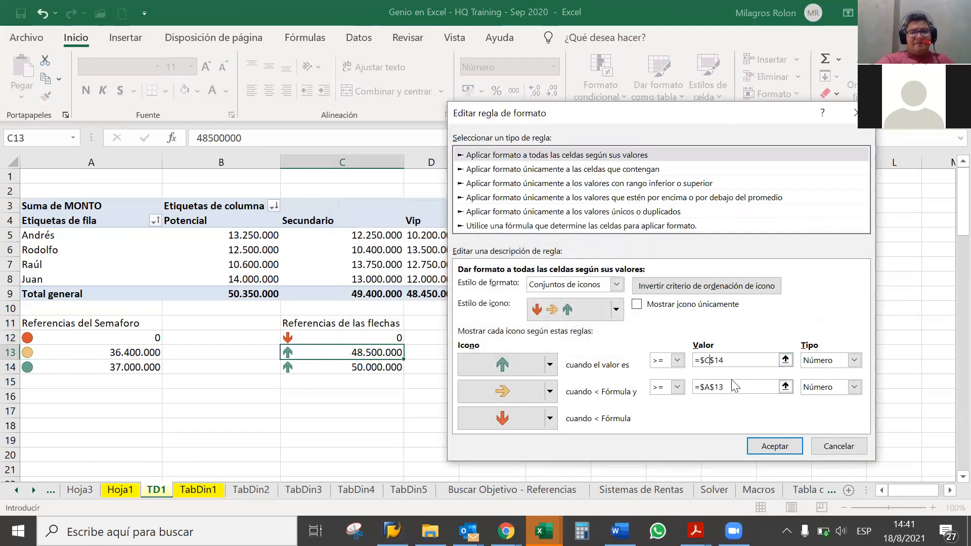
- Set the yellow arrow's threshold to =$C$13 and apply the updated icon-set rule
click(713, 388)
key(BackSpace)
text(C)
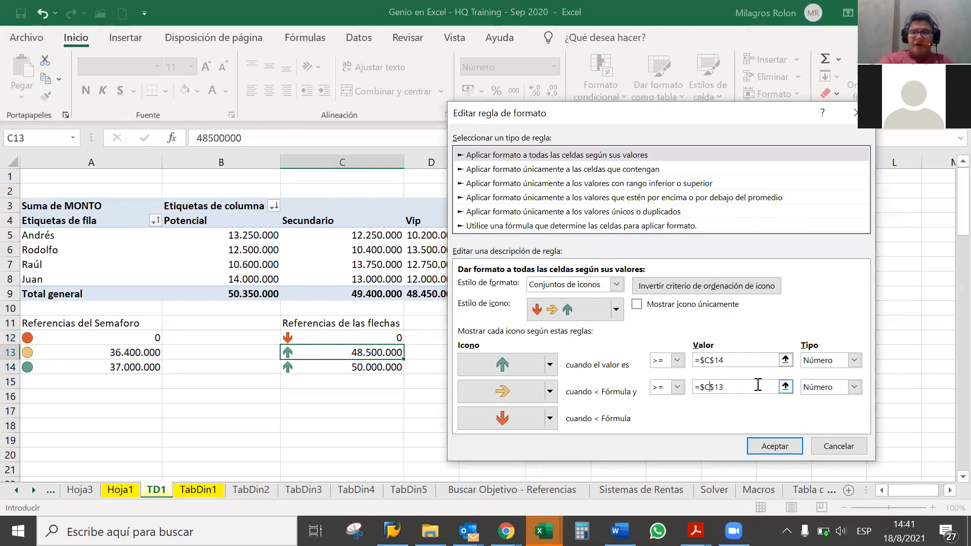
click(775, 447)
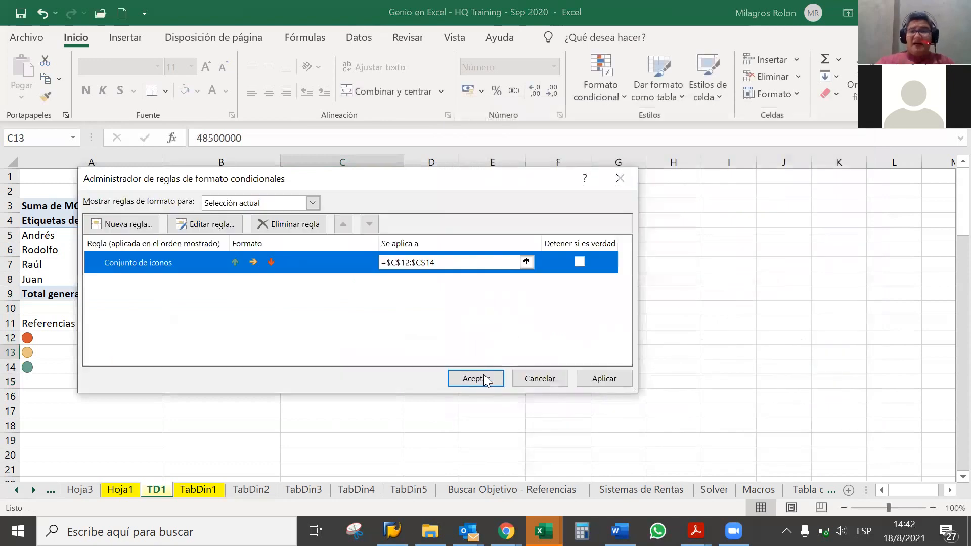
click(476, 379)
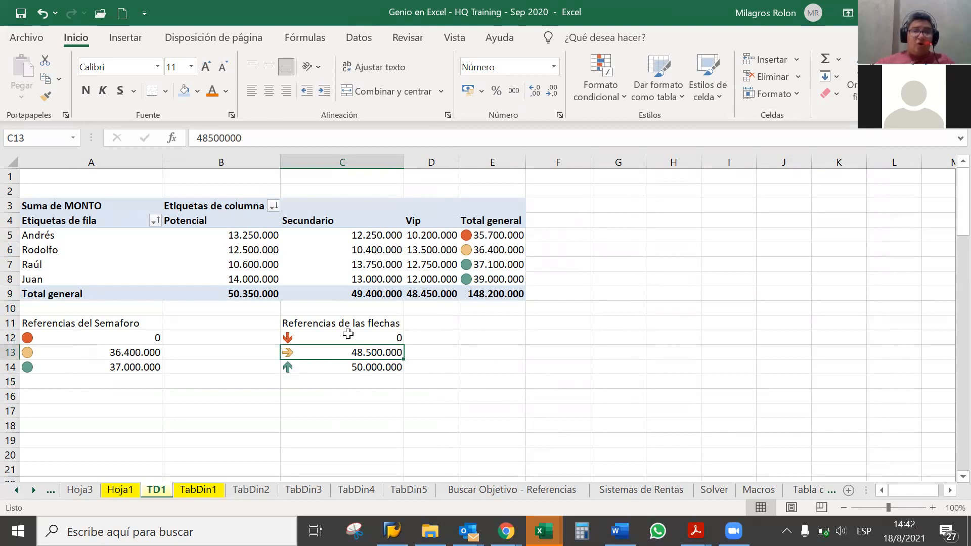
click(336, 367)
click(343, 337)
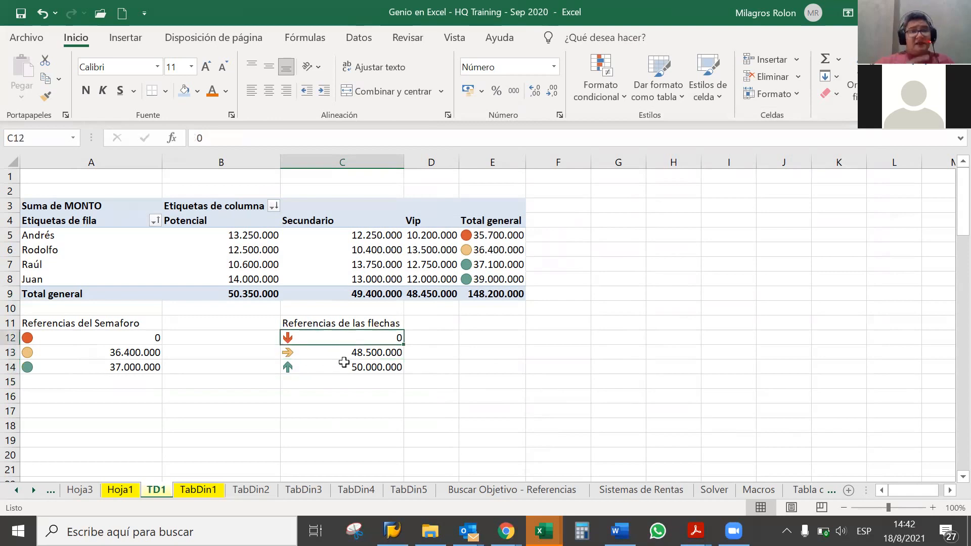
drag(344, 365, 337, 335)
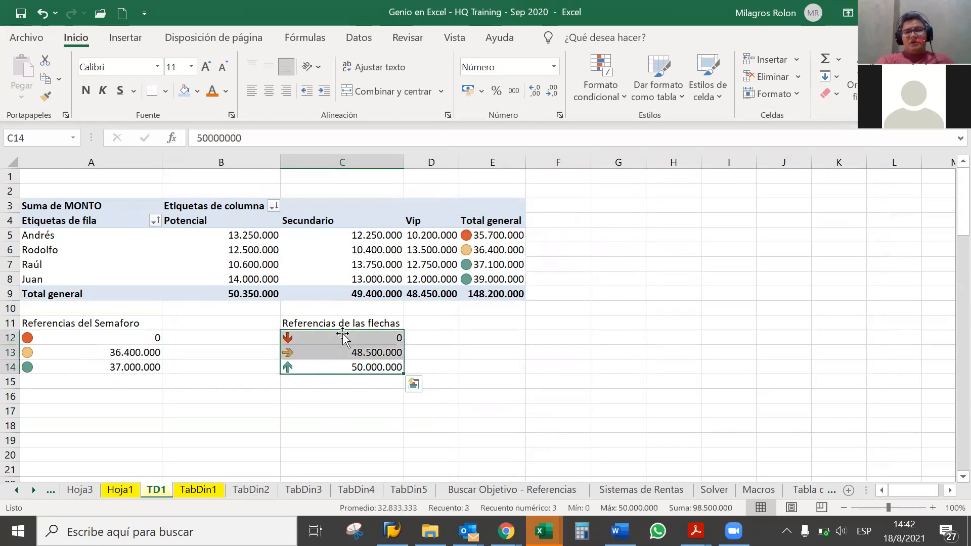
click(45, 96)
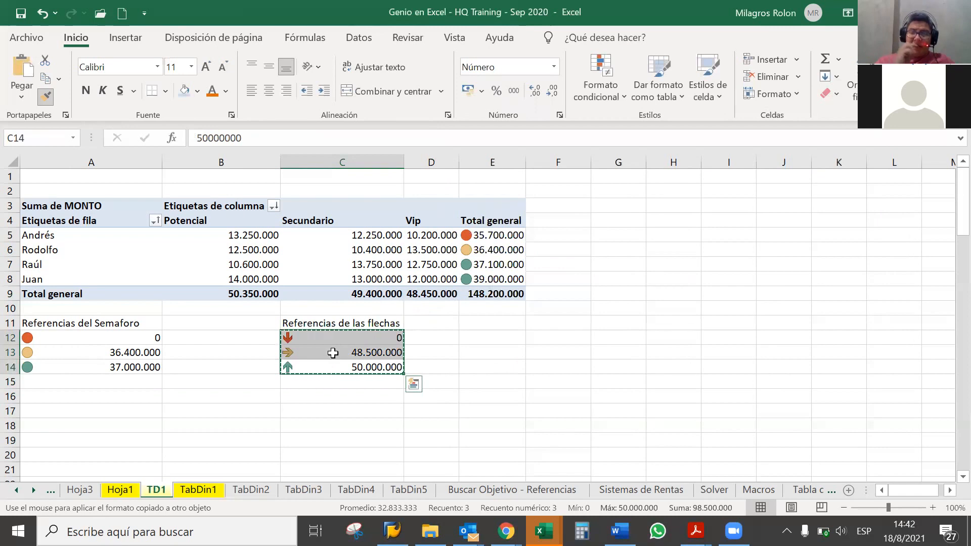
key(Escape)
key(Up)
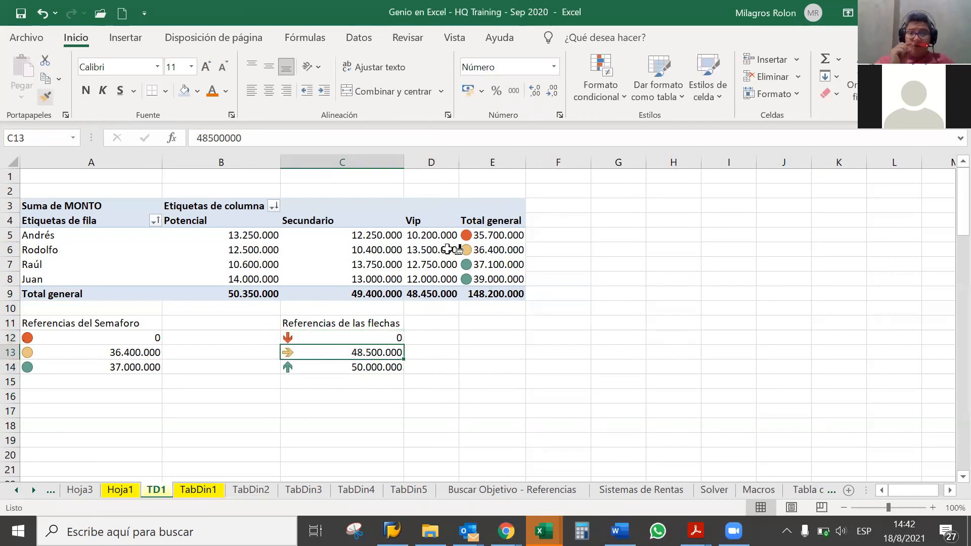
- Try copying C13's arrow formatting onto the pivot table's Secundario values, and undo it
click(46, 96)
drag(369, 235, 362, 274)
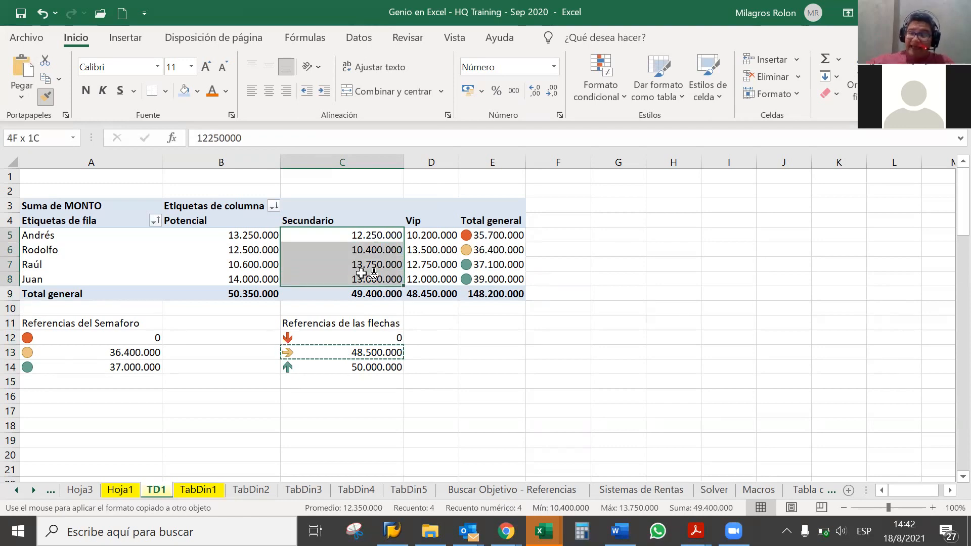
drag(362, 274, 364, 235)
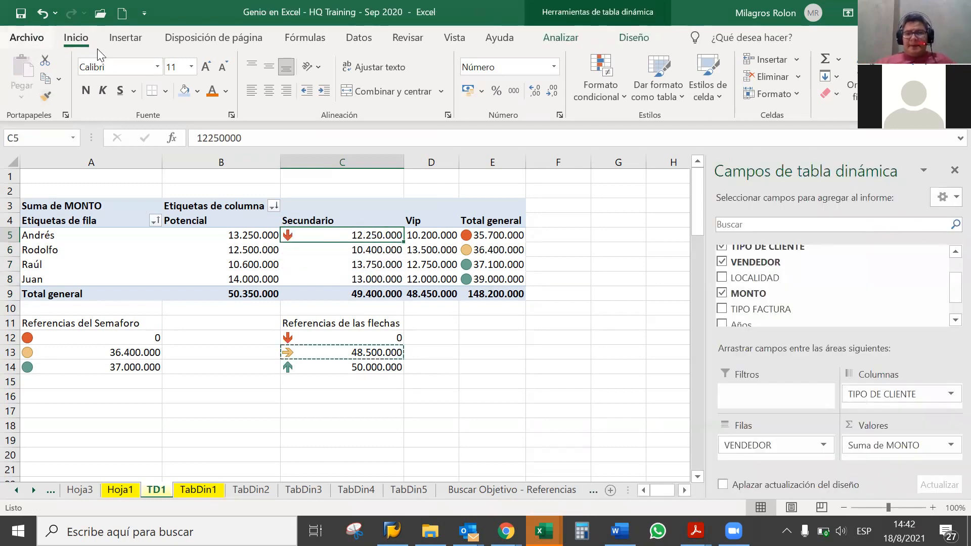
key(ctrl+z)
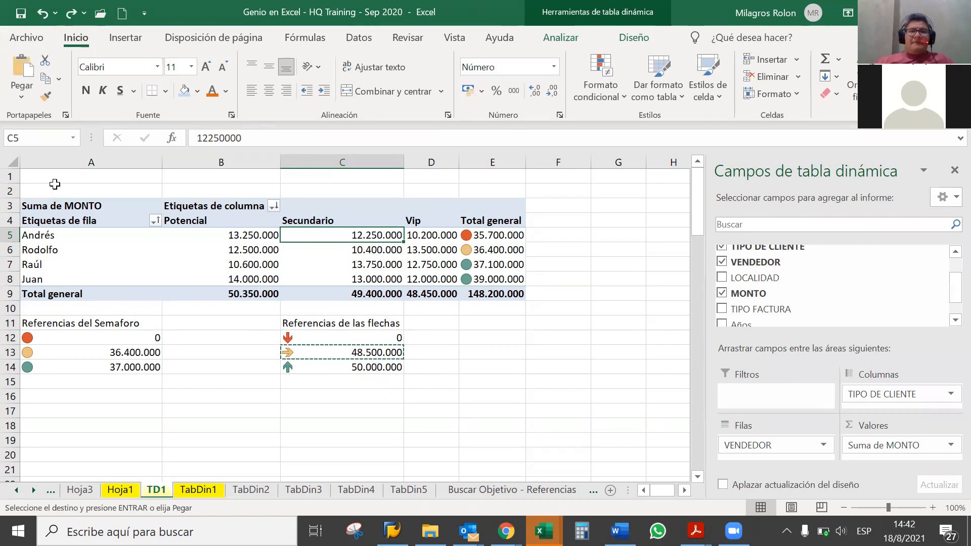
click(46, 96)
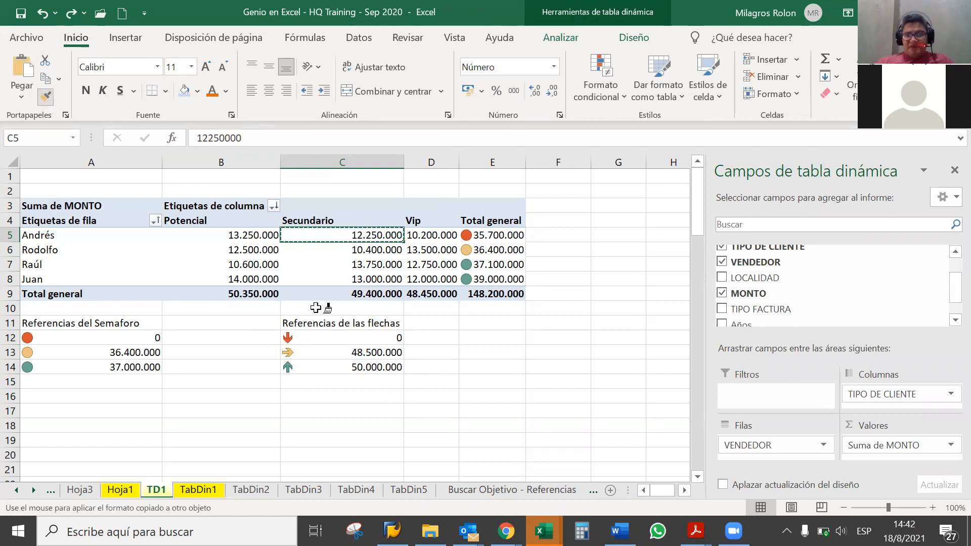
key(Escape)
- Copy the arrow icon formatting from C13 onto the pivot table's column totals in B9:D9
click(354, 352)
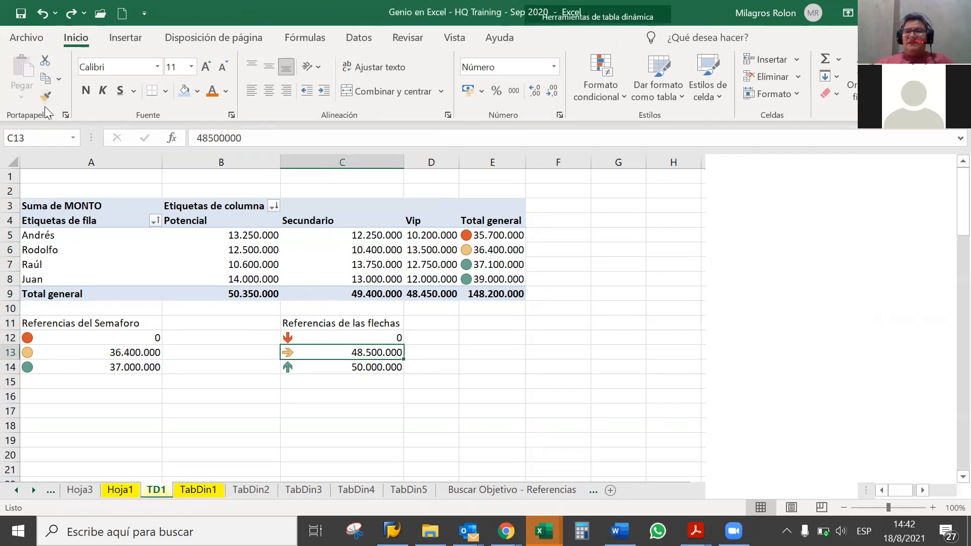
click(46, 96)
drag(257, 294, 441, 290)
mouse_move(441, 291)
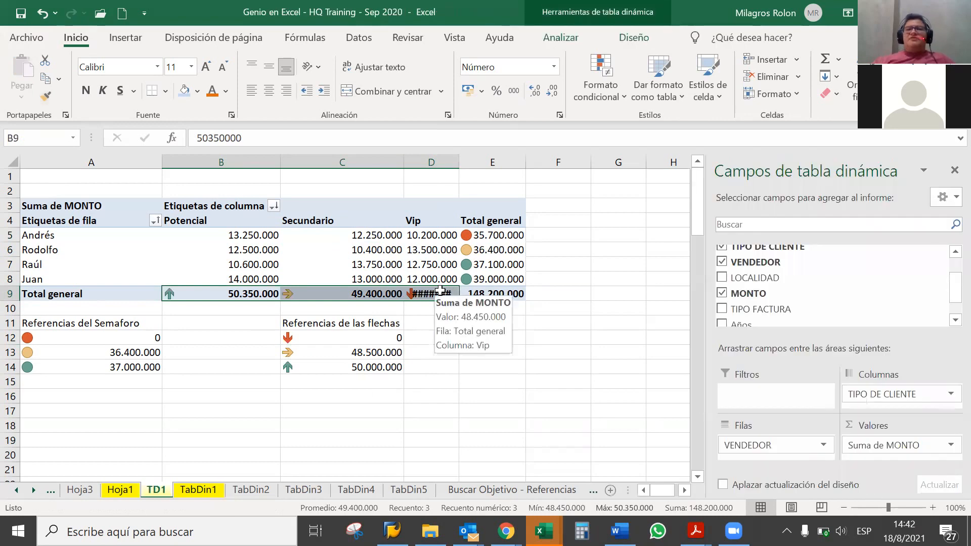
- Autofit column D so the Vip total fits beside its arrow icon
double_click(458, 163)
click(445, 322)
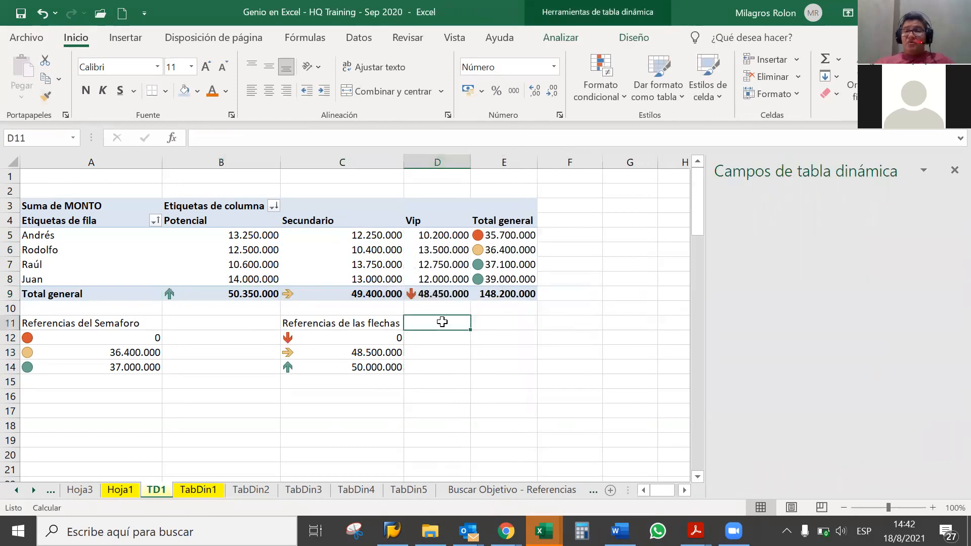
click(397, 323)
click(431, 295)
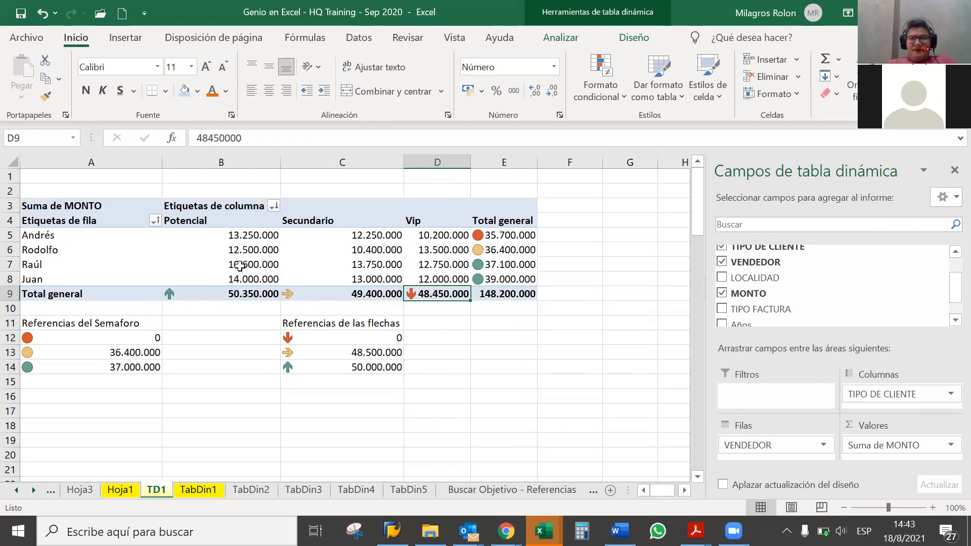
- Apply the green, yellow and red color scale to the pivot table's sales amounts in B5:D8
drag(241, 235, 295, 242)
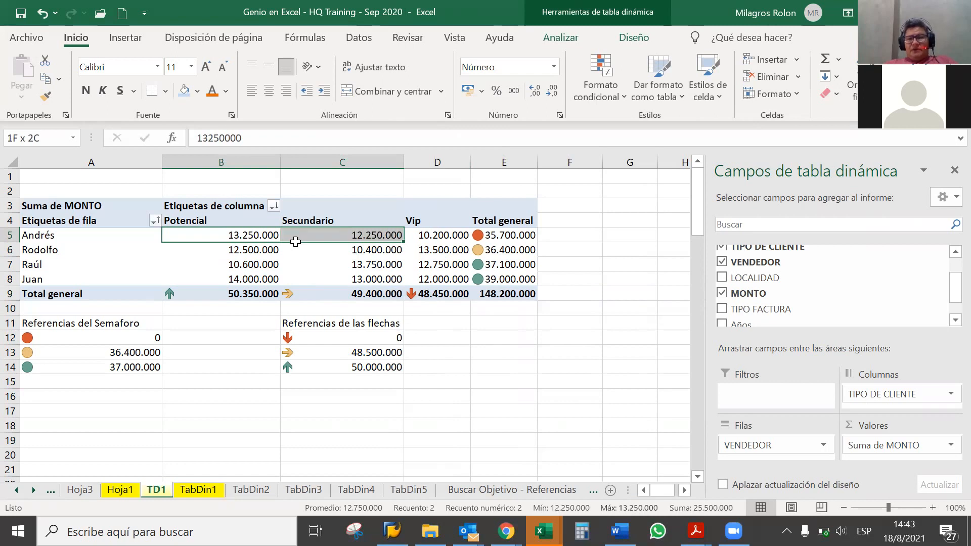
drag(296, 242, 296, 240)
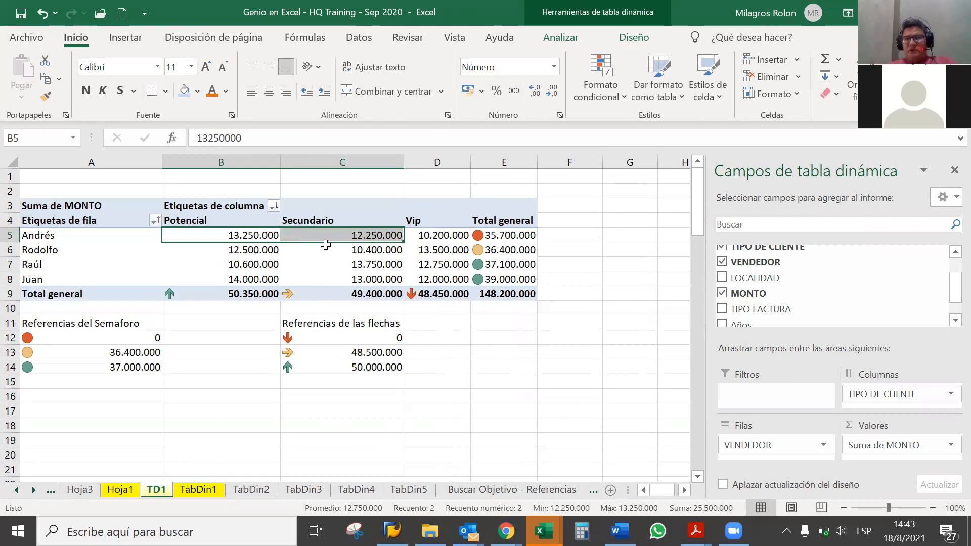
click(321, 261)
drag(114, 233, 454, 277)
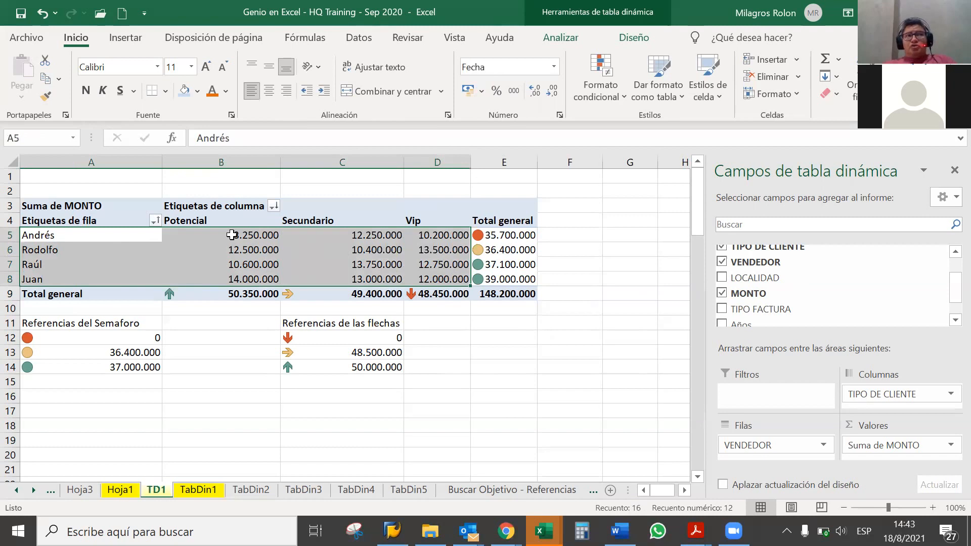
drag(231, 235, 377, 264)
drag(434, 274, 437, 279)
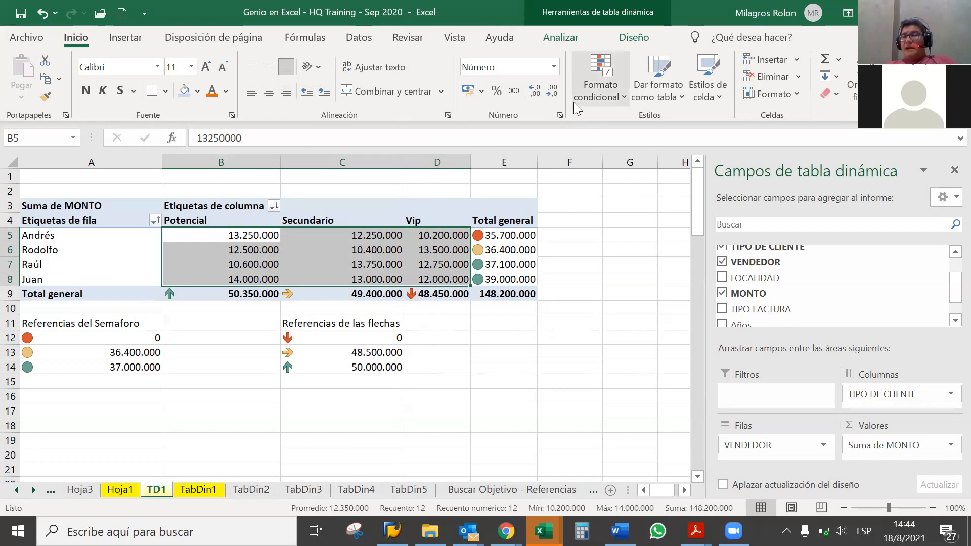
click(593, 93)
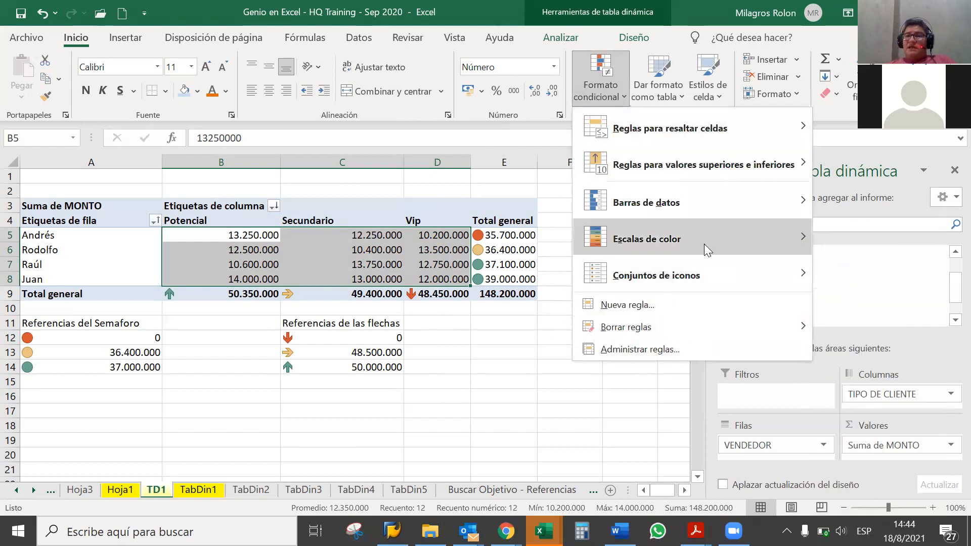
mouse_move(704, 244)
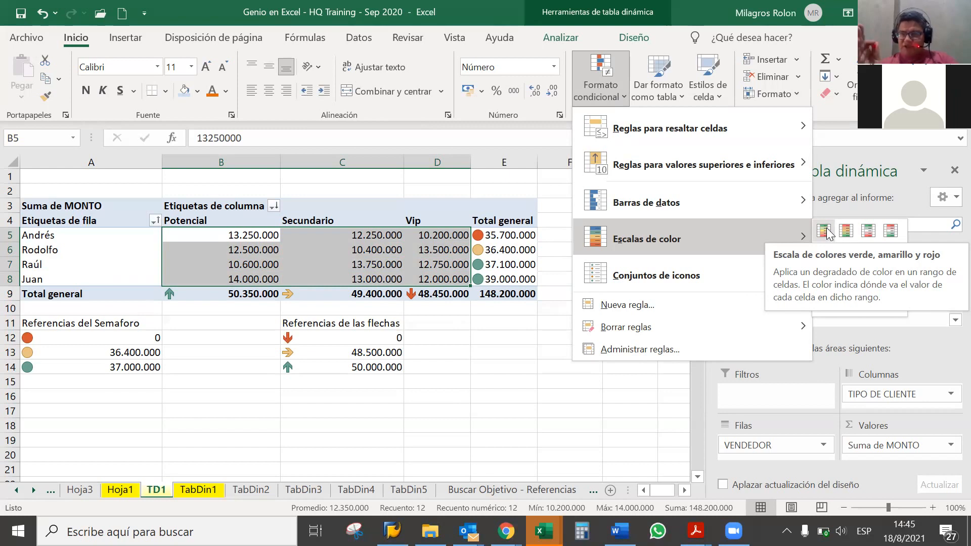
click(825, 232)
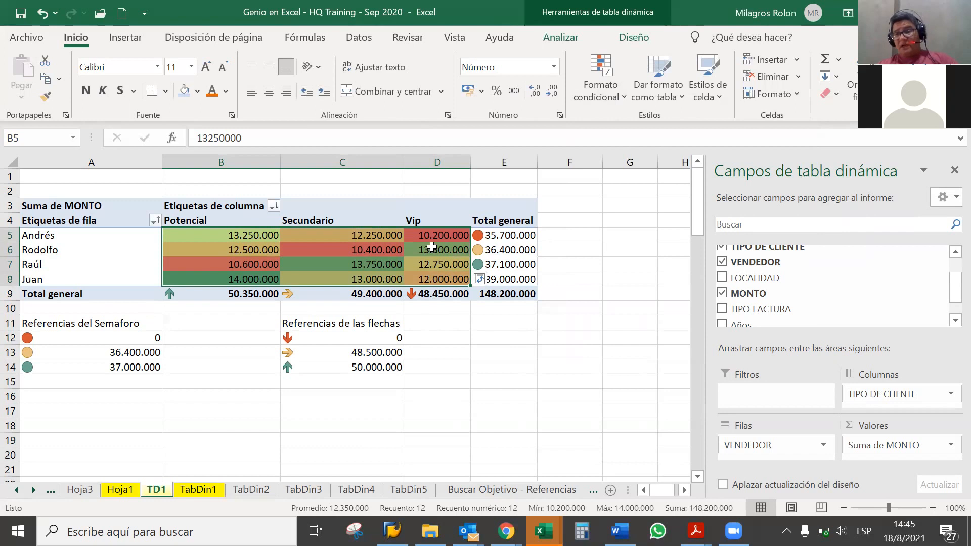
mouse_move(431, 247)
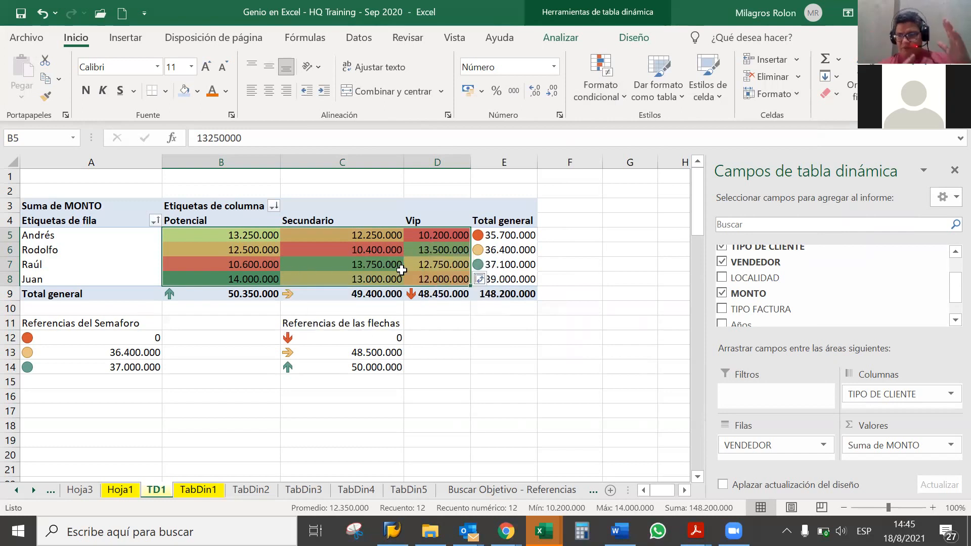
click(448, 265)
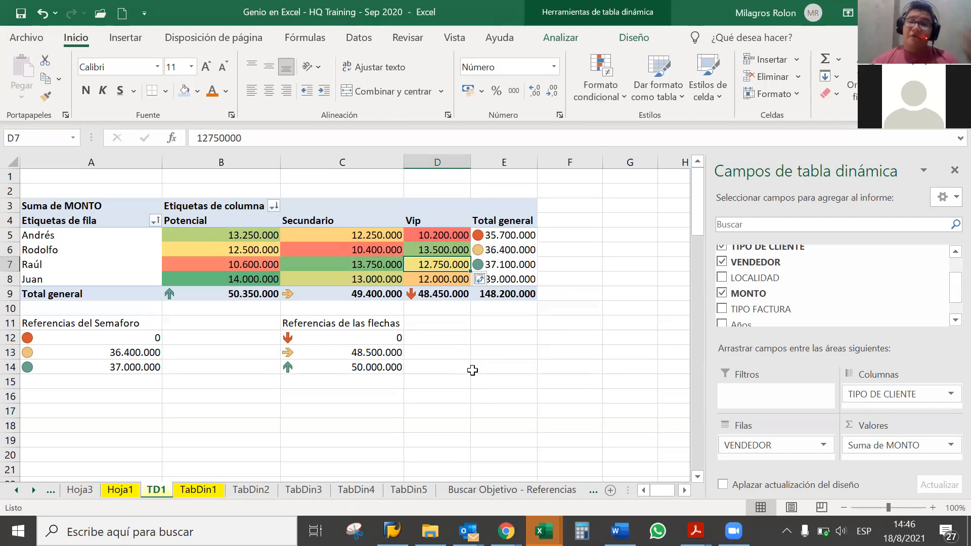
click(448, 307)
click(444, 281)
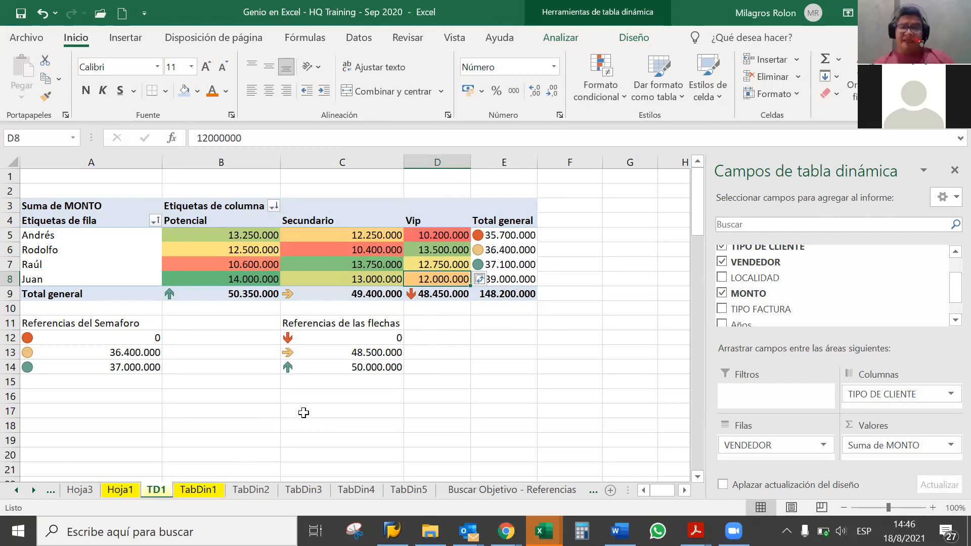
click(202, 490)
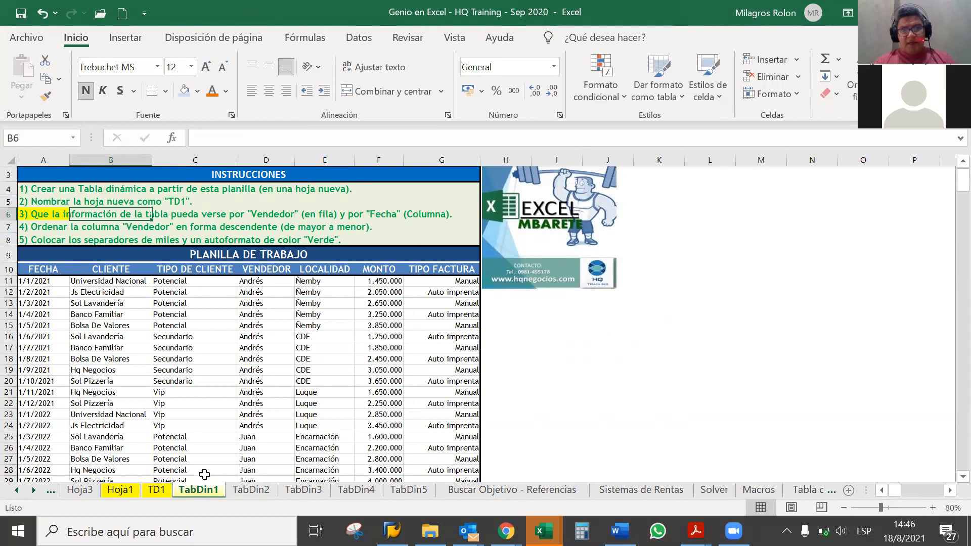
click(163, 489)
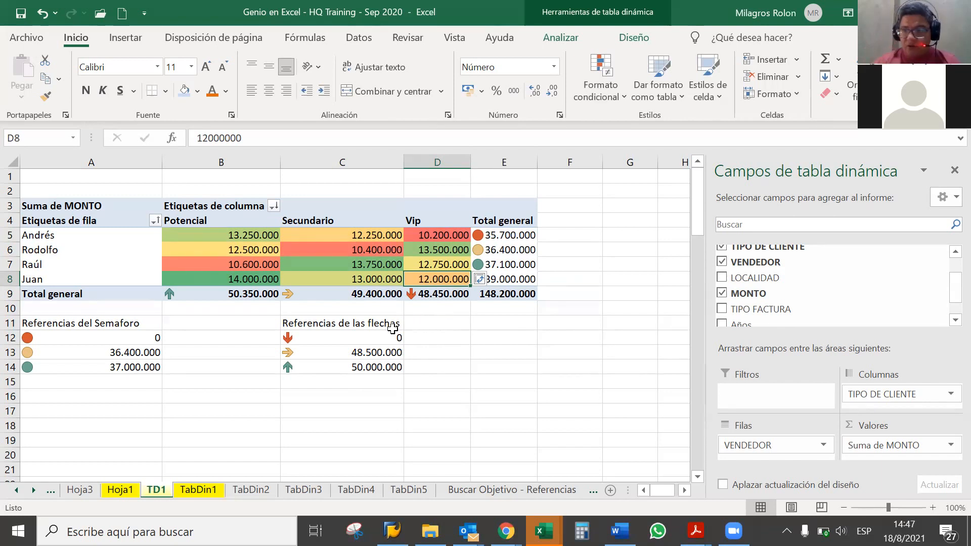
- Copy the arrow reference table in C11:C14 to E11:E14
drag(317, 324, 318, 371)
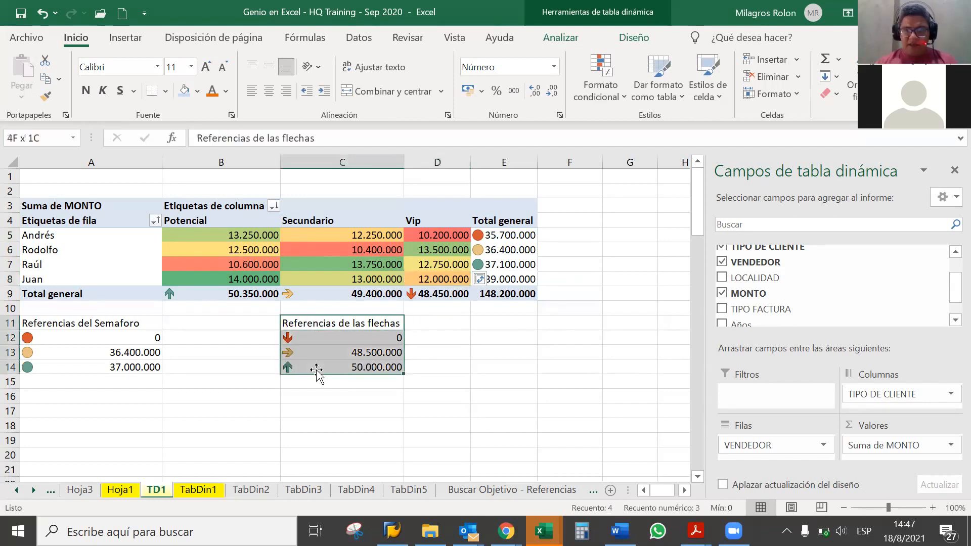
key(ctrl+c)
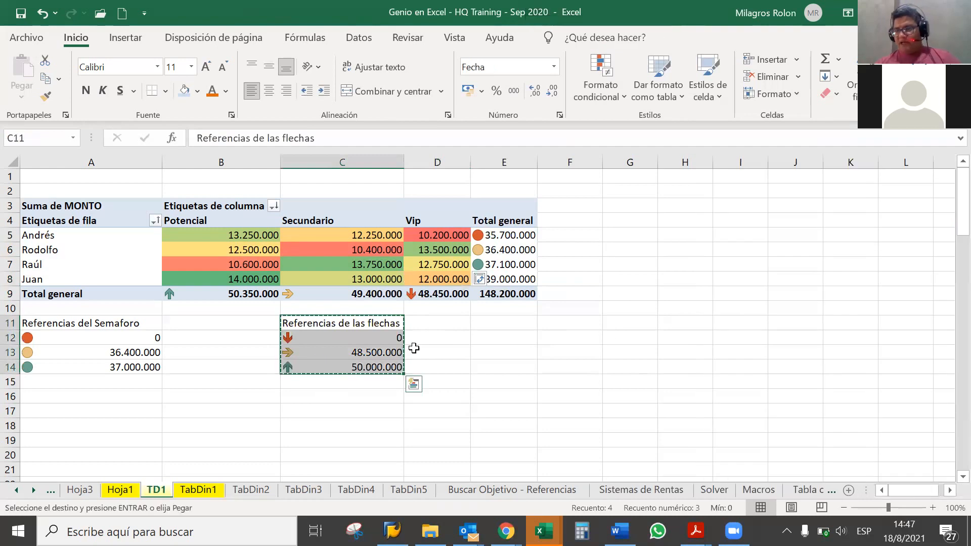
click(479, 323)
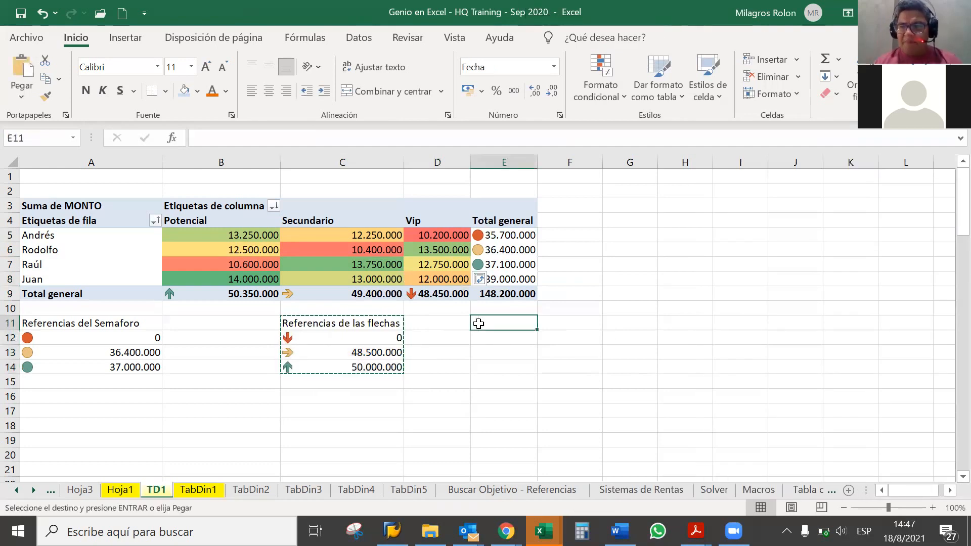
key(ctrl+v)
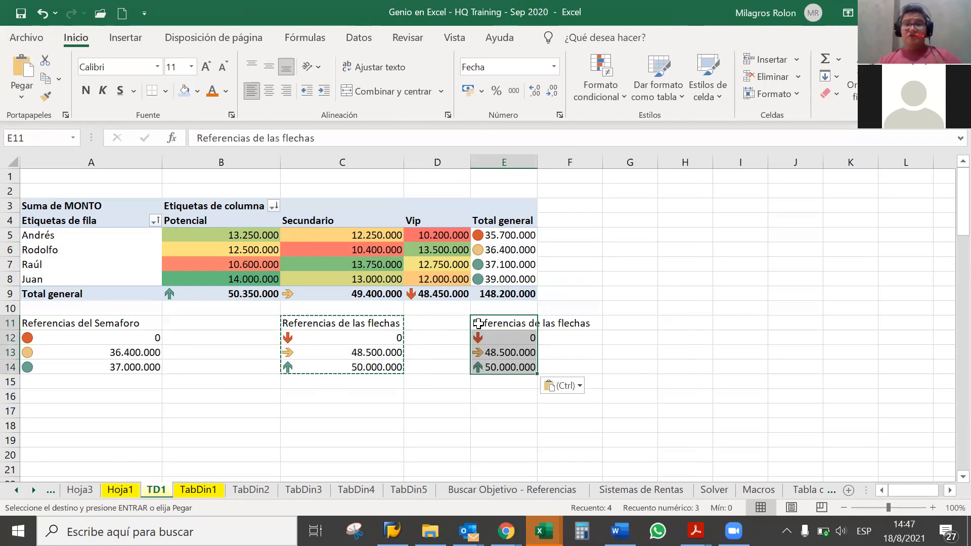
key(Escape)
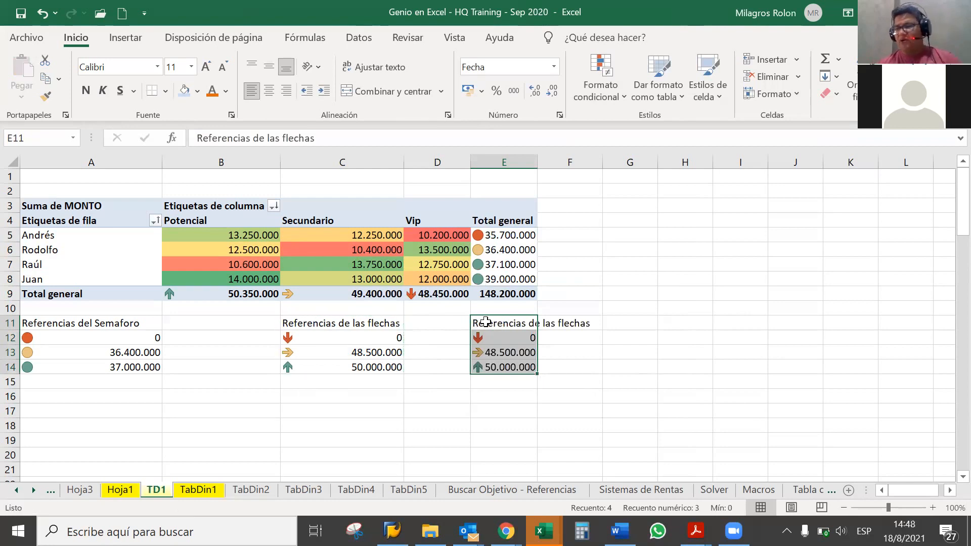
- Change the copied table's heading in E11 to "Referencias de escala de color"
click(480, 323)
click(343, 140)
drag(343, 140, 268, 139)
key(BackSpace)
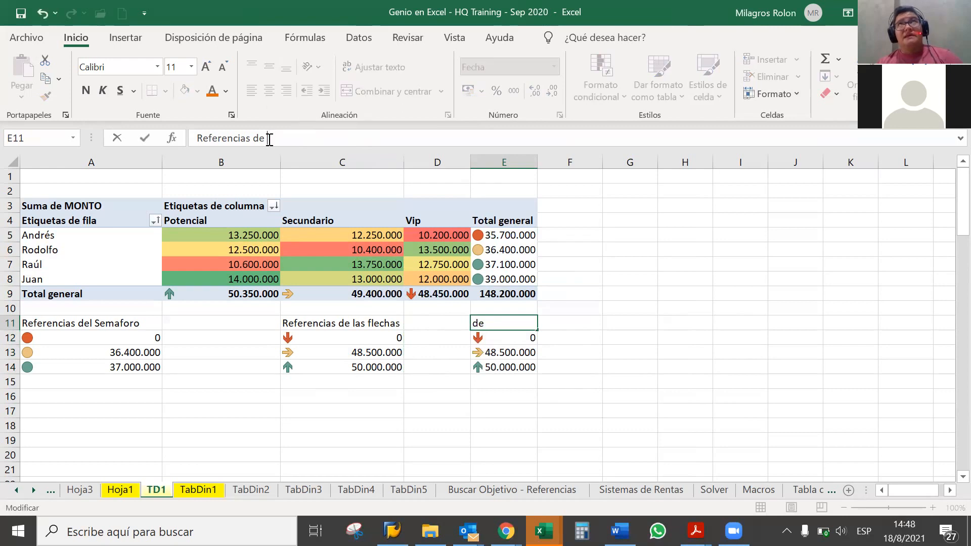
text(El)
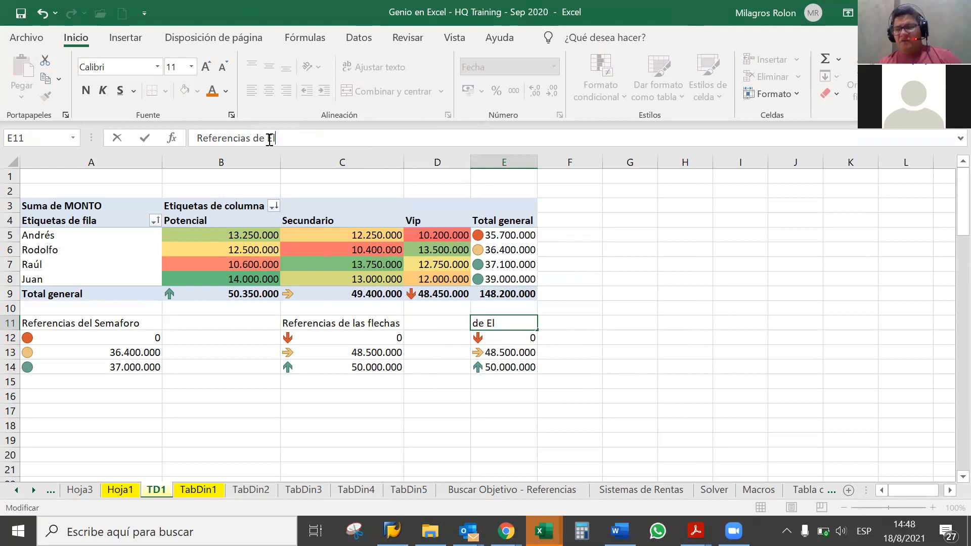
key(BackSpace)
key(BackSpace)
text(escala d e color)
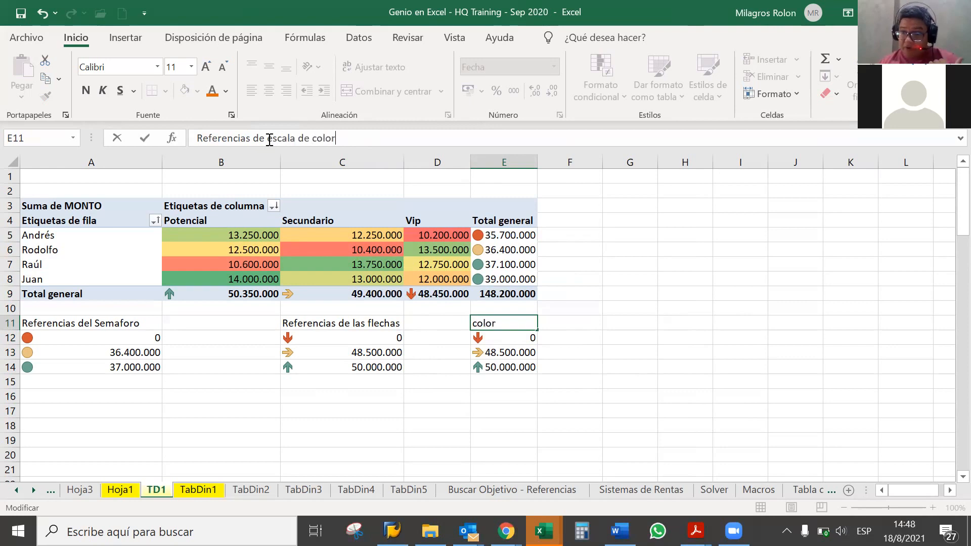
key(Return)
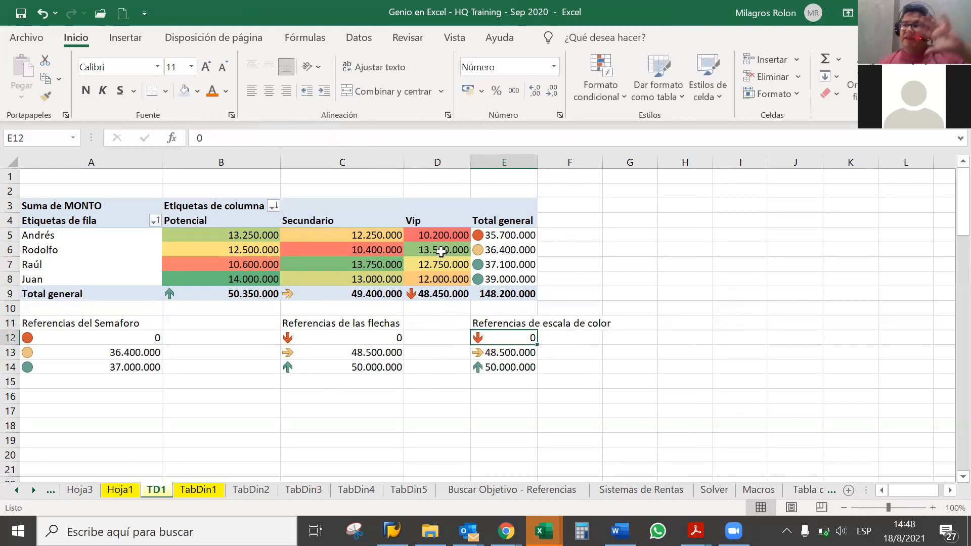
- Set the highest color scale reference value in E14 to 13000000
click(504, 370)
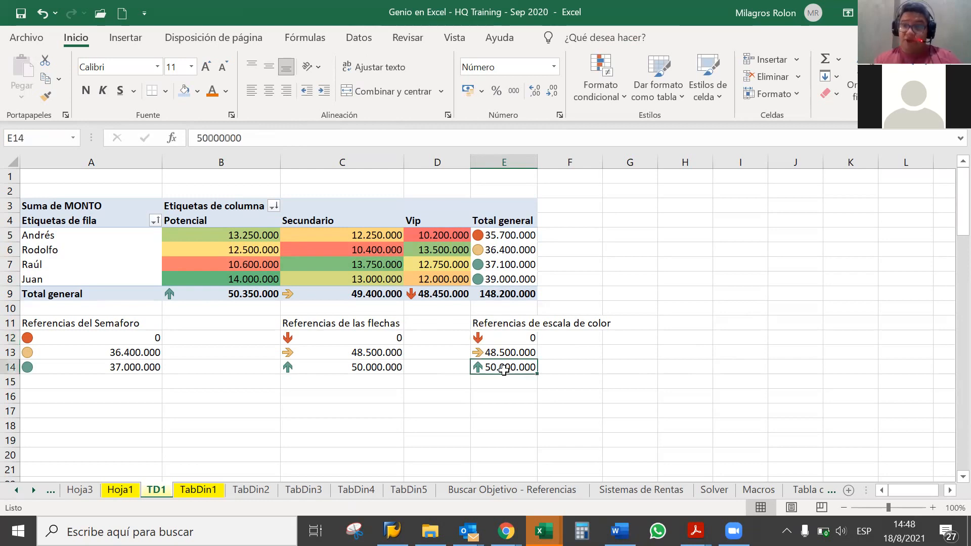
click(504, 387)
drag(524, 338, 526, 361)
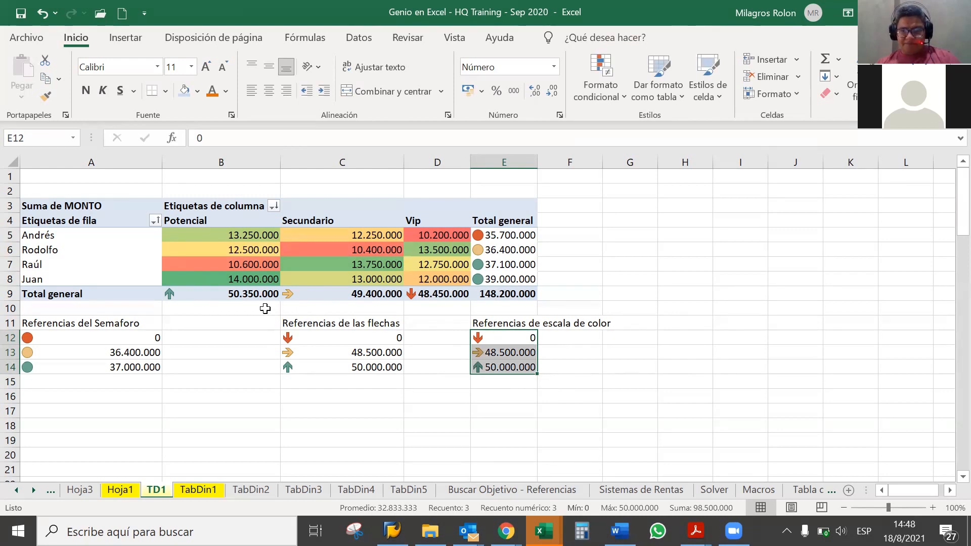
click(514, 368)
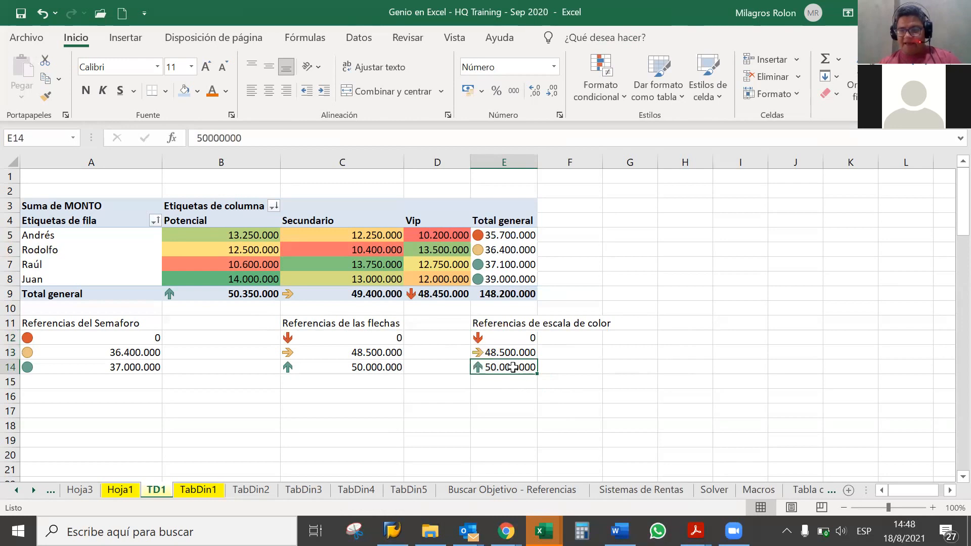
text(13000000)
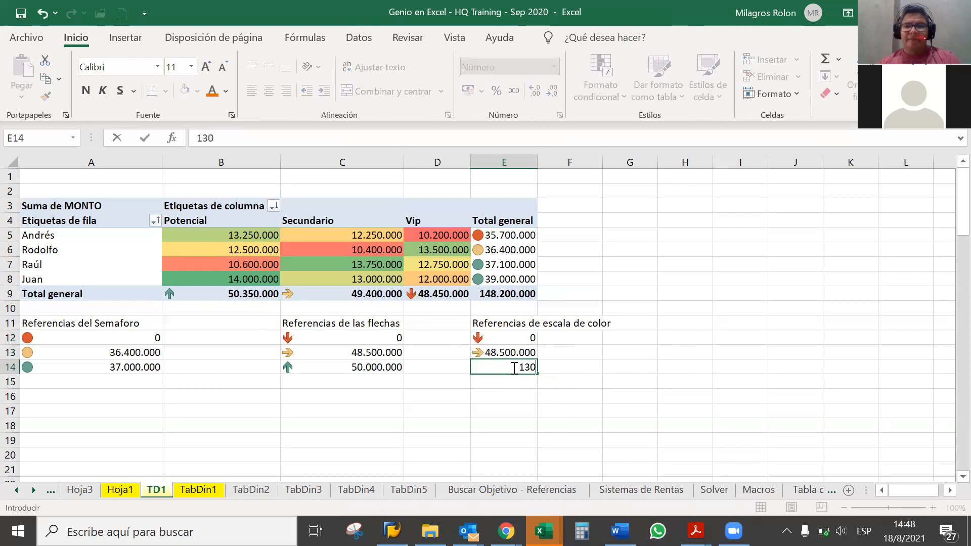
key(Return)
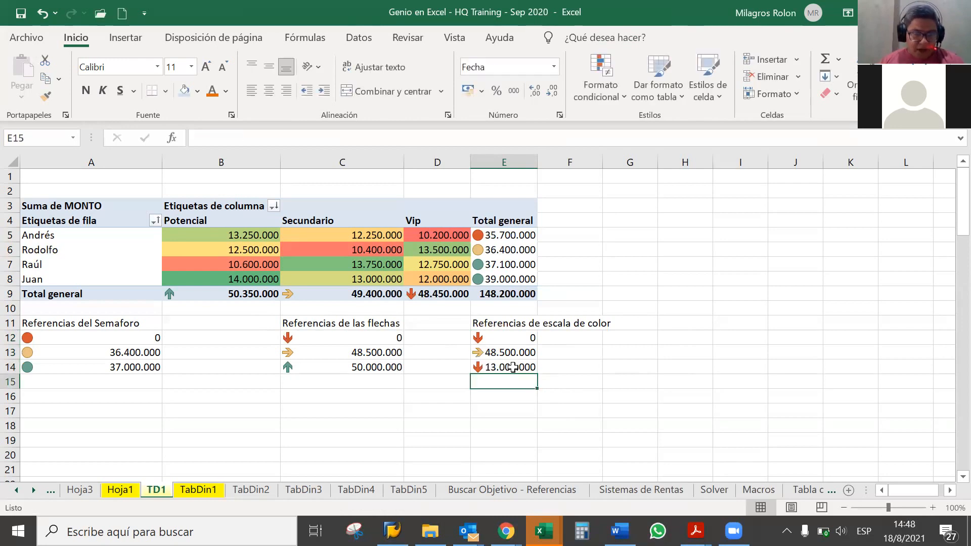
- Set the middle color scale reference value in E13 to 12000000
click(513, 368)
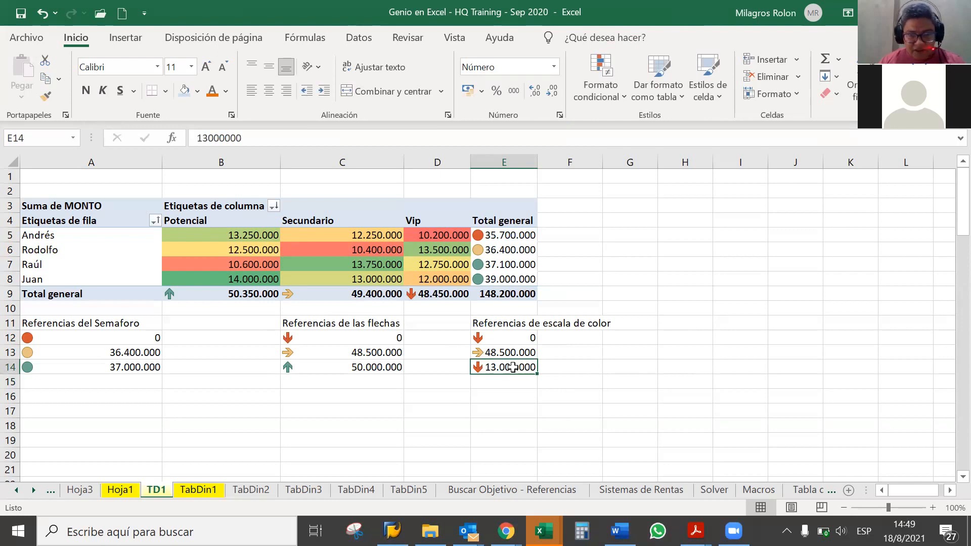
key(Up)
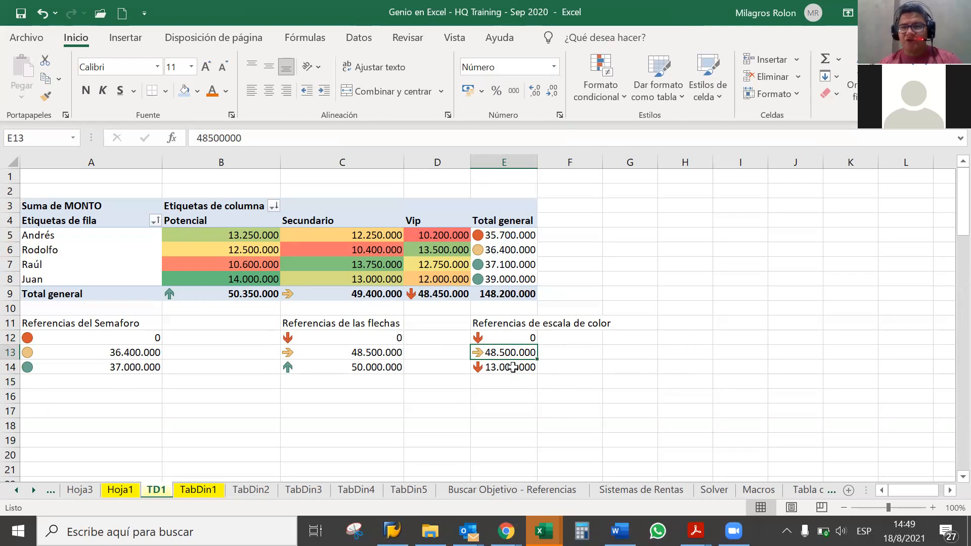
text(12000000)
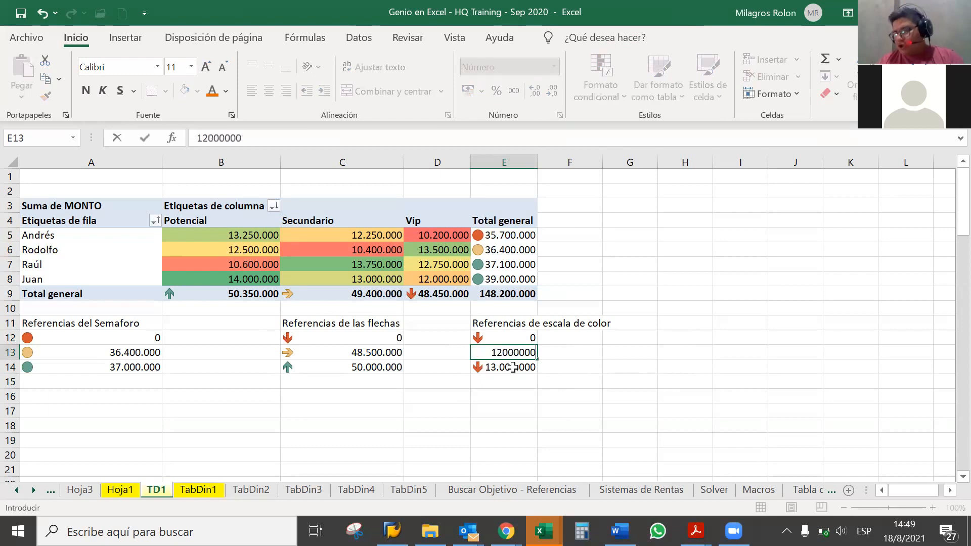
key(Return)
key(Up)
key(Up)
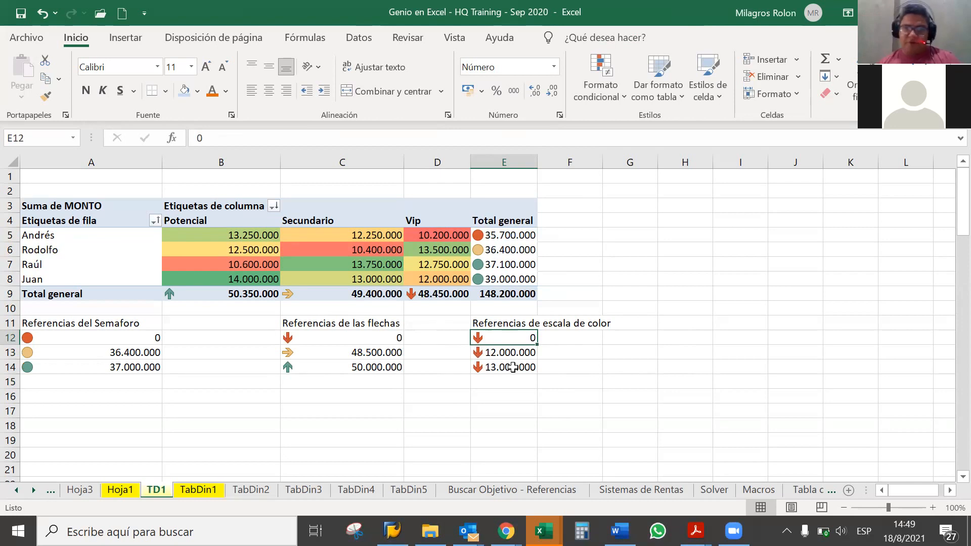
key(Down)
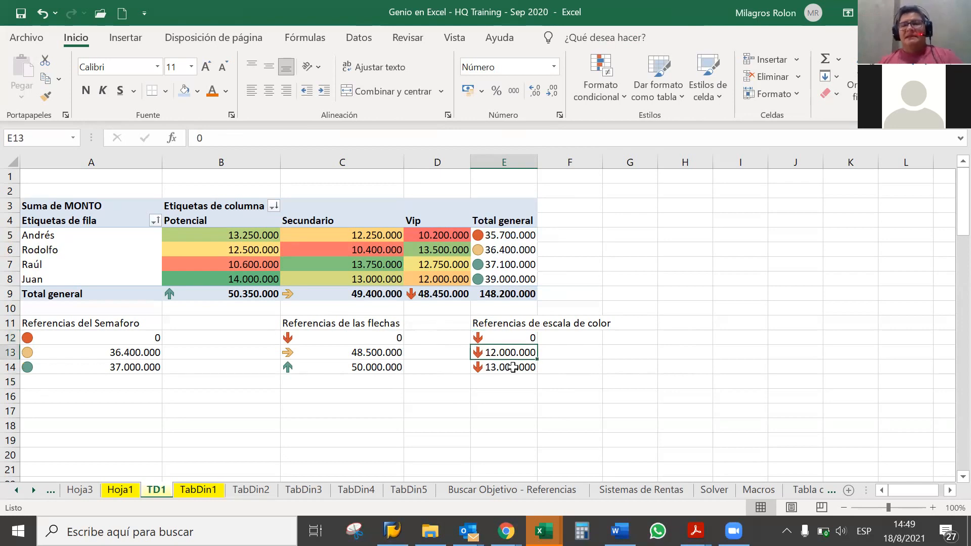
key(Down)
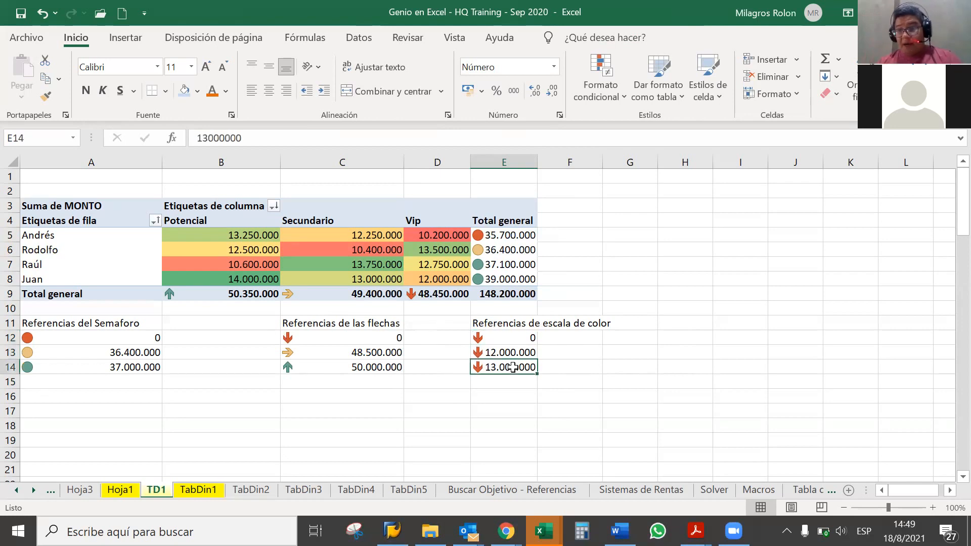
- Start a new conditional formatting rule for E12:E14 using the "Escala de 3 colores" format style
drag(503, 338, 502, 366)
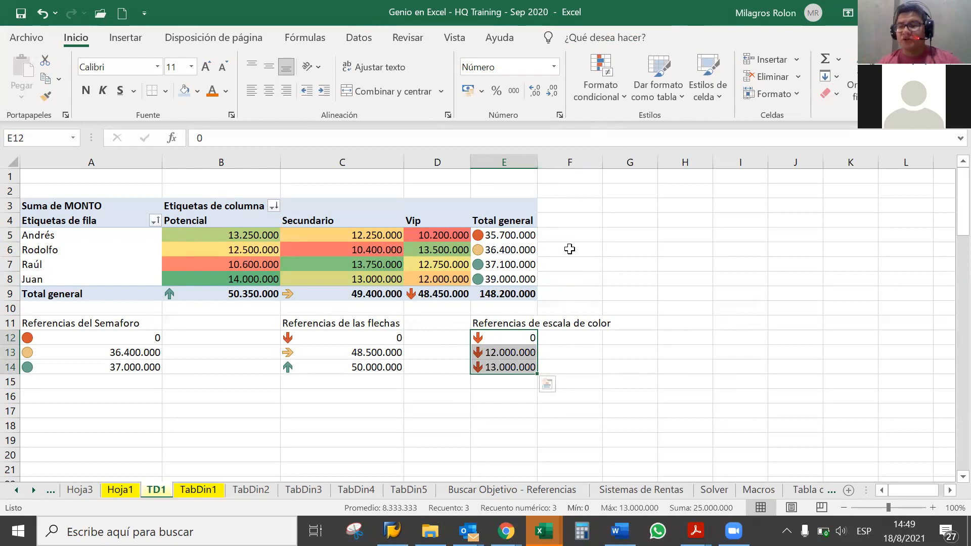
click(621, 95)
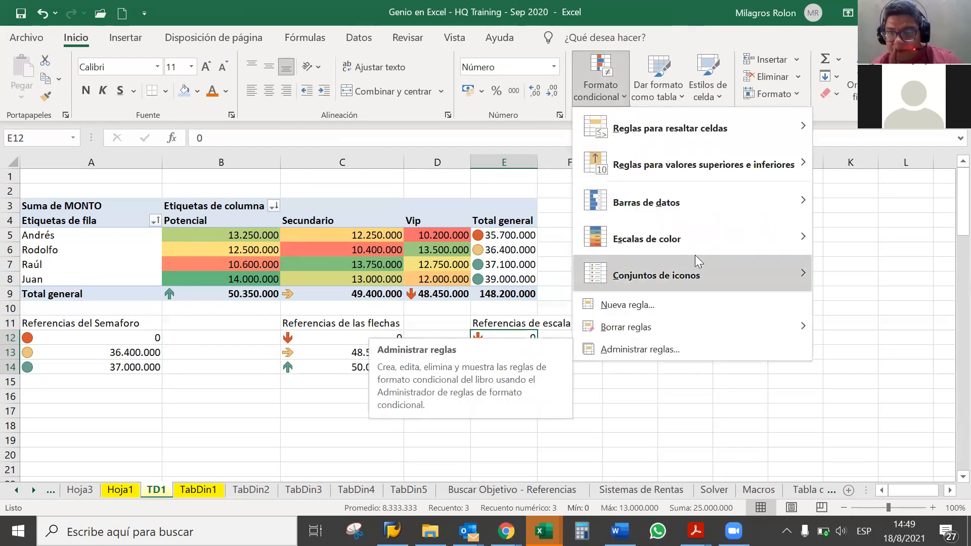
mouse_move(695, 259)
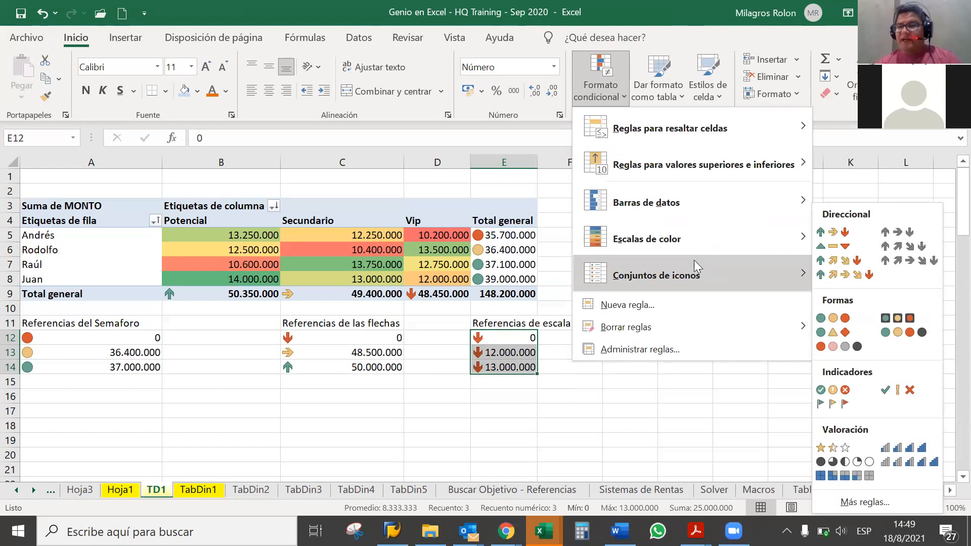
click(691, 307)
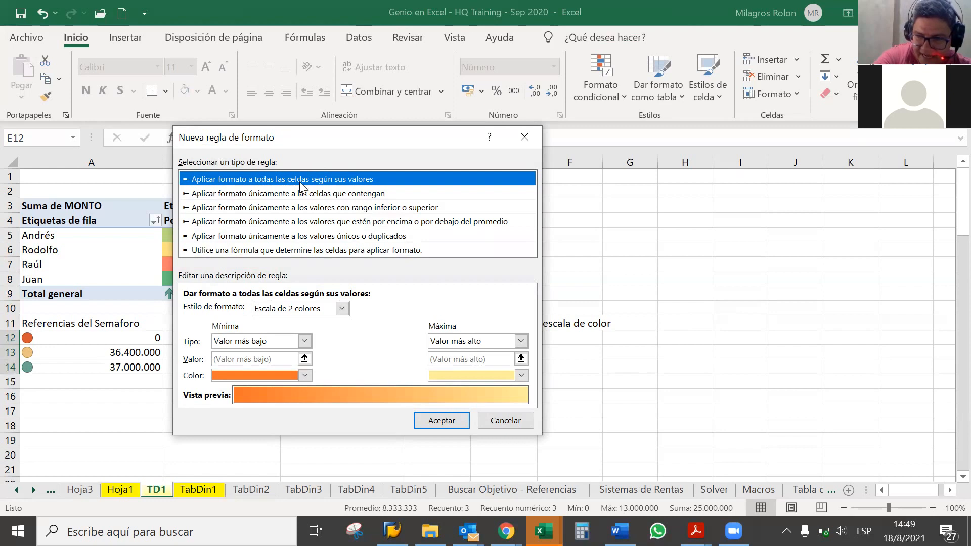
click(342, 309)
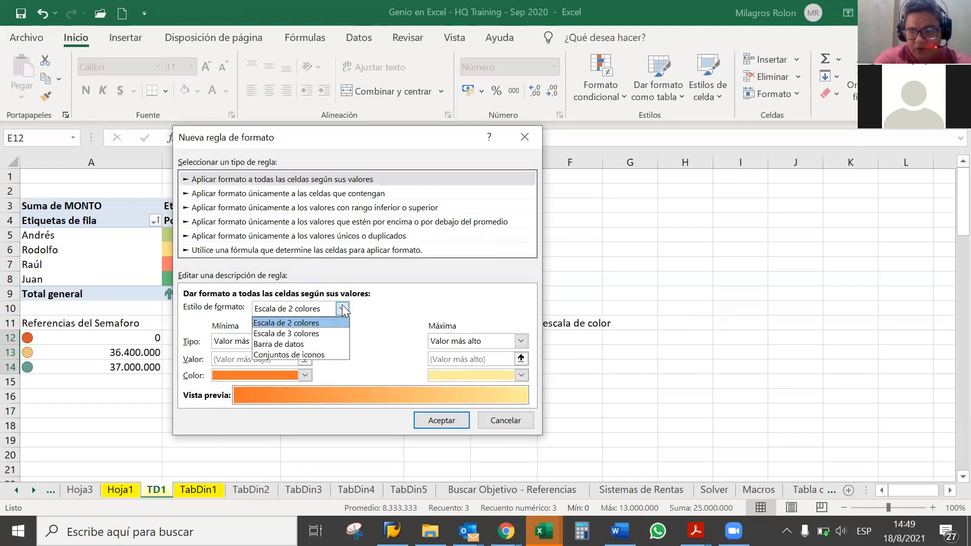
click(338, 334)
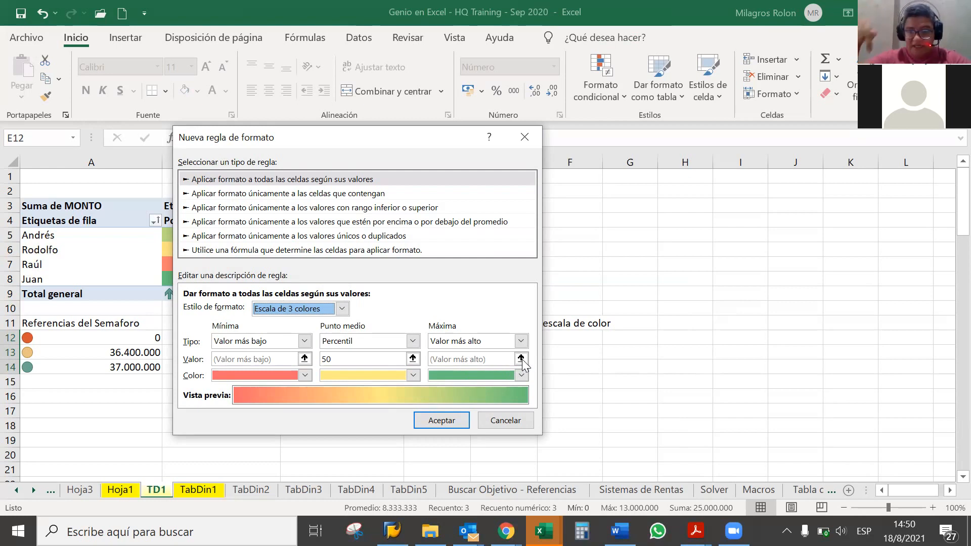
click(305, 342)
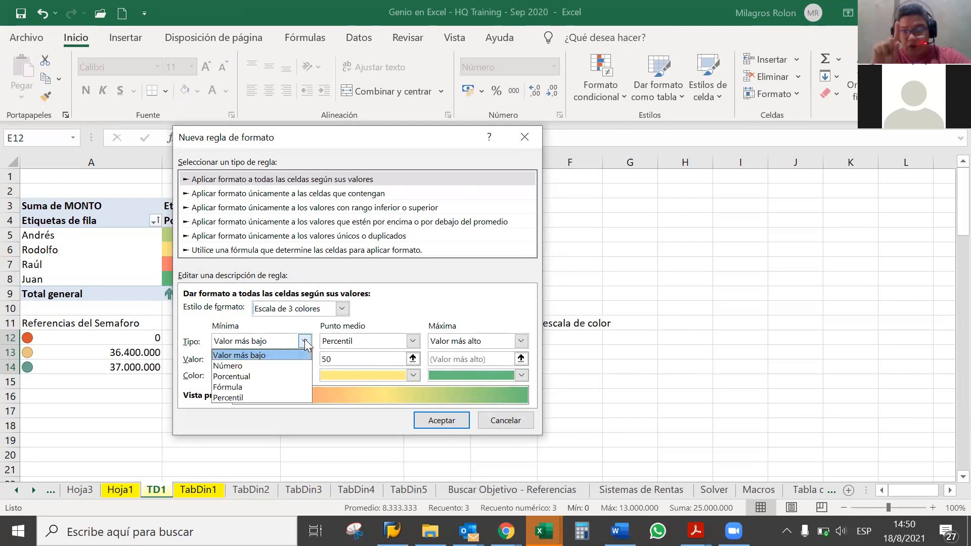
click(305, 342)
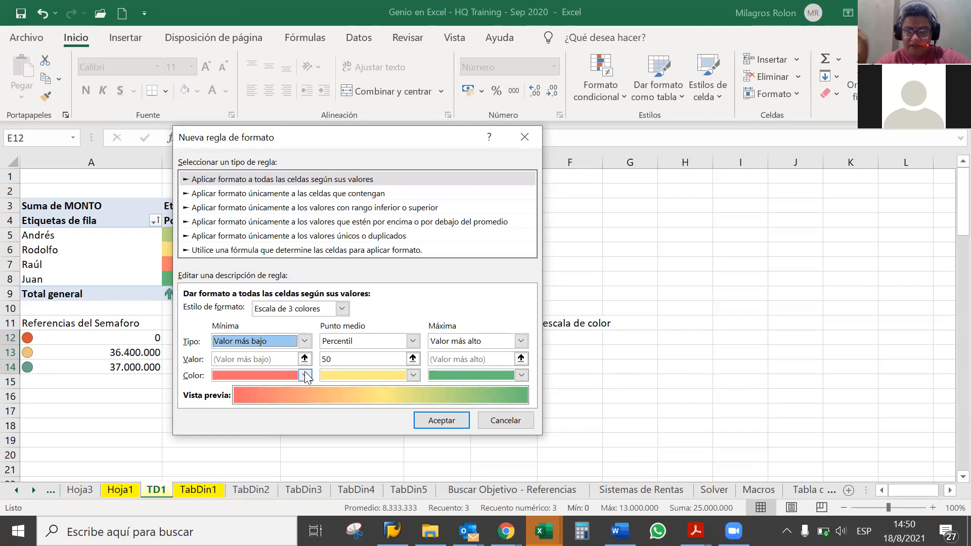
- Set the rule's maximum to type Número with its value taken from cell E14 (=$E$14)
click(522, 342)
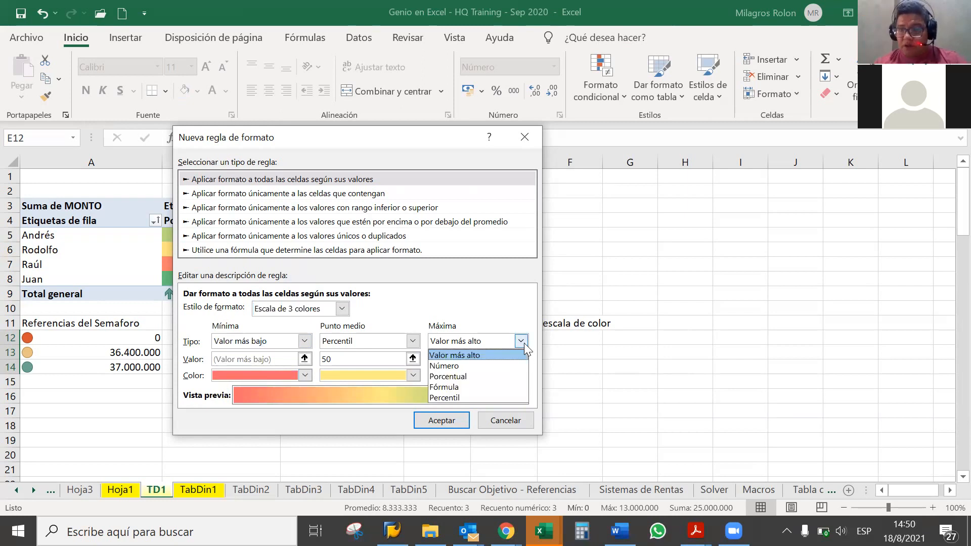
click(498, 366)
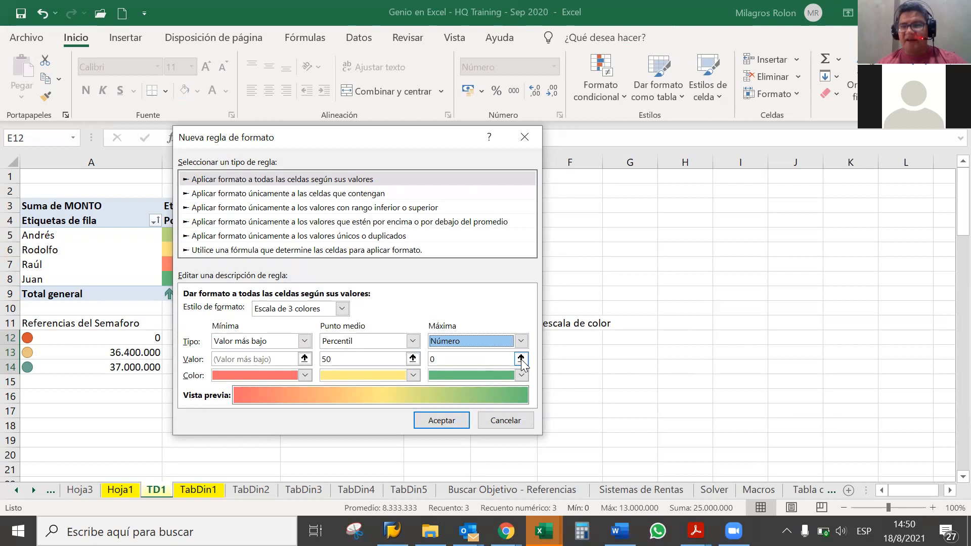
click(521, 359)
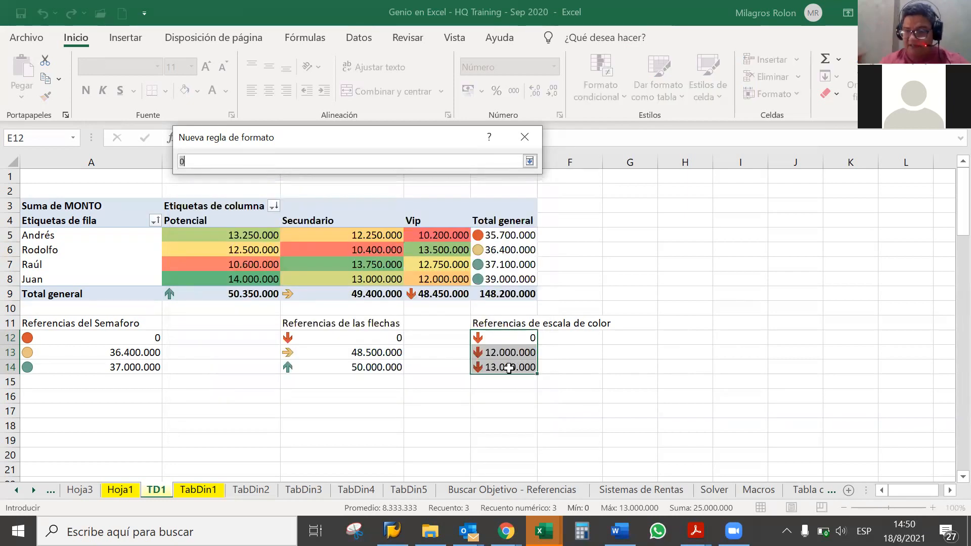
click(508, 368)
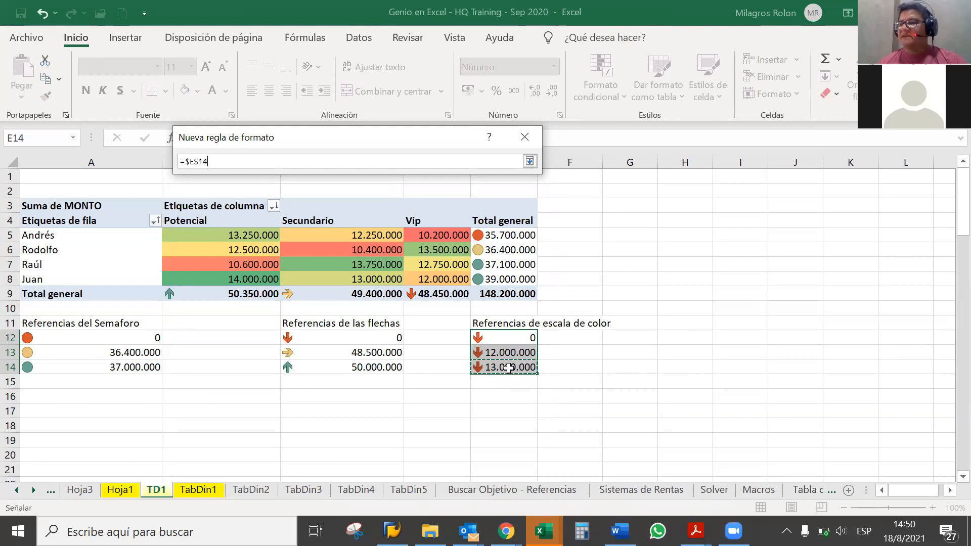
key(Return)
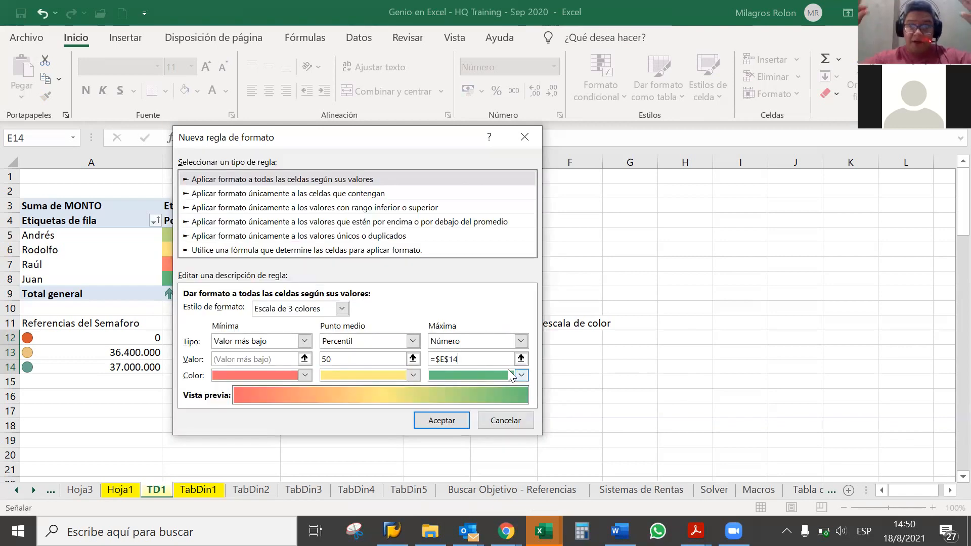
- Set the rule's midpoint to type Número with its value taken from cell E13 (=$E$13)
click(413, 341)
click(394, 354)
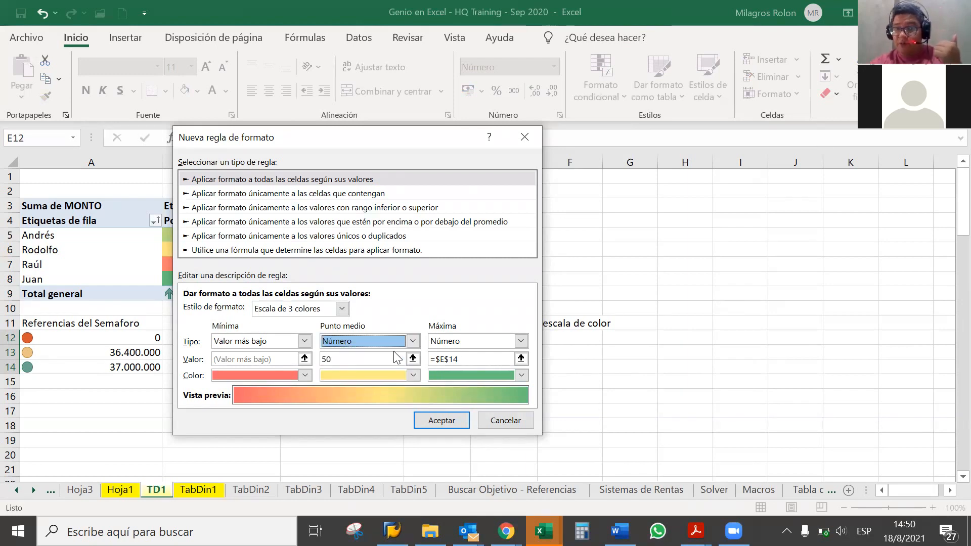
click(413, 358)
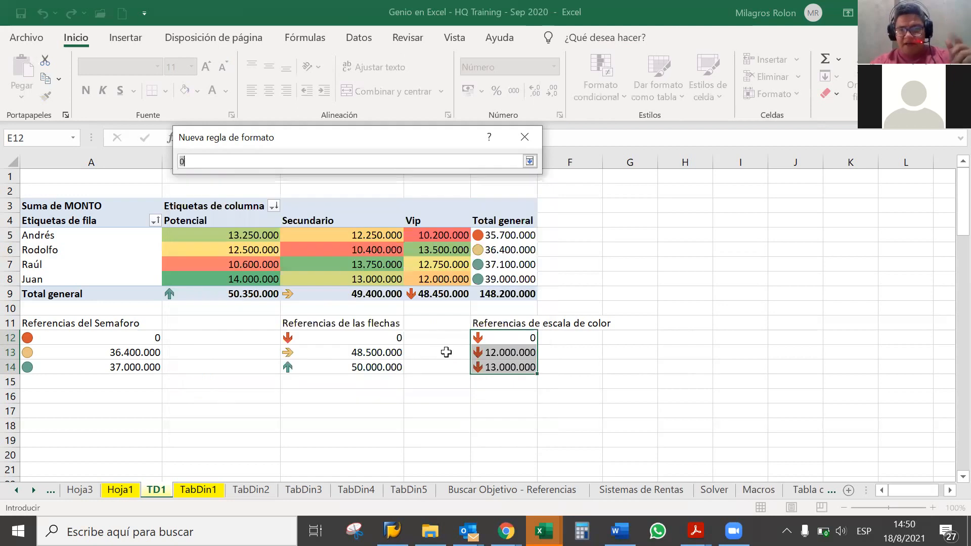
click(497, 352)
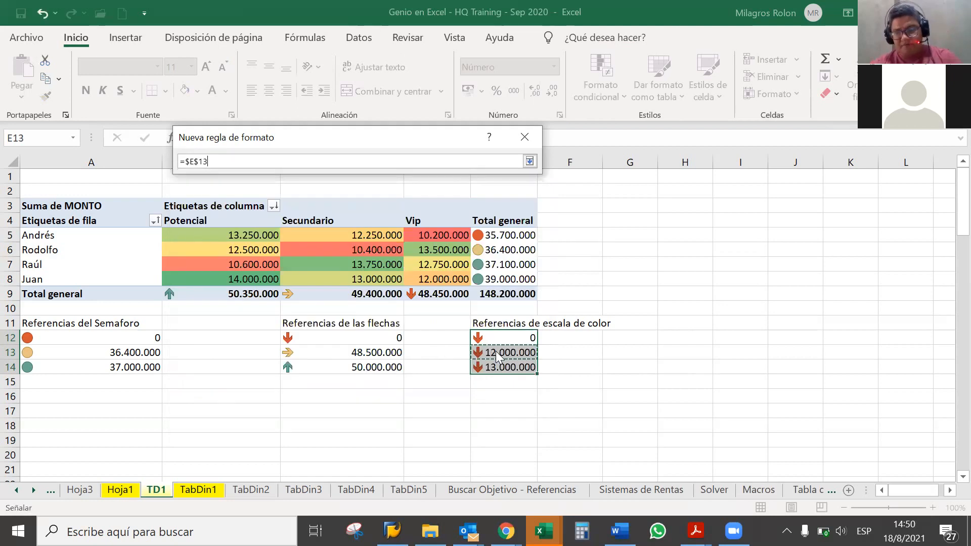
key(Return)
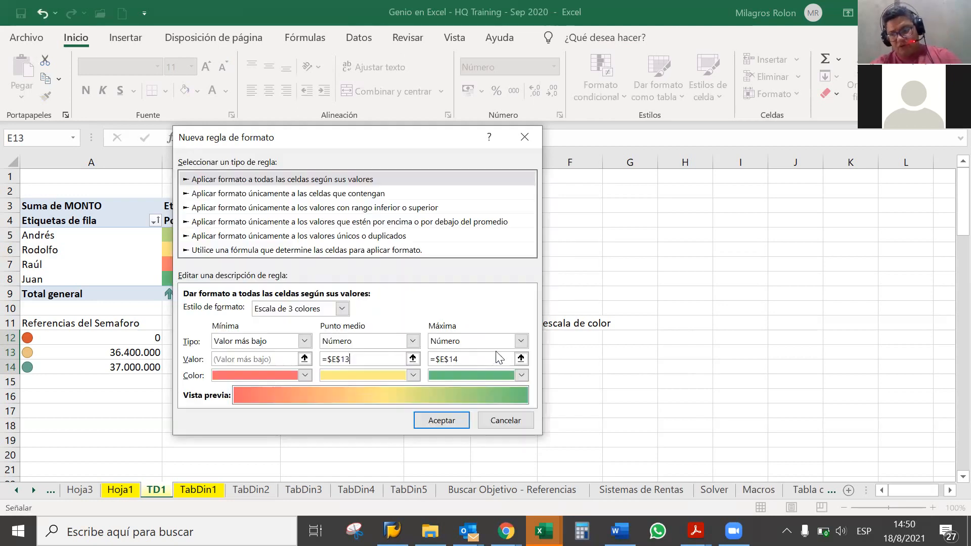
- Set the rule's minimum to type Número with its value taken from cell E12 (=$E$12) and apply the rule
click(305, 341)
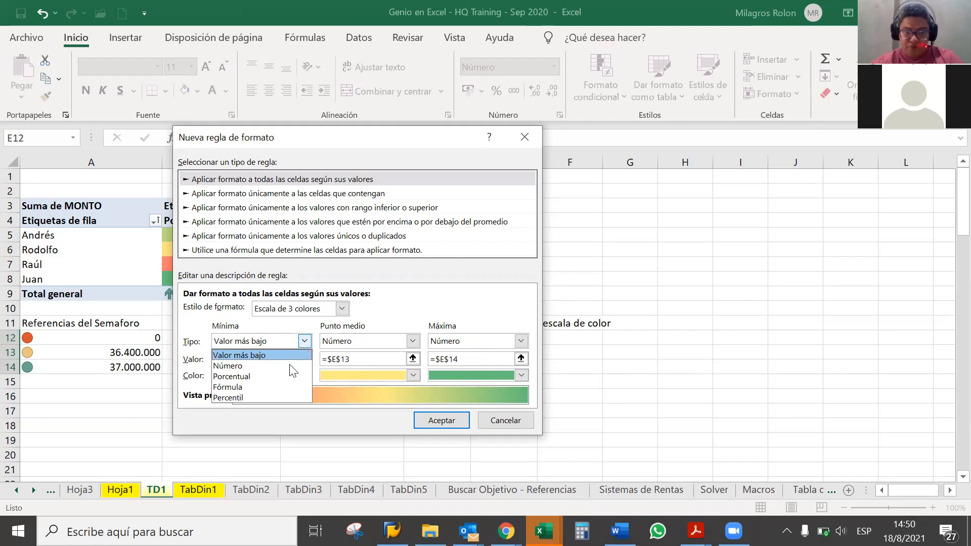
click(298, 364)
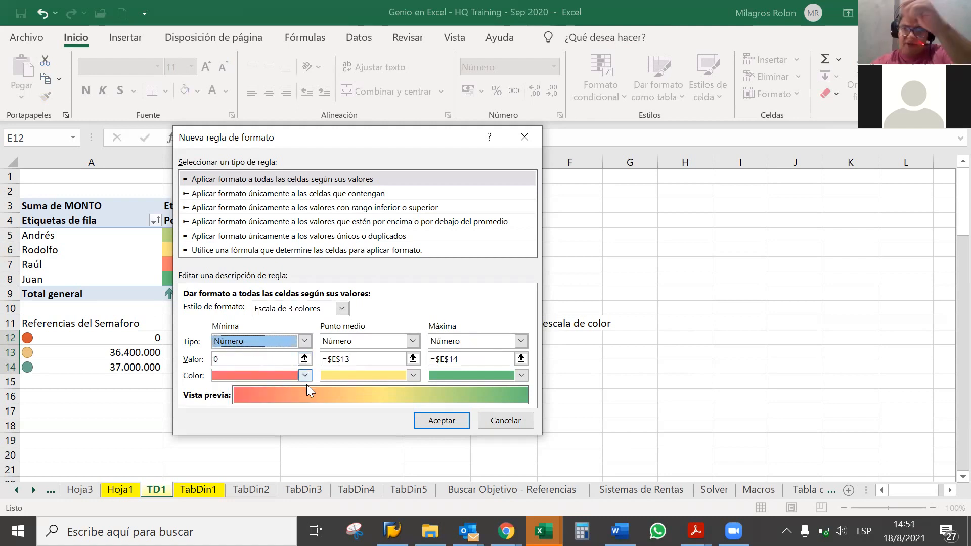
click(308, 359)
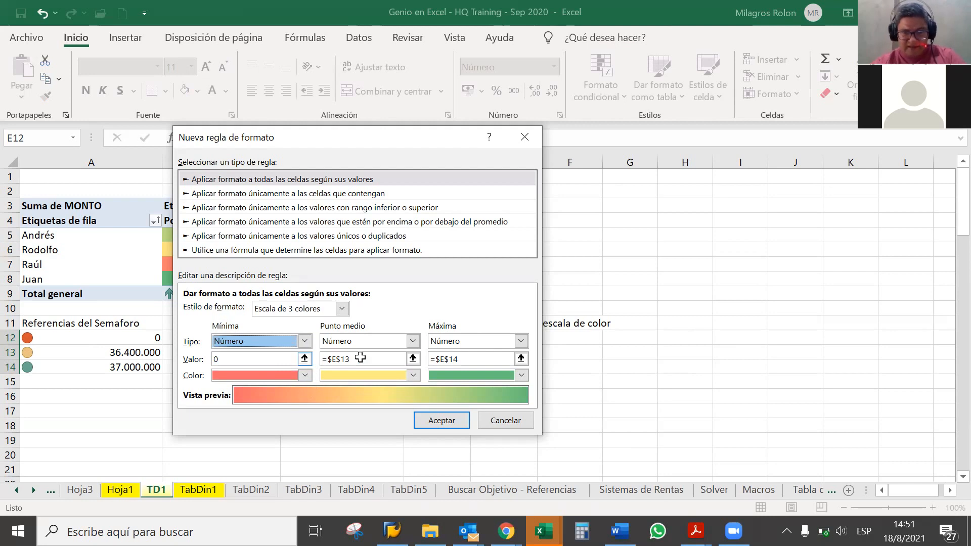
click(503, 339)
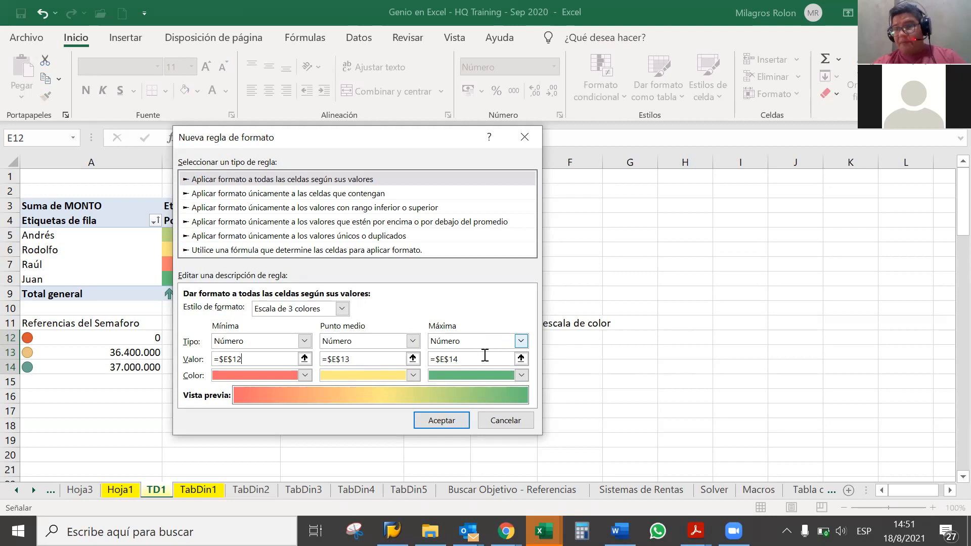
click(442, 417)
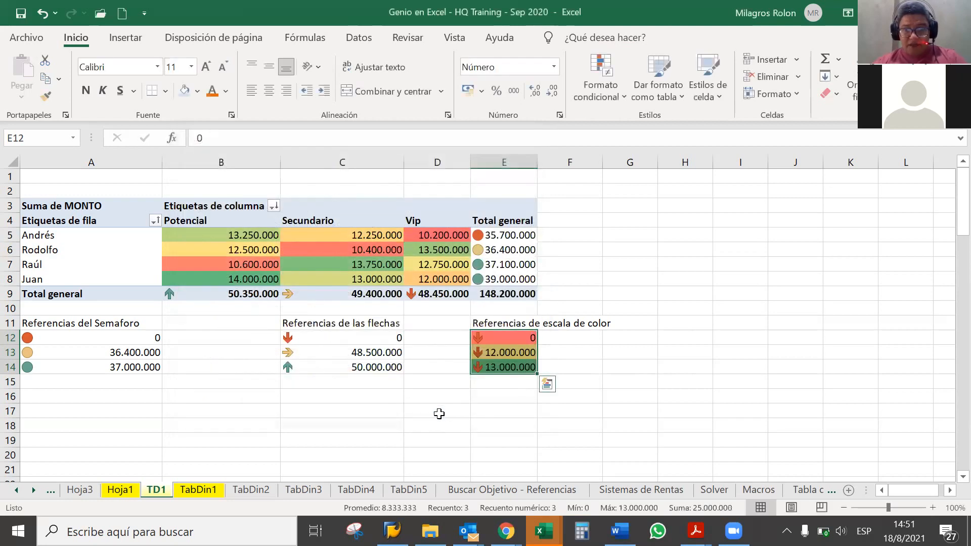
click(493, 382)
click(512, 340)
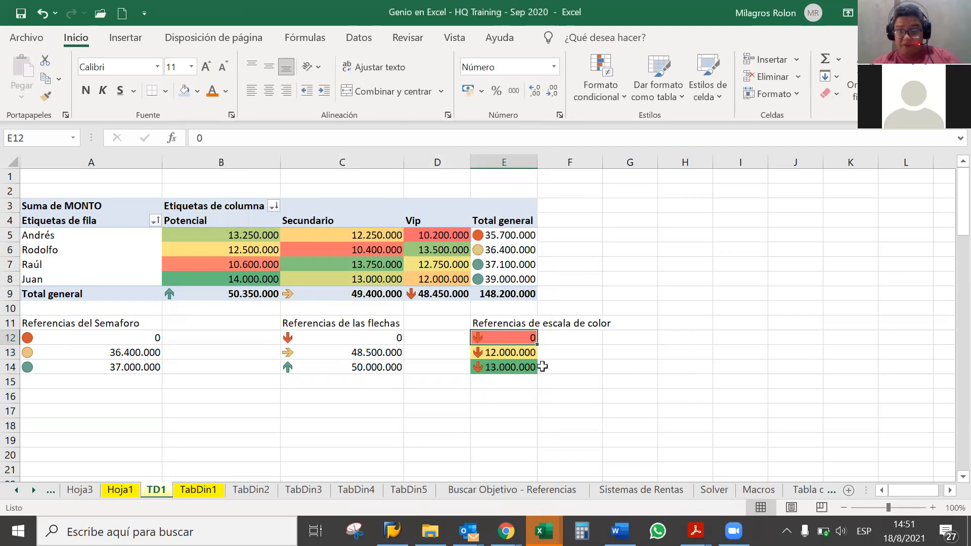
click(532, 364)
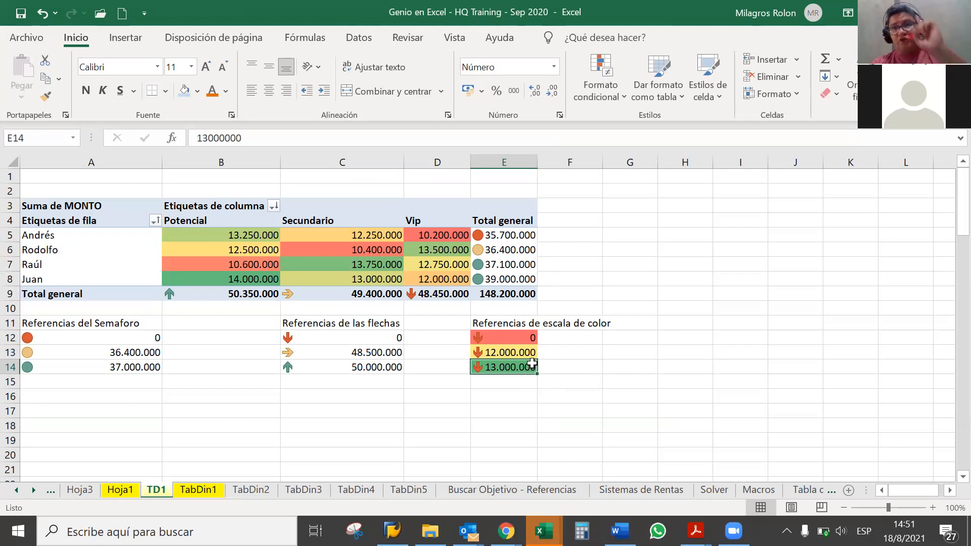
- Delete the arrow icon set rule from E12:E14 in the conditional formatting rules manager, keeping the color scale rule
drag(521, 336, 521, 368)
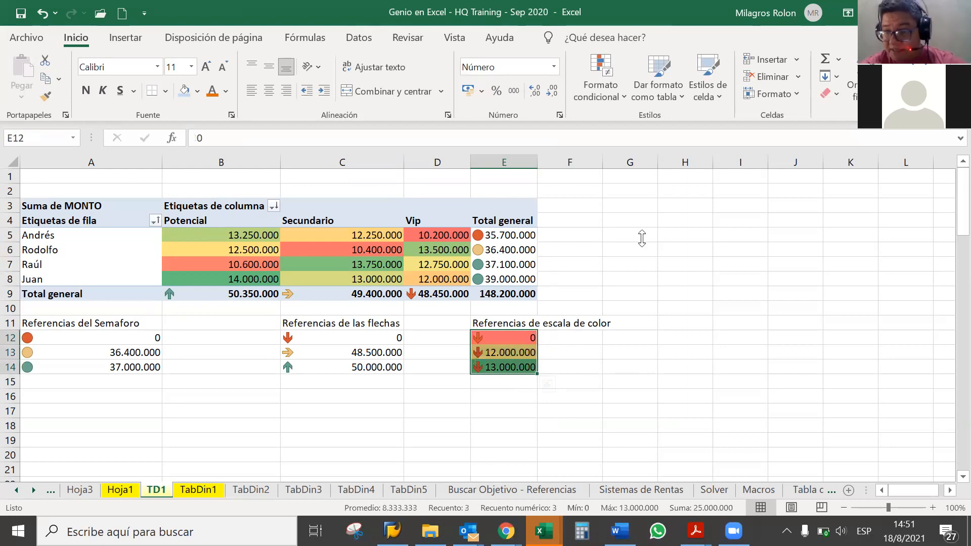
click(600, 83)
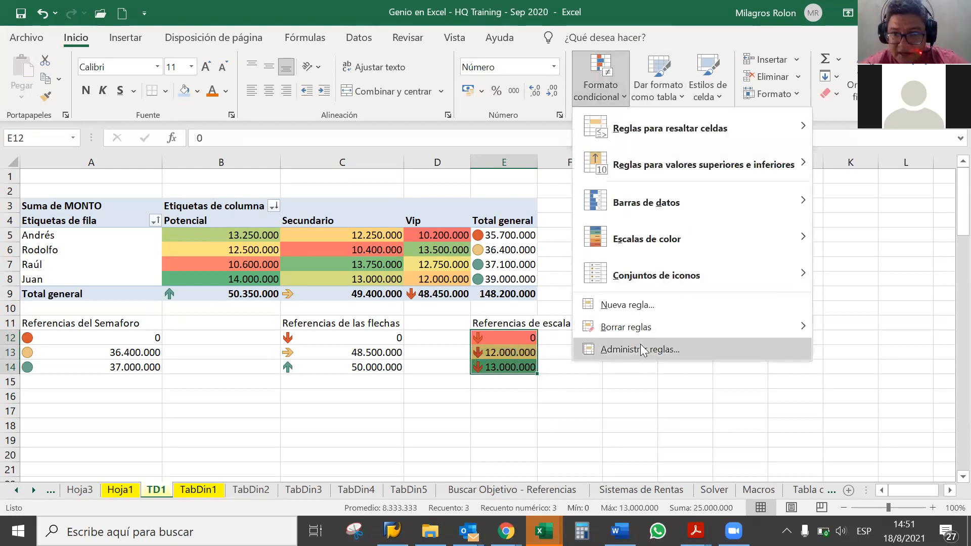
click(640, 349)
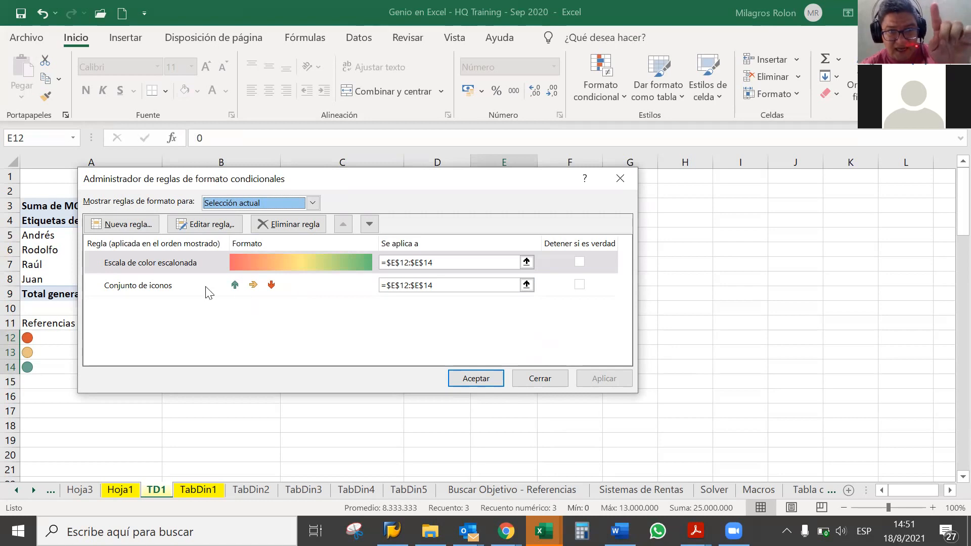
click(172, 290)
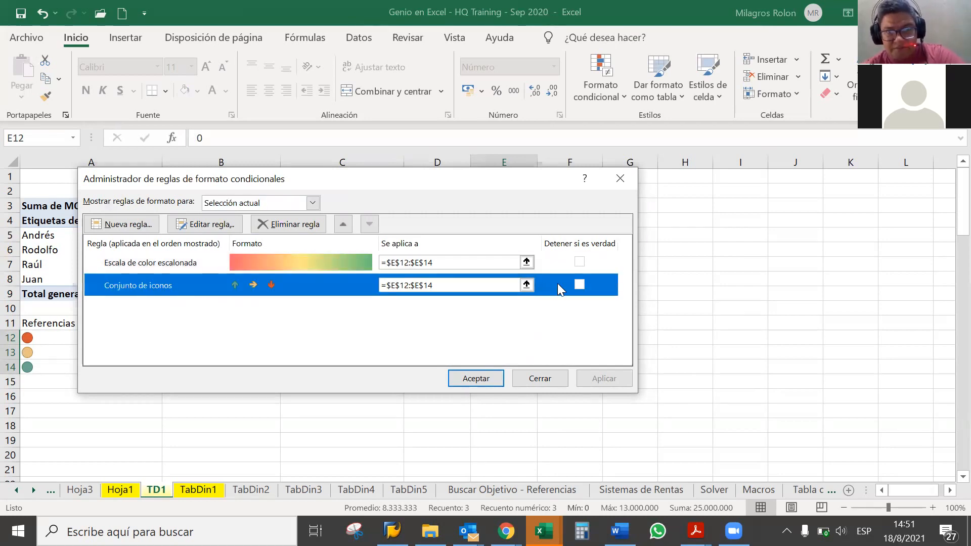
click(308, 228)
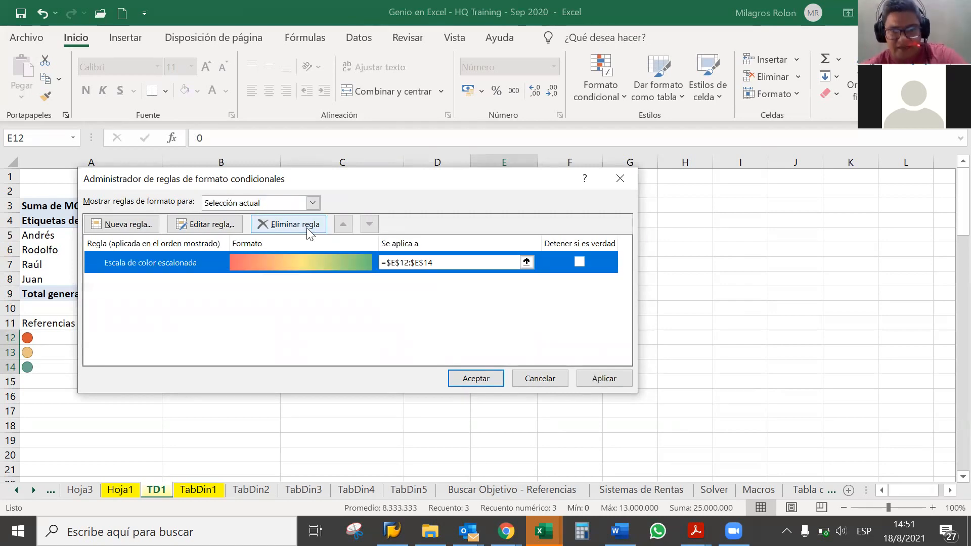
click(488, 377)
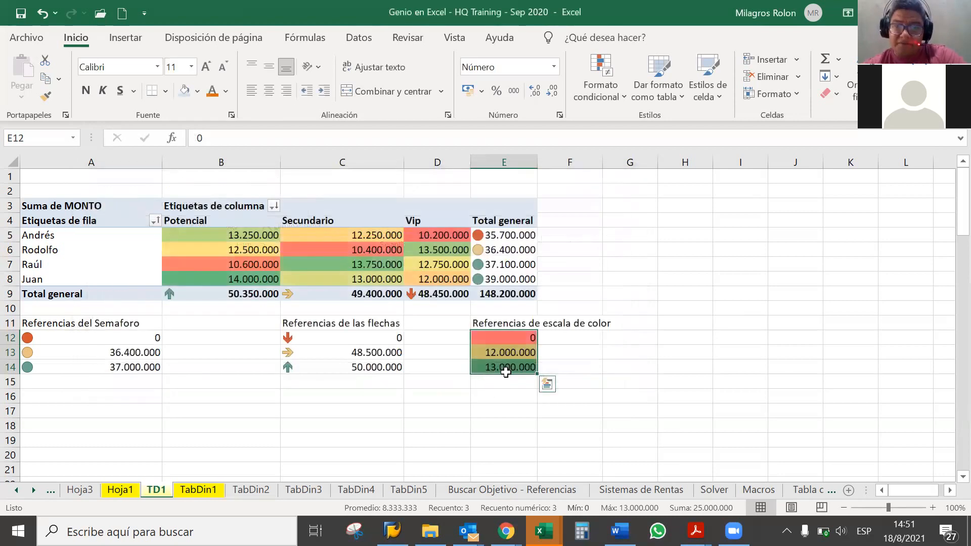
- Copy the formatting of reference cell E13 onto the pivot table values in B5:D8 with Format Painter
click(503, 381)
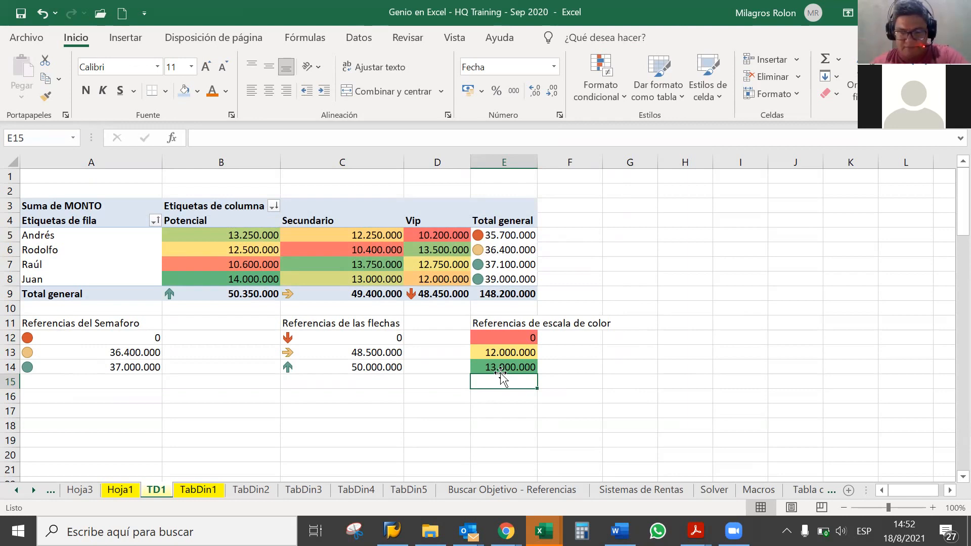
drag(495, 323, 495, 366)
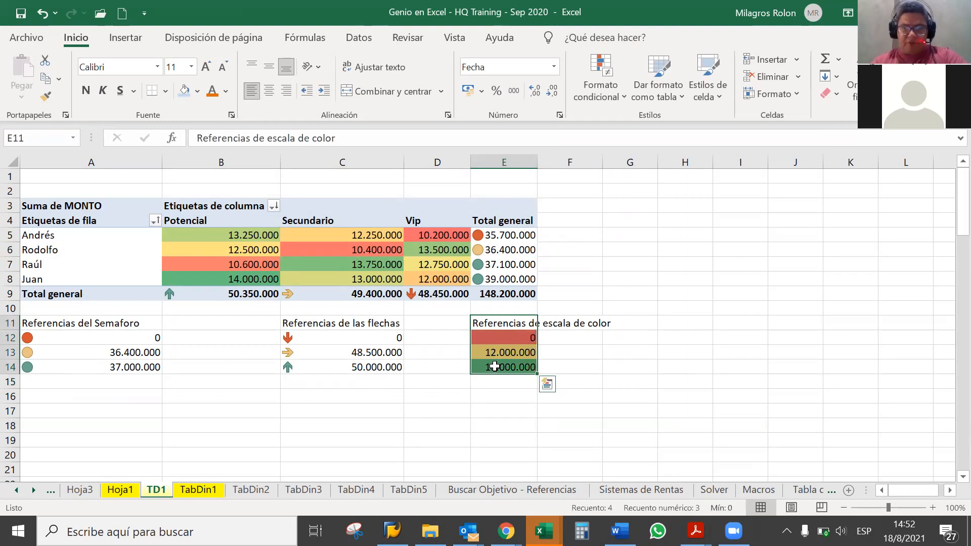
click(504, 353)
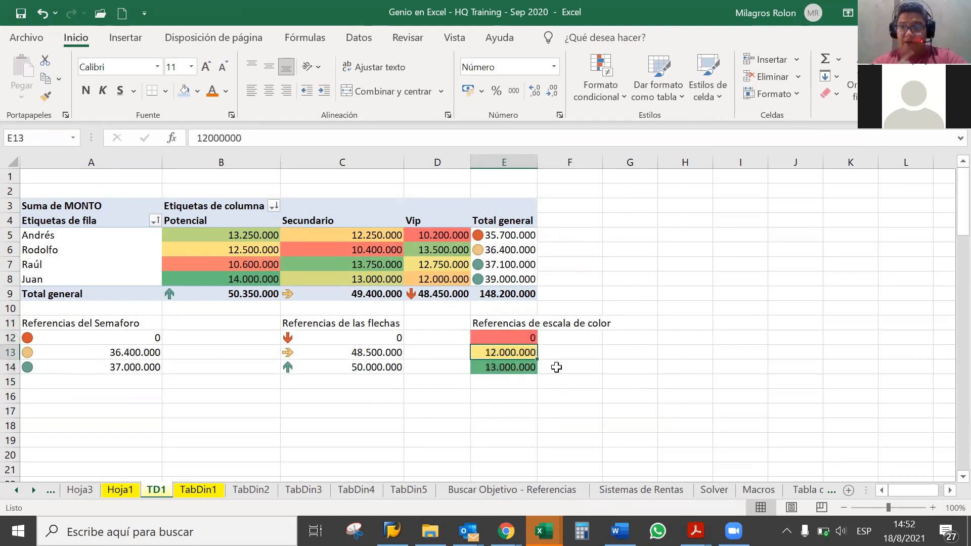
key(ctrl+c)
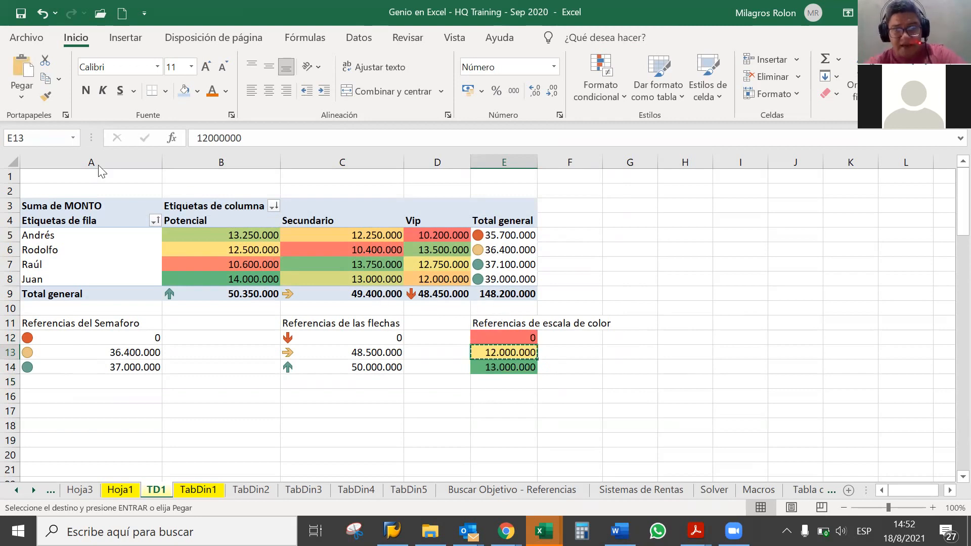
click(45, 96)
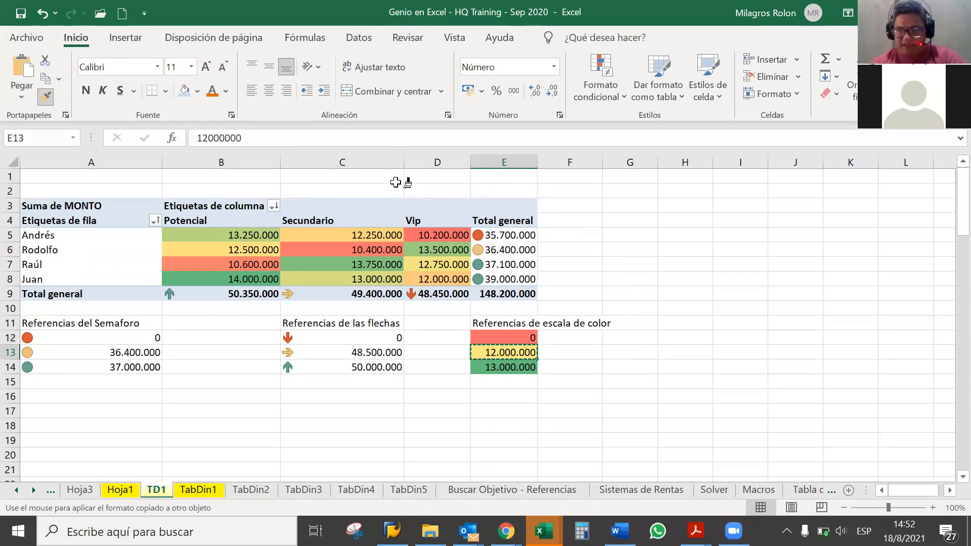
mouse_move(256, 243)
mouse_down()
mouse_move(282, 238)
mouse_move(425, 278)
mouse_up()
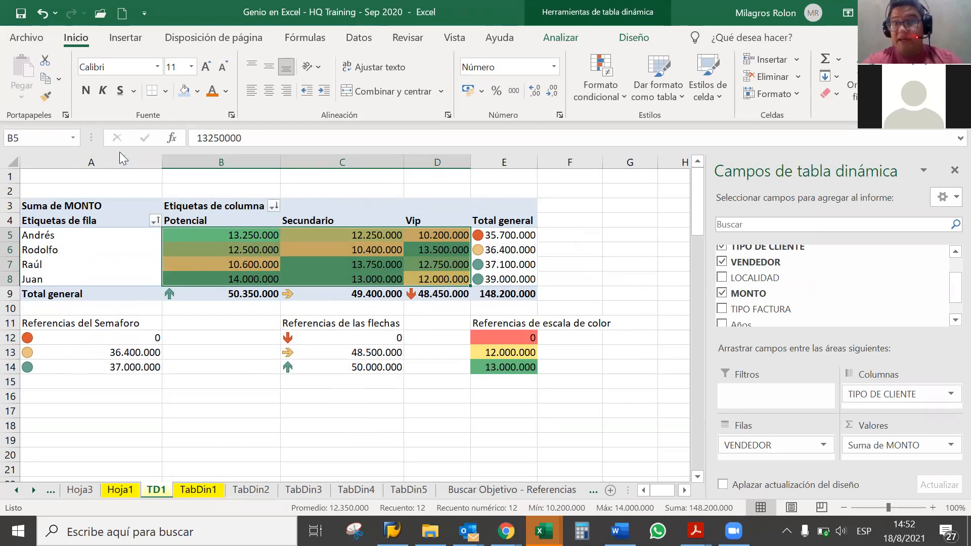
- Check the settings of the pivot table's color scale rule on B5:D8 in the rules manager and delete that rule
click(606, 85)
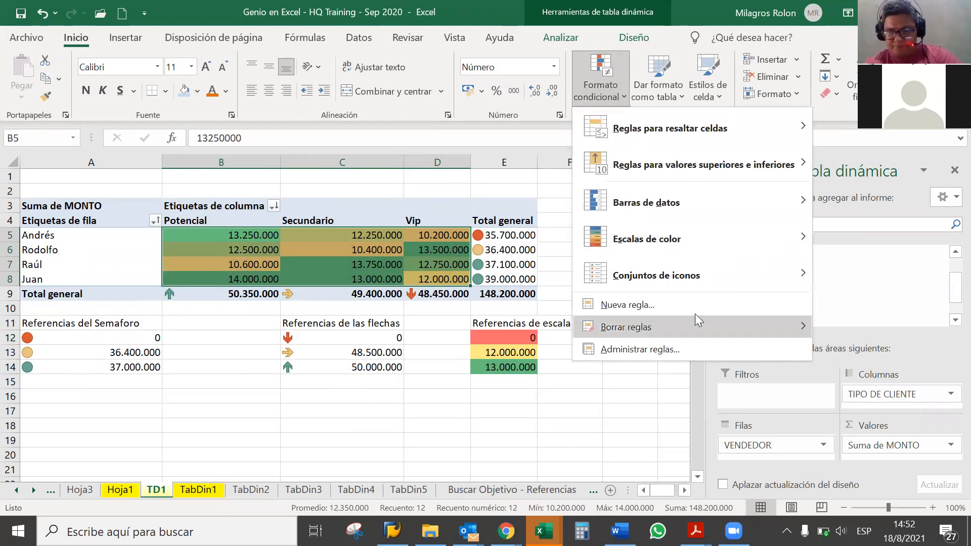
click(681, 349)
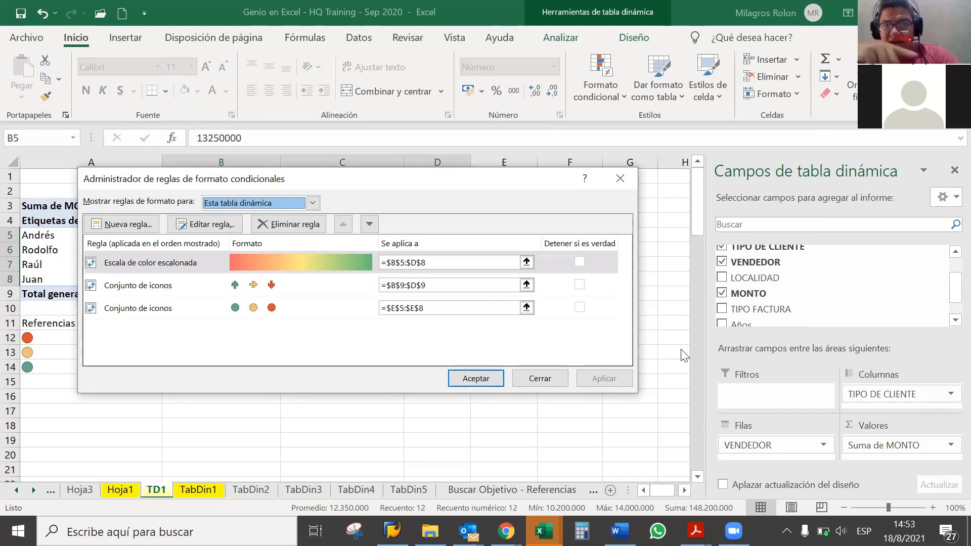
click(258, 256)
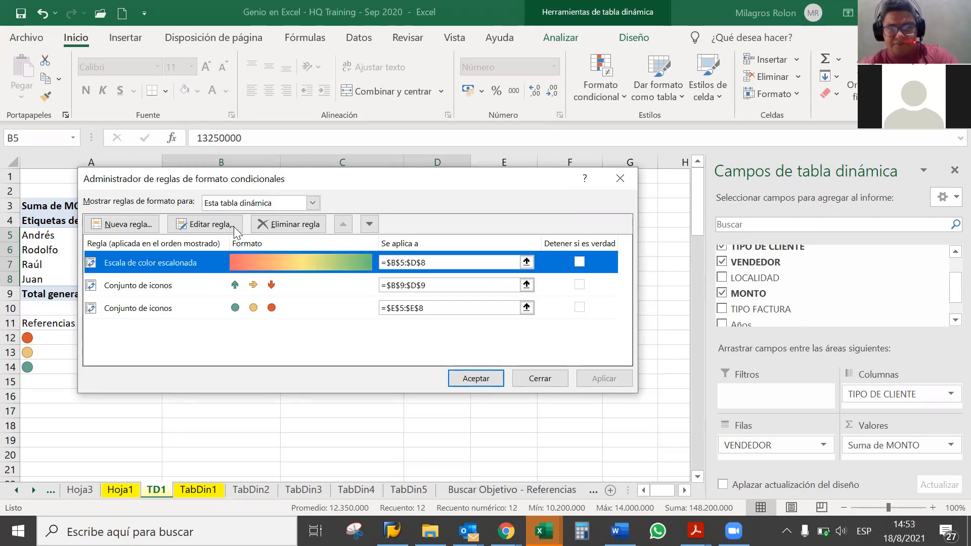
click(214, 223)
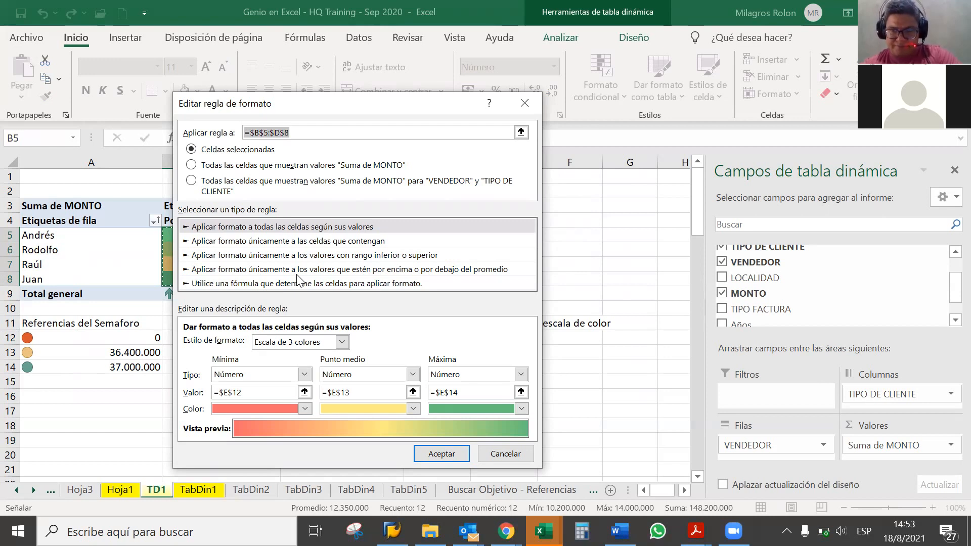
click(508, 460)
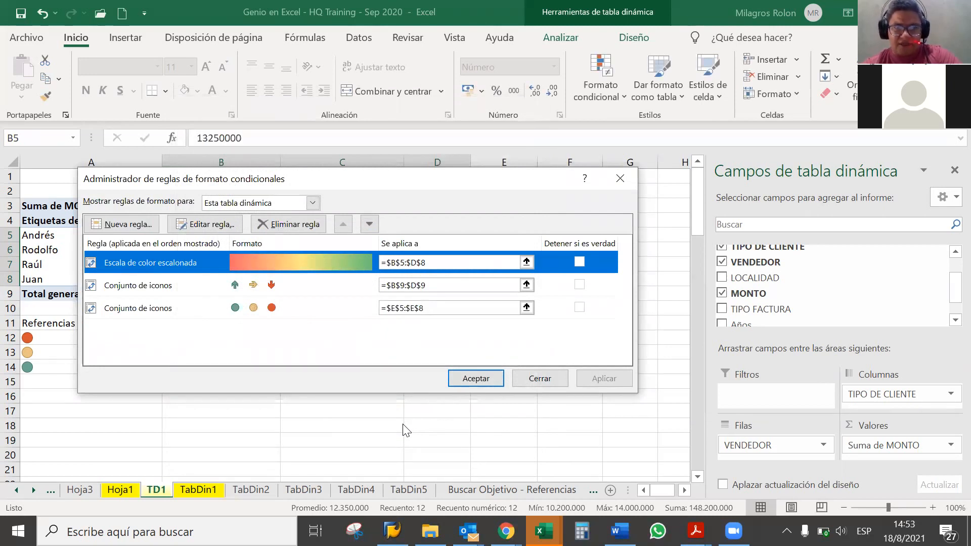
click(287, 229)
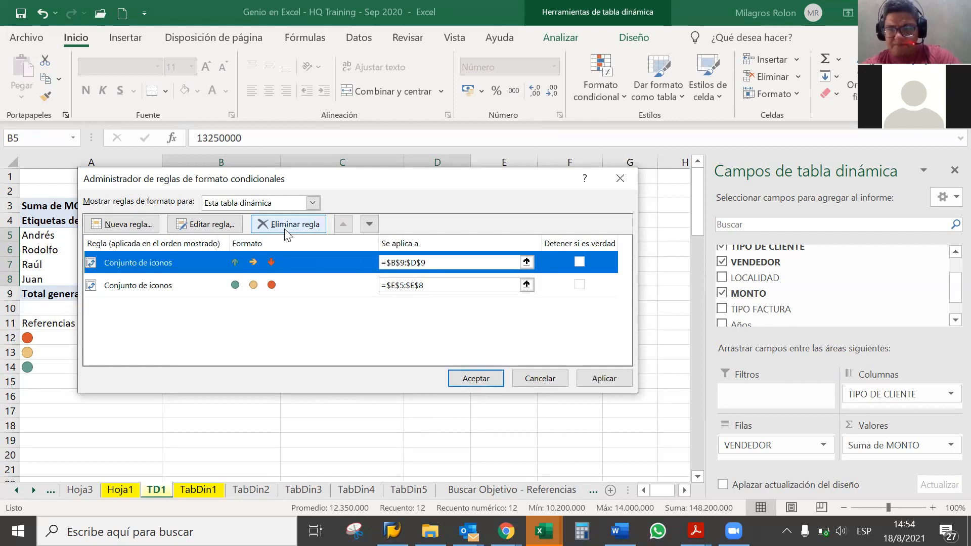
click(480, 377)
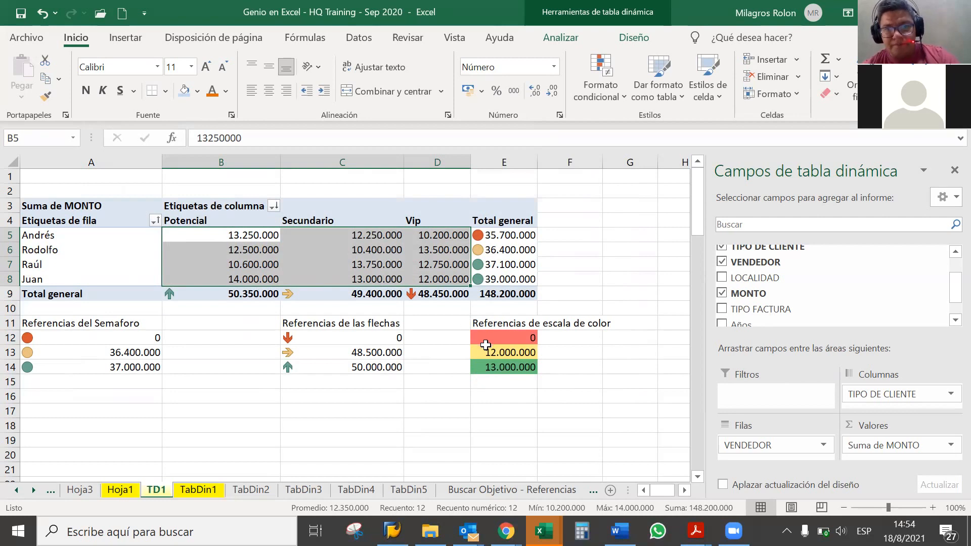
- Reapply E13's color scale formatting to the unformatted pivot table range B5:D8 with Format Painter
click(485, 351)
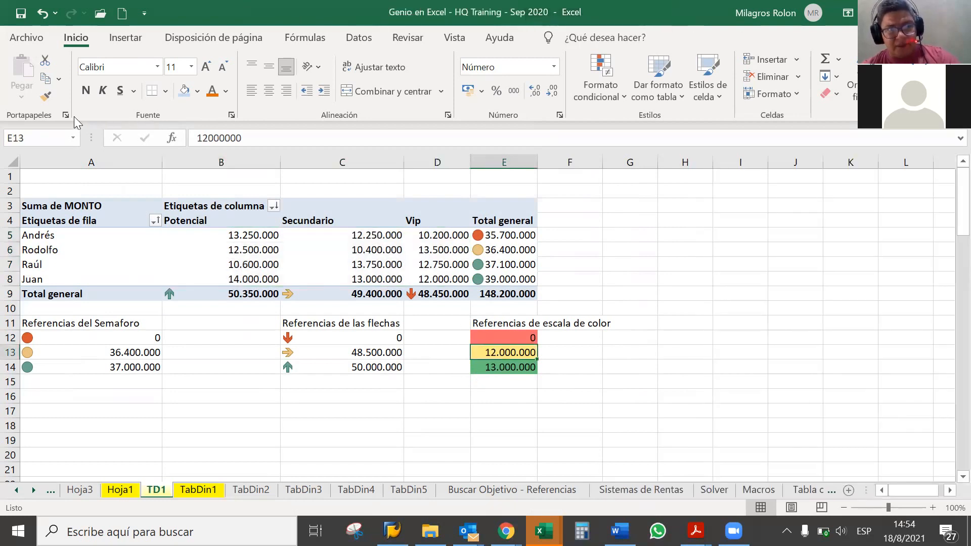
click(46, 96)
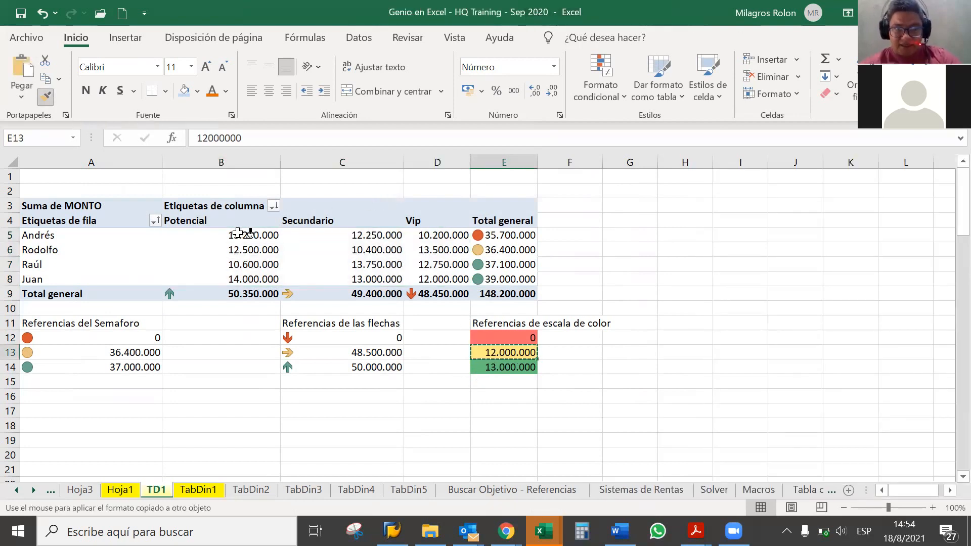
drag(222, 235, 415, 278)
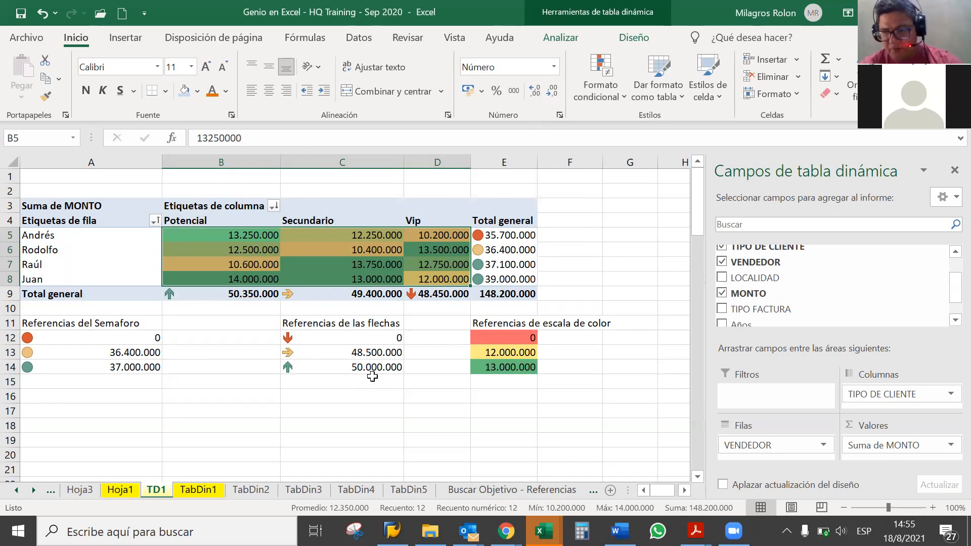
key(XF86AudioLowerVolume)
key(XF86AudioLowerVolume)
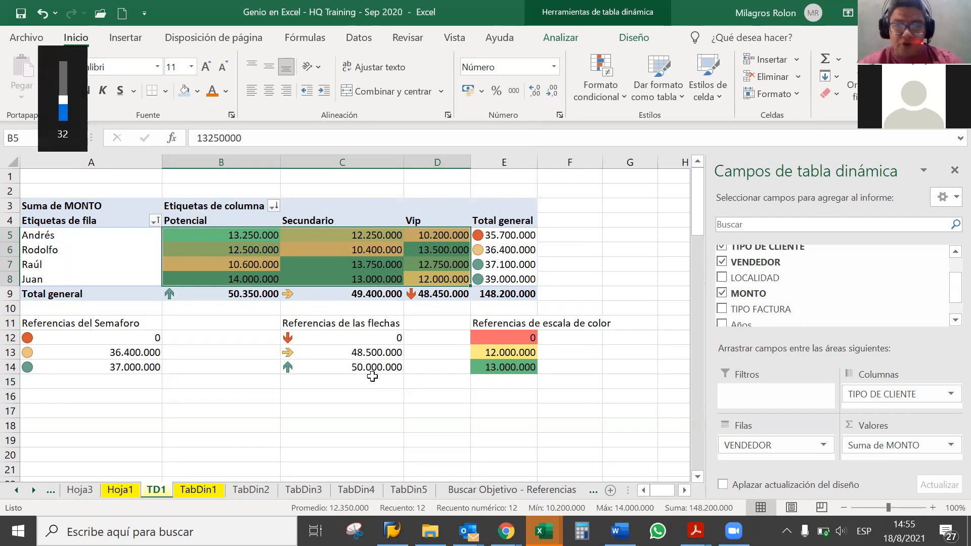
key(XF86AudioLowerVolume)
key(XF86AudioLowerVolume)
key(XF86AudioLowerVolume)
key(XF86AudioLowerVolume)
key(XF86AudioLowerVolume)
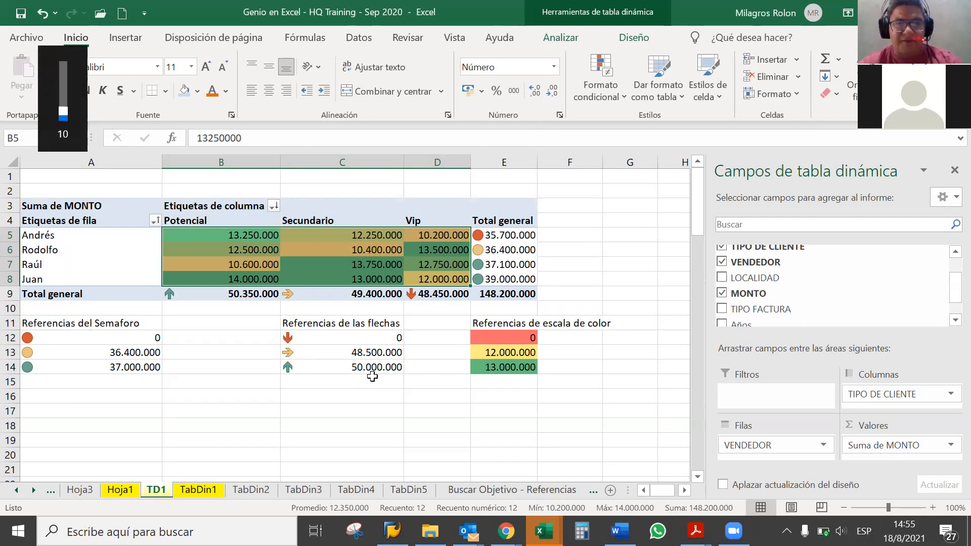
- Undo the color scale formatting copied from E13 onto the pivot table values in B5:D8
click(500, 379)
click(502, 358)
key(ctrl+c)
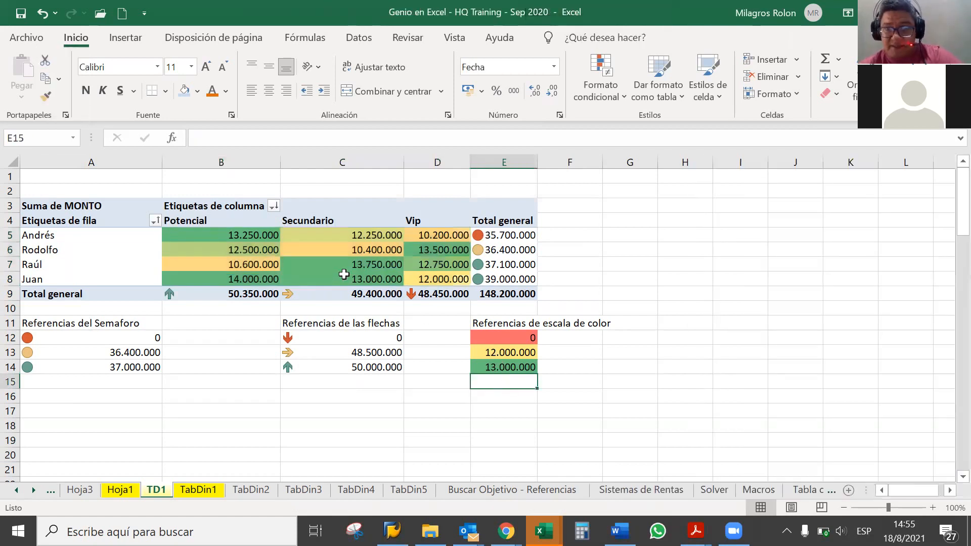
click(331, 268)
drag(223, 235, 437, 279)
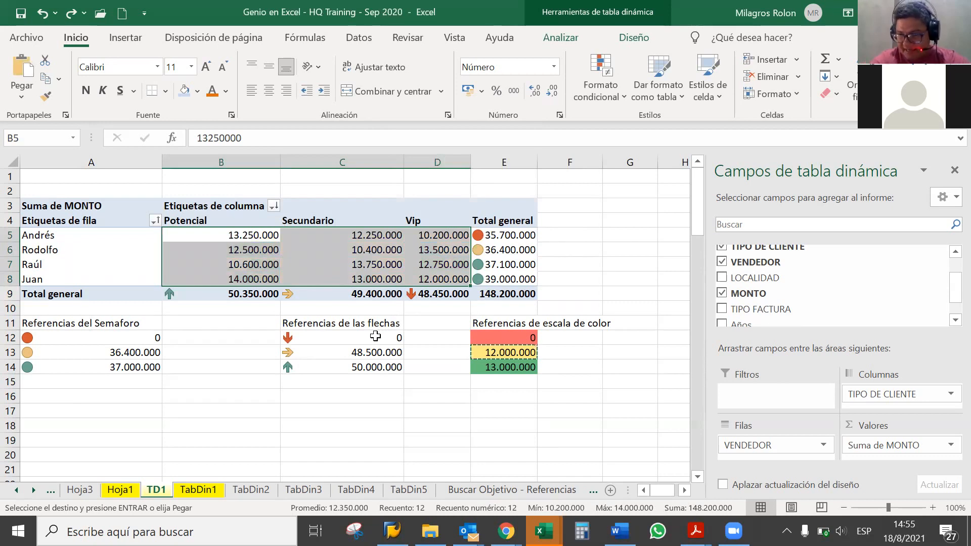
- Clear the conditional formatting rules from the color scale reference cells E12:E14
click(496, 336)
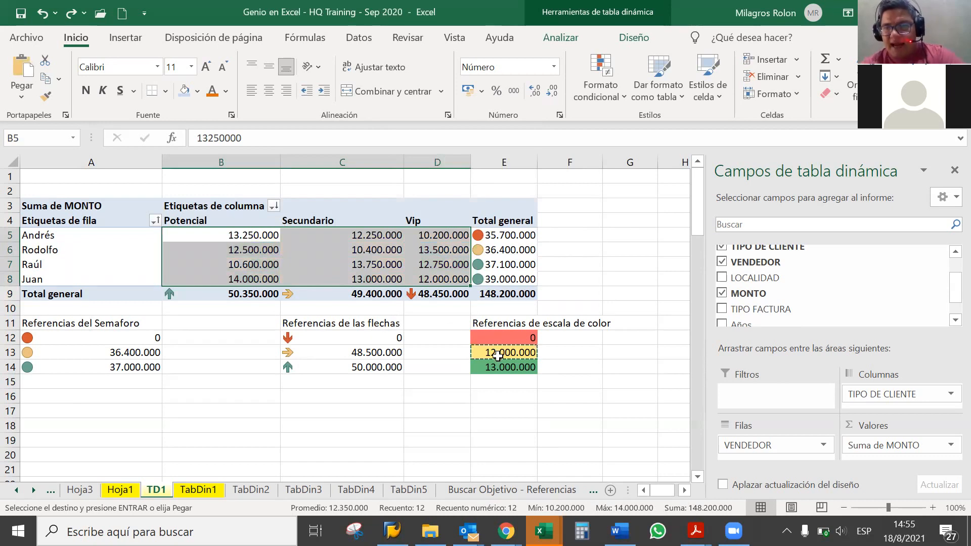
shift+click(498, 363)
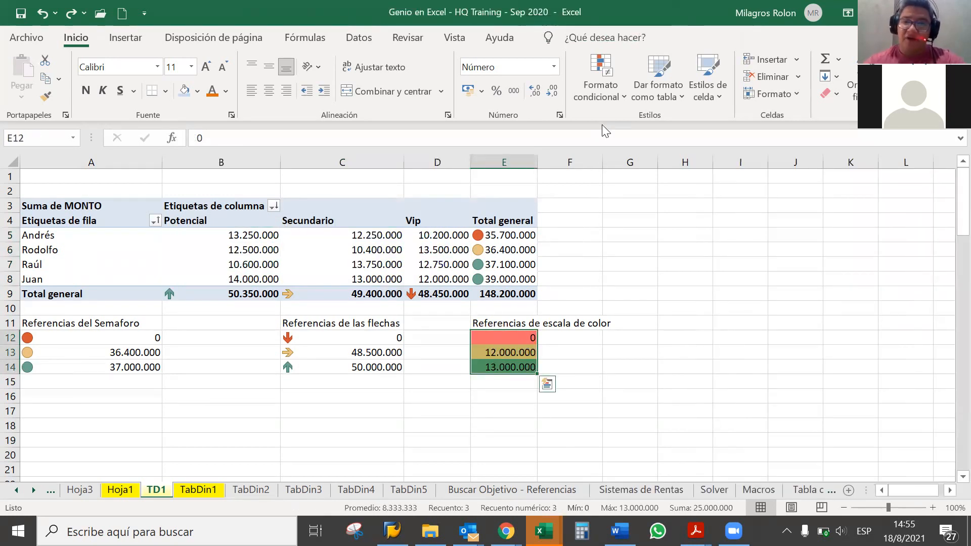
click(623, 97)
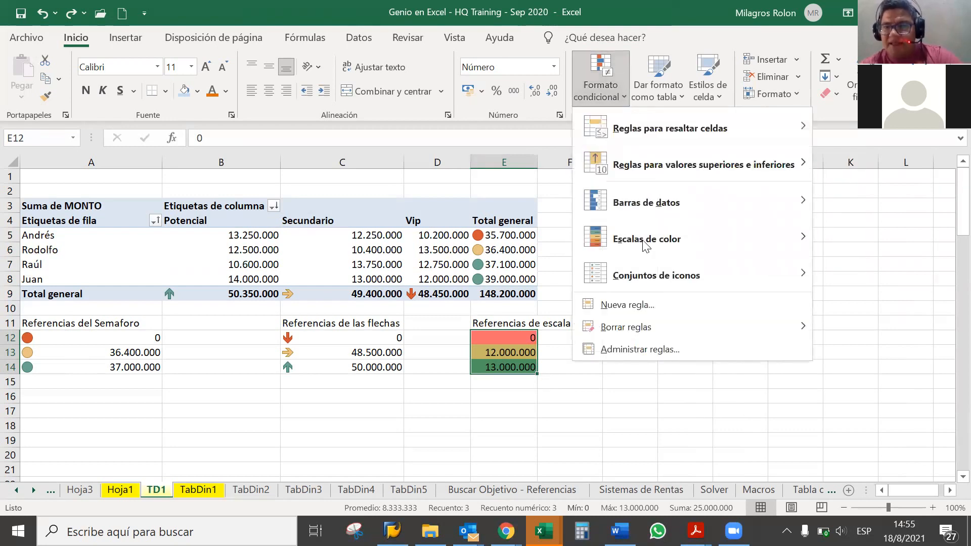
mouse_move(643, 240)
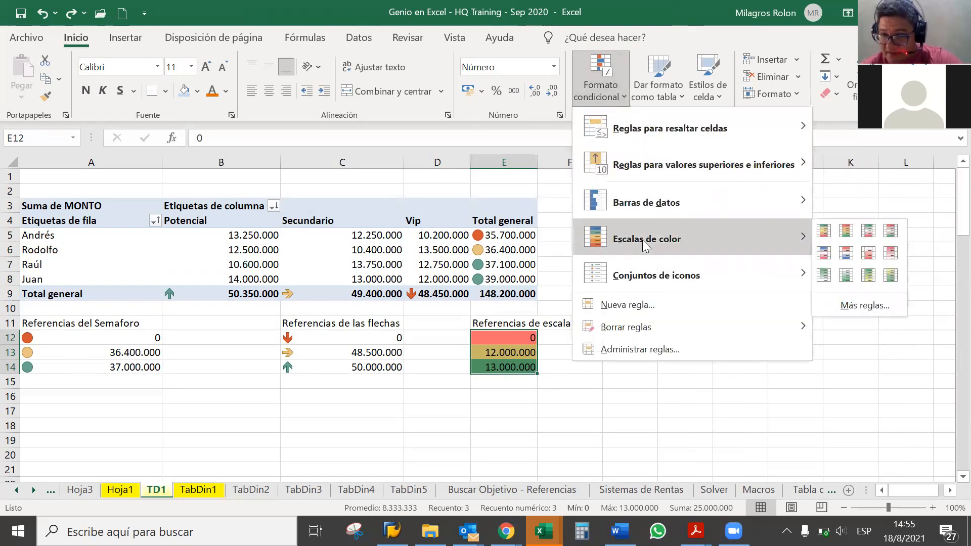
mouse_move(646, 334)
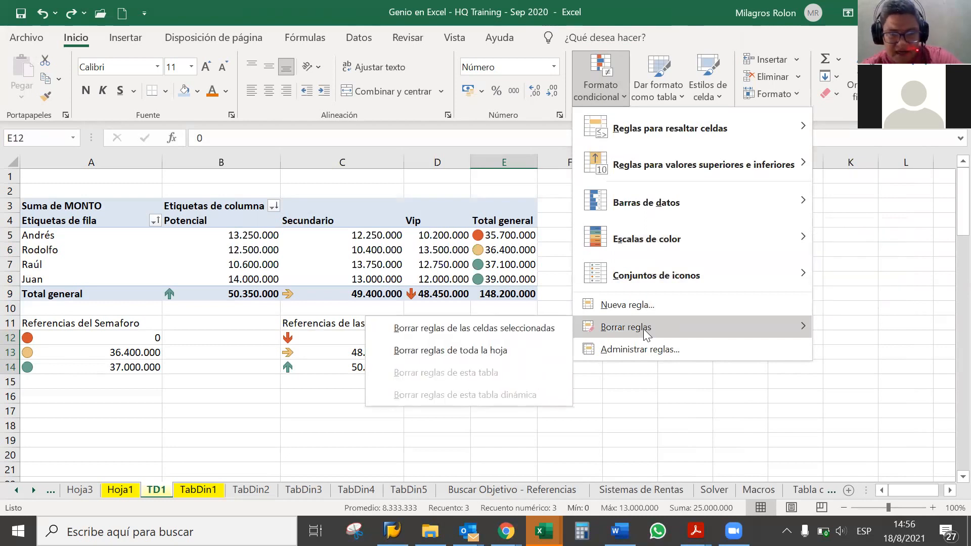
click(564, 328)
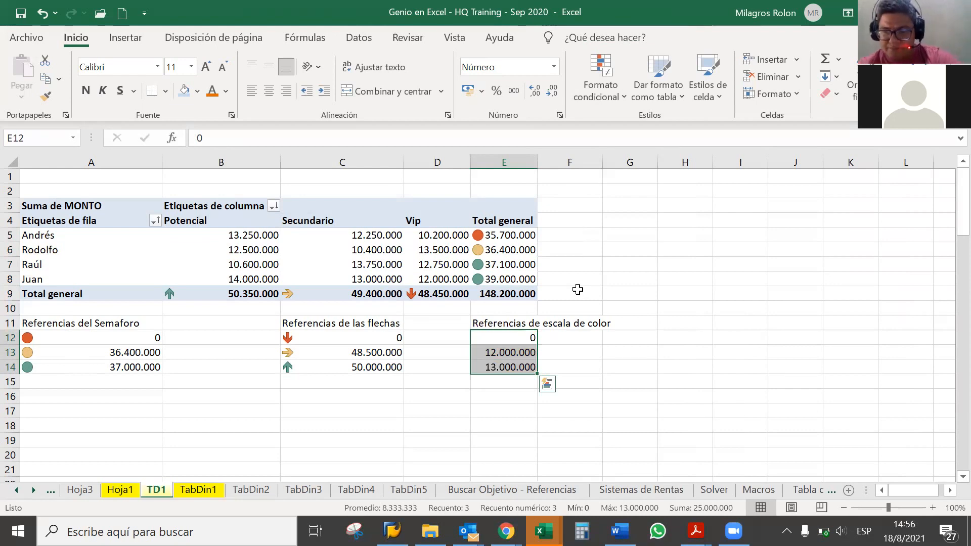
- Start a greater-than highlight rule on cell E12 that compares against the reference =$E$12
click(513, 336)
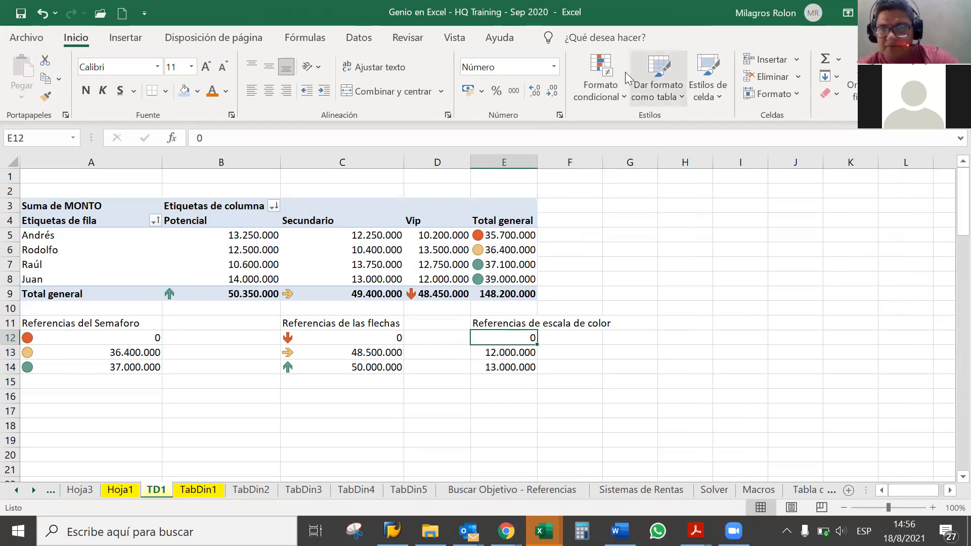
click(601, 81)
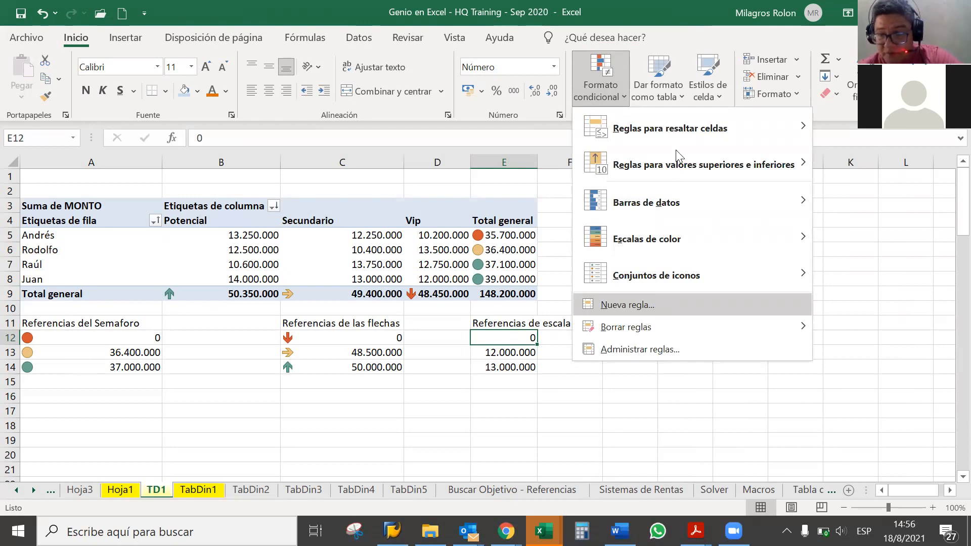
mouse_move(683, 131)
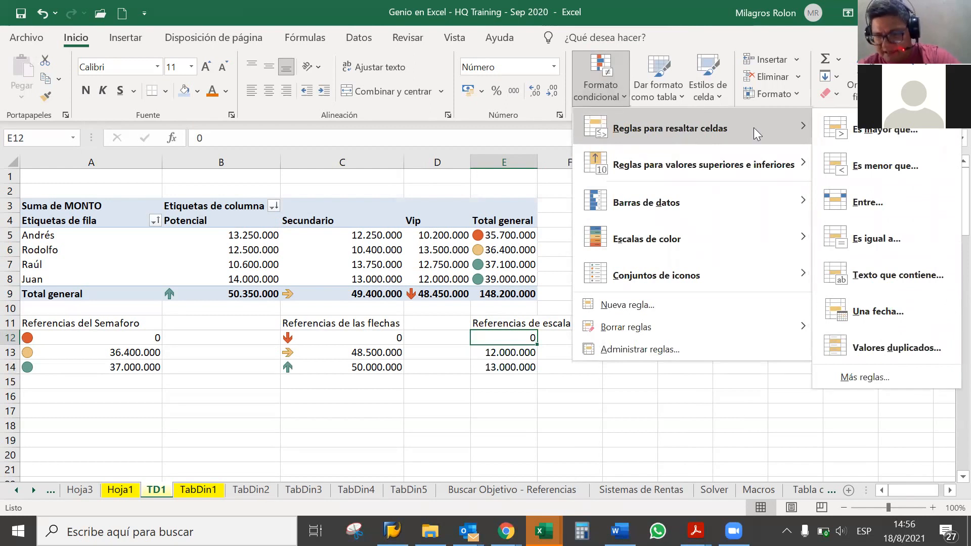
click(860, 131)
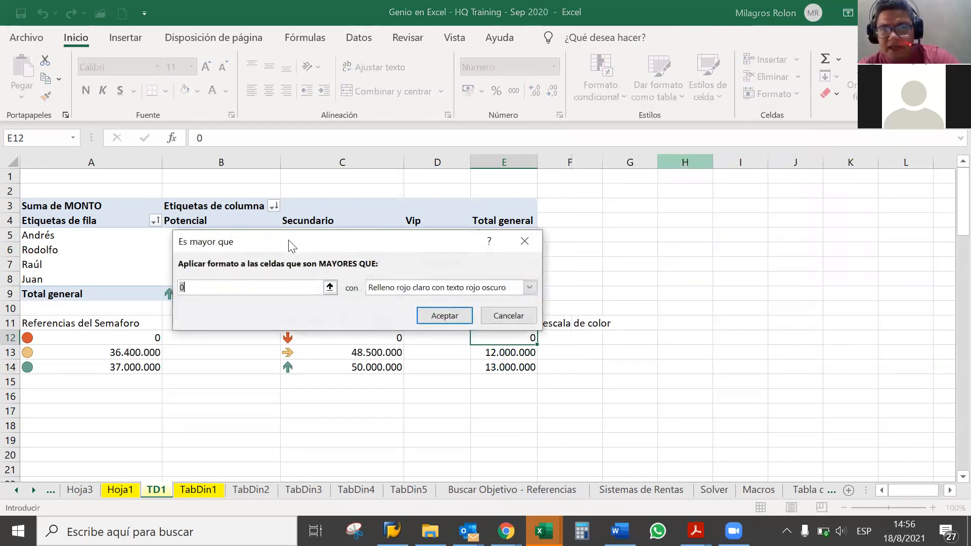
click(329, 288)
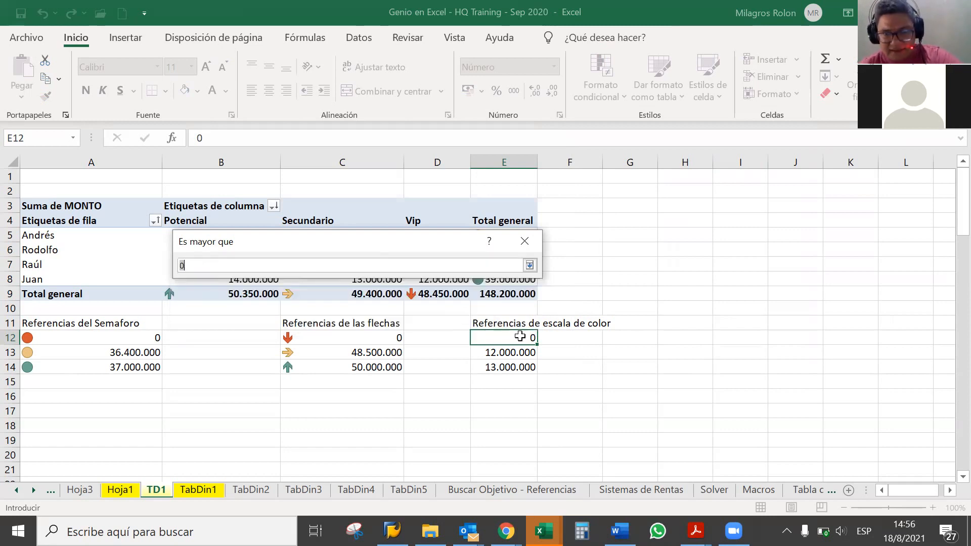
click(517, 336)
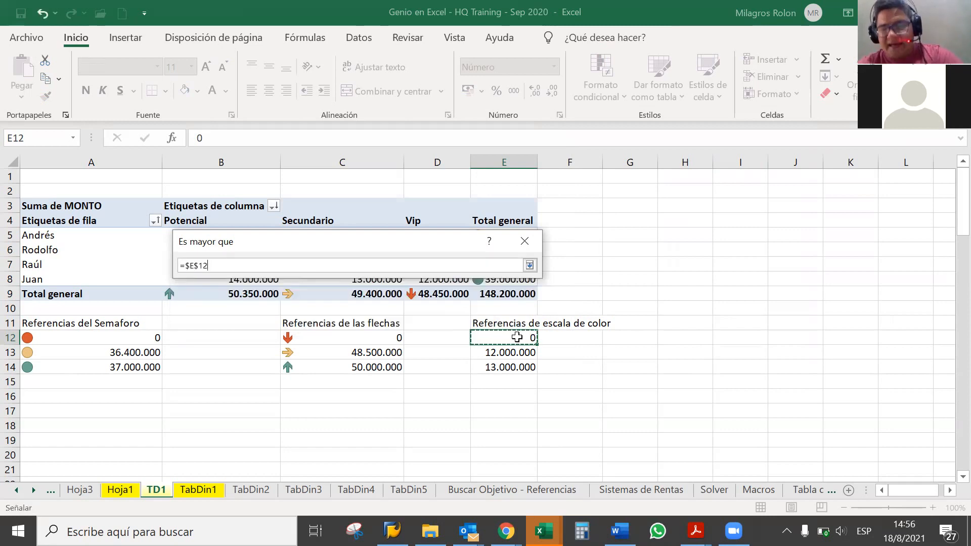
key(Return)
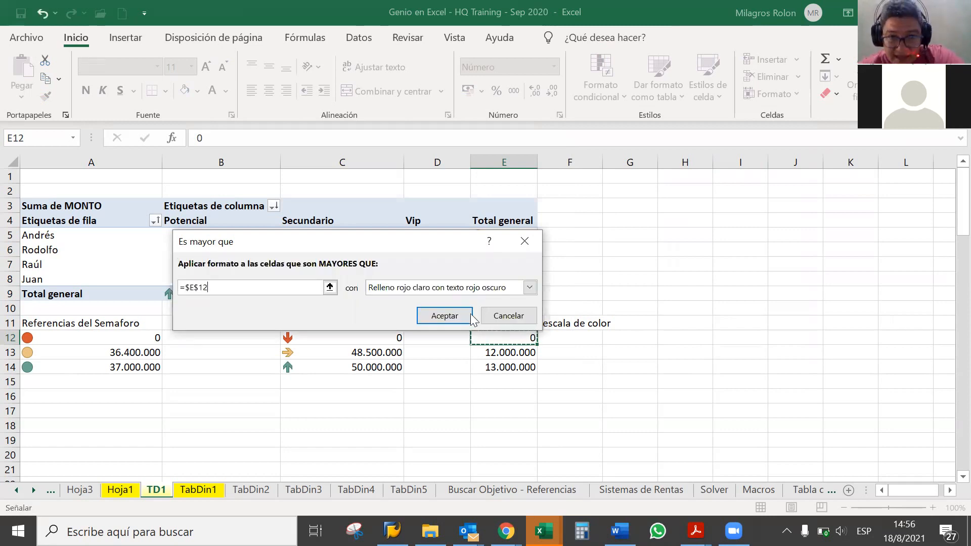
- Give the greater-than rule a custom format with a solid red fill and apply it to E12
click(530, 288)
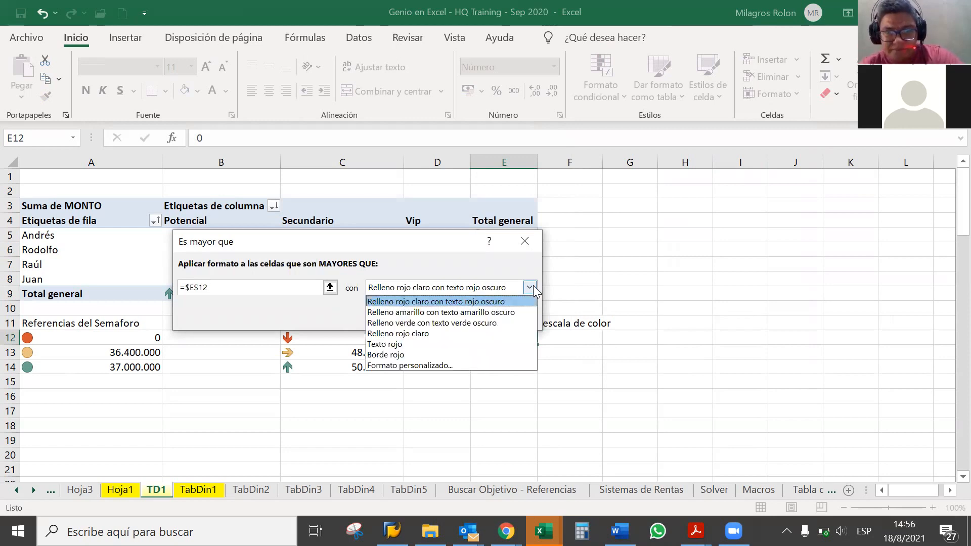
click(530, 289)
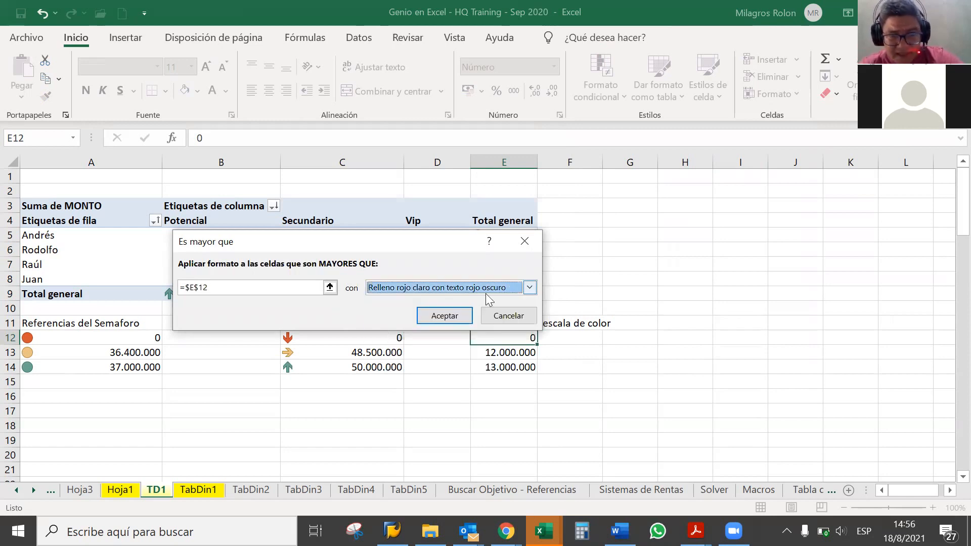
click(531, 290)
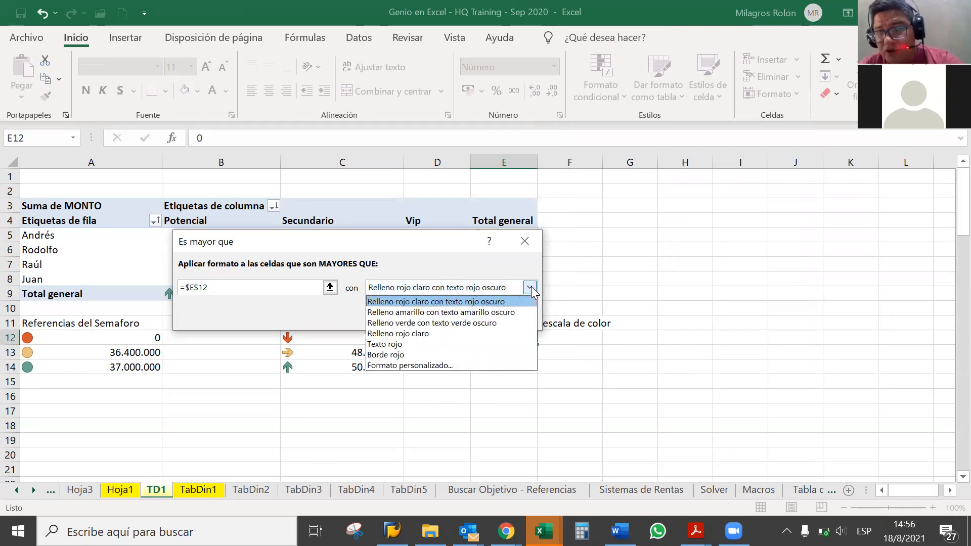
click(530, 289)
click(531, 289)
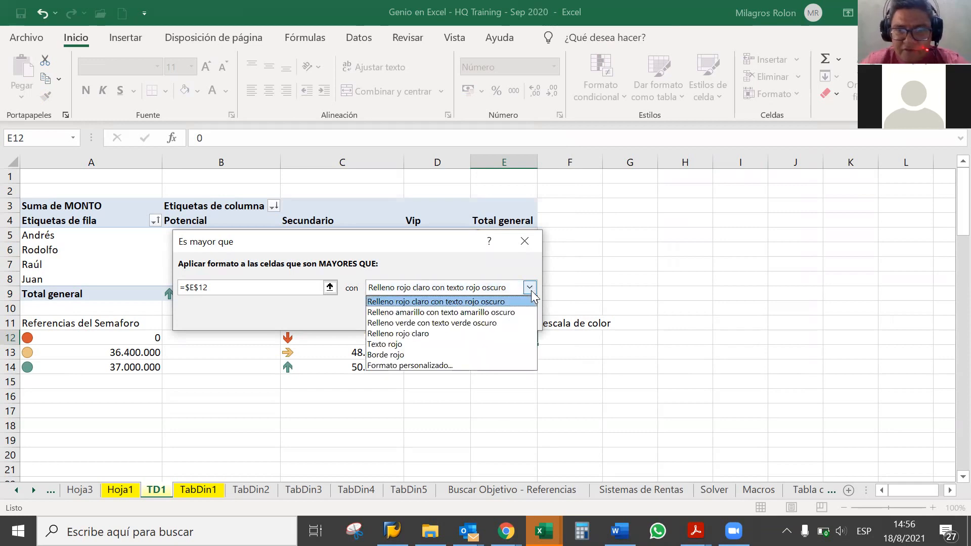
click(500, 364)
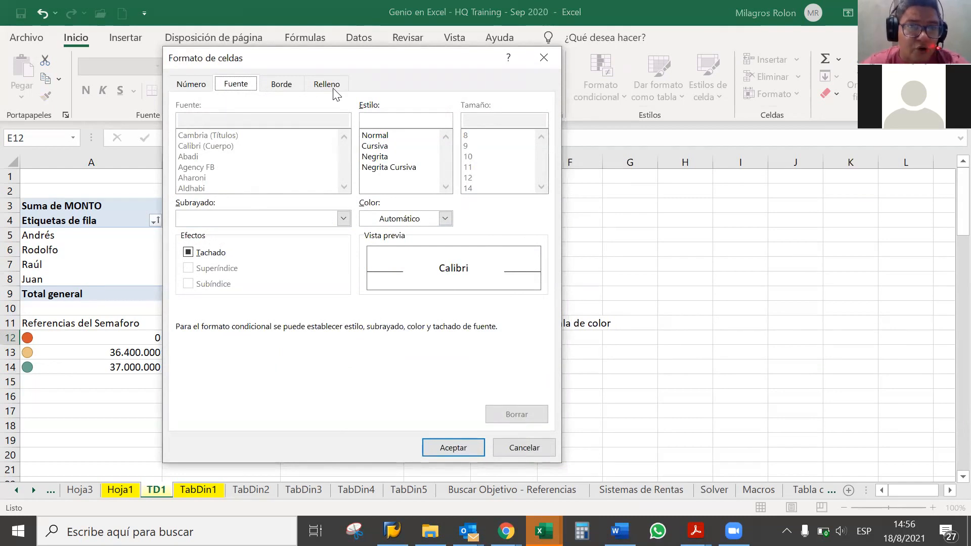
click(326, 85)
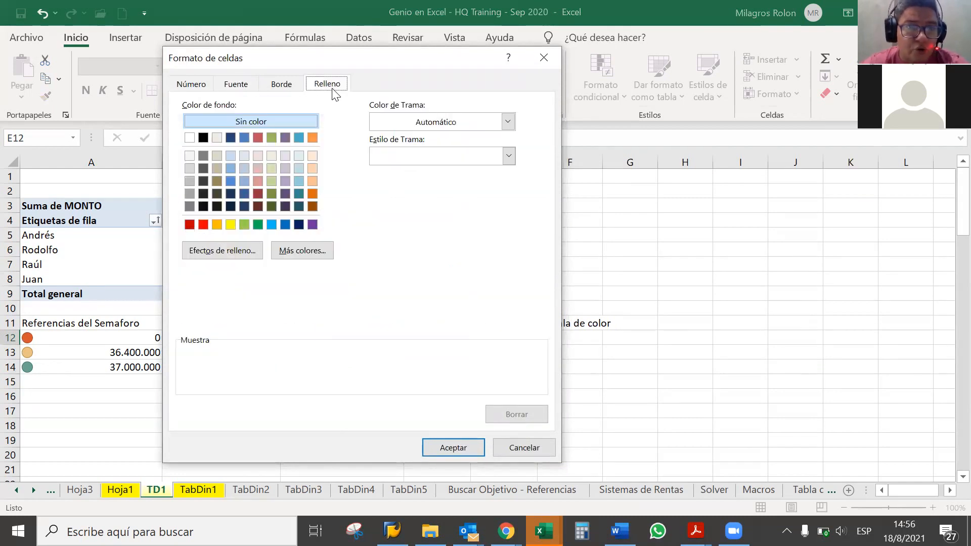
click(202, 225)
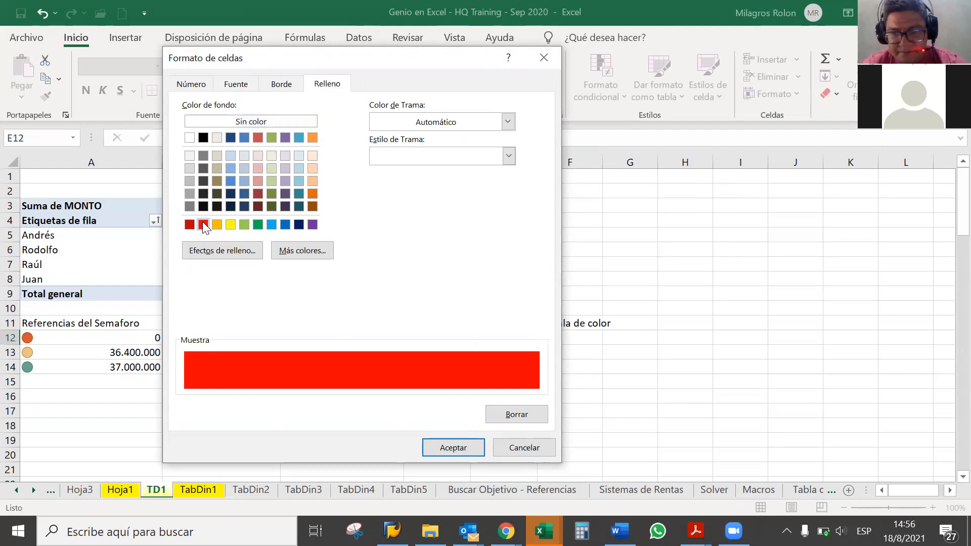
click(453, 448)
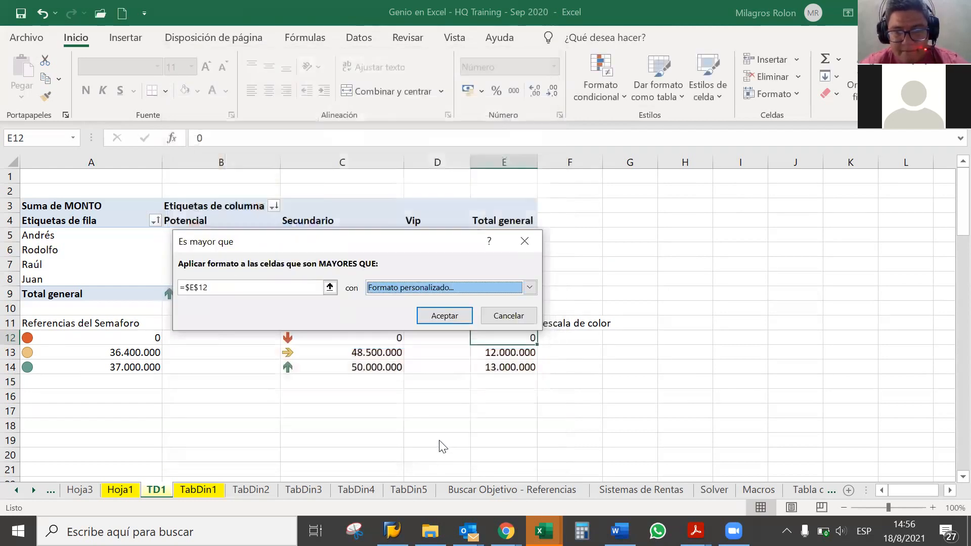
click(452, 319)
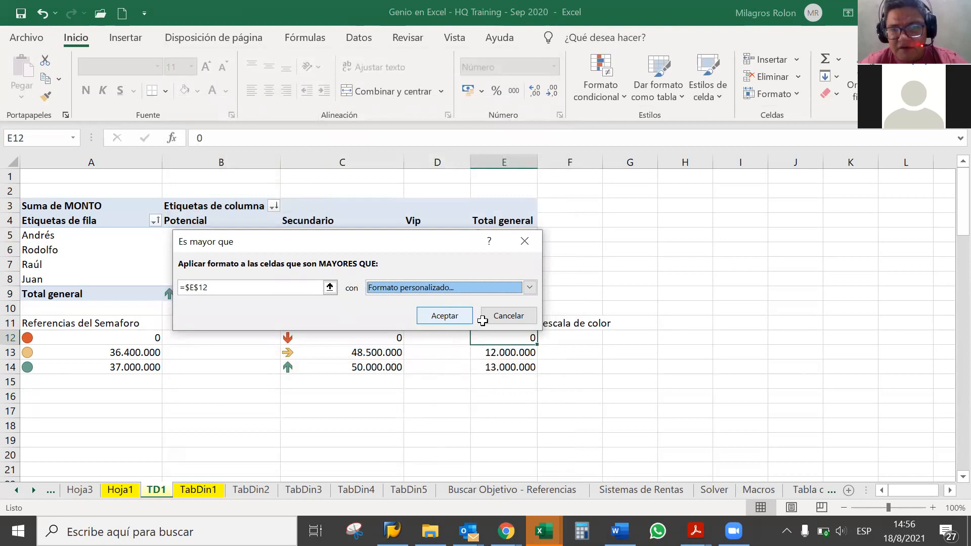
click(502, 353)
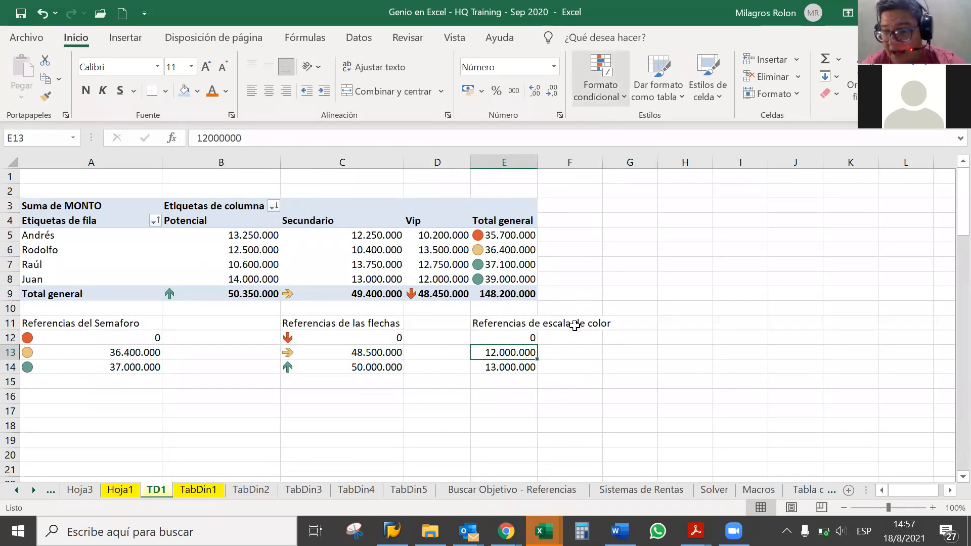
click(526, 338)
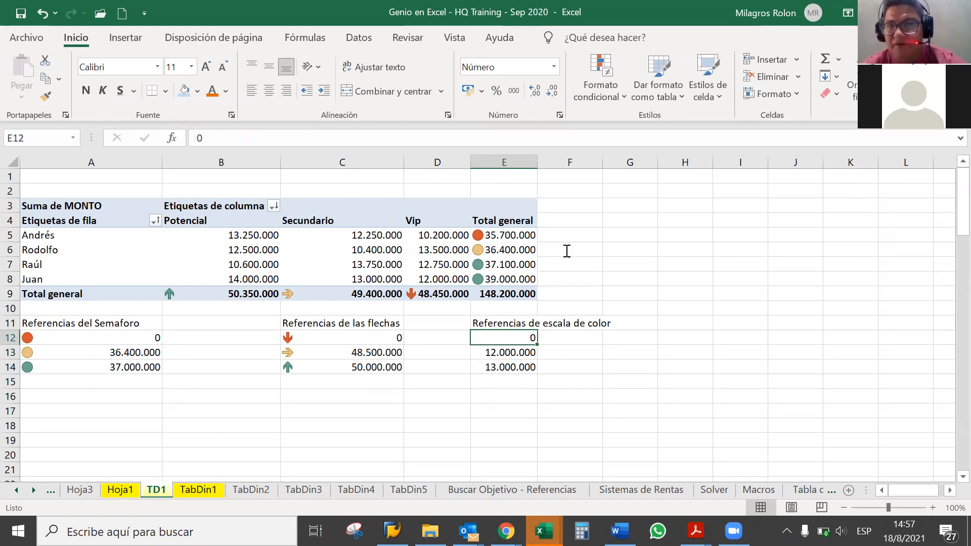
click(601, 102)
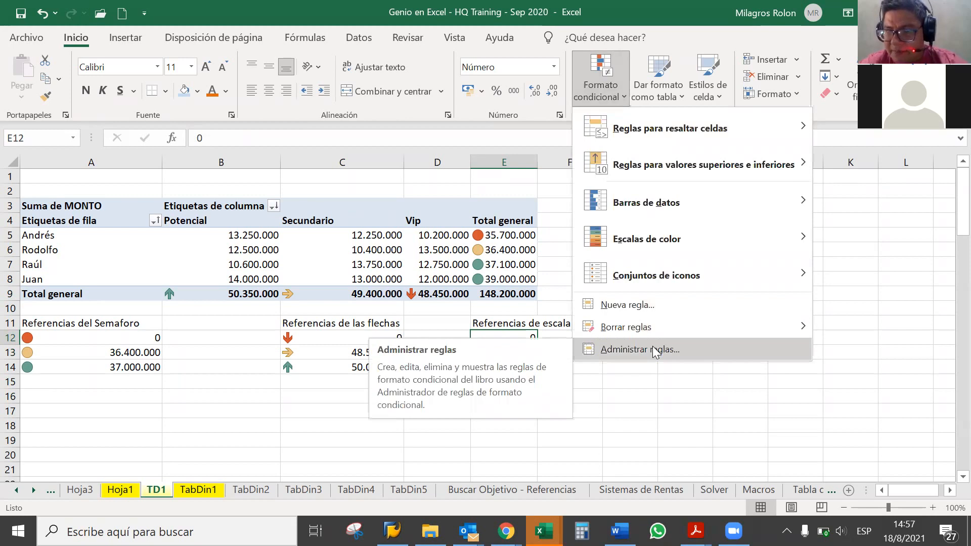
mouse_move(758, 122)
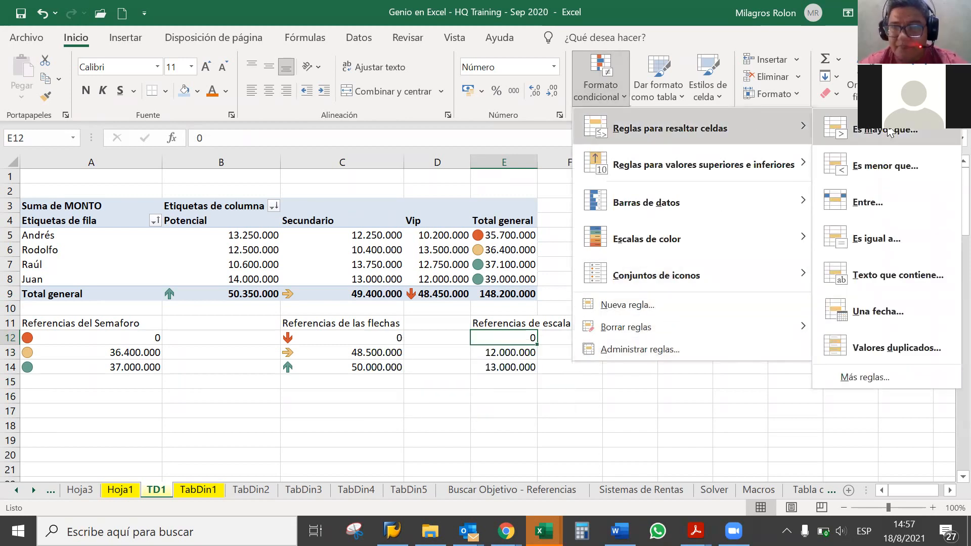
click(887, 131)
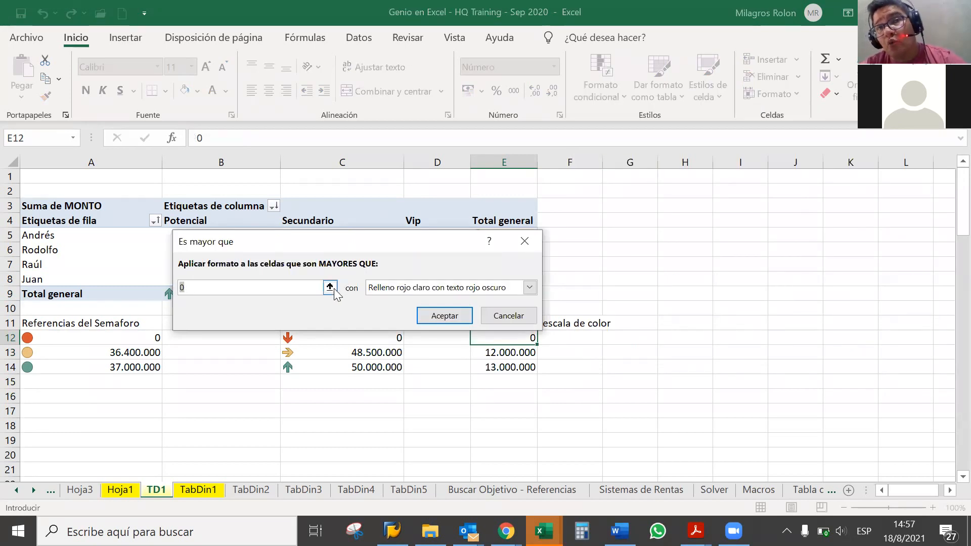
click(508, 316)
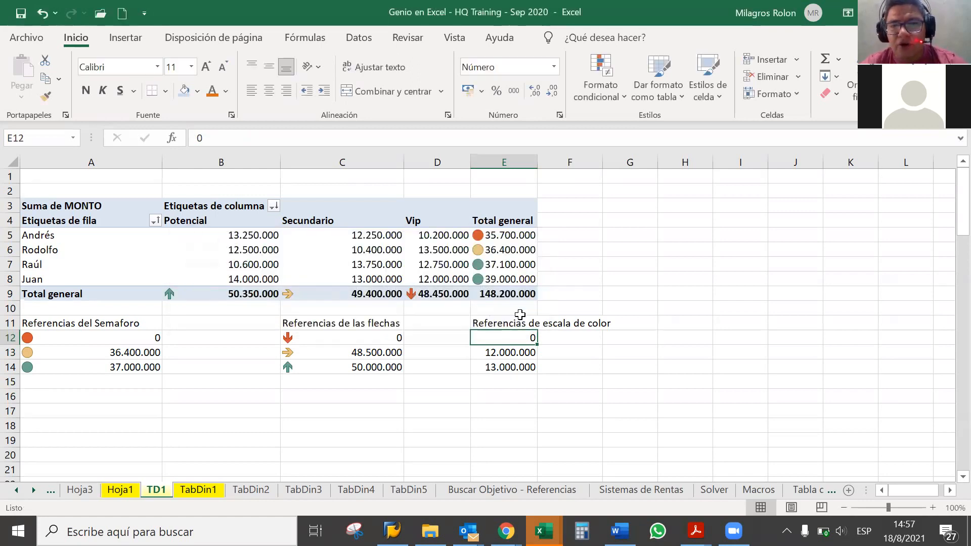
- Start a new rule on E12 for cell values greater than or equal to the reference =$E$13
click(591, 98)
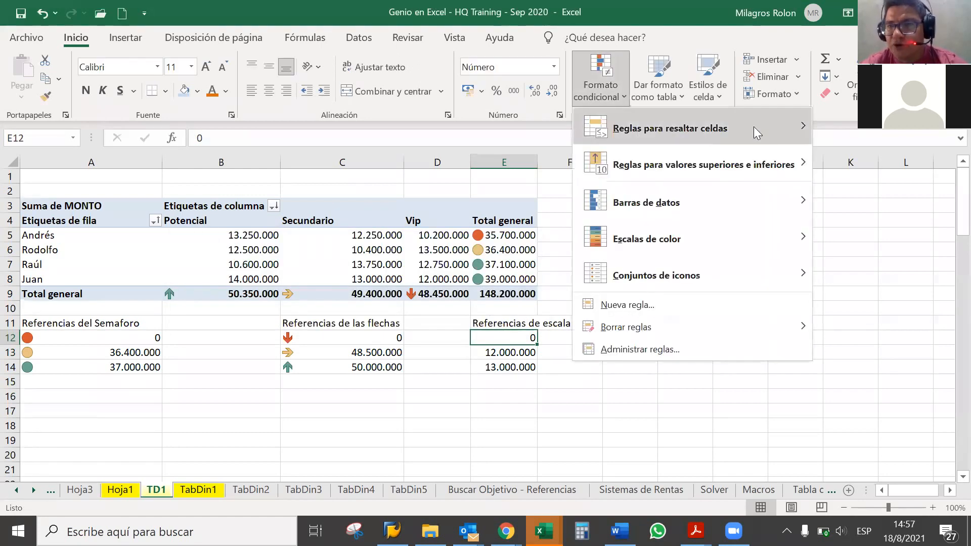
mouse_move(796, 129)
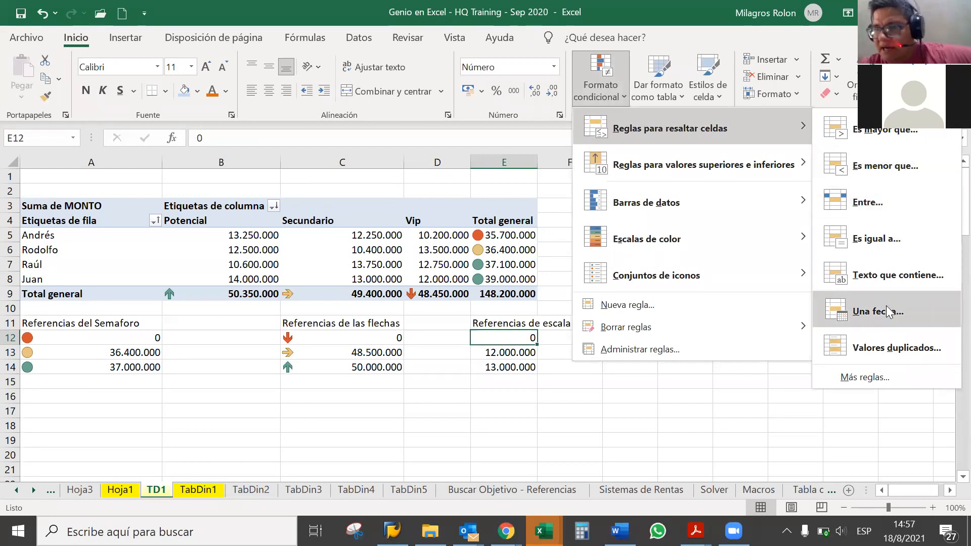
click(781, 306)
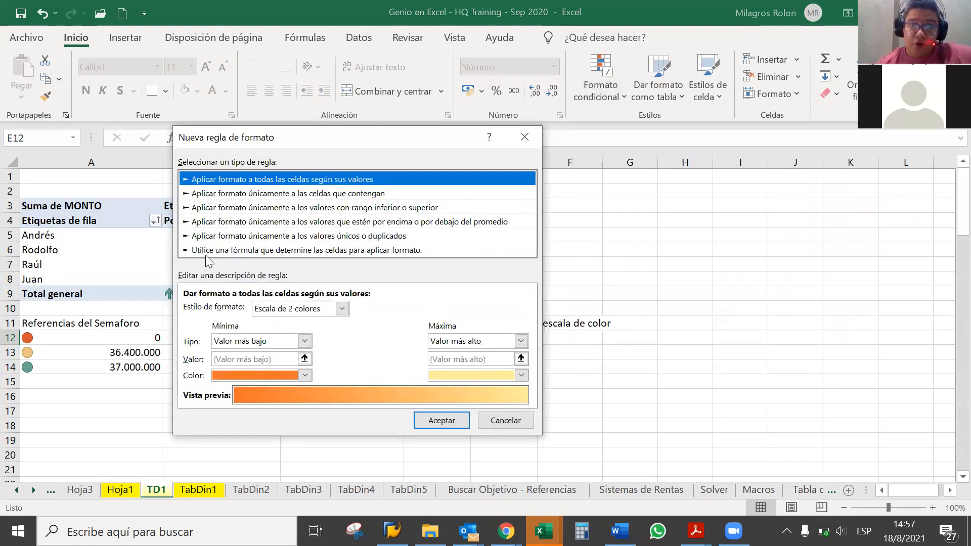
click(241, 194)
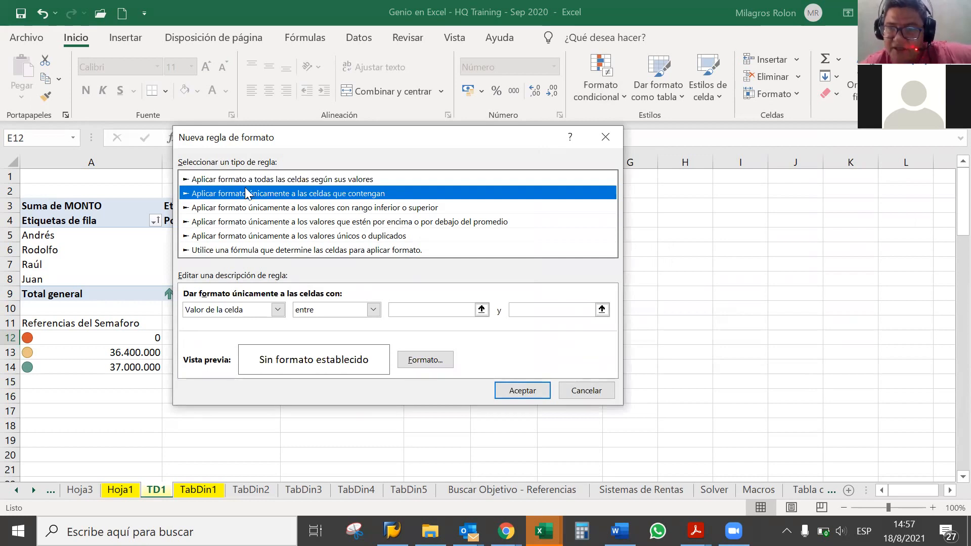
click(375, 310)
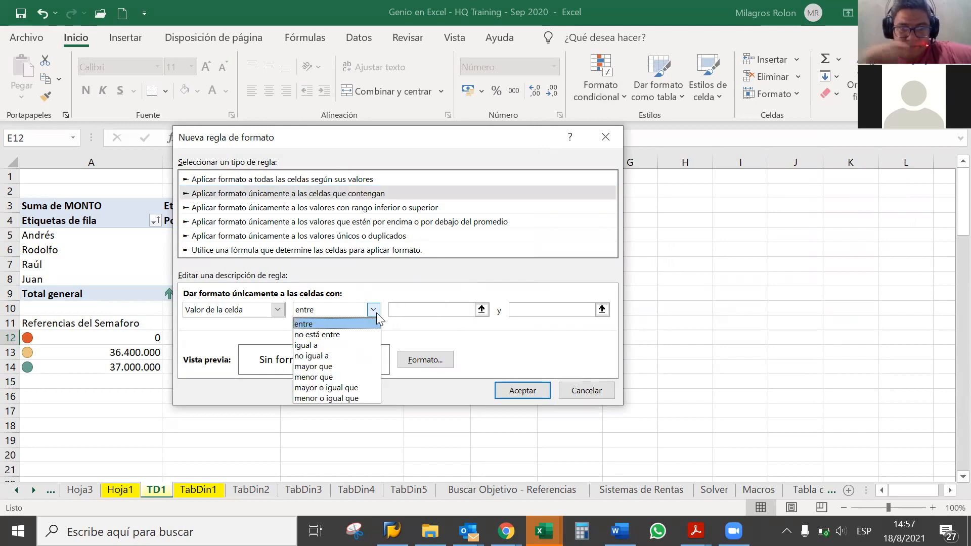
click(358, 387)
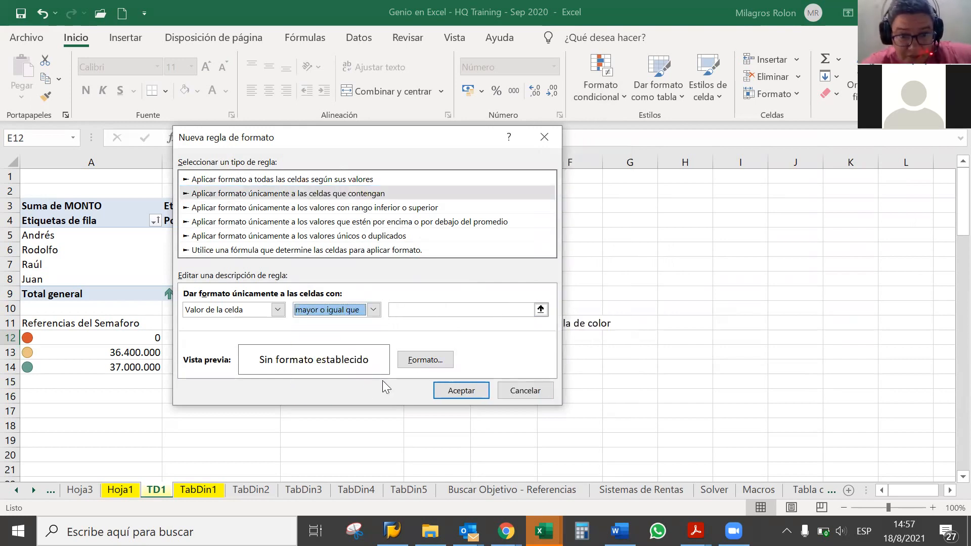
click(541, 310)
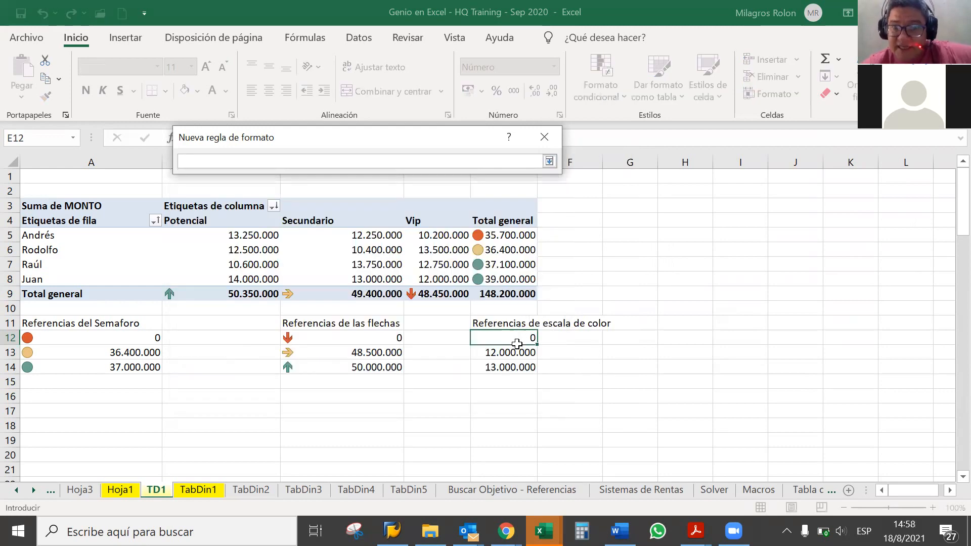
click(516, 348)
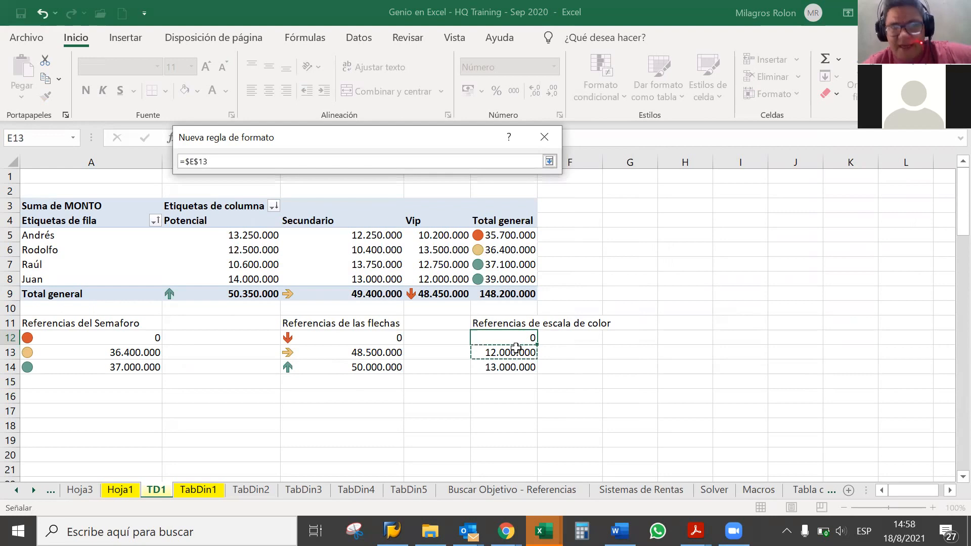
key(Return)
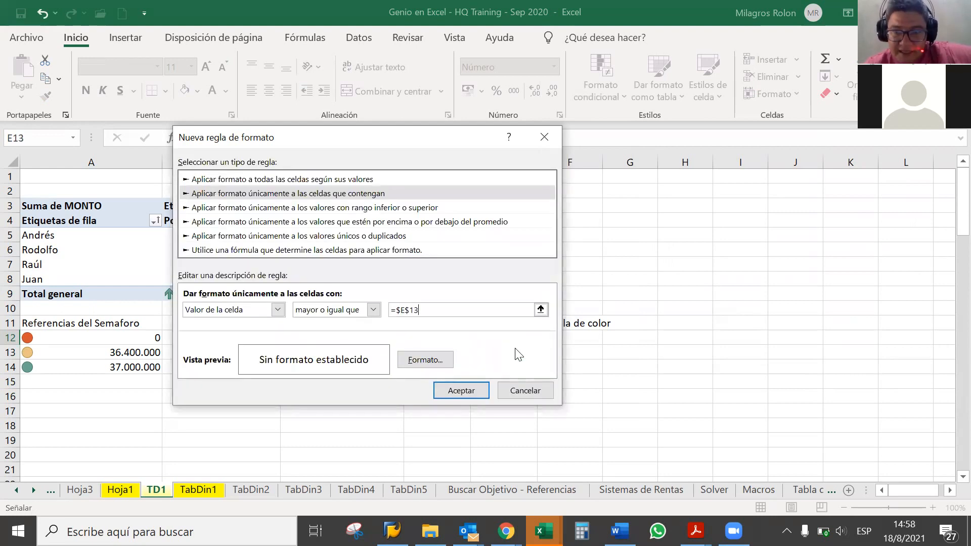
- Give the =$E$13 rule a solid yellow fill and apply it to E12
click(424, 360)
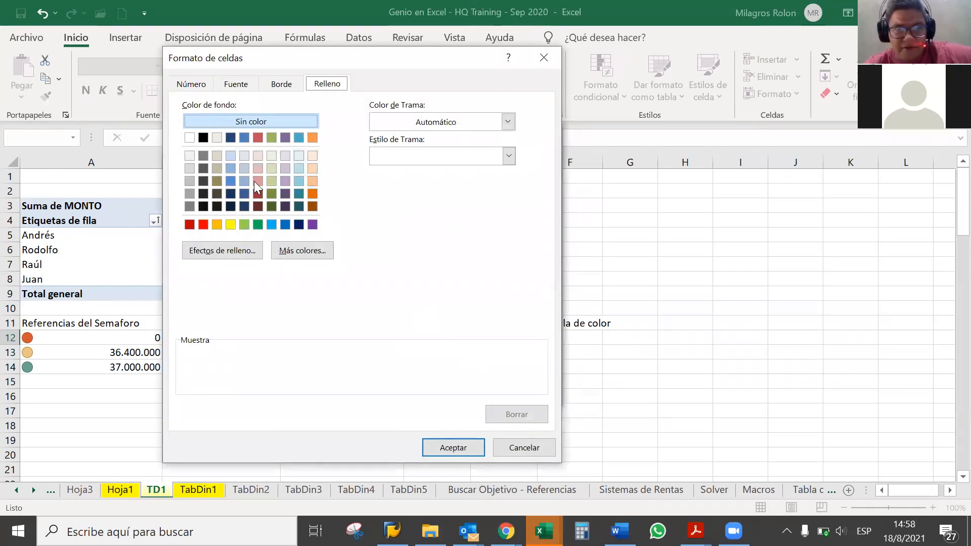
click(230, 222)
click(231, 222)
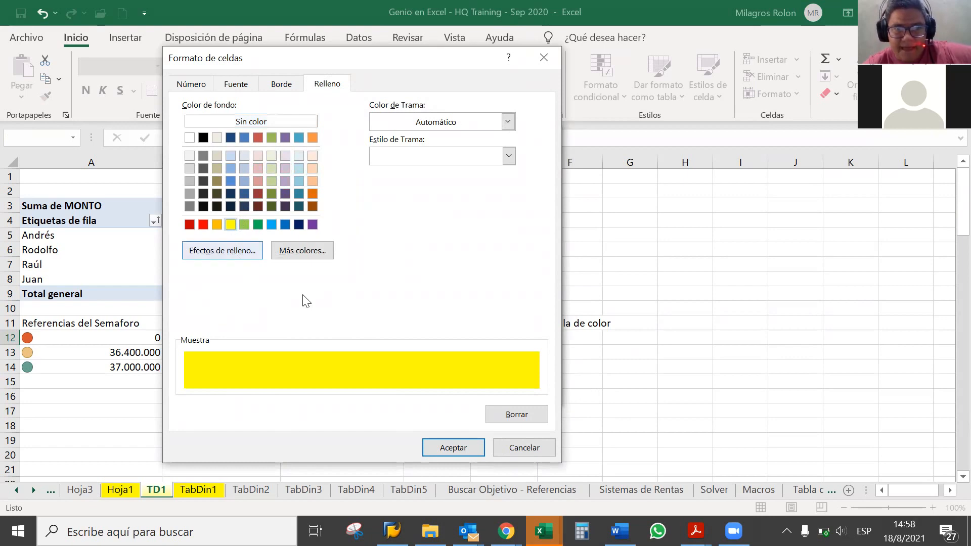
click(445, 448)
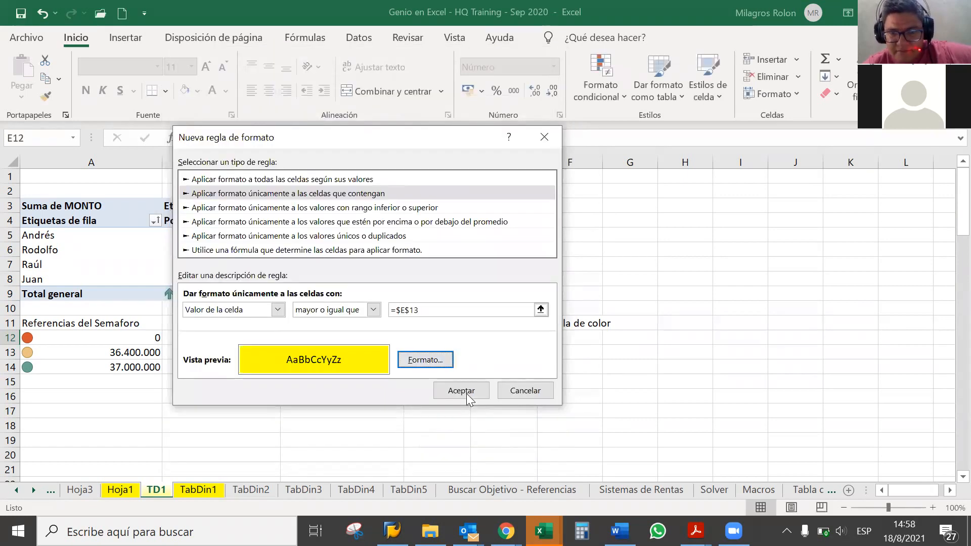
click(466, 393)
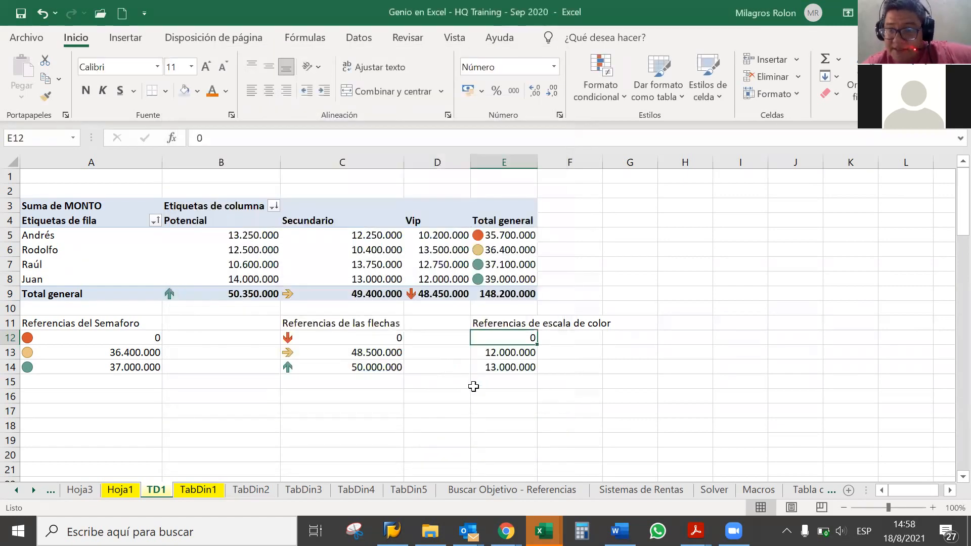
- Start another rule on E12 for cell values greater than or equal to the reference =$E$14
click(601, 92)
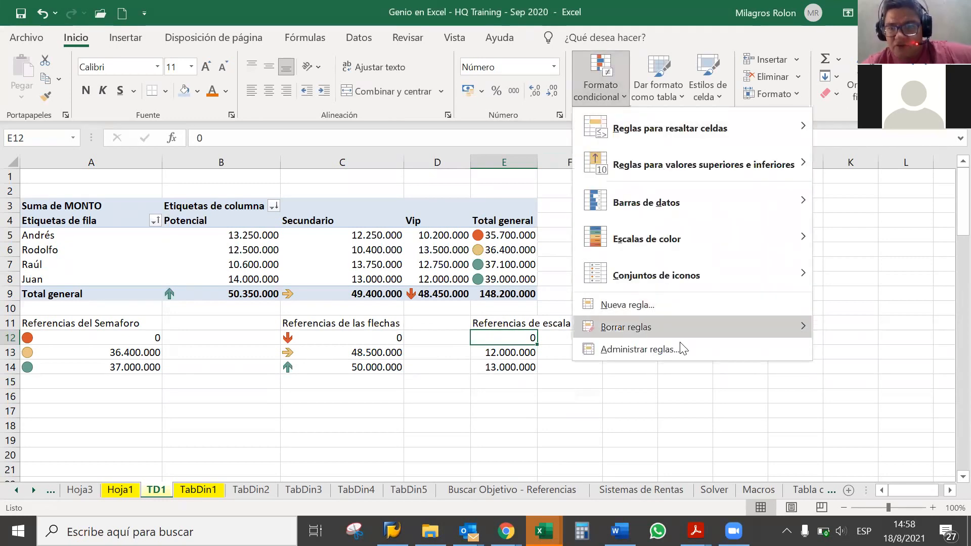
click(690, 305)
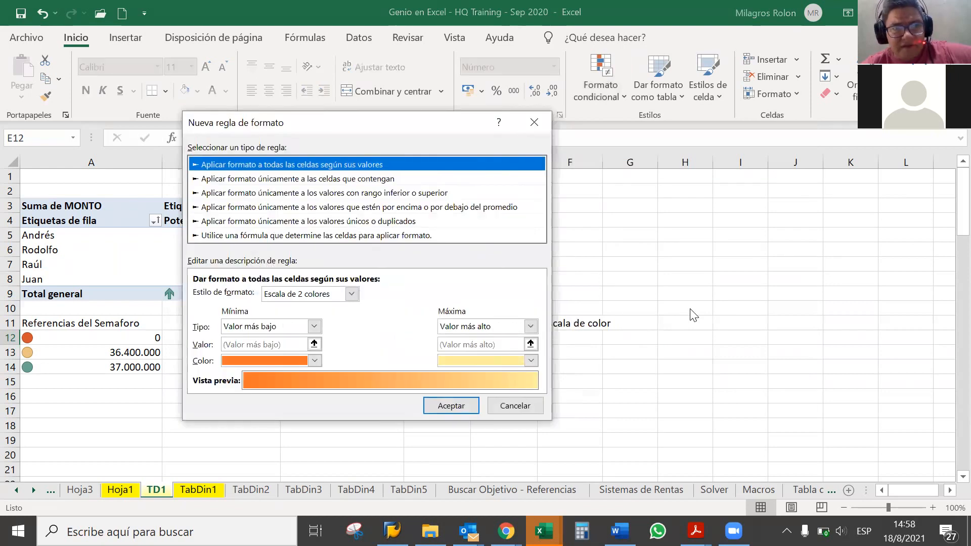
click(377, 181)
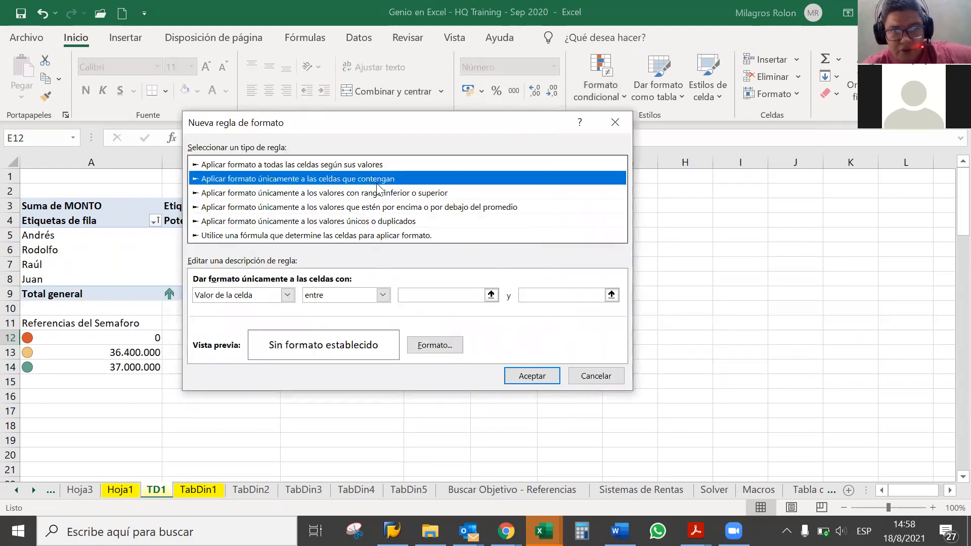
click(384, 295)
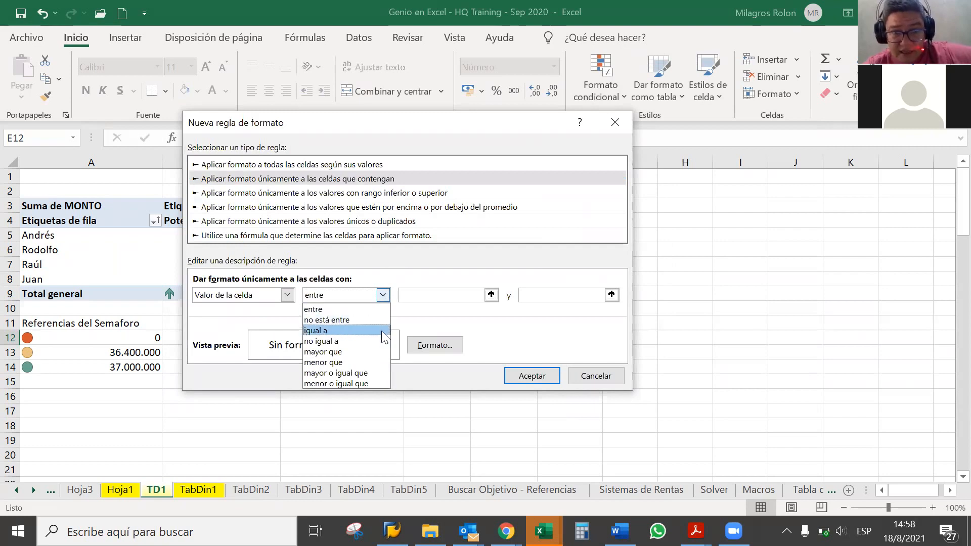
click(380, 378)
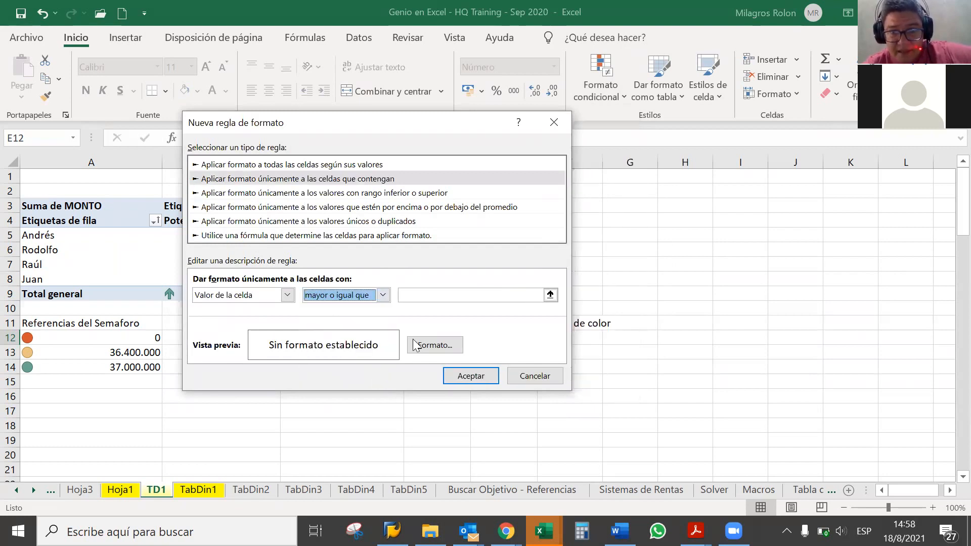
click(555, 296)
click(504, 369)
key(Return)
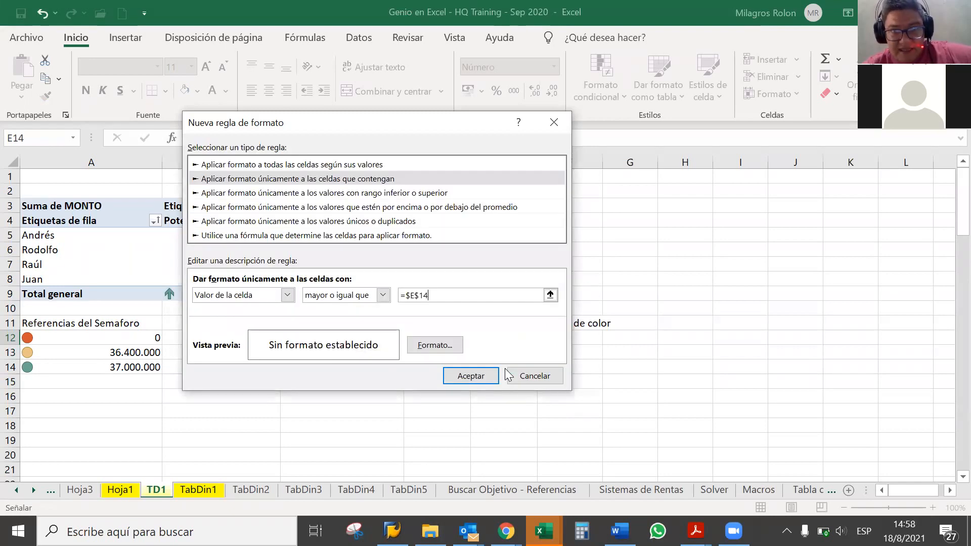
- Give the =$E$14 rule a solid light green fill and apply it to E12
click(434, 345)
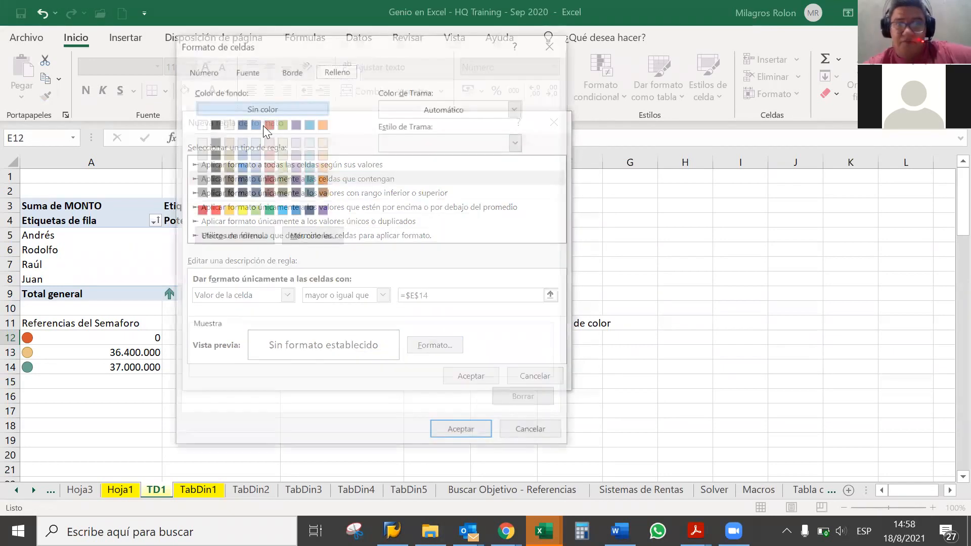
click(267, 210)
click(254, 210)
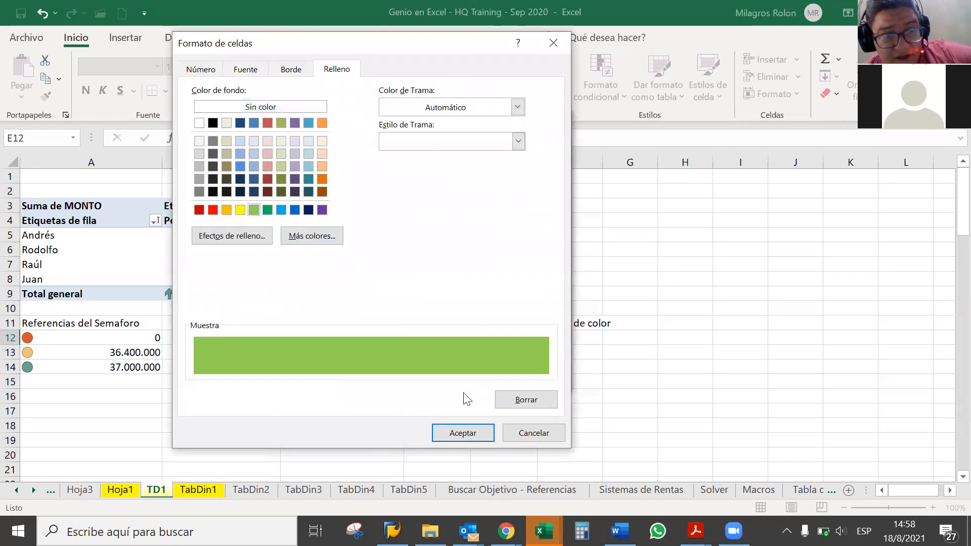
click(467, 434)
click(485, 381)
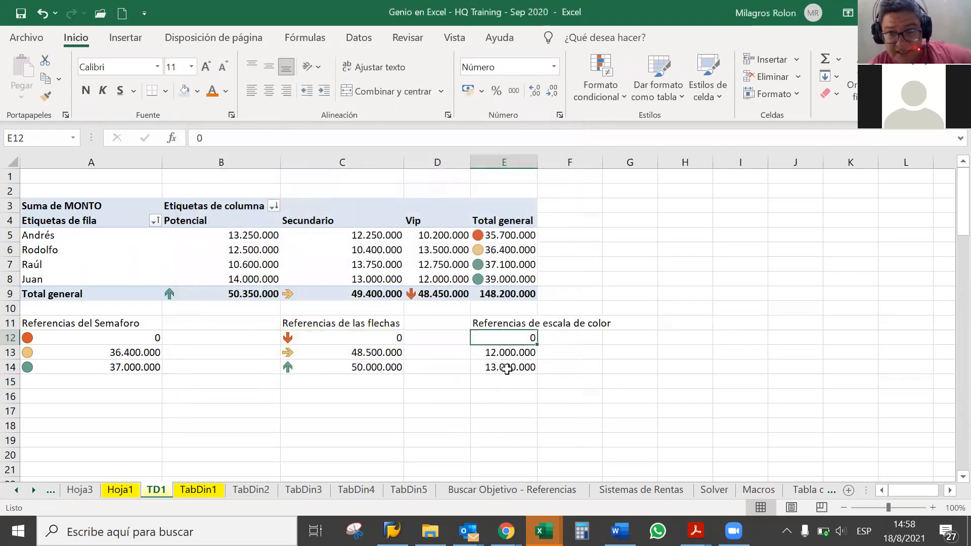
click(507, 369)
drag(526, 338, 557, 357)
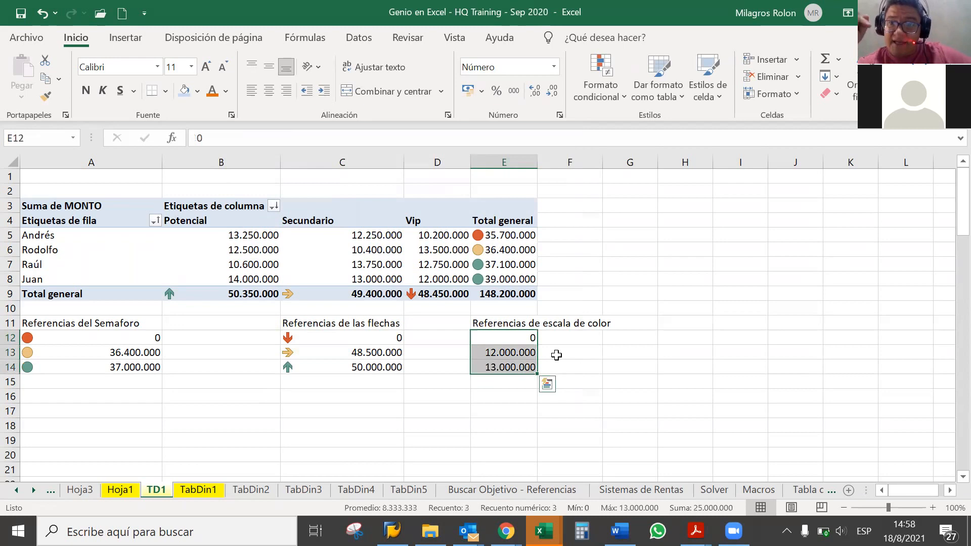
click(557, 355)
click(520, 341)
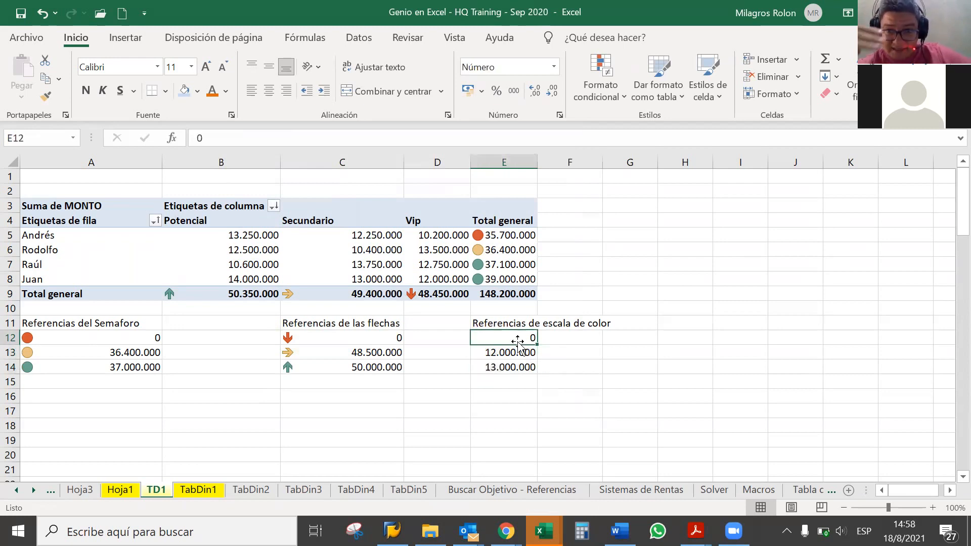
click(511, 352)
click(512, 366)
key(Up)
key(Up)
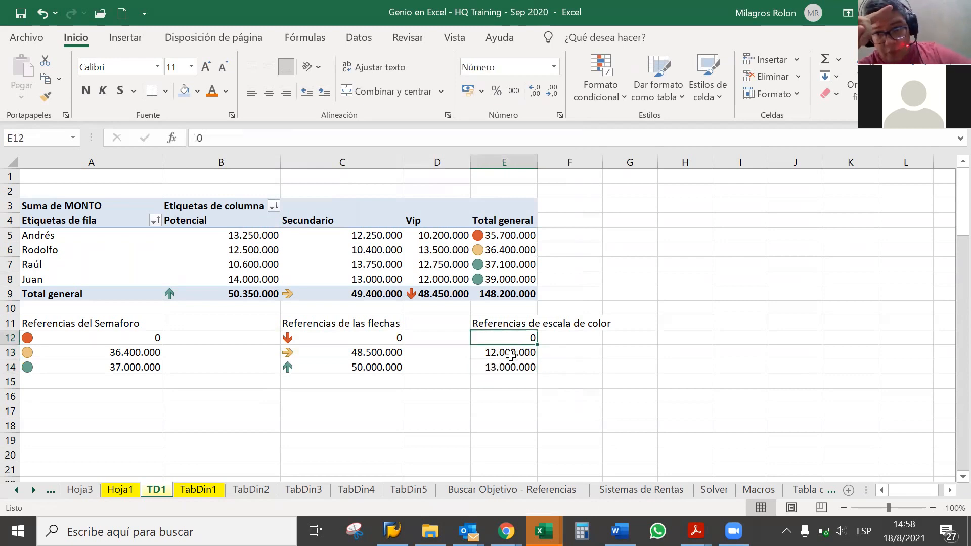
click(510, 368)
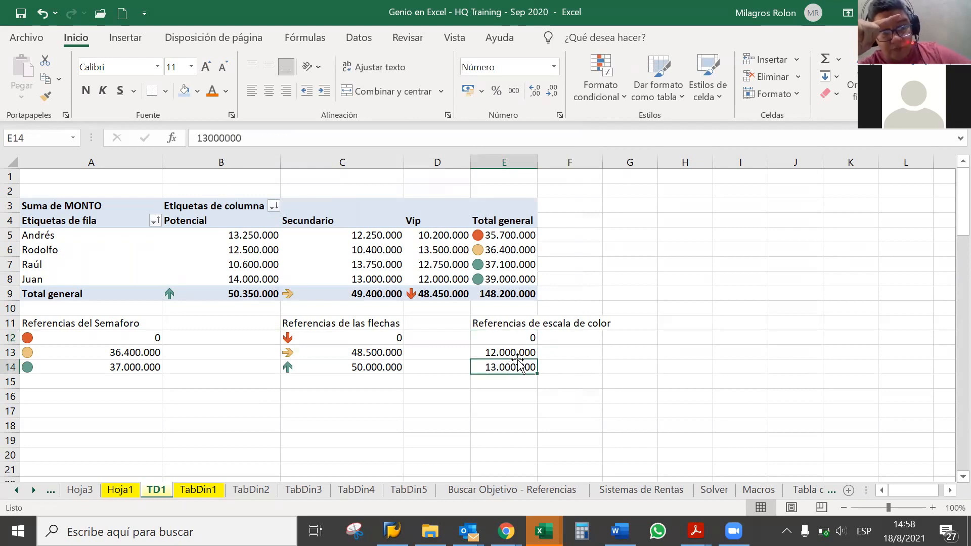
click(45, 96)
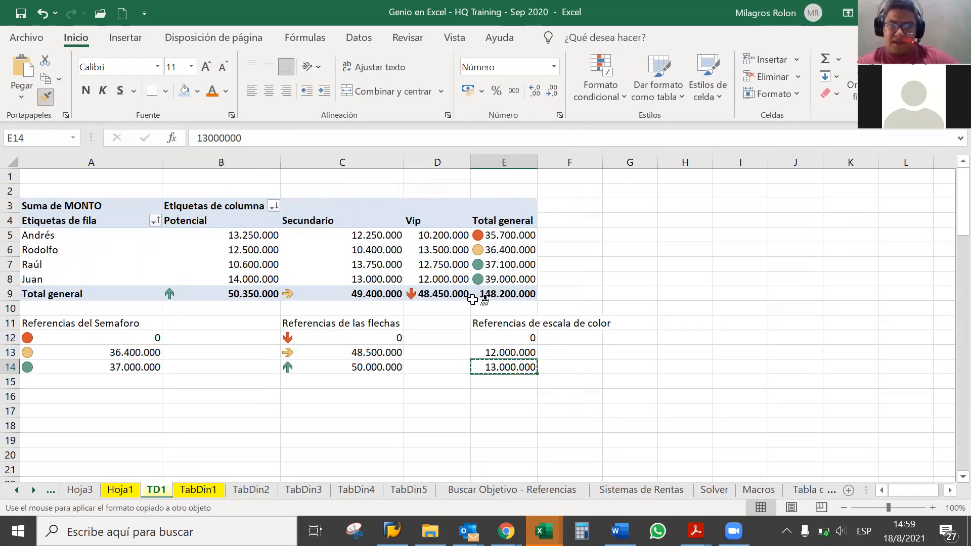
key(Escape)
- Copy the conditional formatting of E12 onto the pivot table values in B5:D8 with Format Painter
click(501, 337)
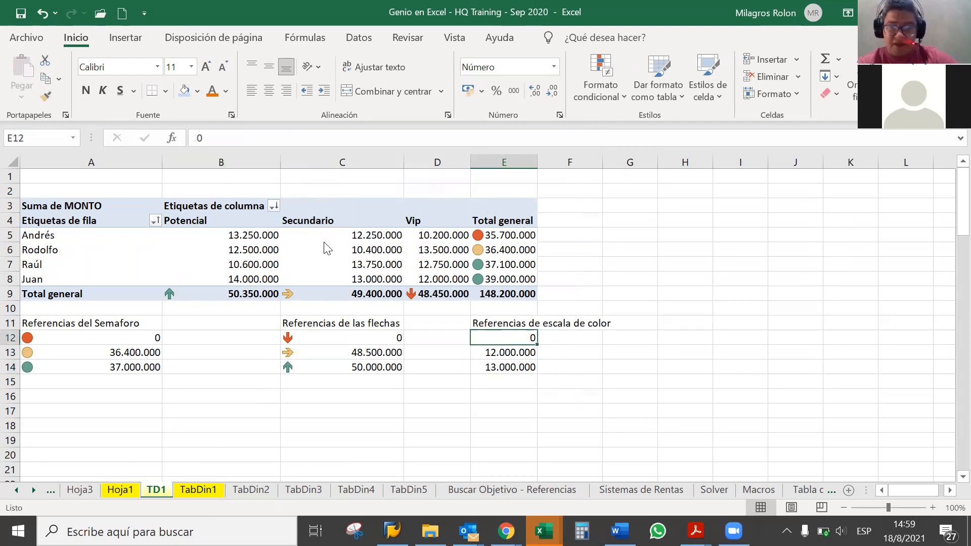
click(45, 97)
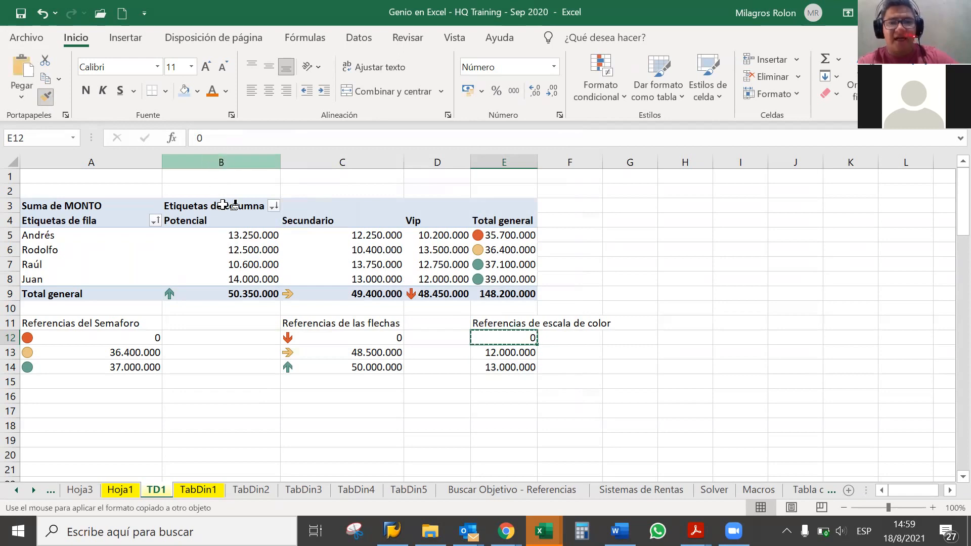
mouse_move(229, 232)
mouse_down()
mouse_move(314, 234)
mouse_move(438, 276)
mouse_up()
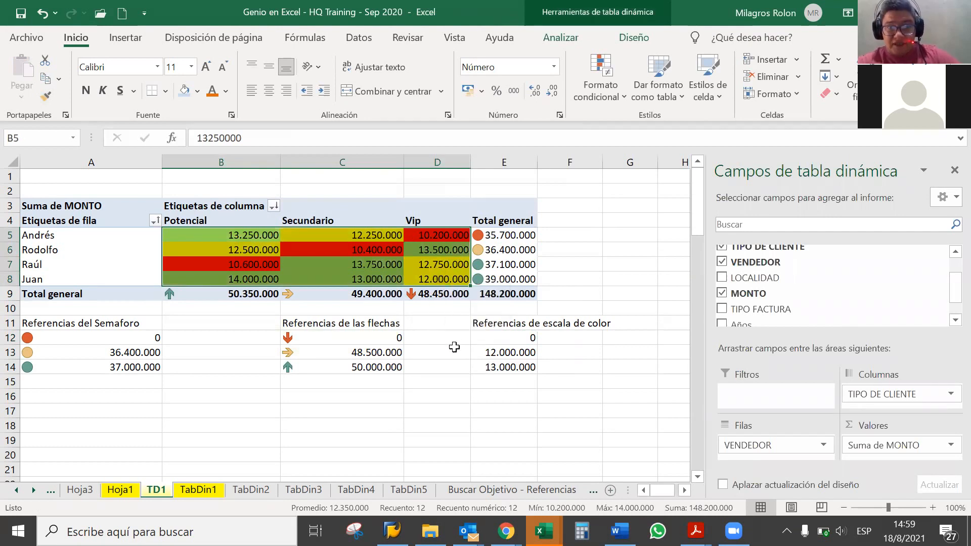
click(455, 348)
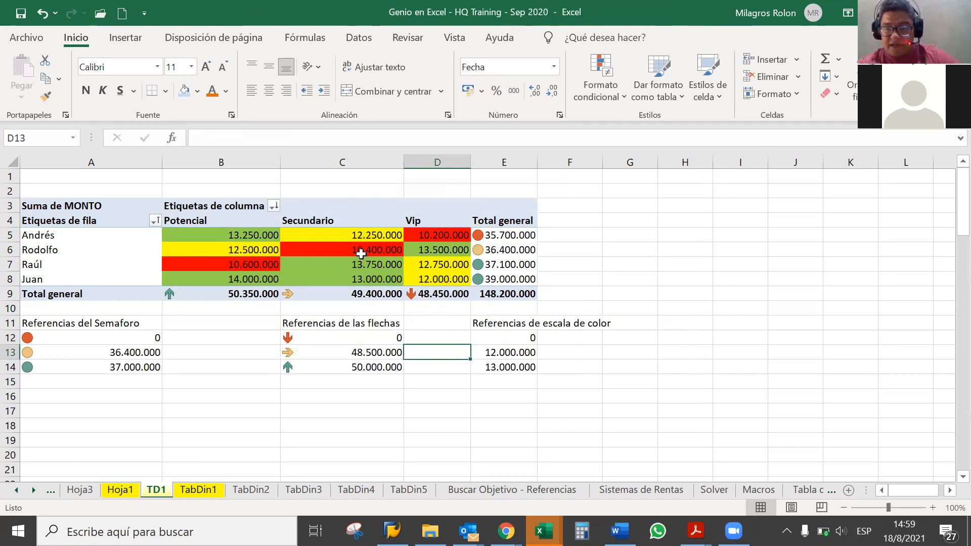
- Copy the formatting of pivot value C5 onto the color scale reference cells E12:E14 with Format Painter
click(360, 234)
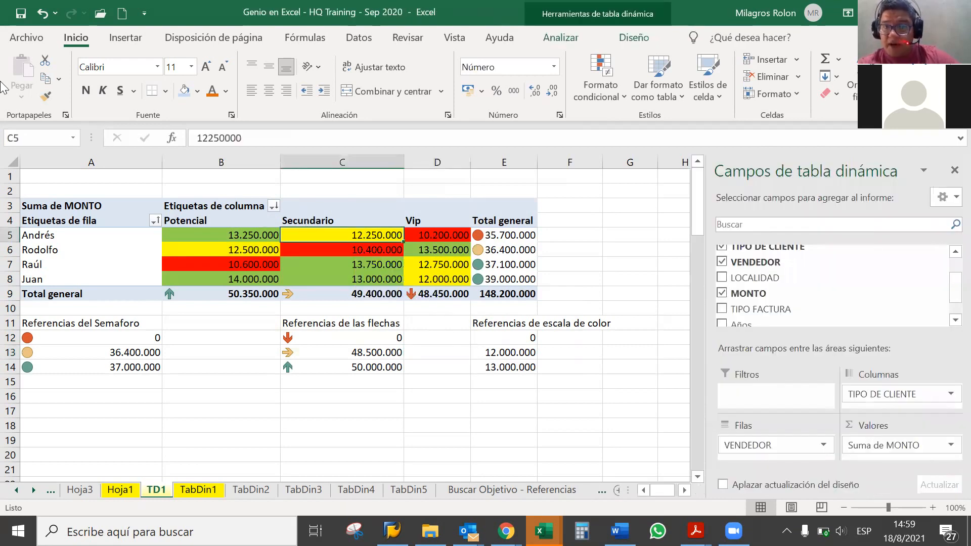
click(45, 96)
drag(507, 338, 512, 369)
click(508, 396)
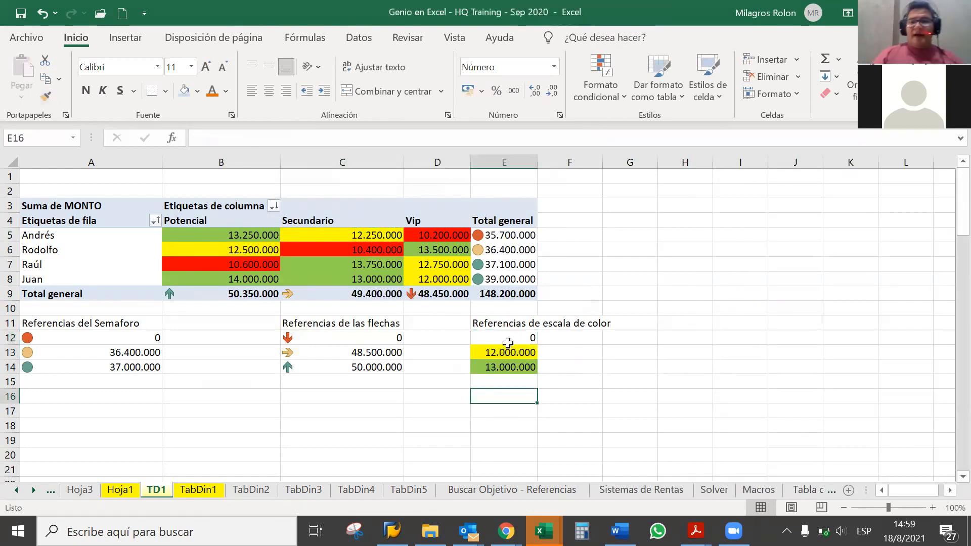
- Set the first color scale reference value in E12 to 1
click(508, 341)
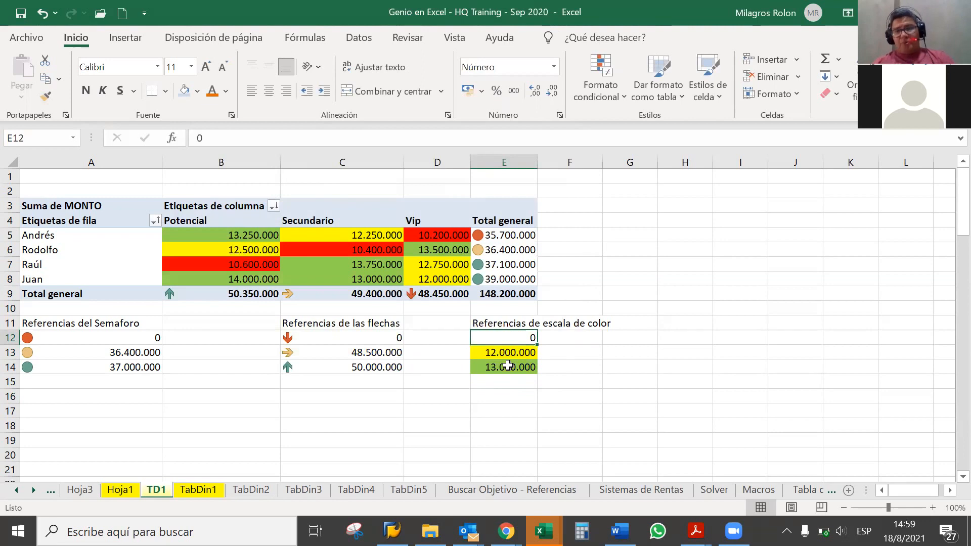
text(1)
key(Return)
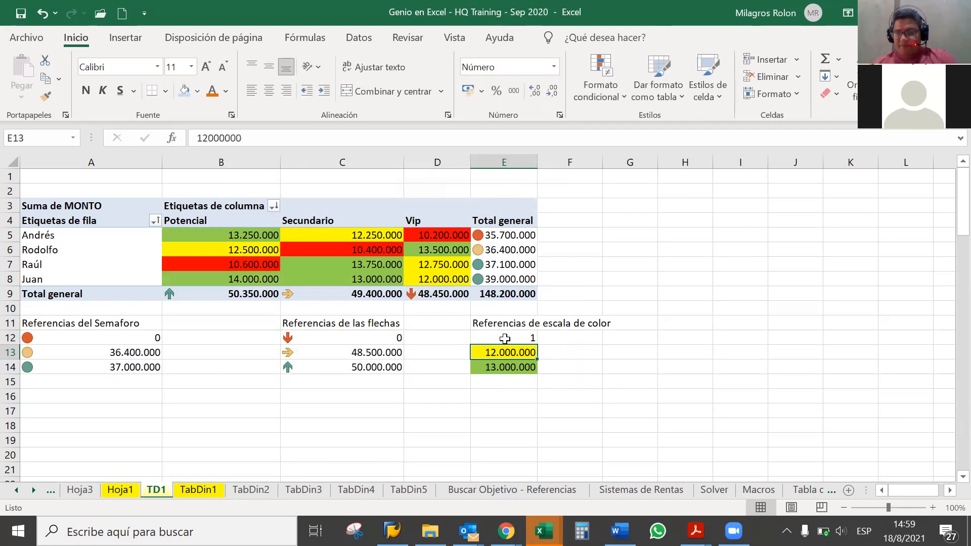
- Undo the last value change in color scale reference cell E12
click(505, 338)
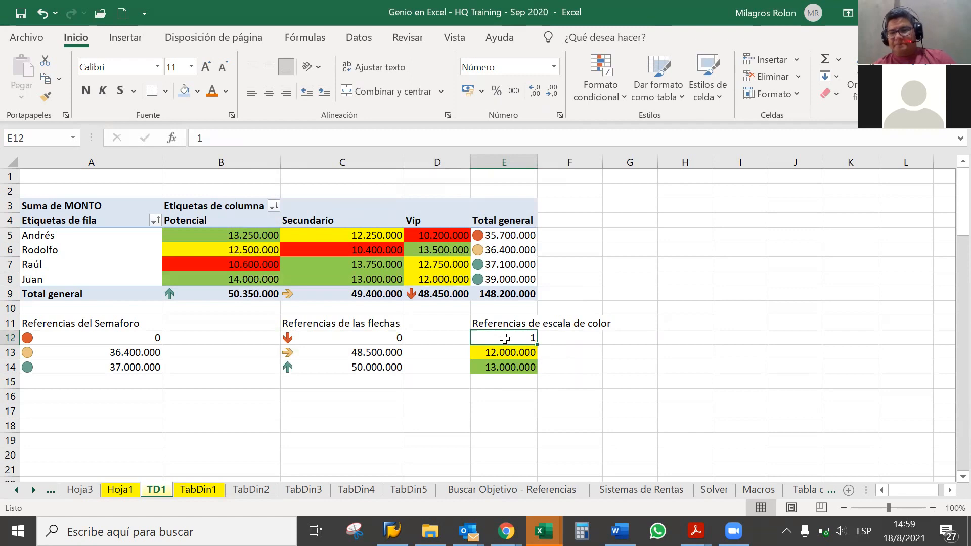
key(ctrl+z)
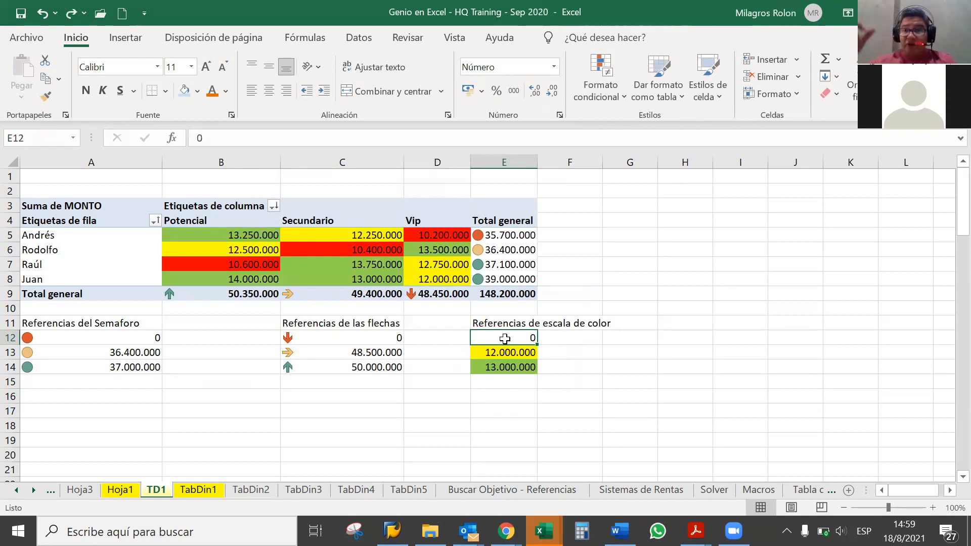
- Change the operator of E12's red conditional formatting rule for =$E$12 to greater than or equal to and apply it
click(504, 339)
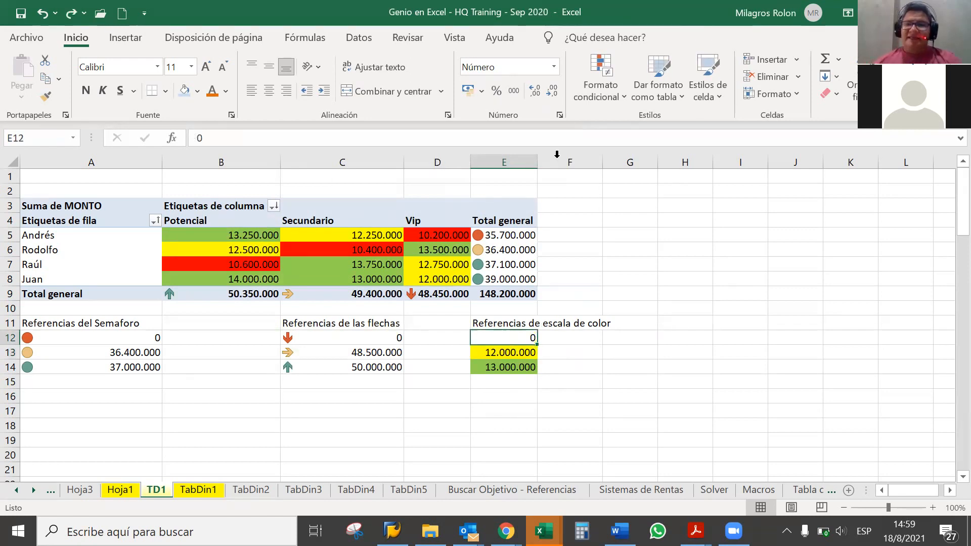
click(601, 81)
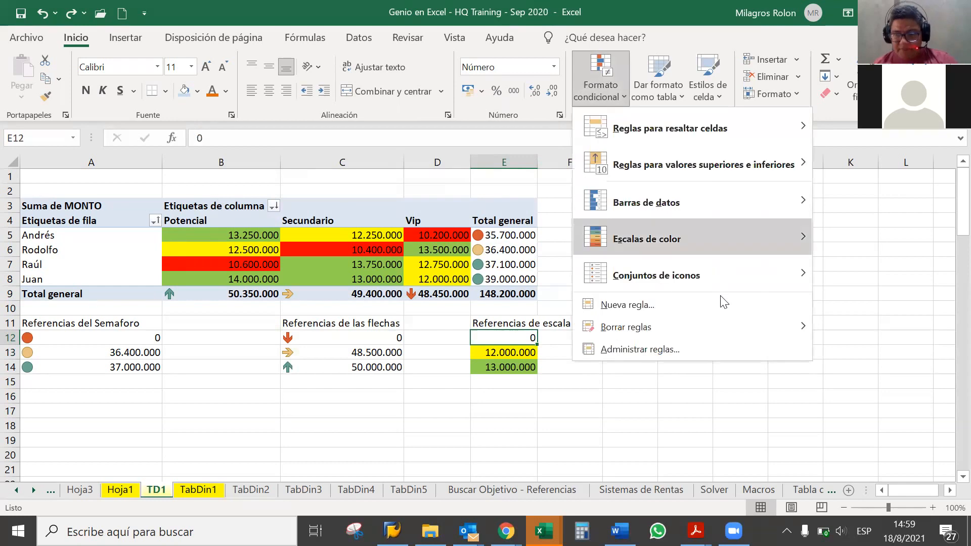
click(709, 344)
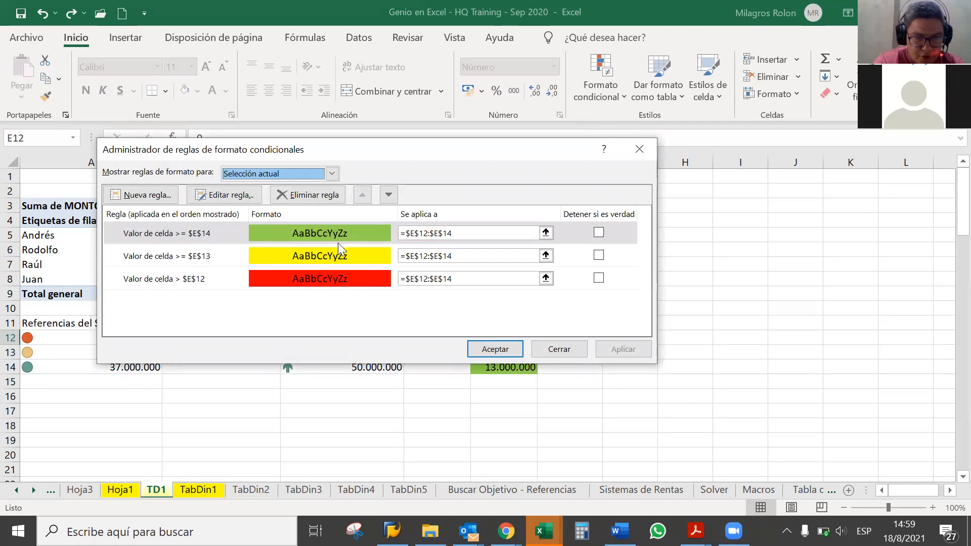
click(337, 280)
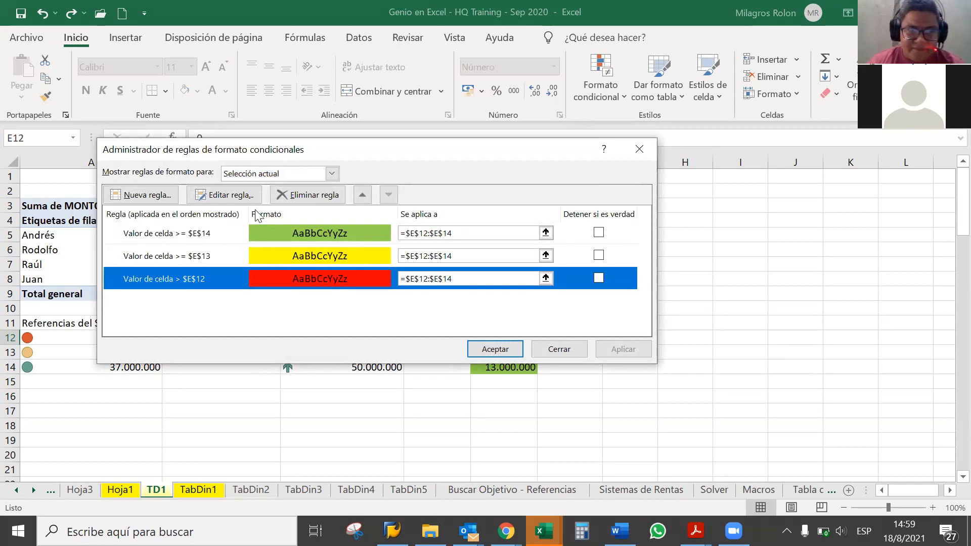
click(224, 195)
click(383, 295)
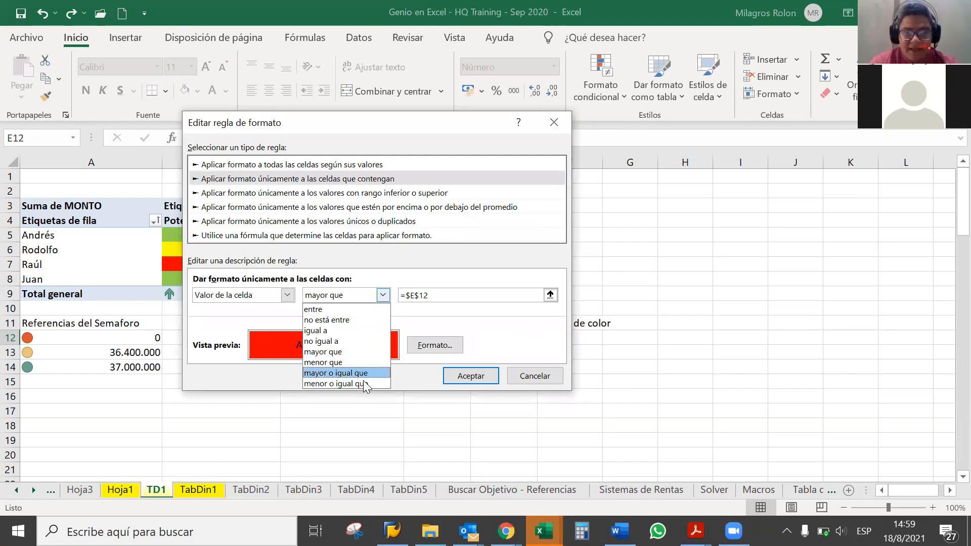
click(369, 374)
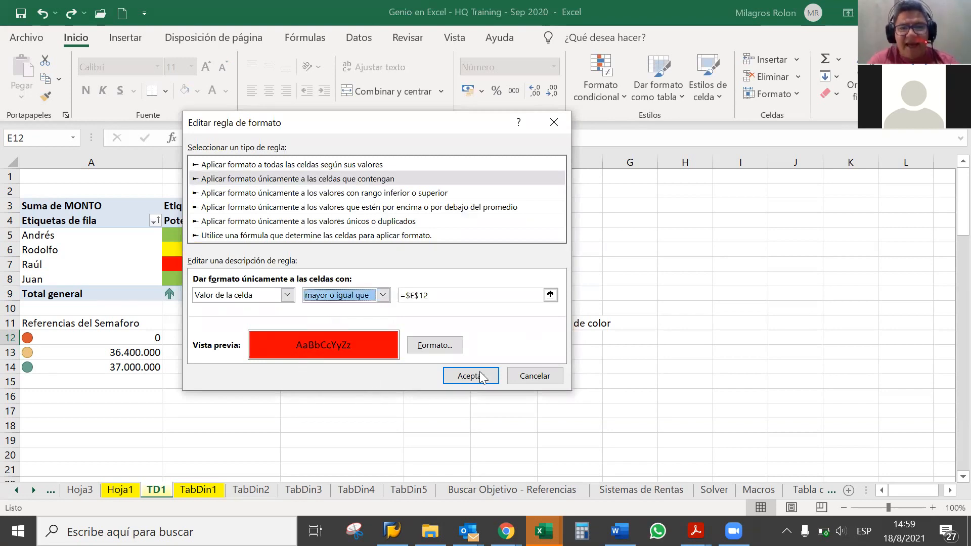
click(475, 376)
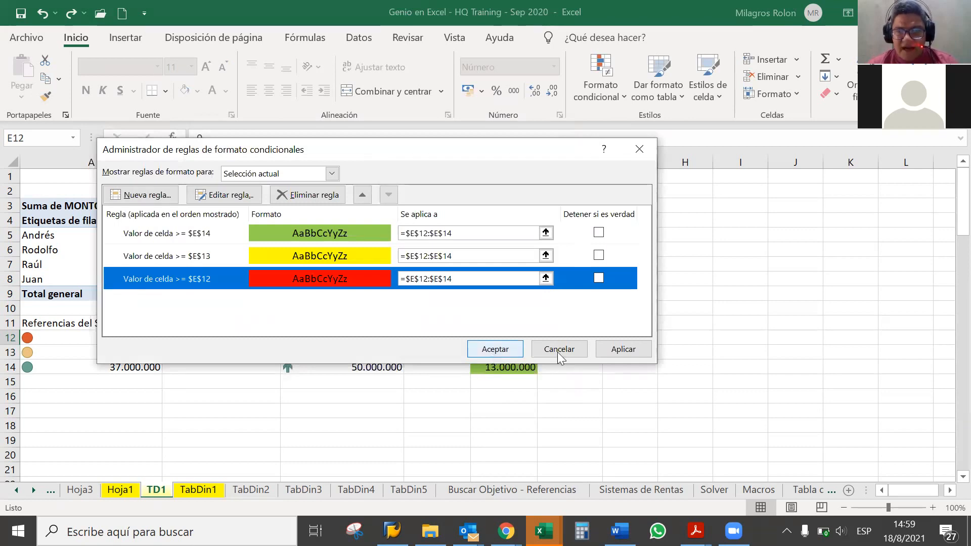
click(481, 350)
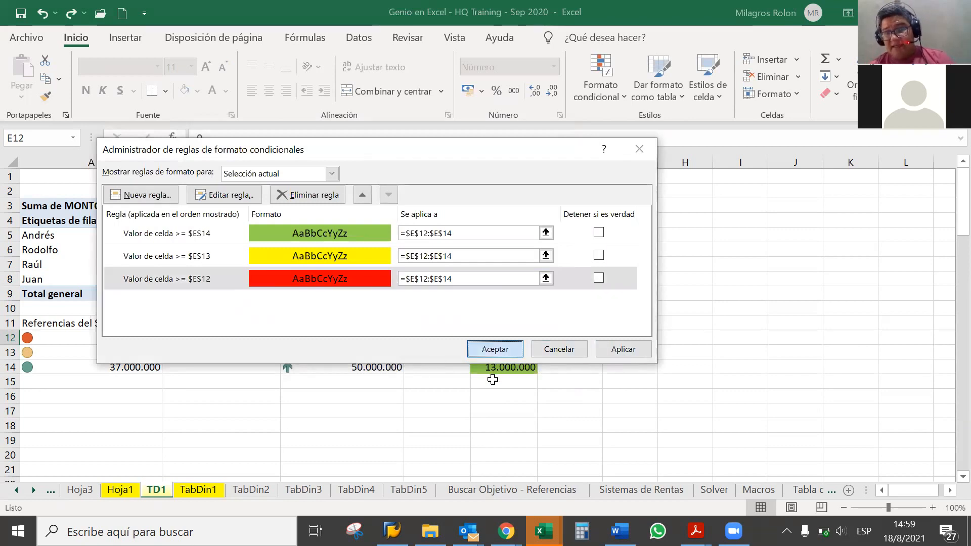
click(496, 379)
- Set the color scale reference value in E12 to 1 to test the edited red rule
click(513, 335)
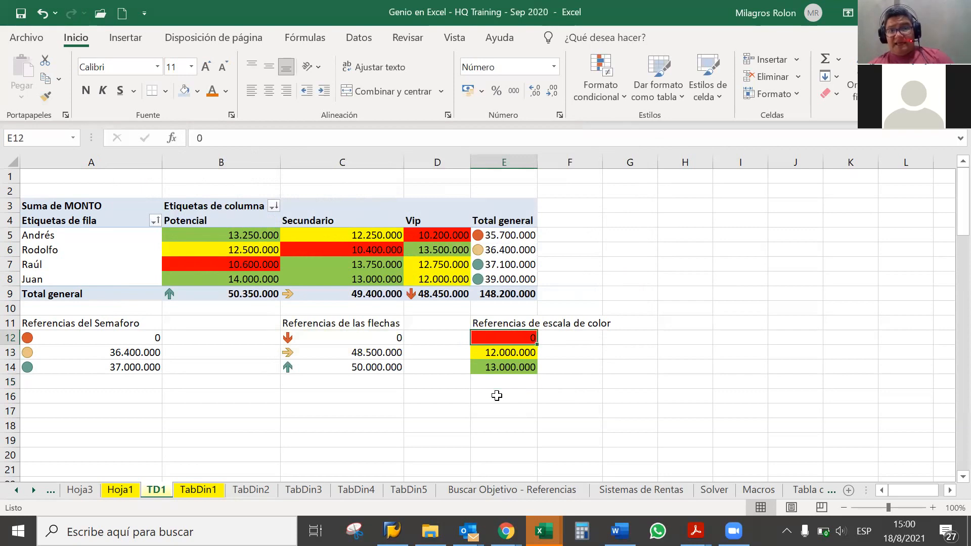
text(1)
key(Return)
key(Up)
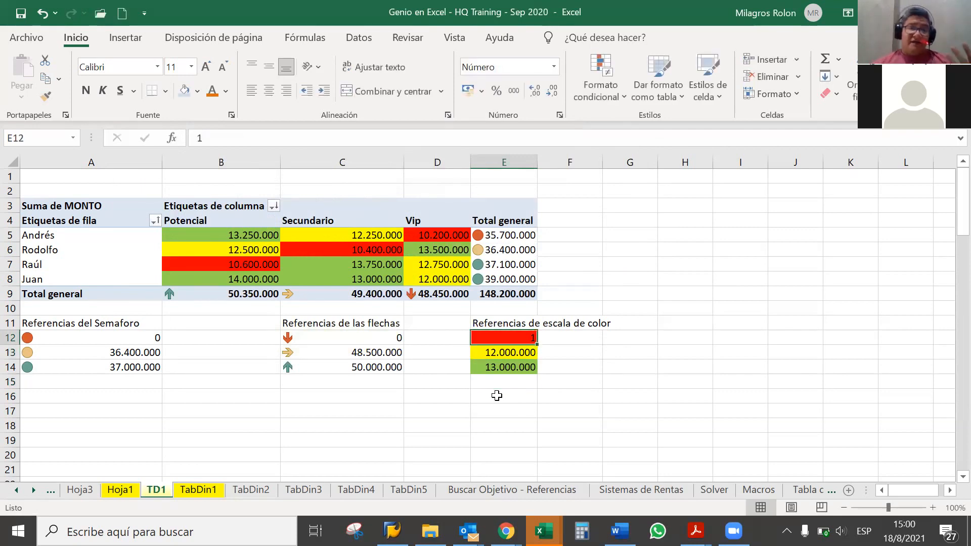
- Set the color scale reference value in E12 to 0 and save the workbook
text(0)
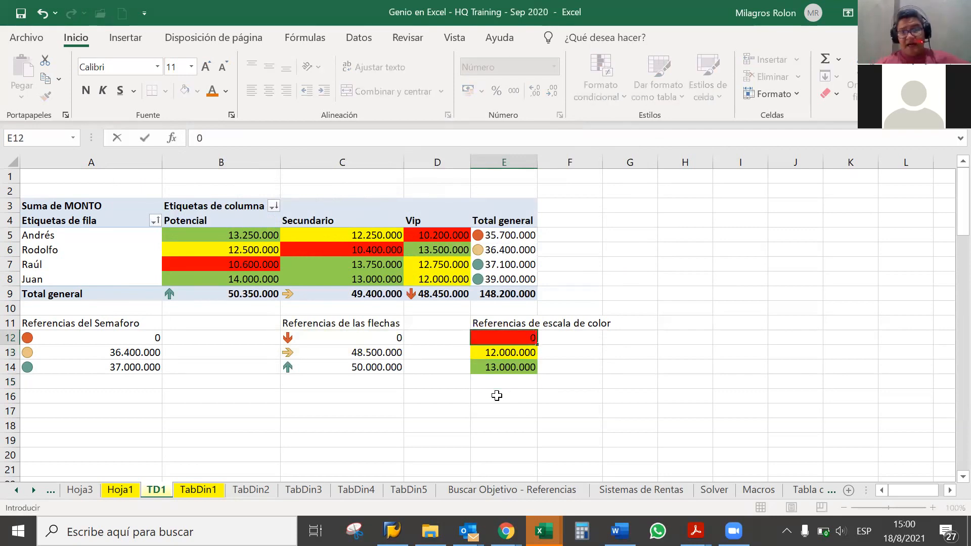
key(Return)
key(Down)
key(Up)
key(Up)
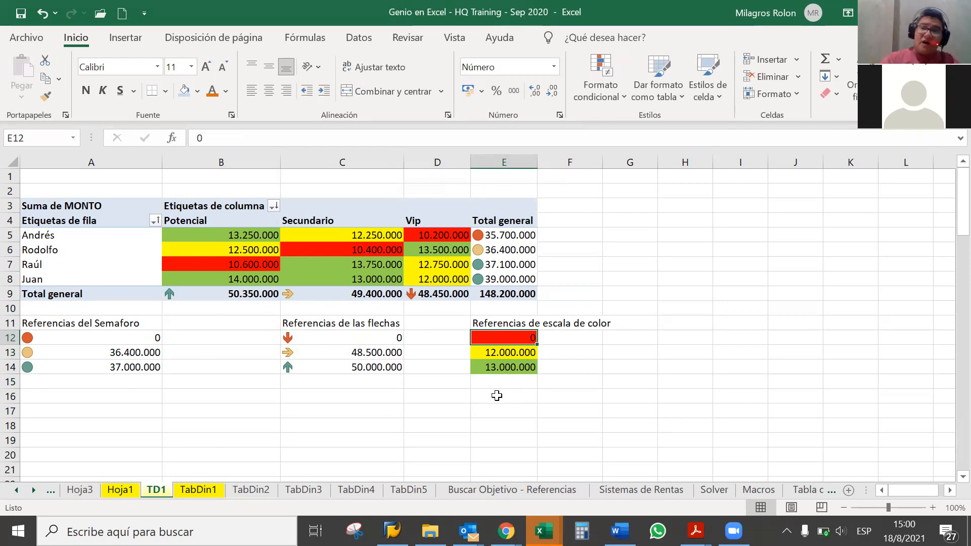
key(ctrl+s)
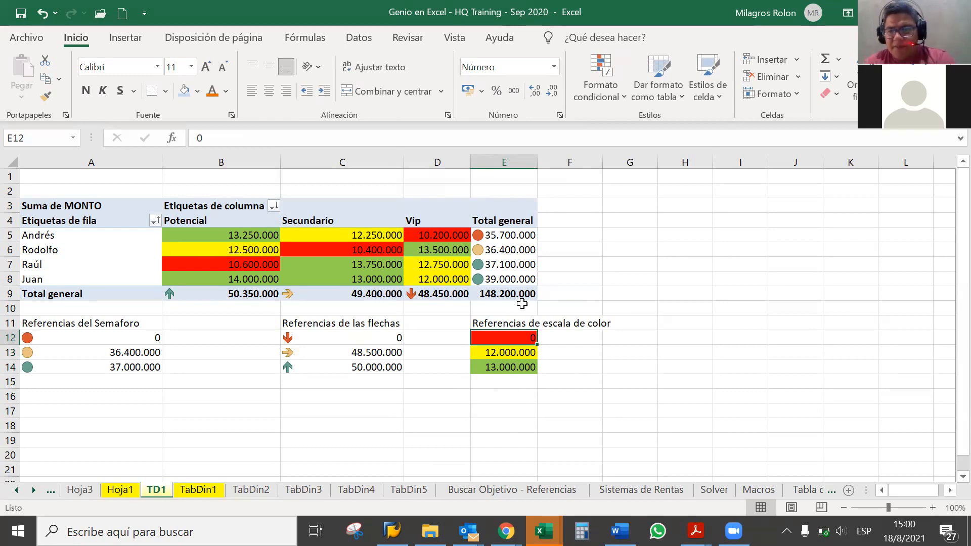
mouse_move(525, 300)
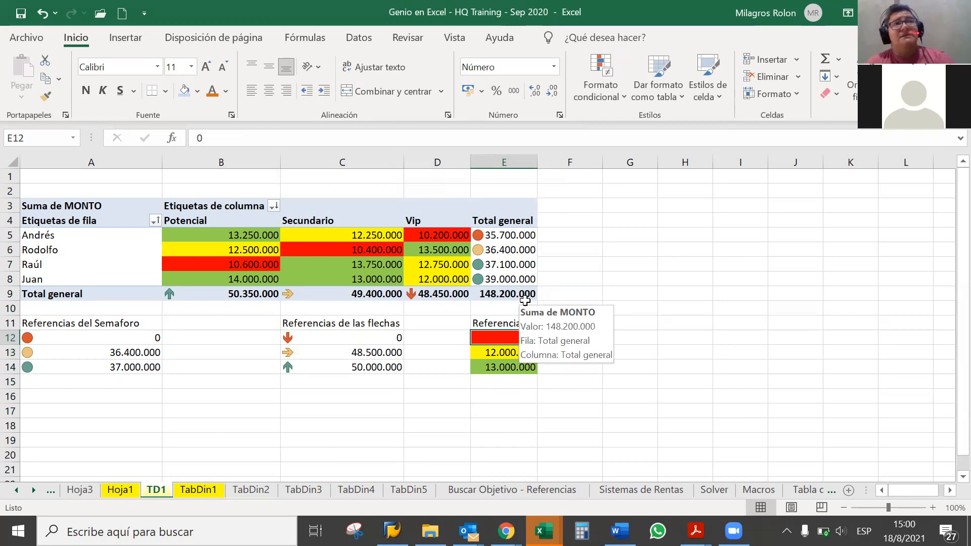